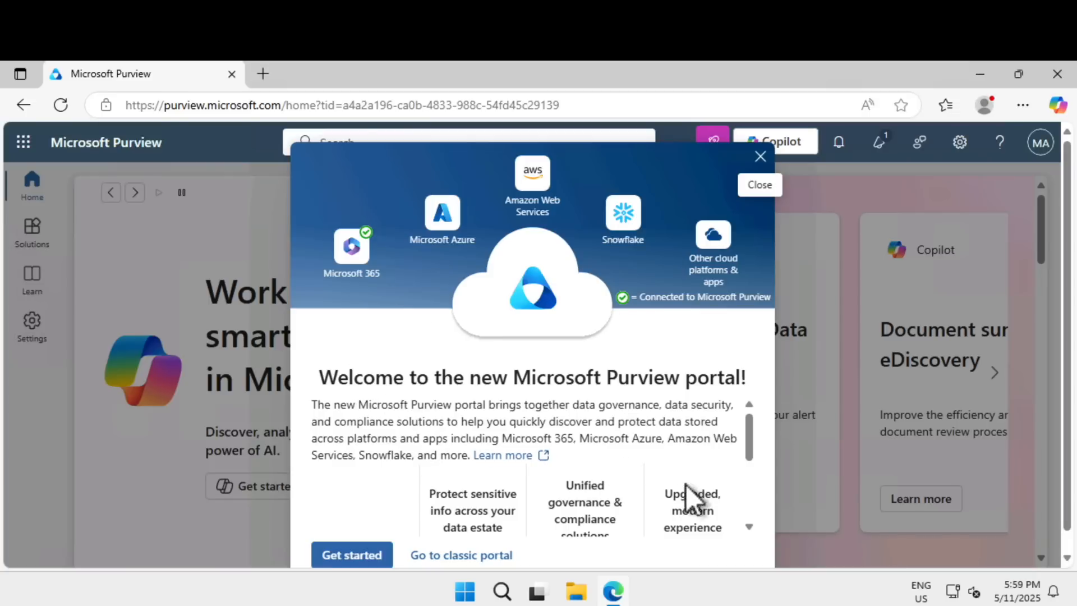
Dismiss the welcome dialog, open the Audit solution and start recording user and admin activity.
click(367, 558)
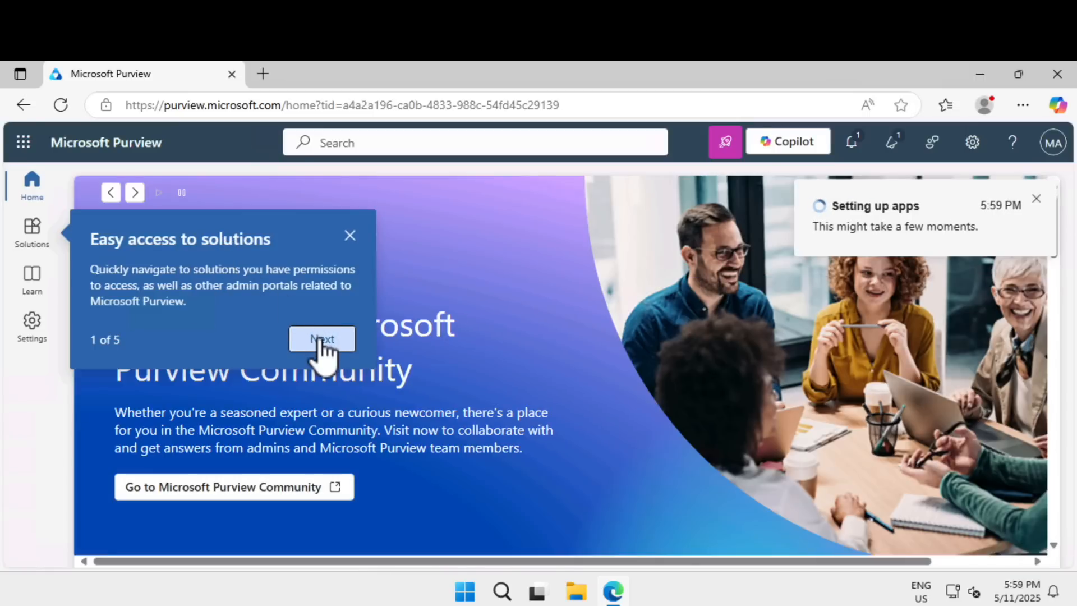
click(32, 232)
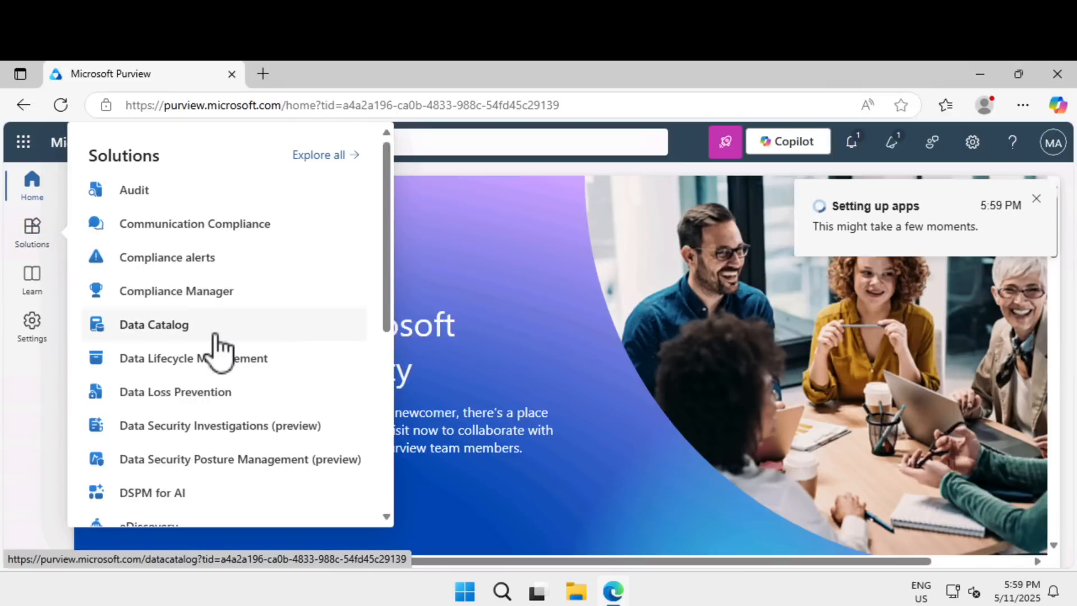
scroll(220, 350, down, 6)
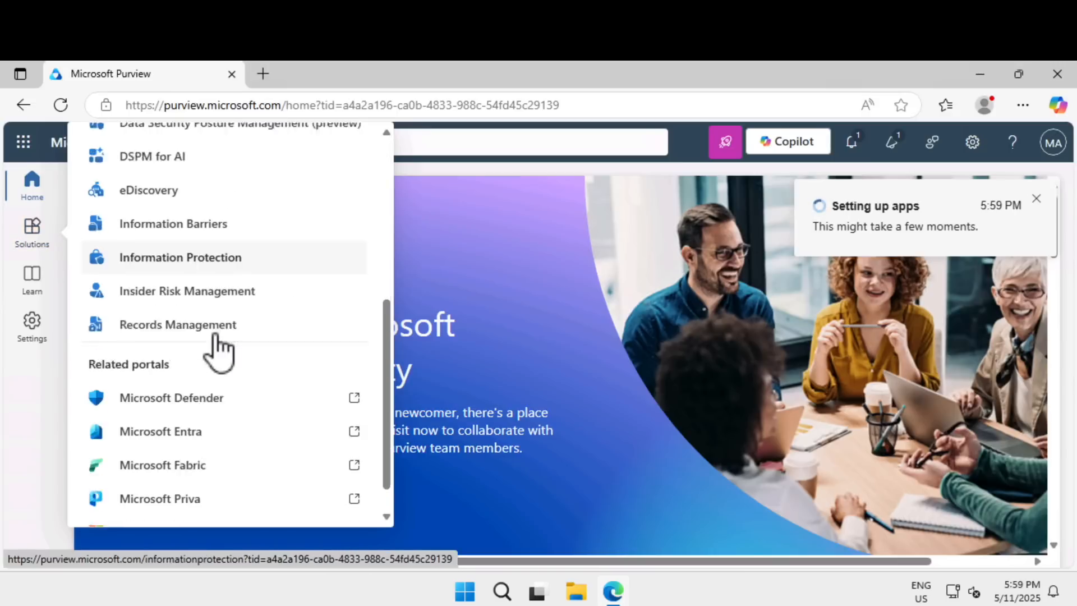
scroll(218, 349, up, 6)
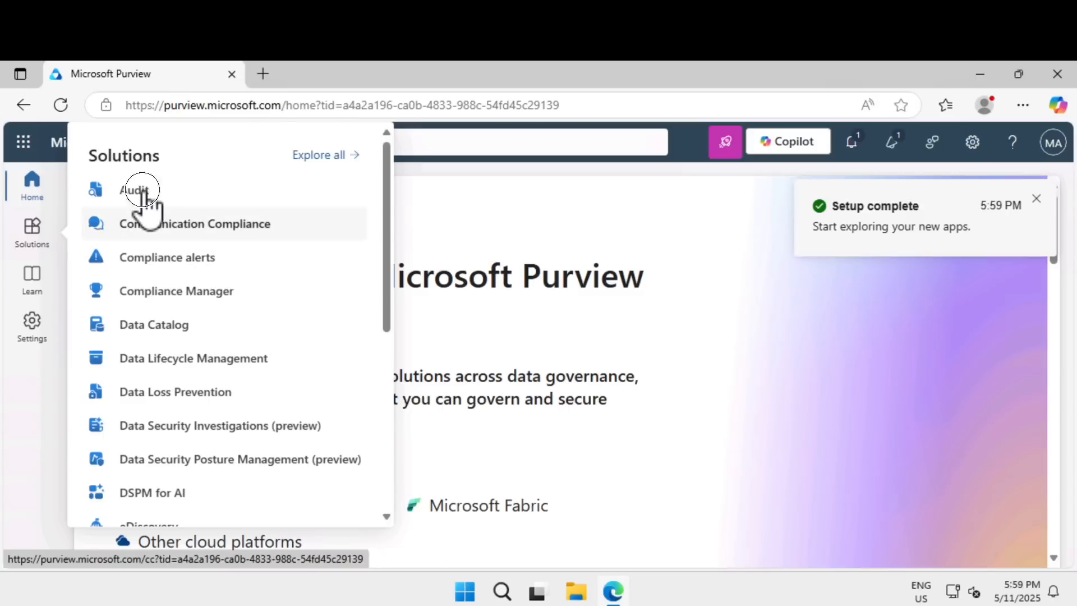
click(144, 192)
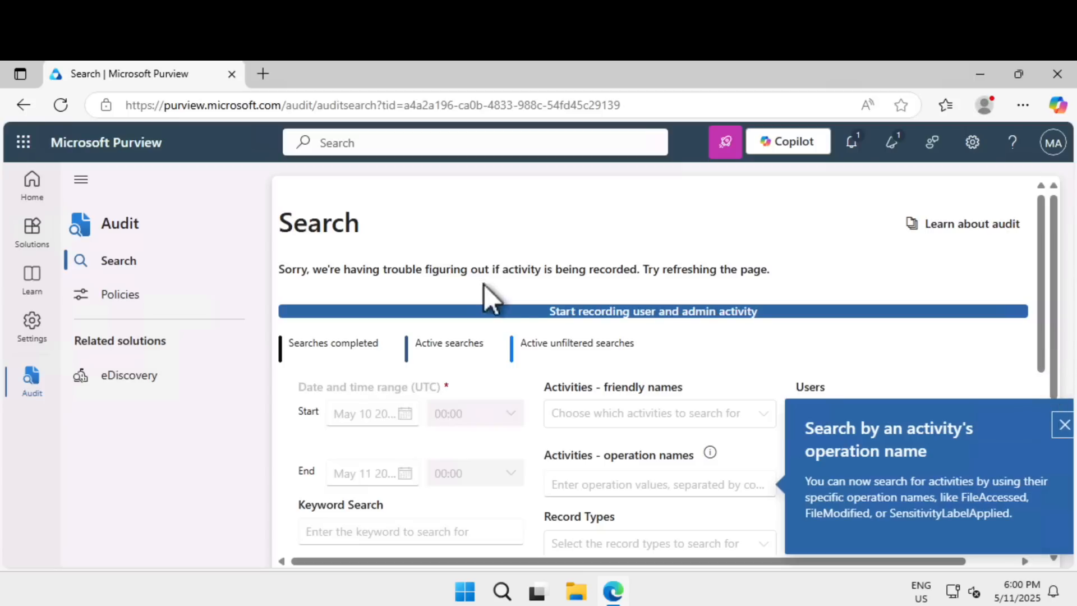
click(704, 312)
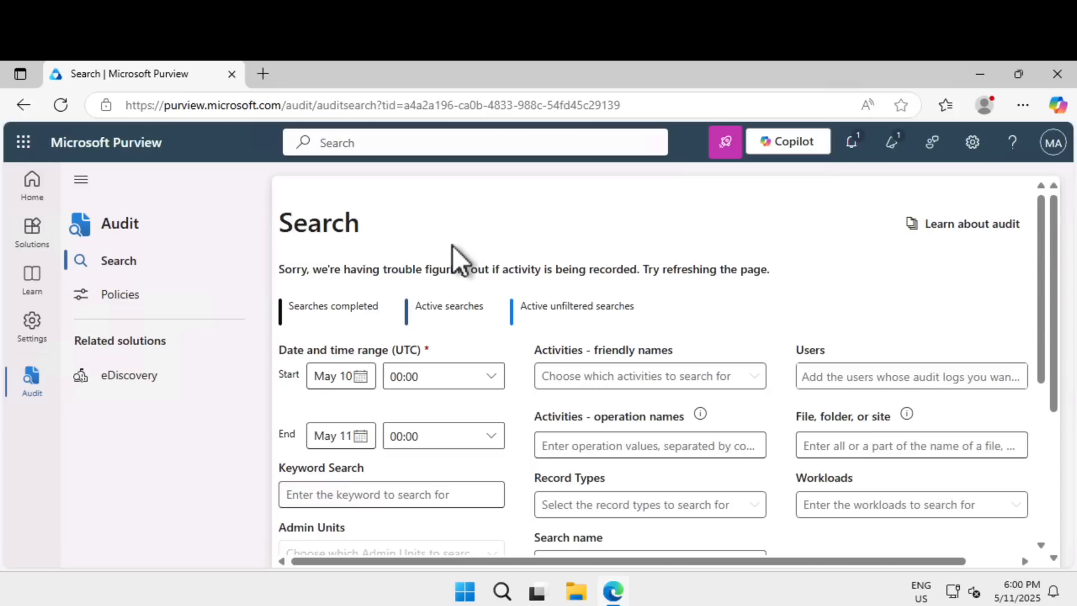
Turn on device onboarding for the tenant from the Devices page of the Purview settings and confirm it.
click(35, 339)
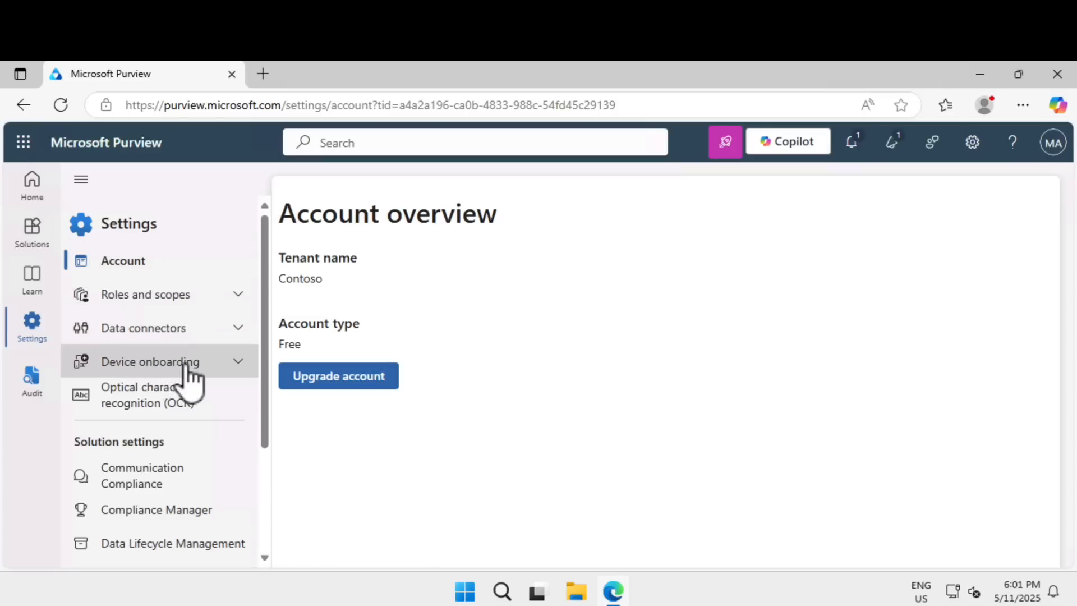
click(235, 362)
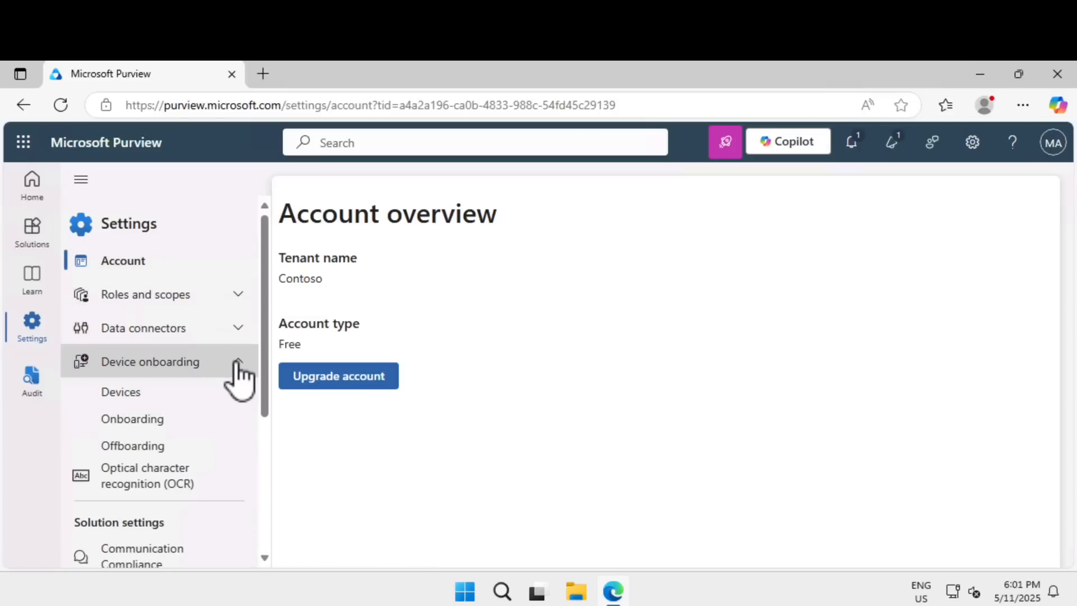
click(149, 396)
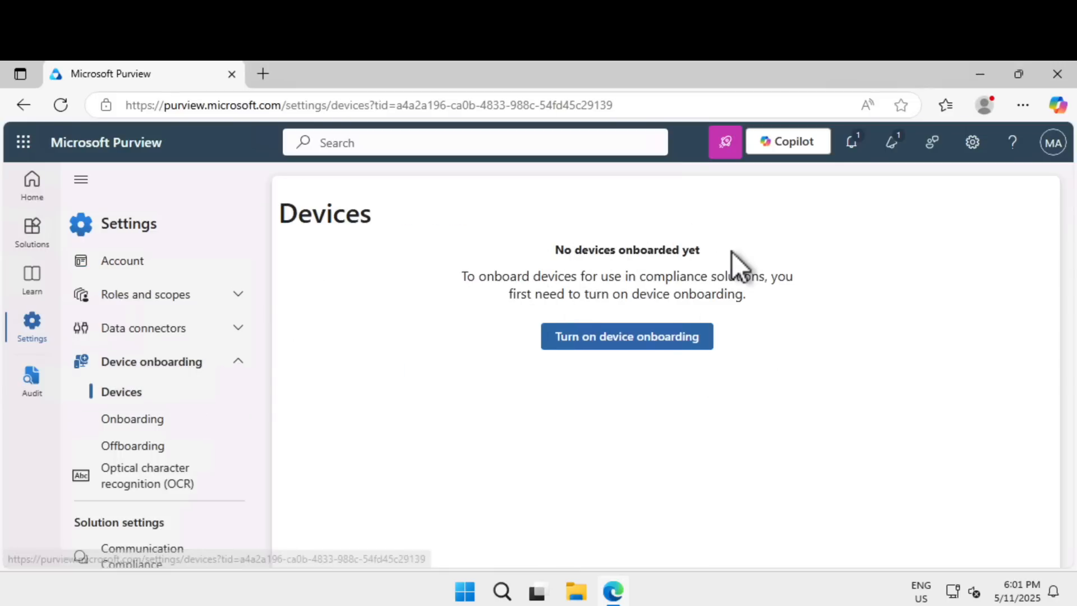
click(610, 340)
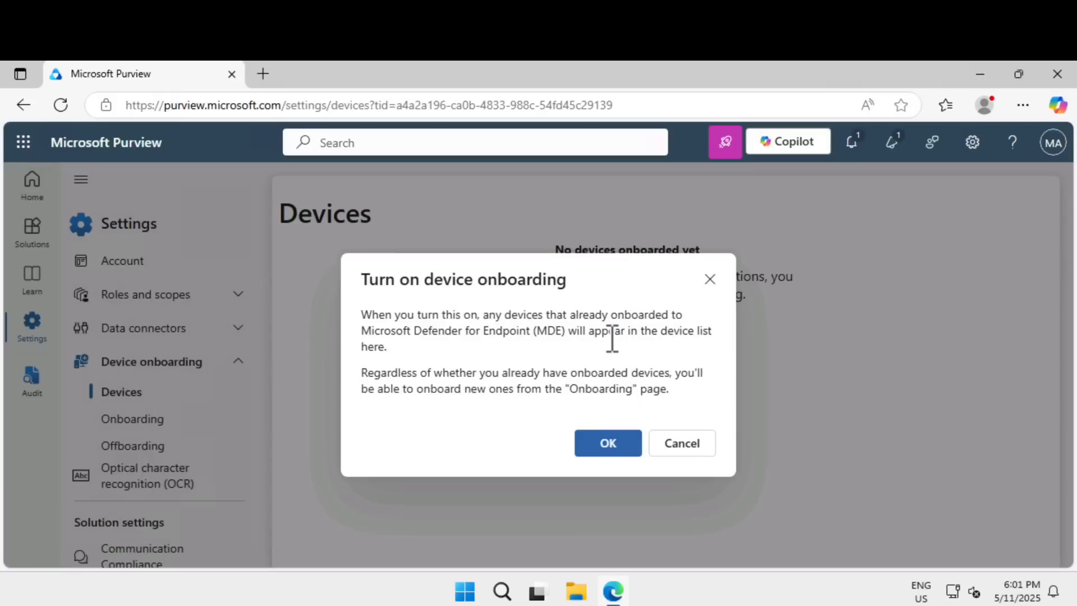
click(620, 441)
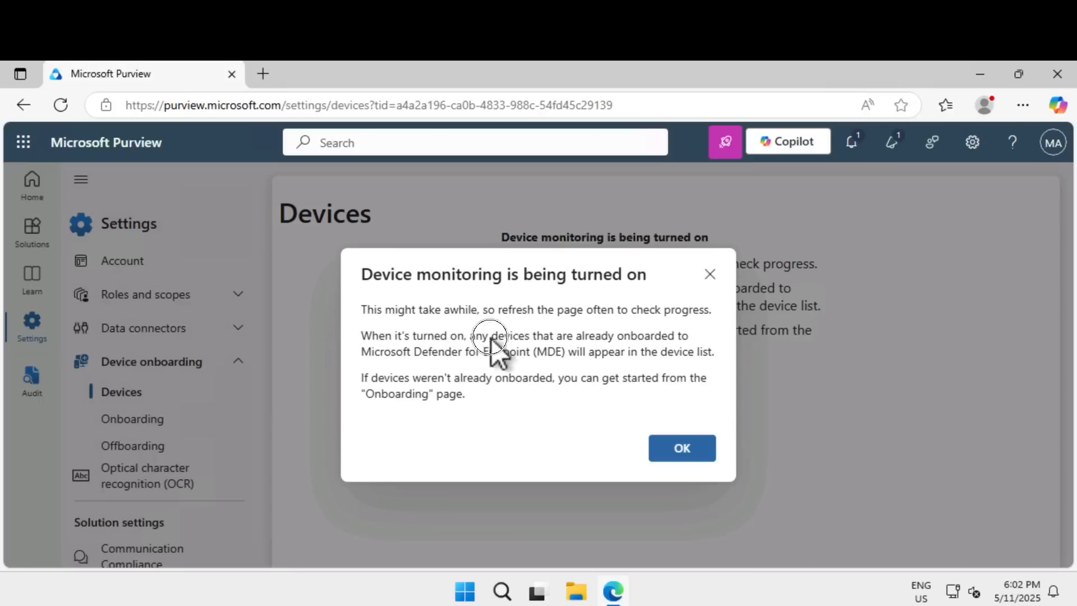
Read the notice about device monitoring being turned on, dismiss it and check the status on the Devices page.
drag(361, 335, 708, 350)
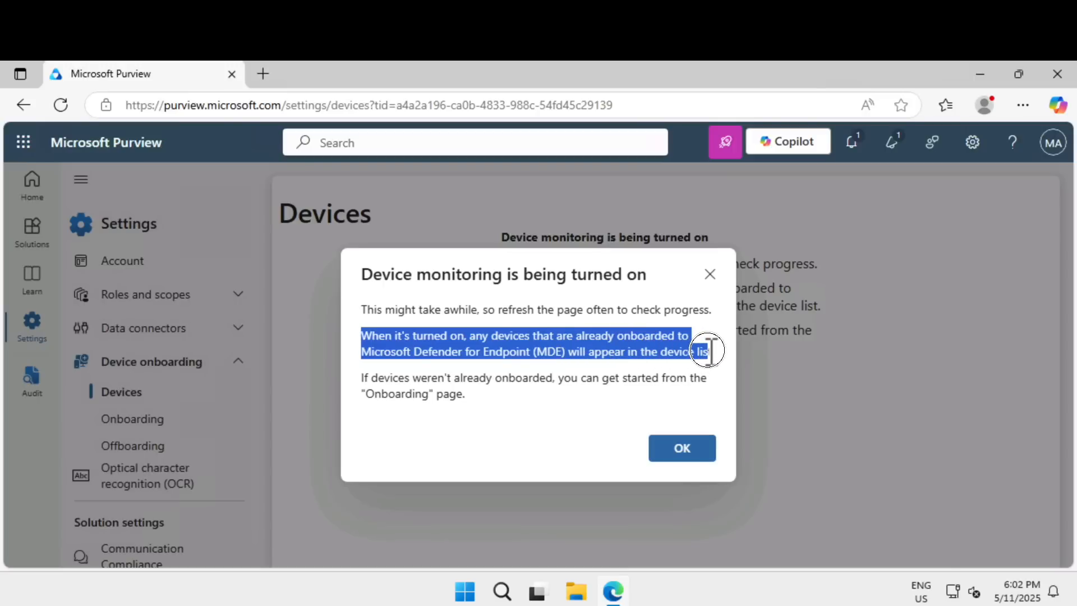
drag(709, 351, 709, 353)
click(714, 365)
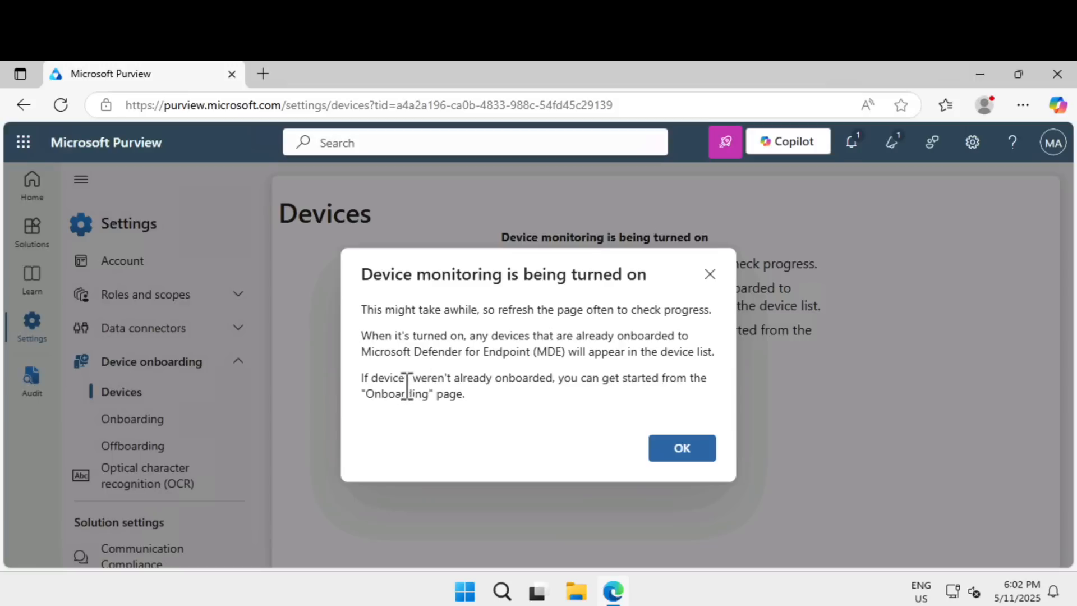
drag(404, 377, 546, 379)
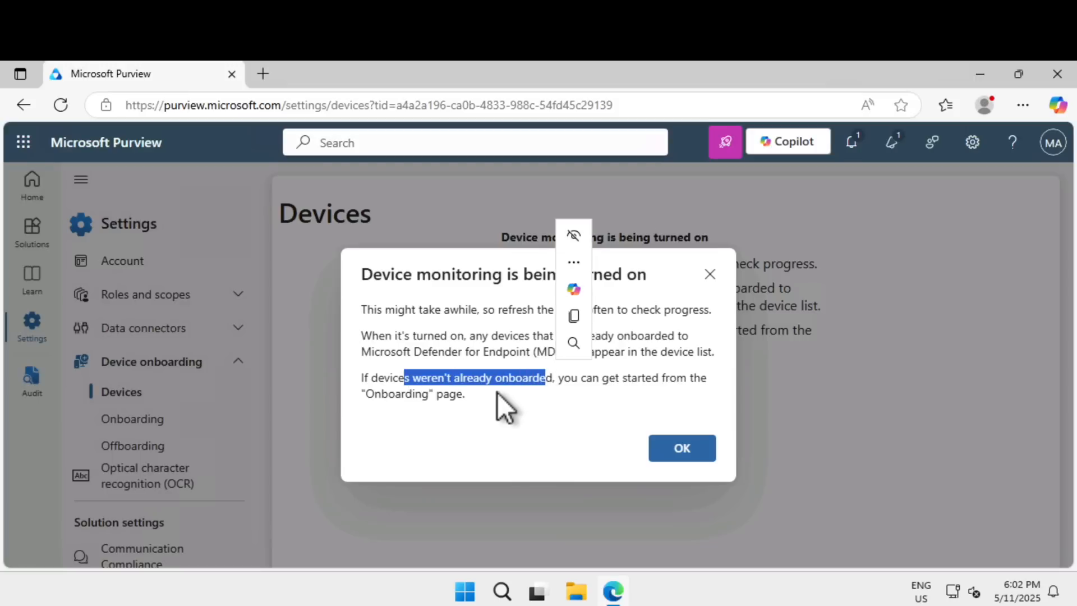
drag(389, 394, 475, 399)
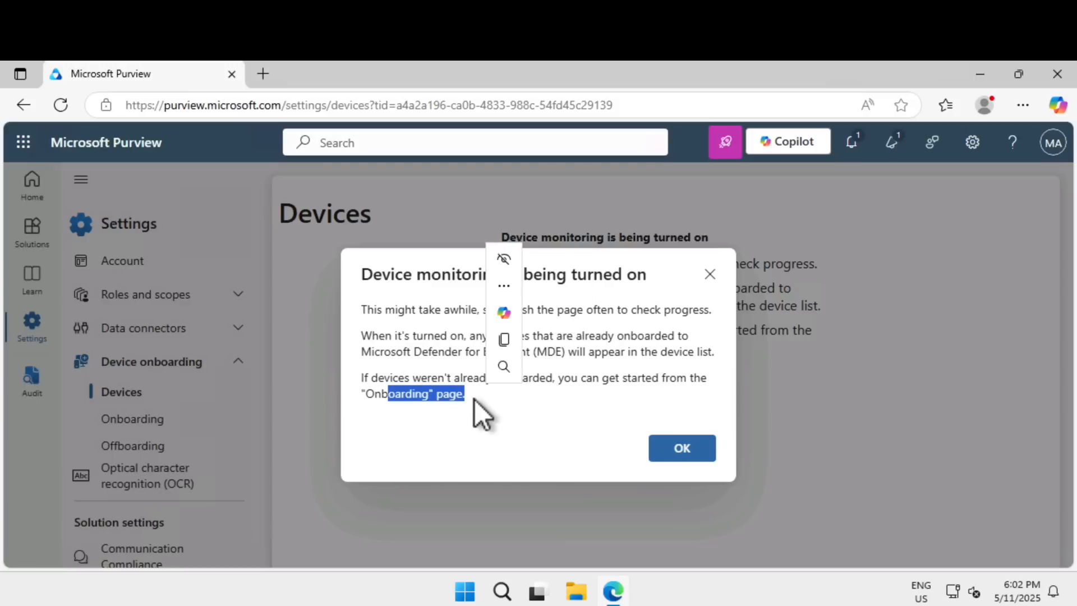
click(680, 449)
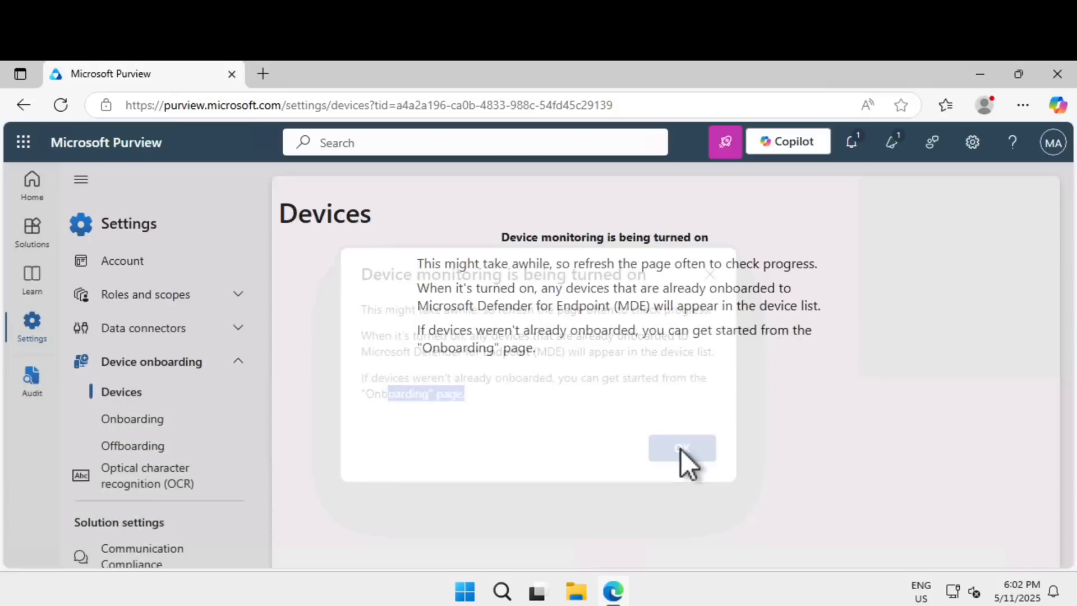
drag(515, 241, 700, 247)
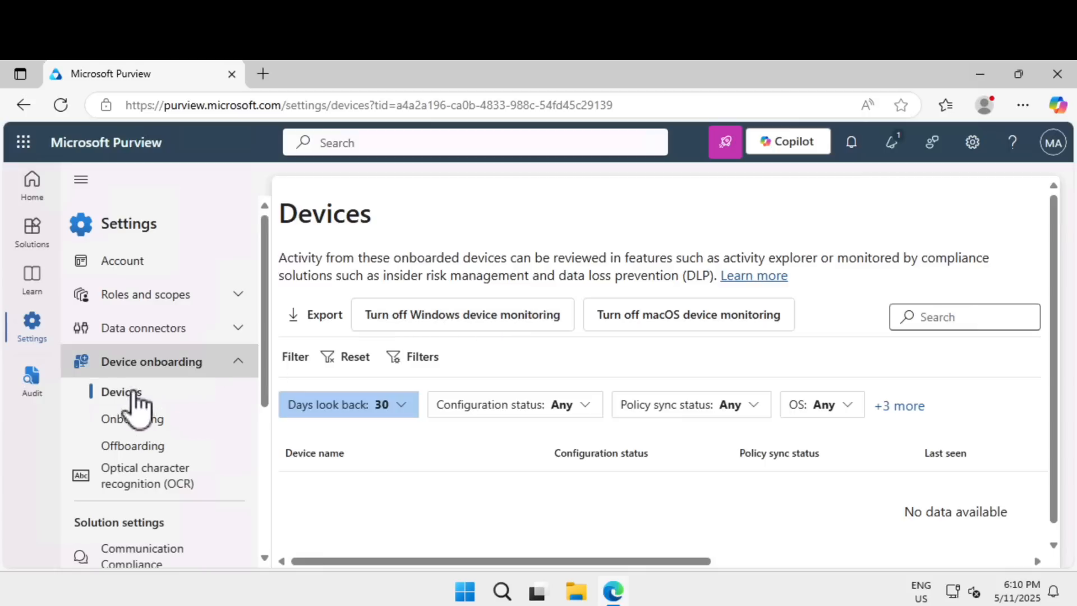
Open the device Onboarding page and review the operating system choices, keeping Windows 10.
click(149, 420)
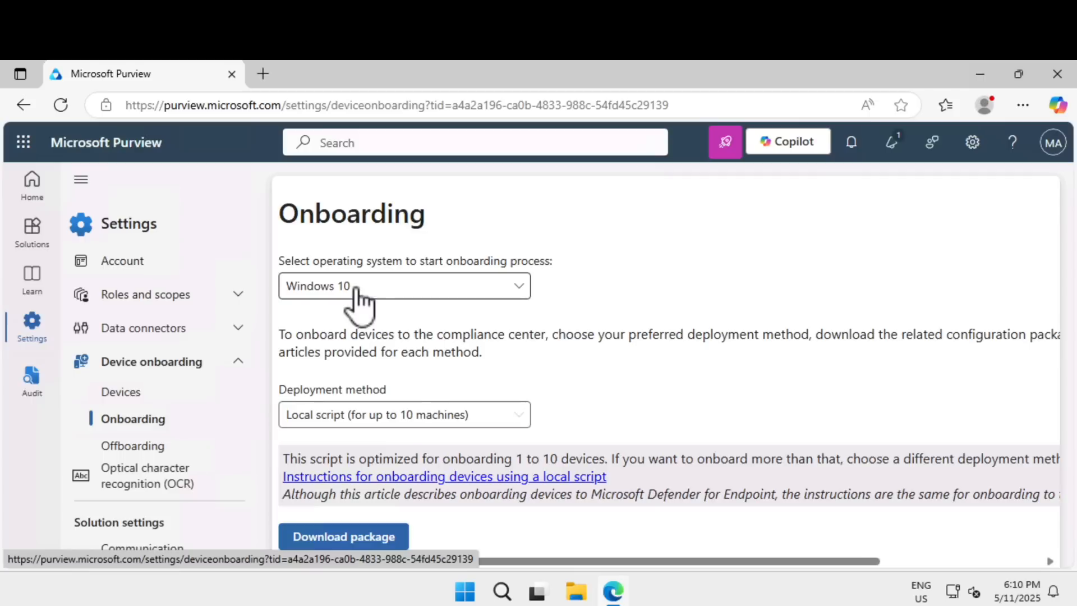
click(465, 593)
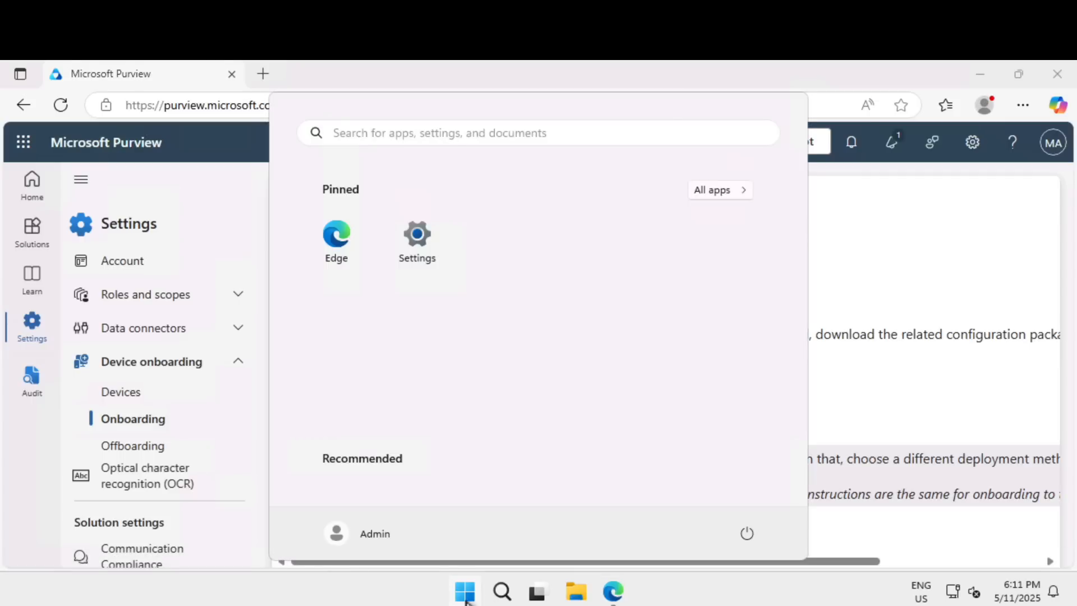
click(466, 594)
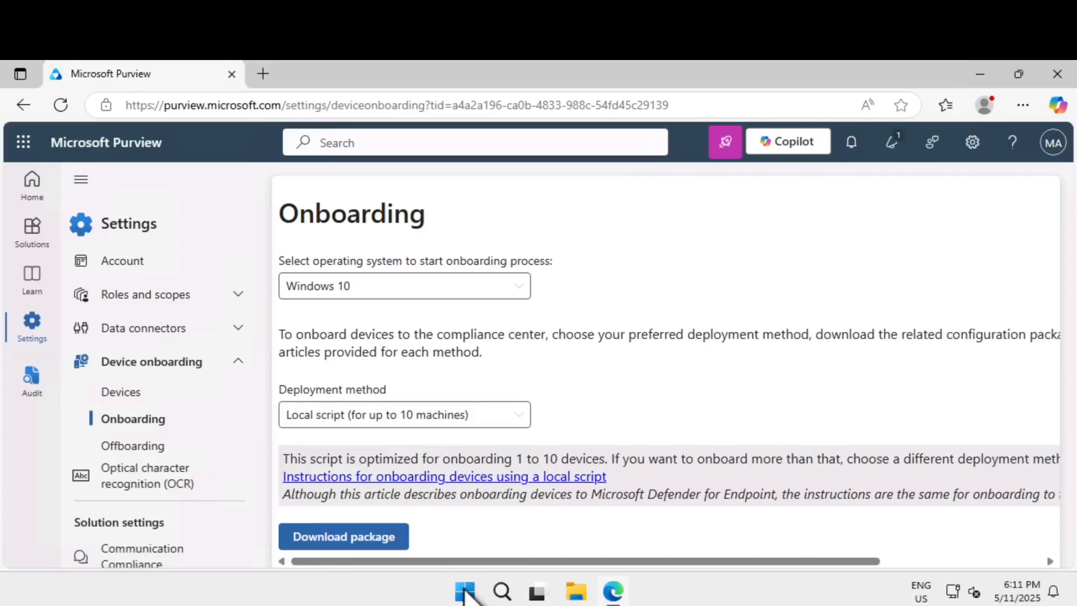
click(381, 286)
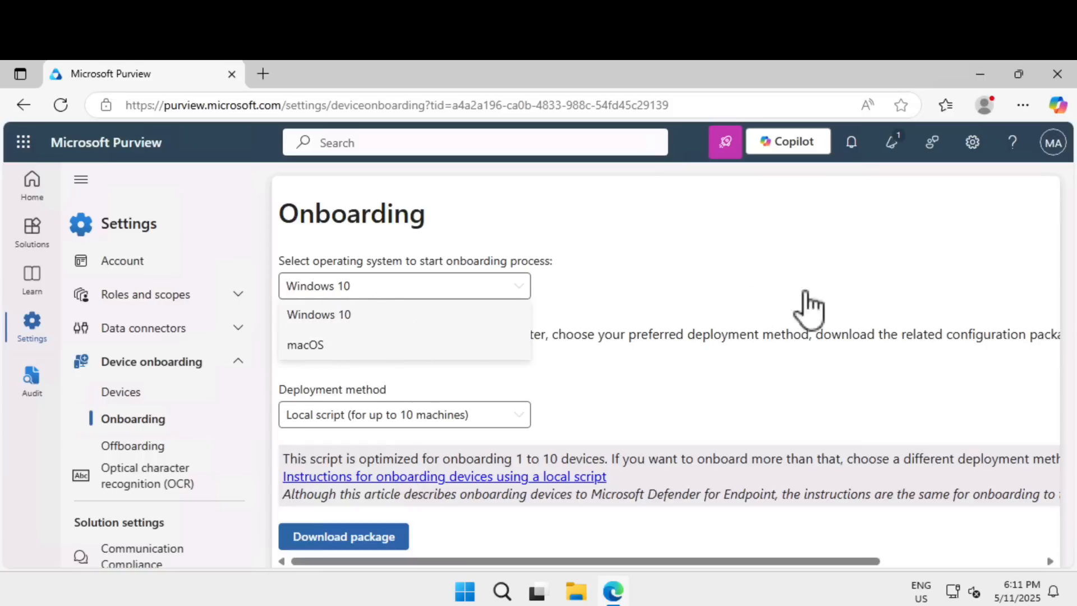
click(755, 341)
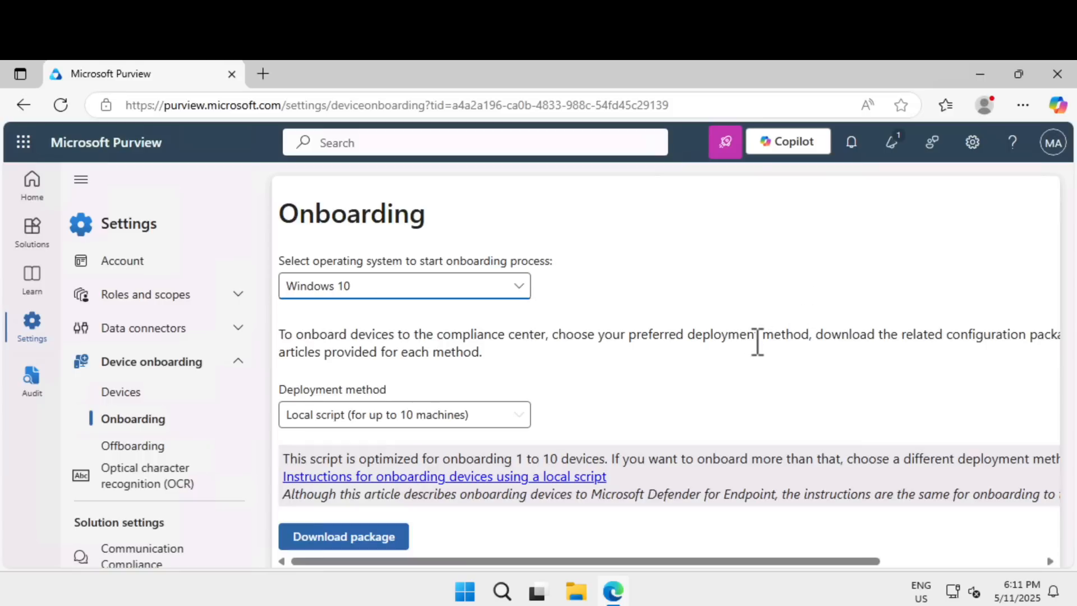
Choose Local script (for up to 10 machines) as the deployment method and download the onboarding package.
click(431, 422)
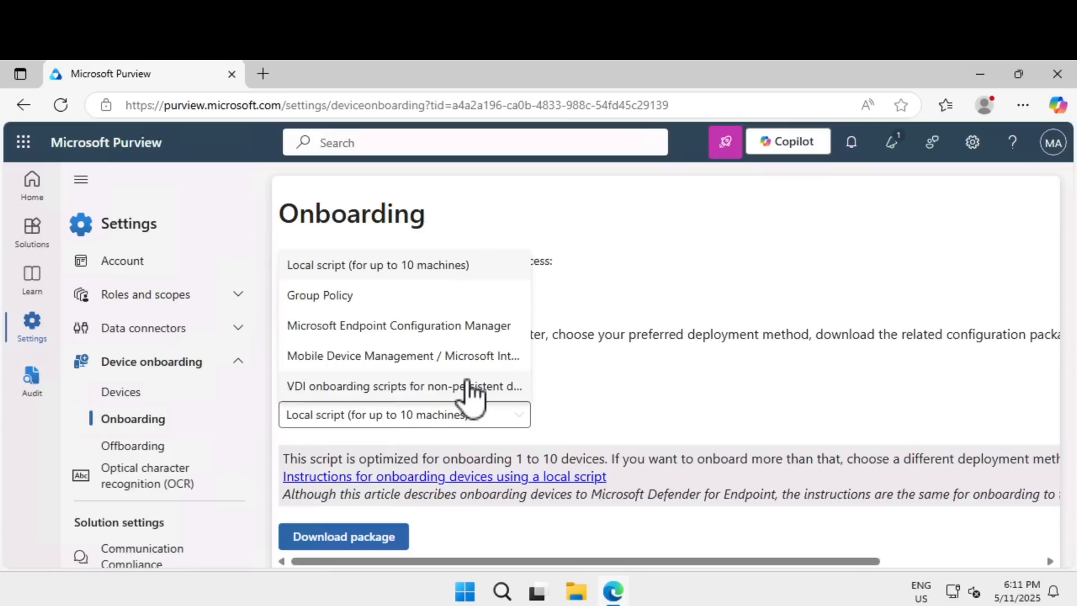
click(374, 269)
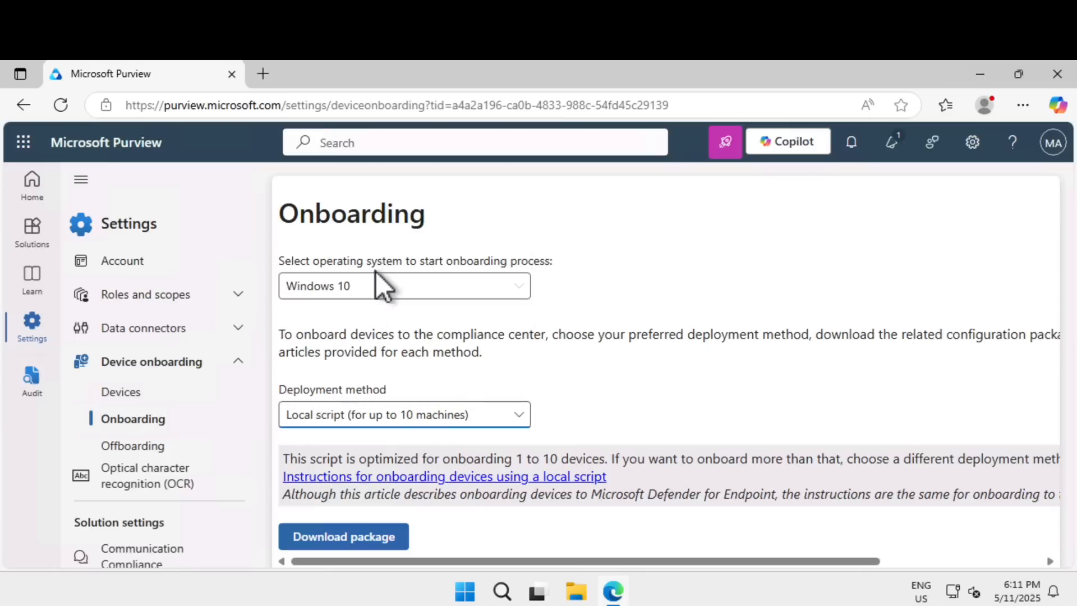
click(363, 542)
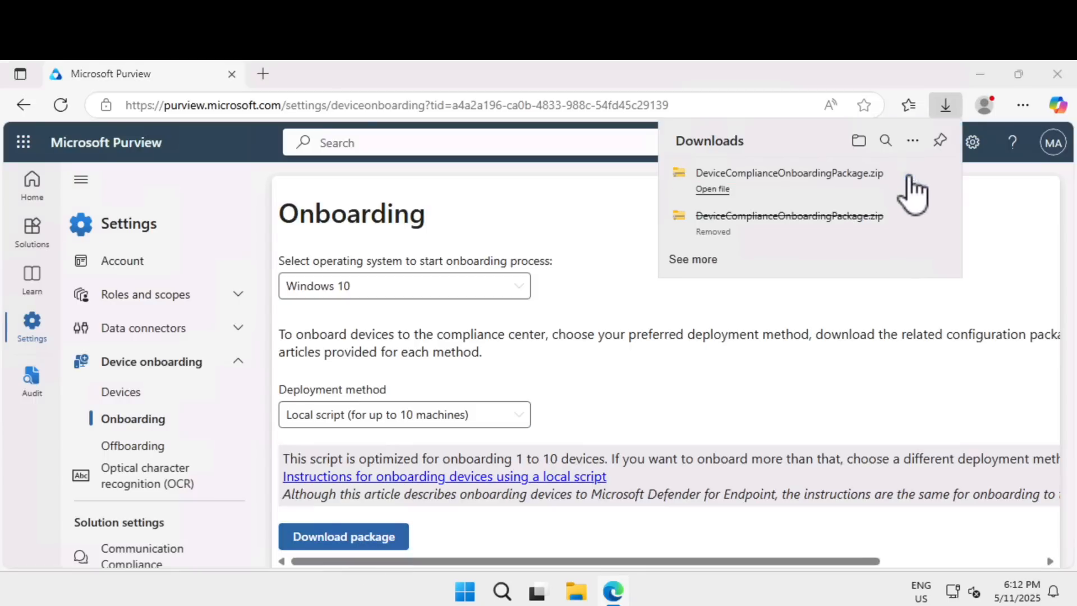
Show the downloaded DeviceComplianceOnboardingPackage.zip in its folder and extract it to the suggested location.
click(908, 179)
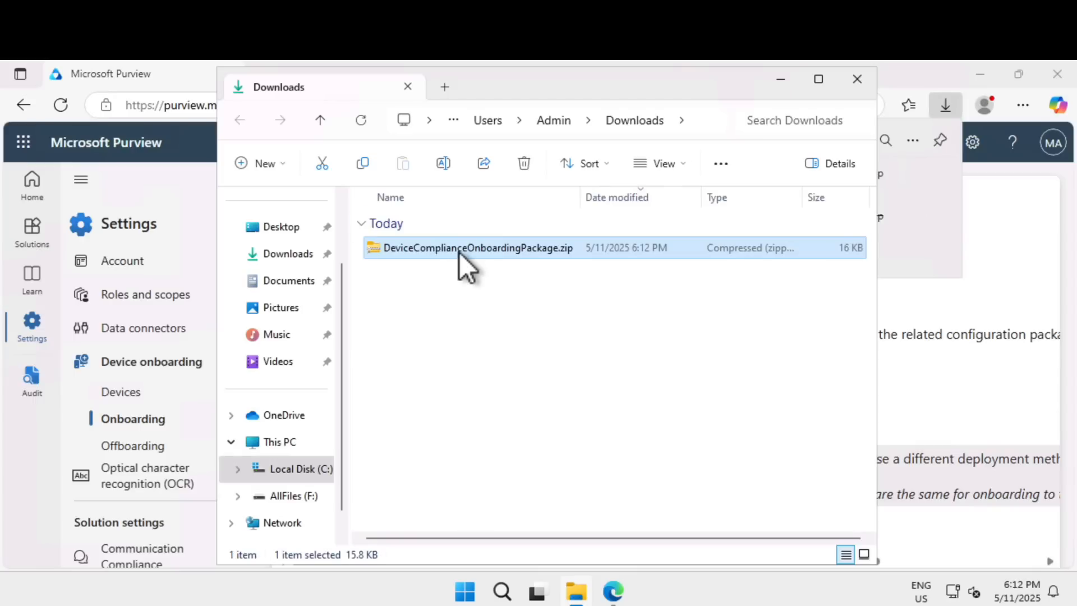
right_click(459, 253)
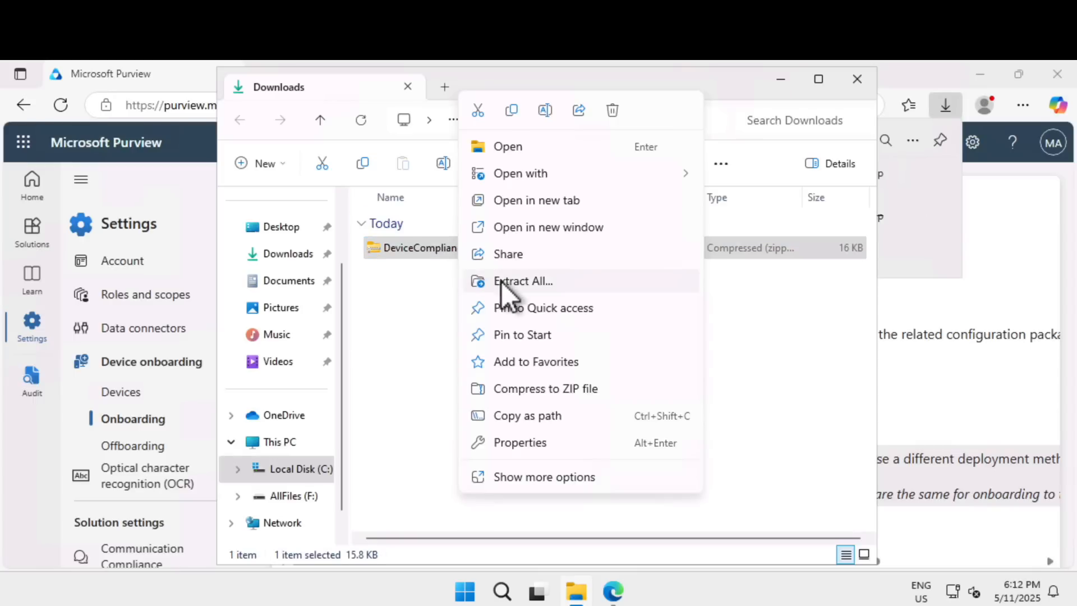
click(500, 281)
click(712, 483)
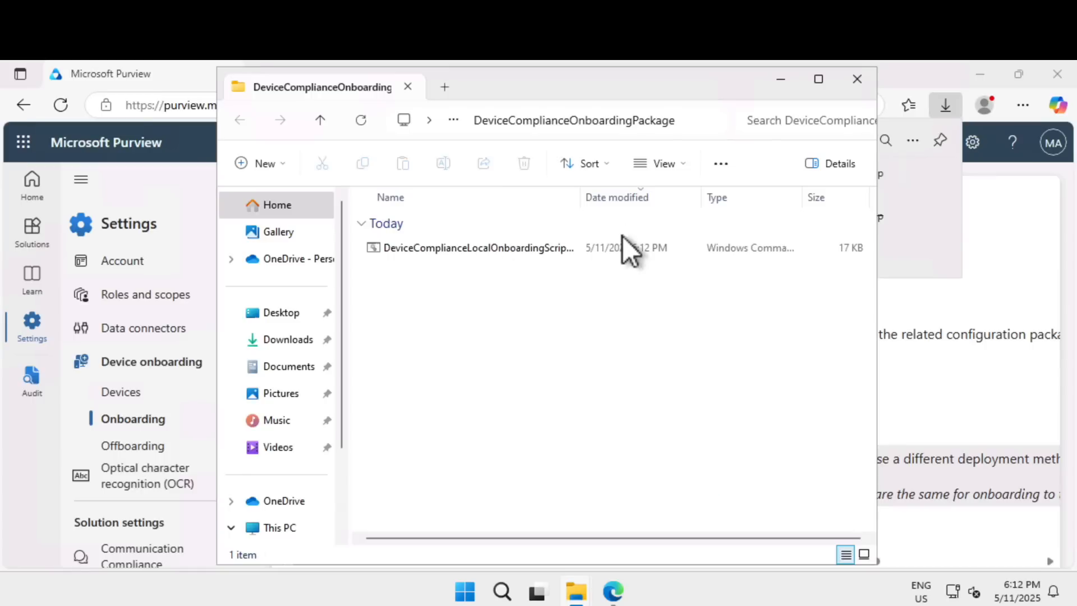
Unblock the extracted DeviceComplianceLocalOnboardingScript.cmd in its file properties and apply the change.
drag(583, 201, 590, 225)
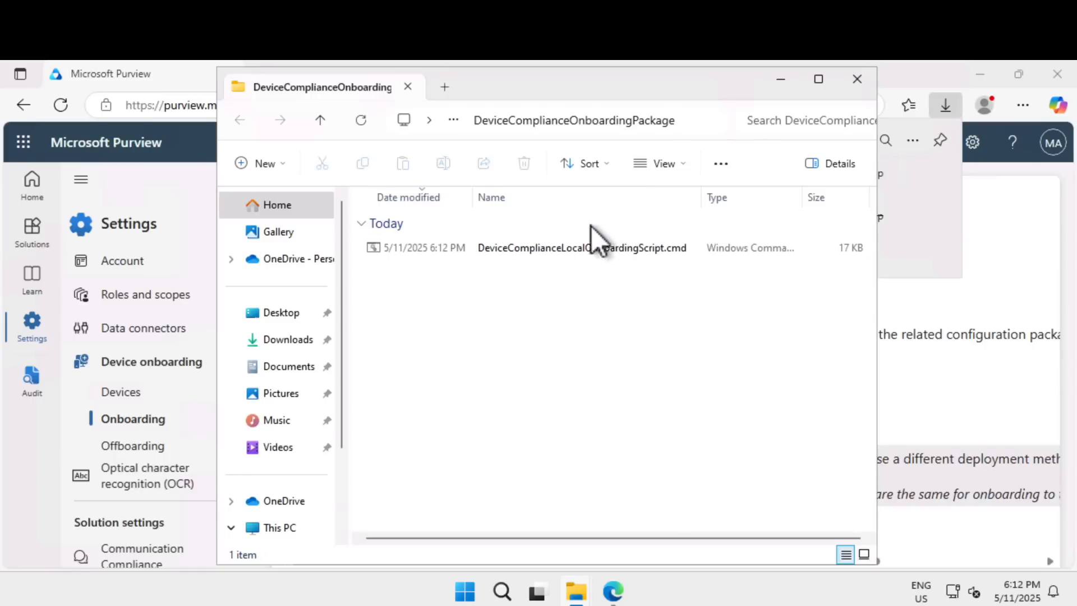
click(523, 248)
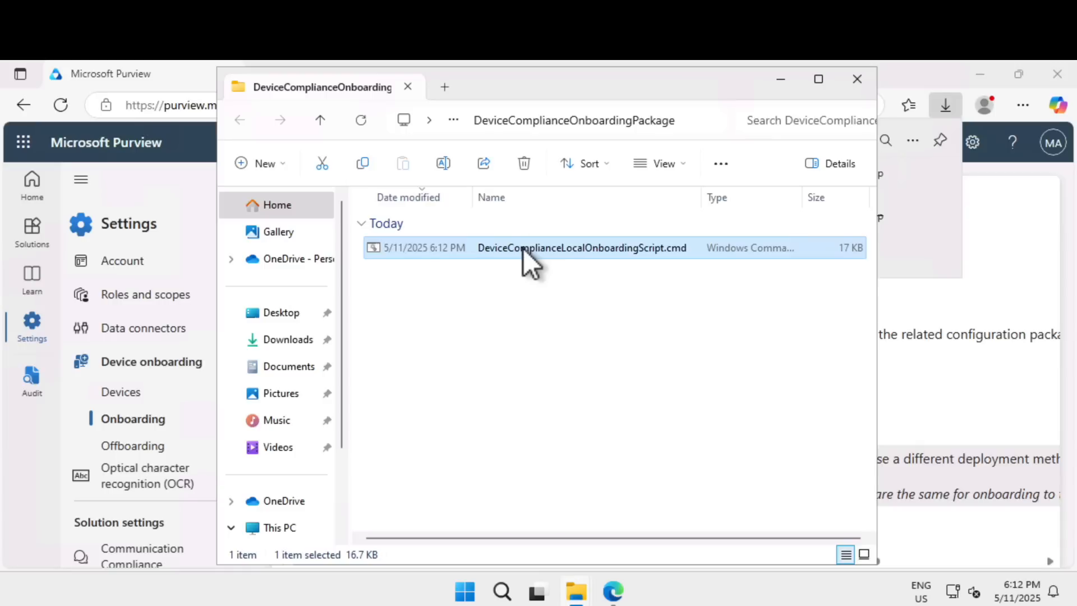
right_click(523, 247)
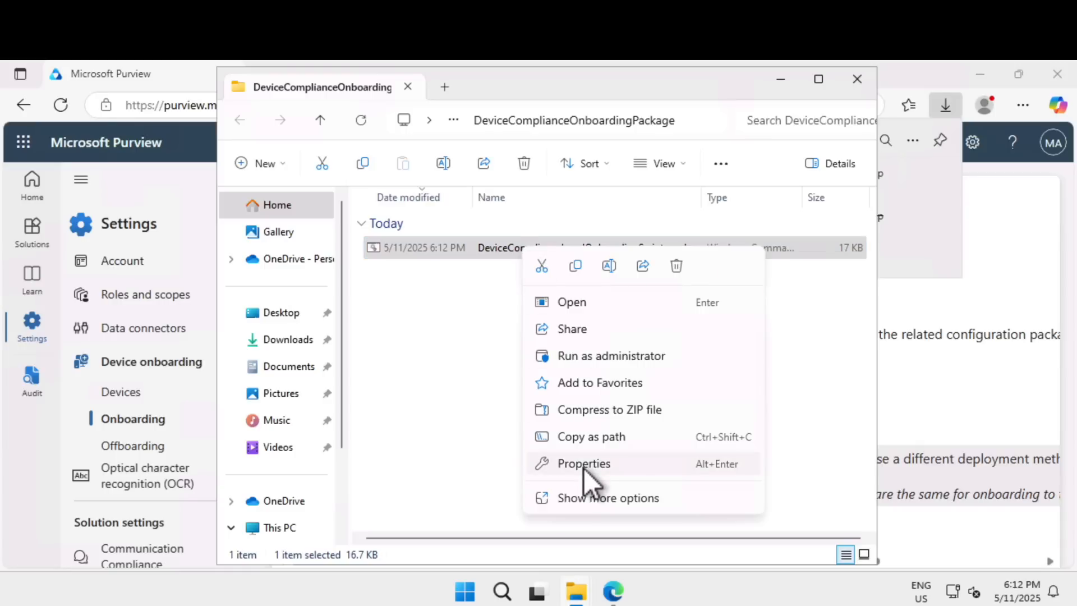
click(589, 468)
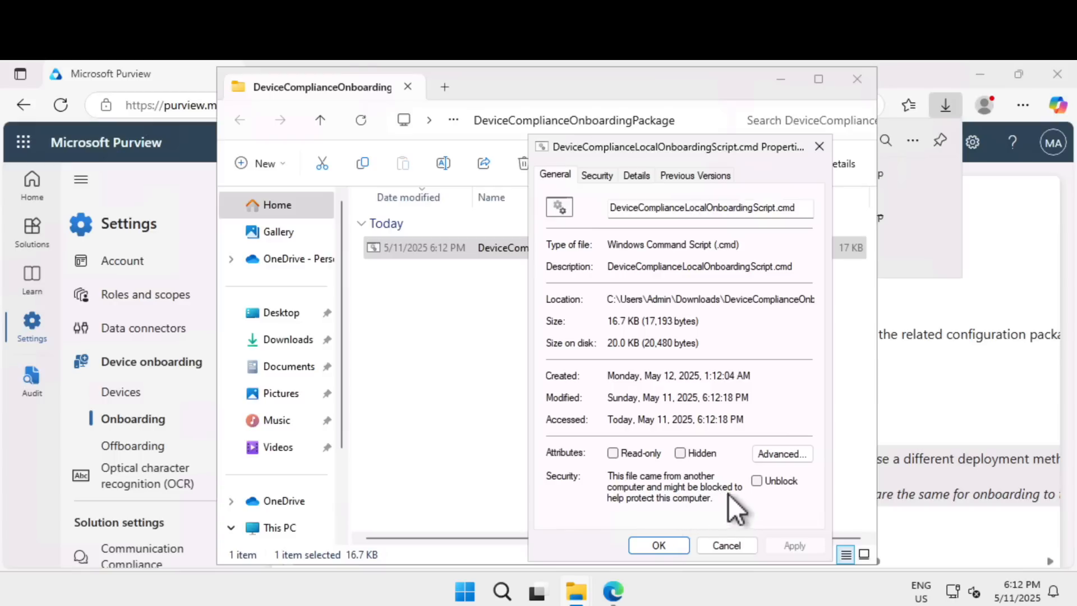
click(756, 481)
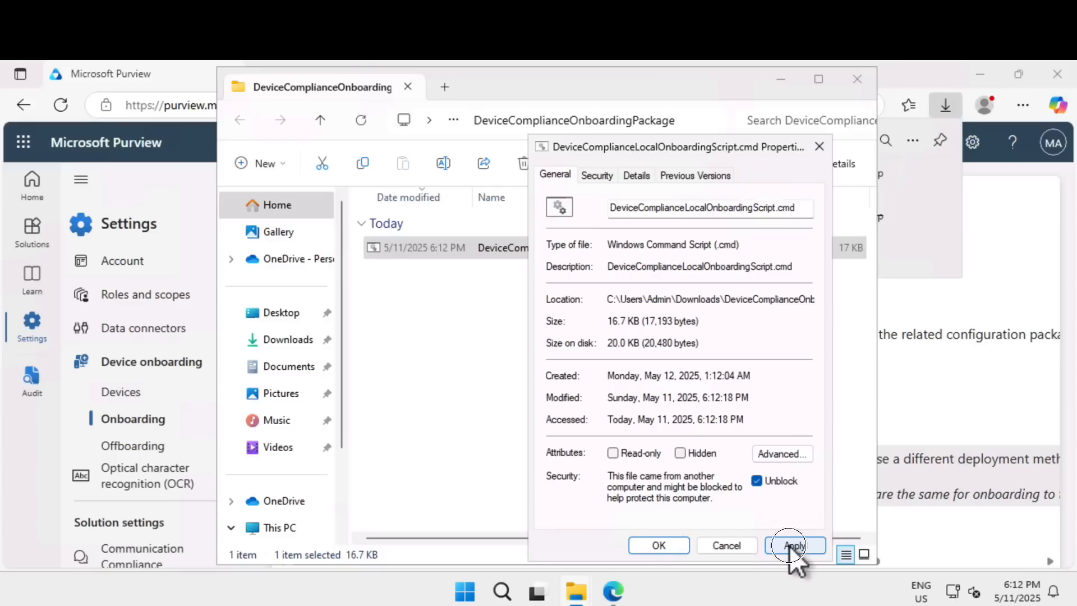
click(789, 546)
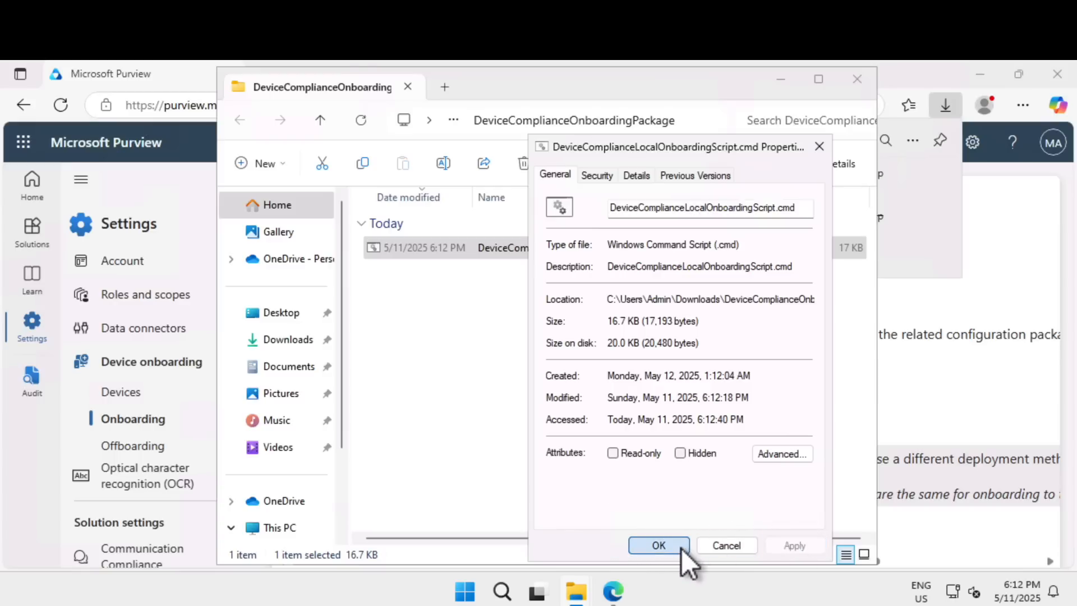
click(658, 545)
click(547, 256)
click(547, 256)
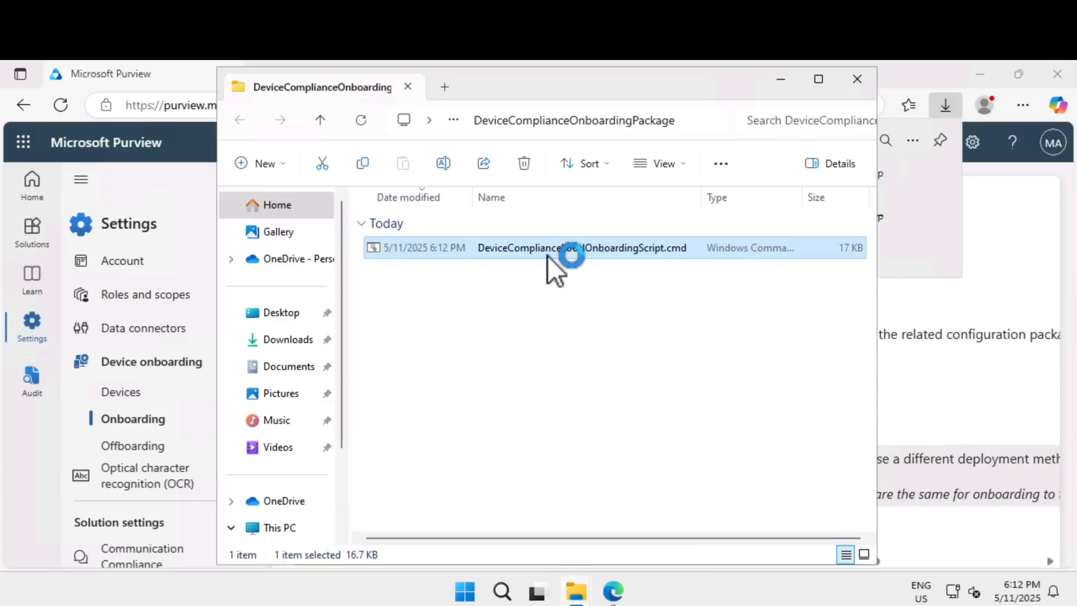
double_click(590, 252)
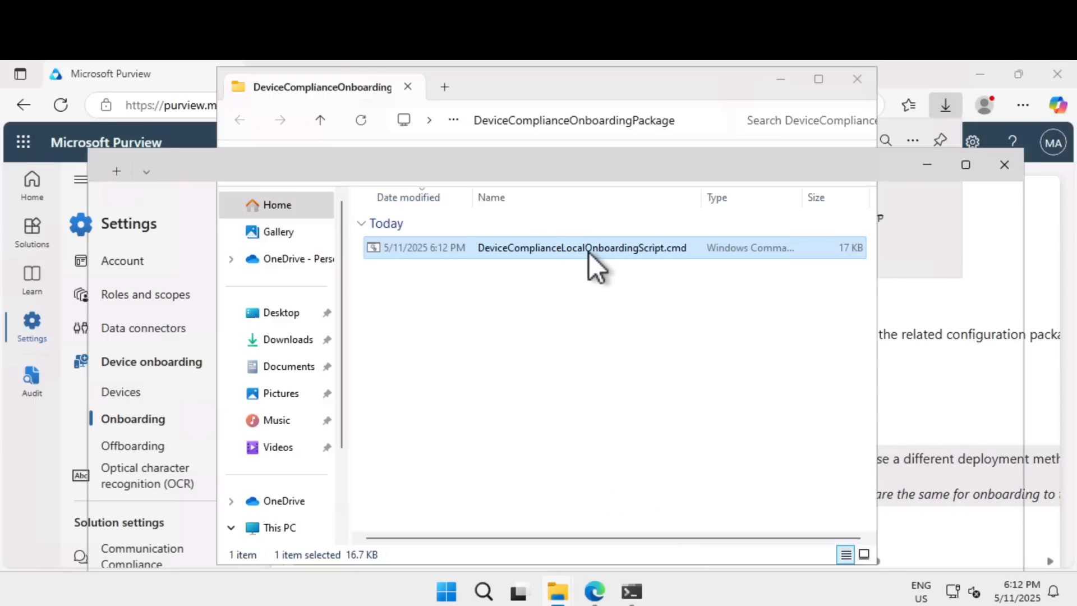
click(1004, 165)
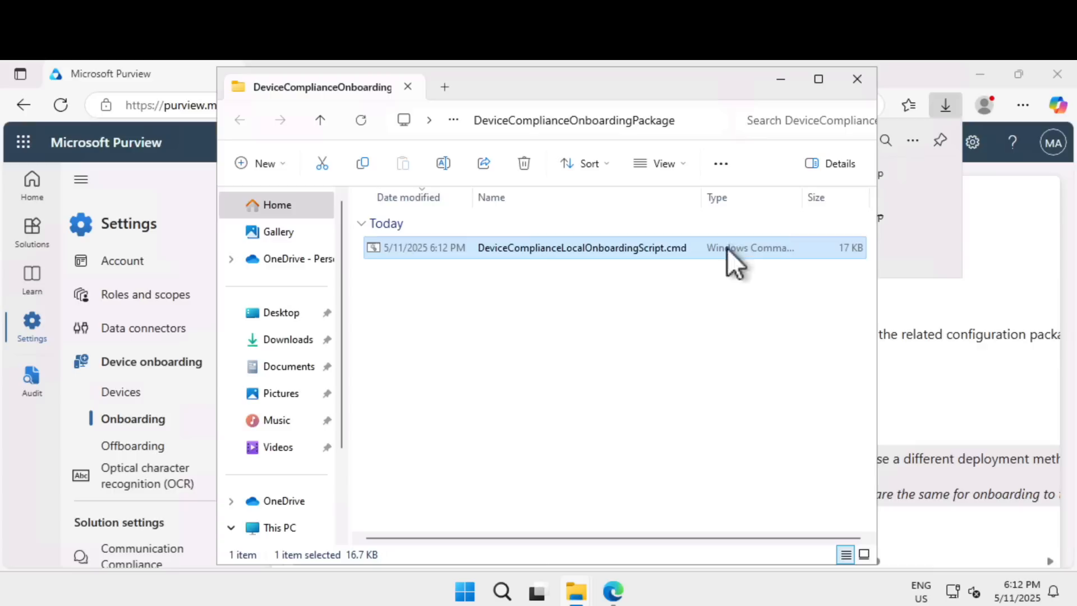
Run DeviceComplianceLocalOnboardingScript.cmd as administrator, allow it to make changes to the device, and confirm onboarding with y.
right_click(601, 250)
click(667, 359)
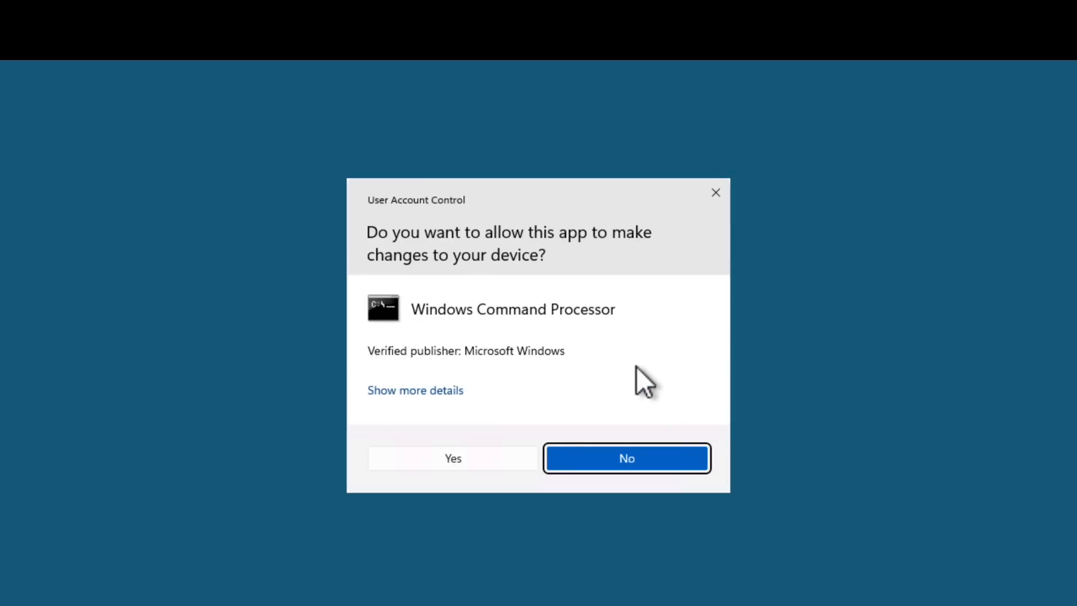
click(505, 458)
click(527, 285)
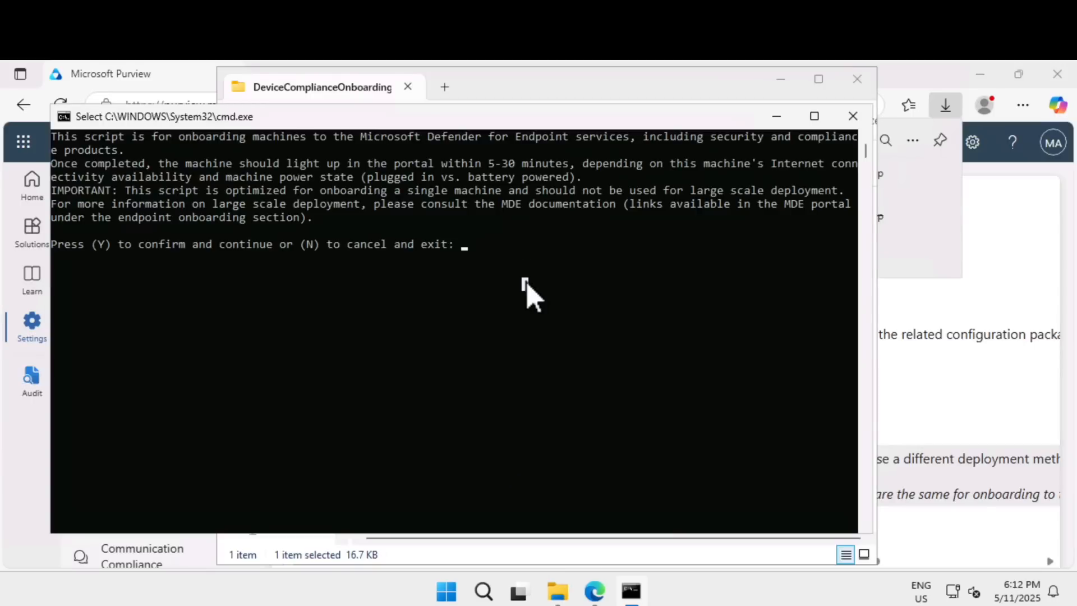
text(y)
key(Return)
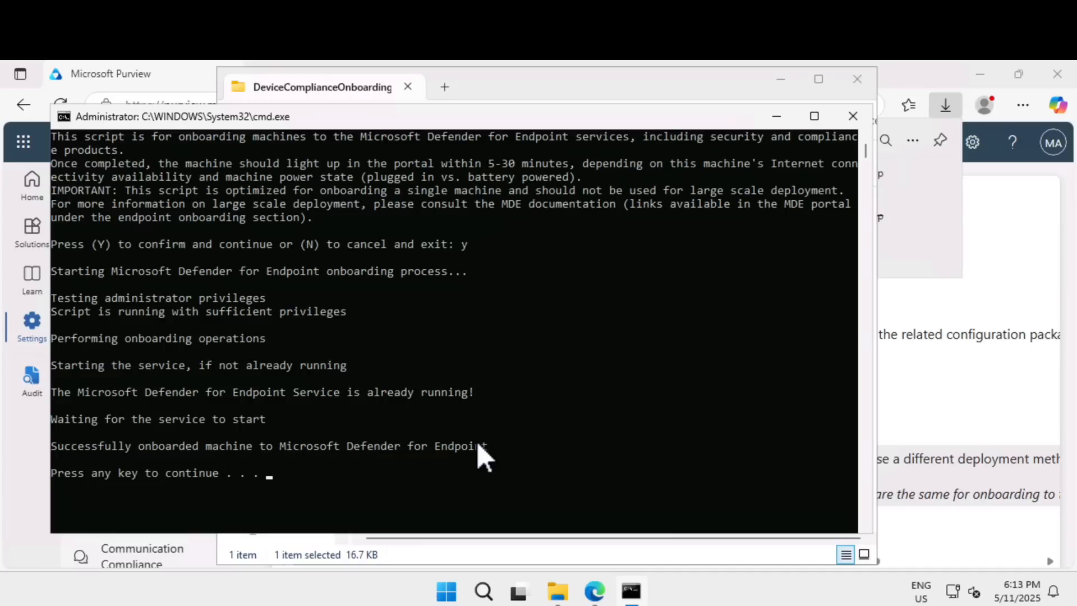
Finish the onboarding script and close the command window and the DeviceComplianceOnboardingPackage folder.
click(289, 471)
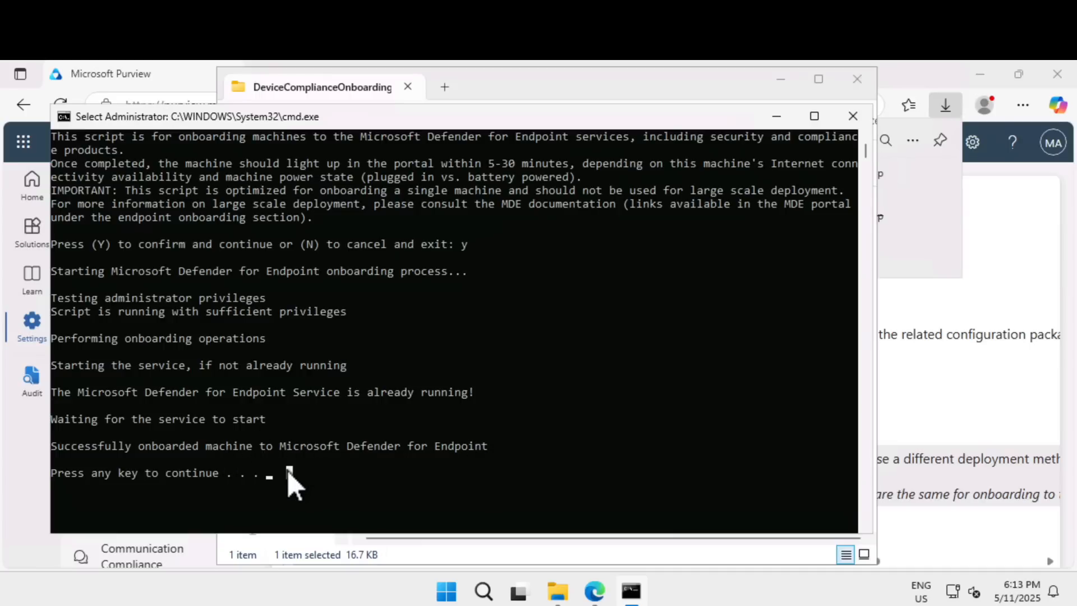
key(Return)
click(258, 477)
click(852, 116)
click(856, 78)
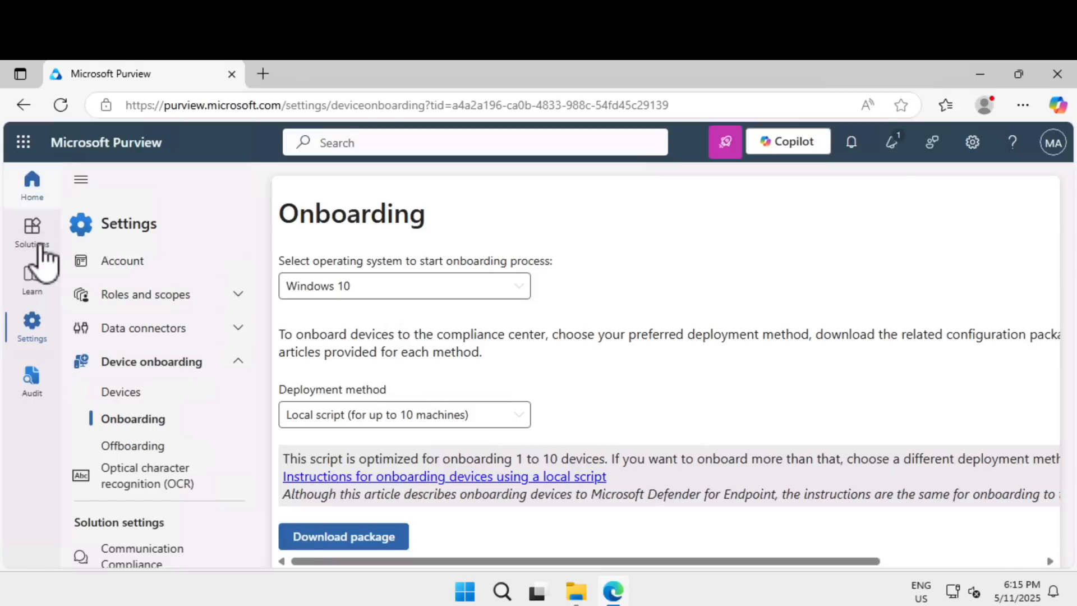
Open the Data Security Posture Management (preview) solution and turn on its analytics by enabling DSPM.
click(34, 231)
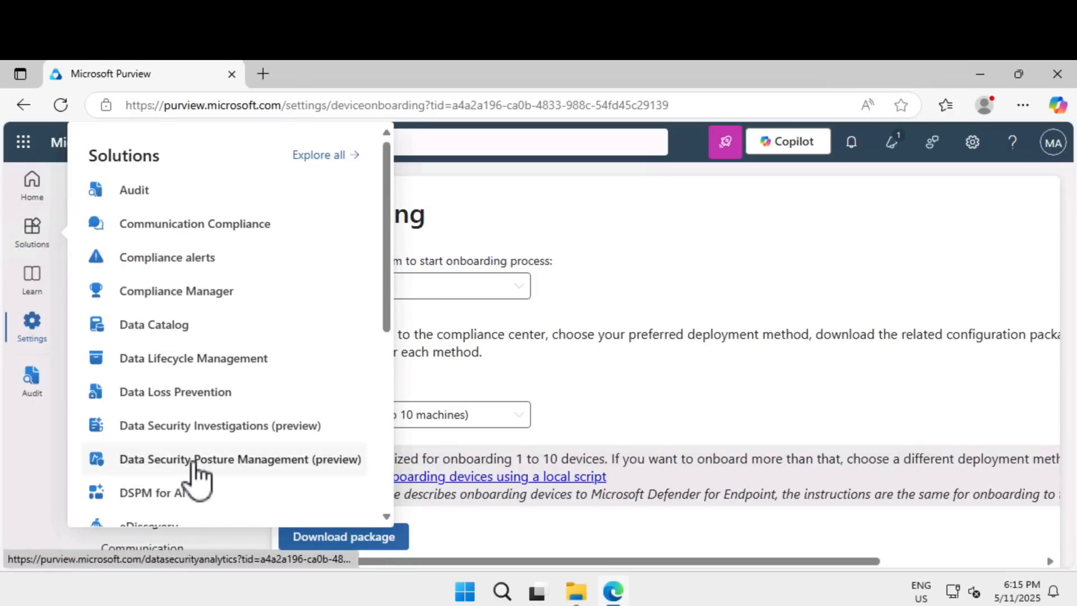
click(251, 457)
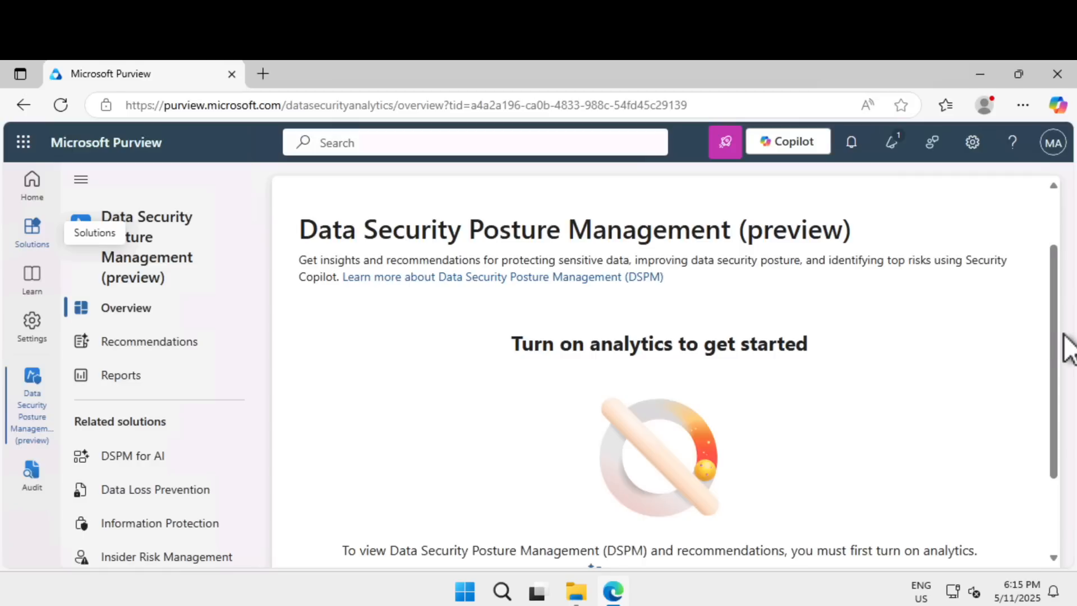
scroll(1060, 351, down, 1)
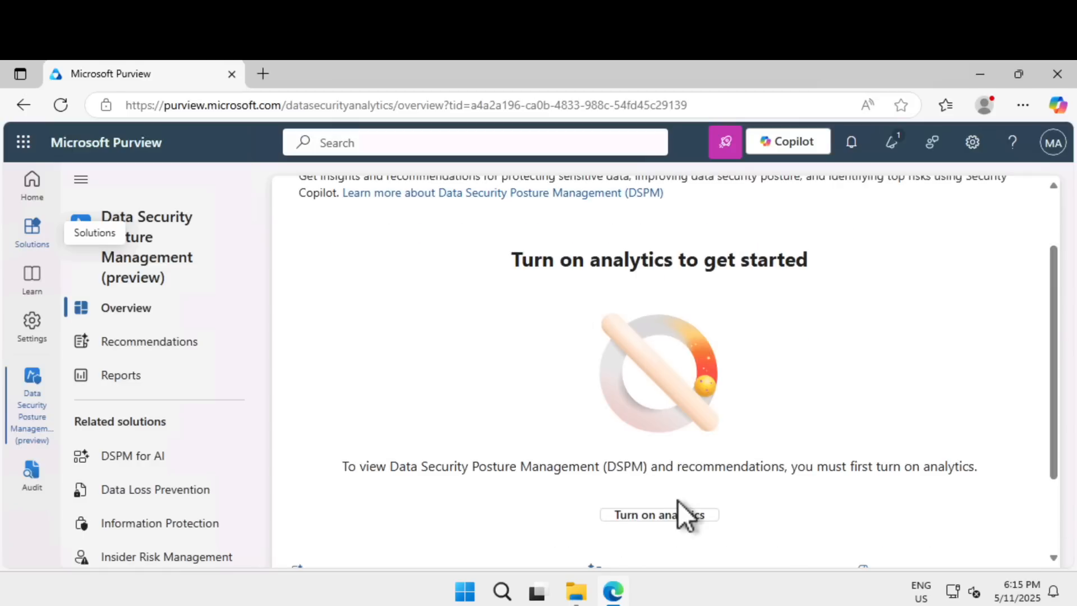
click(662, 520)
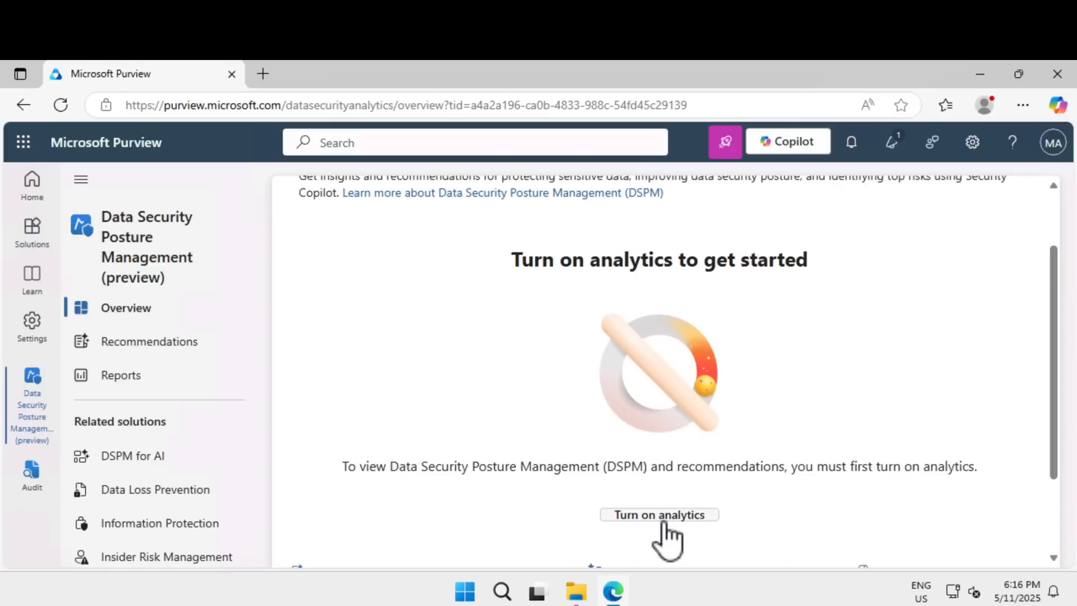
scroll(380, 297, down, 1)
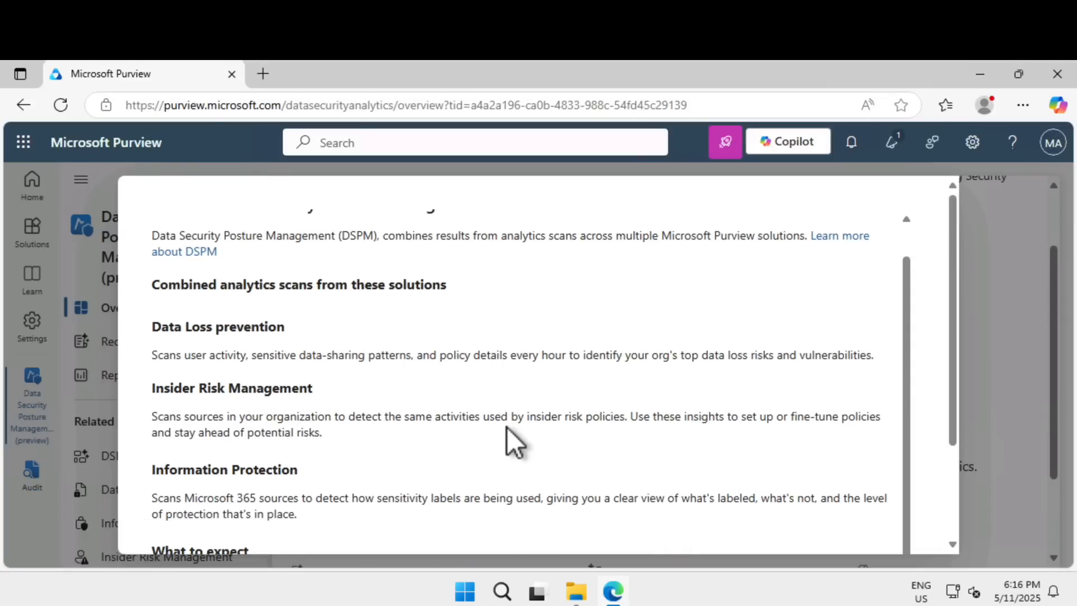
scroll(507, 426, down, 3)
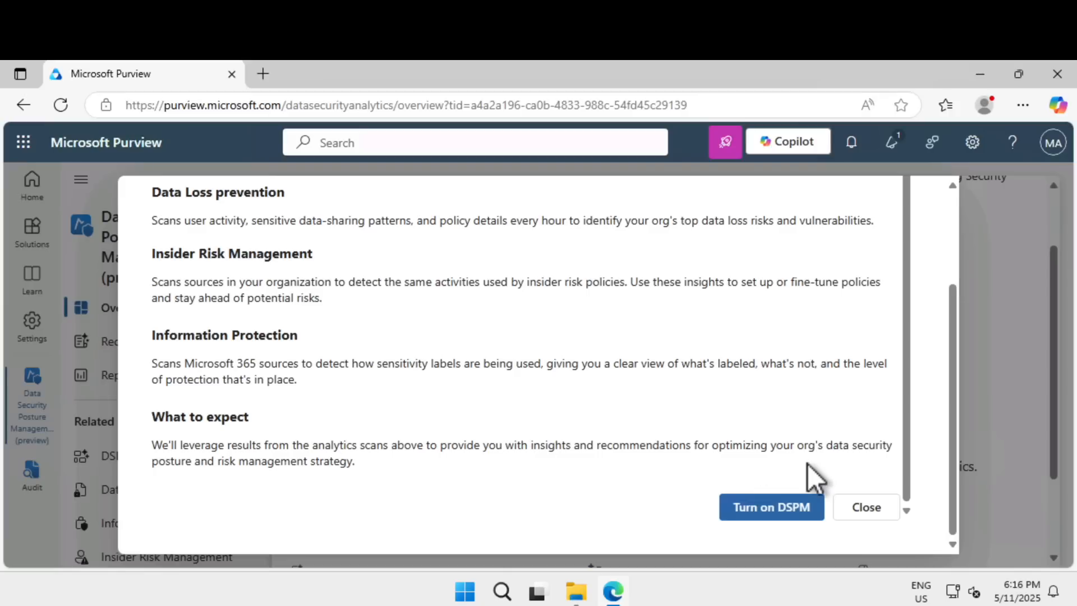
click(792, 511)
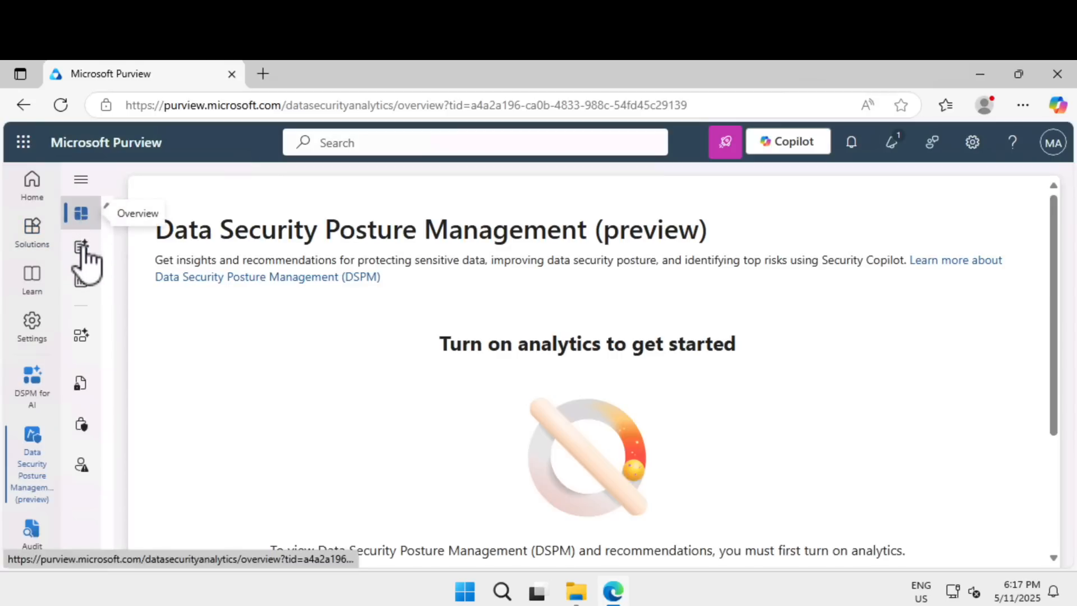
Open the Recommendations page of the DSPM for AI solution with its recommendation groups expanded.
click(33, 230)
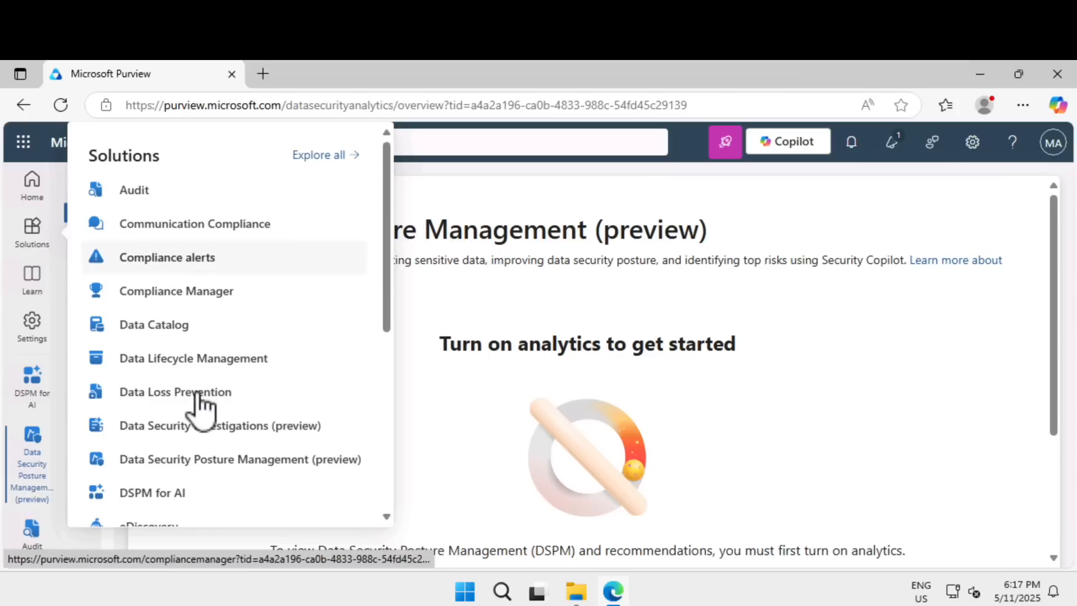
click(156, 494)
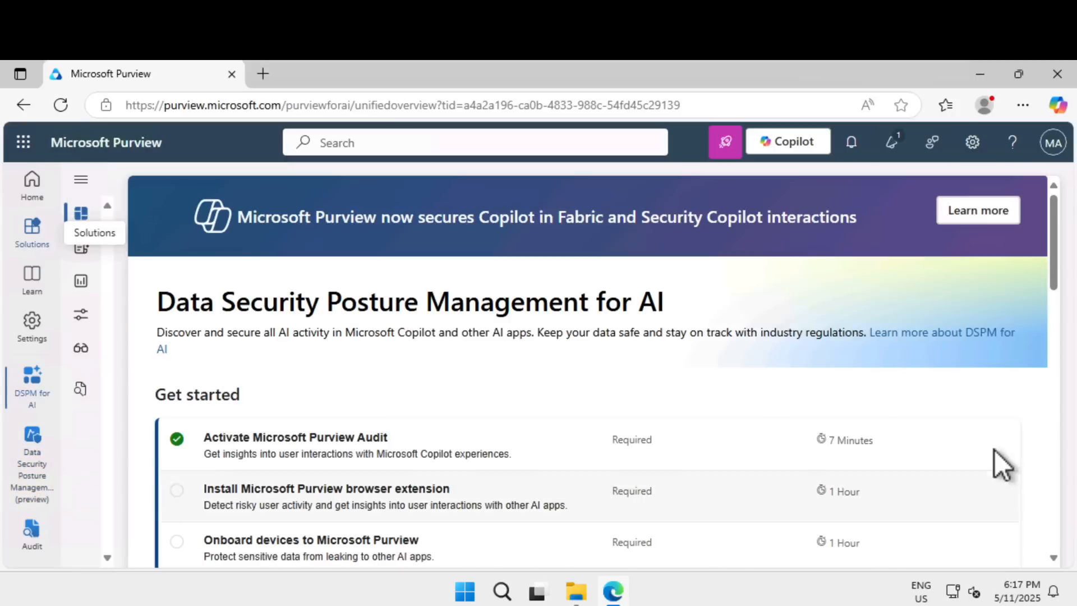
click(81, 247)
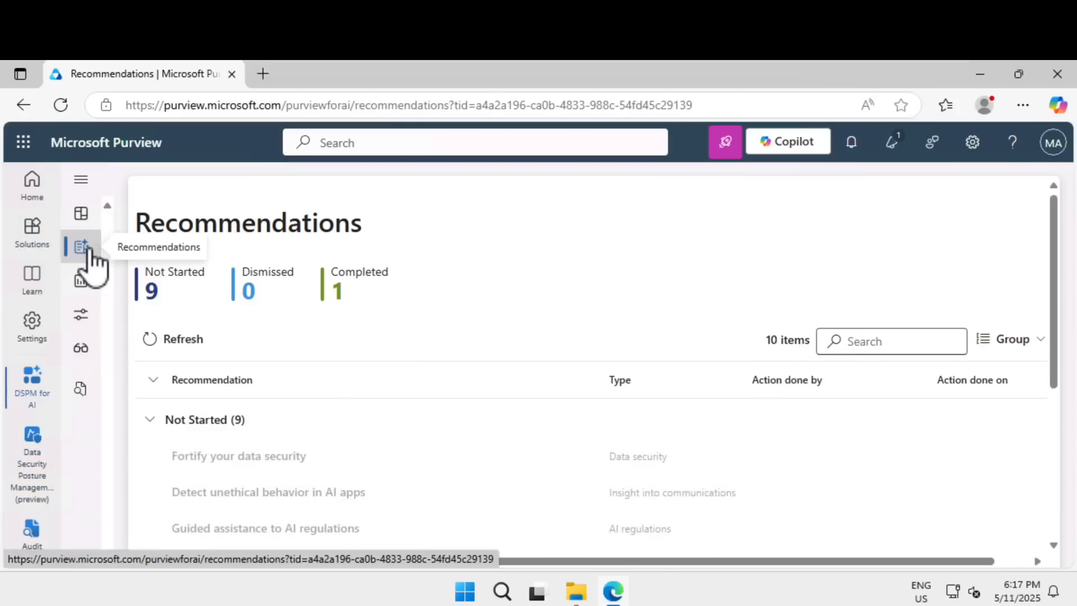
click(152, 379)
click(156, 380)
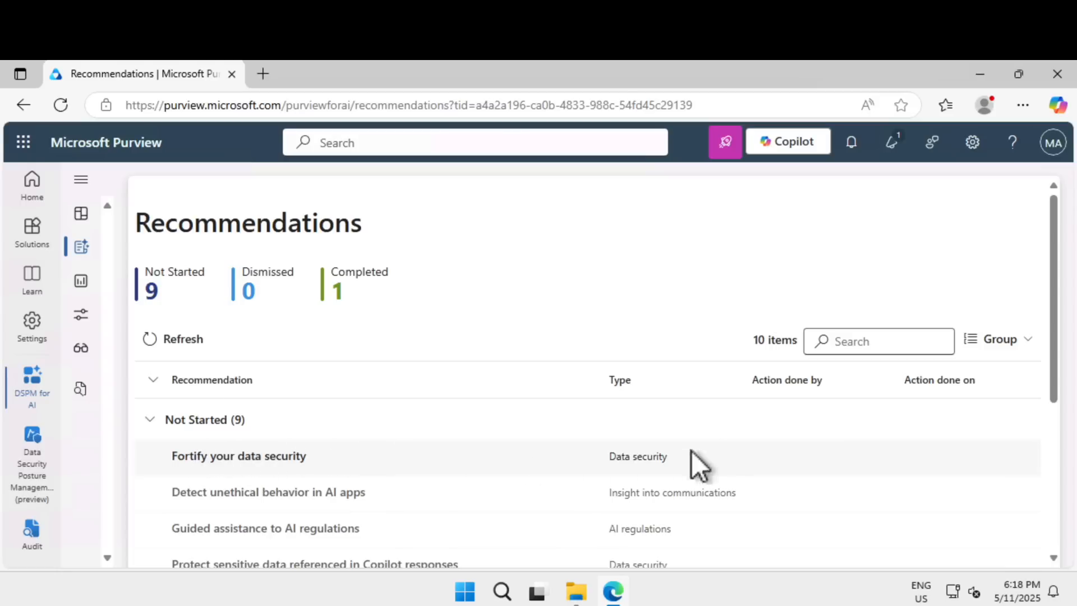
Review the Fortify your data security recommendation and create its proposed policy, DSPM for AI - Block sensitive info from AI sites.
click(245, 465)
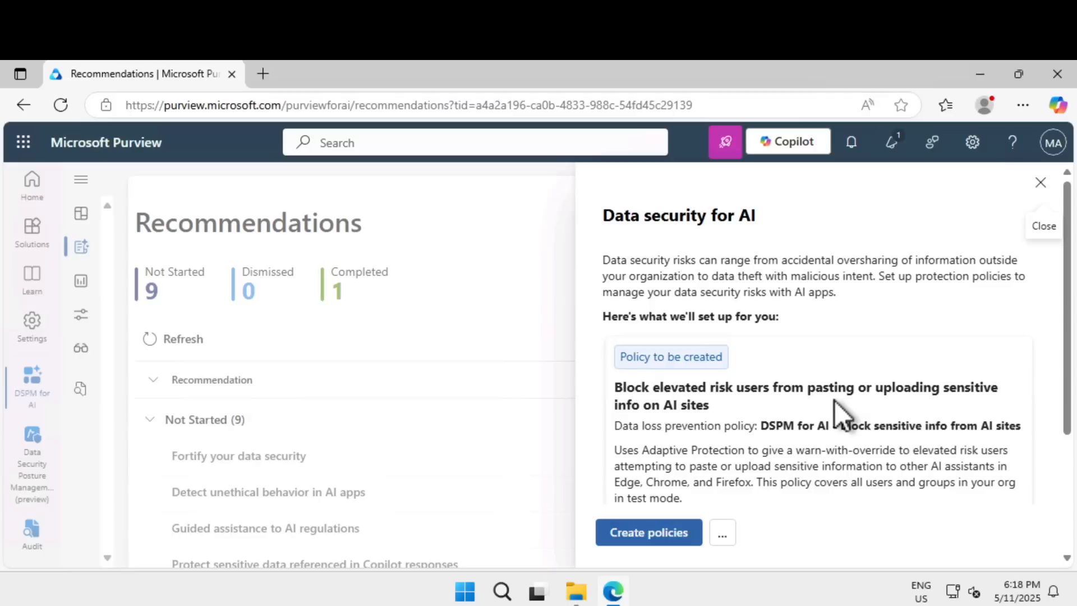
scroll(833, 399, down, 2)
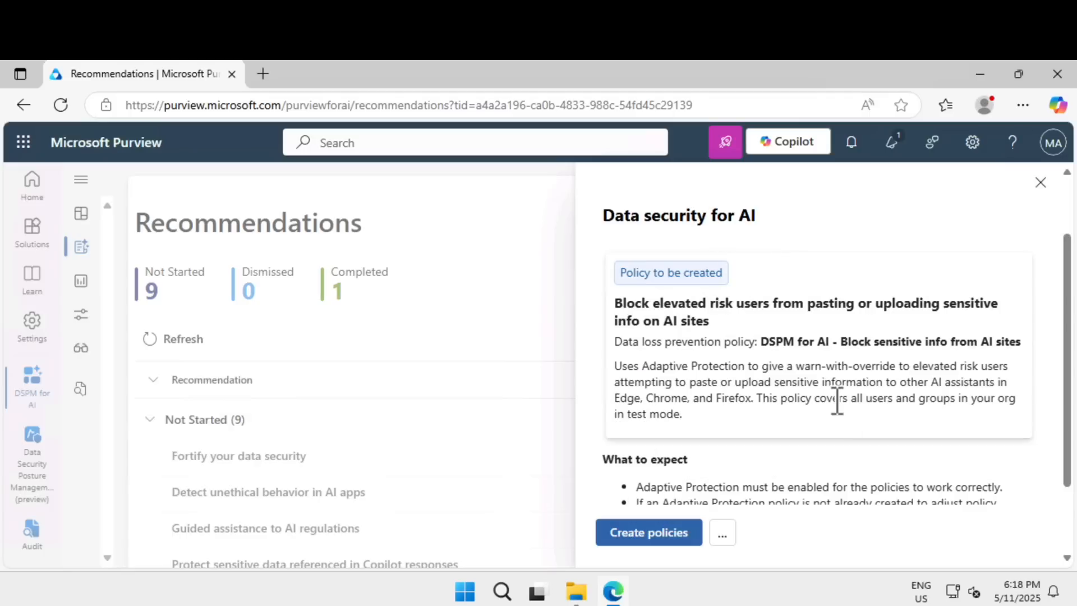
scroll(836, 399, down, 2)
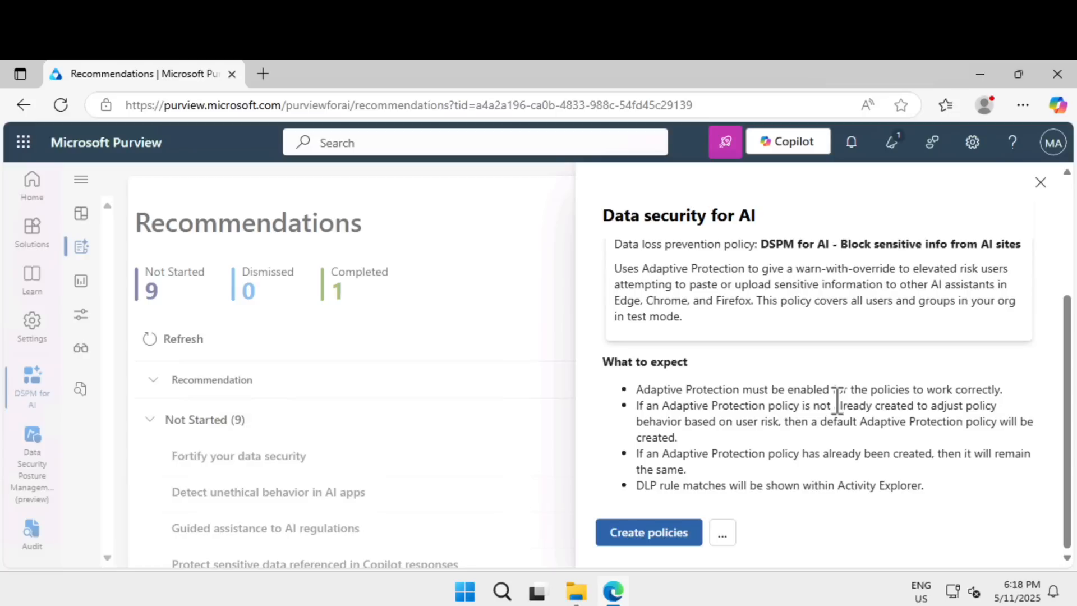
scroll(837, 399, up, 3)
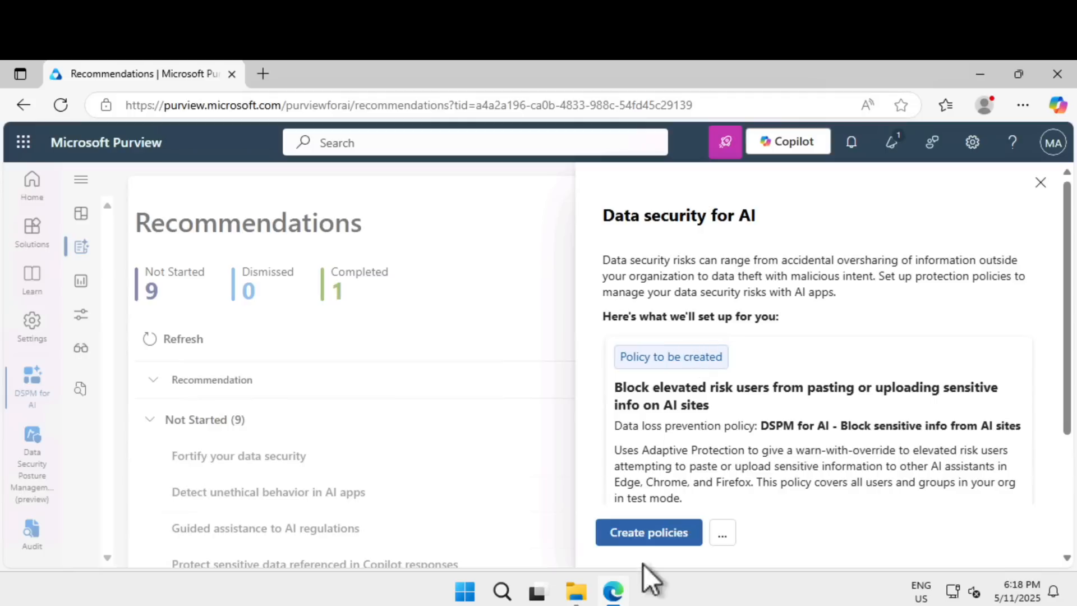
click(727, 537)
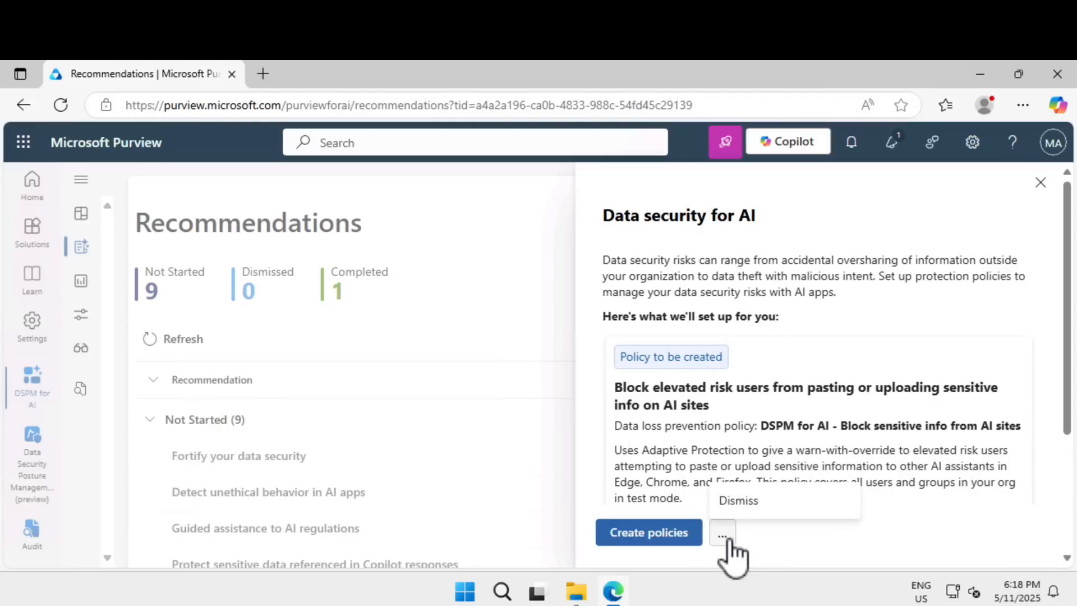
click(676, 531)
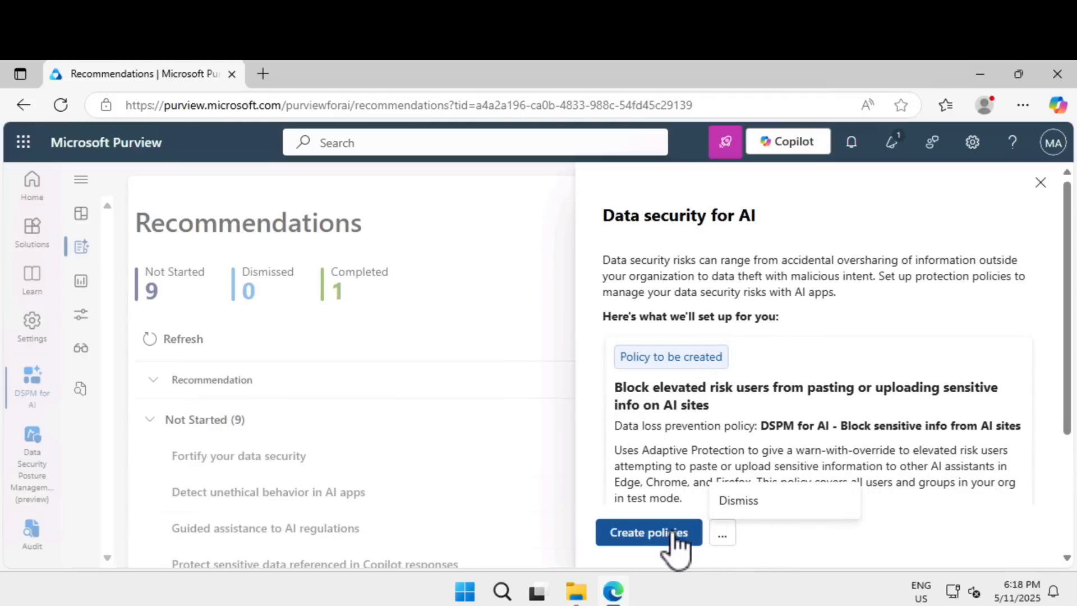
click(676, 533)
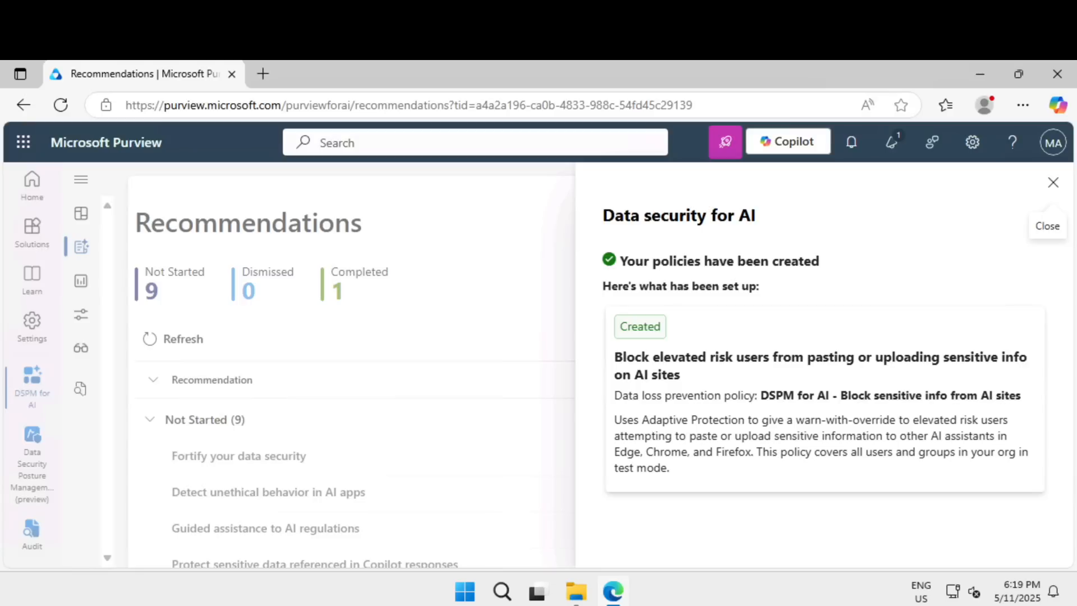
click(1052, 184)
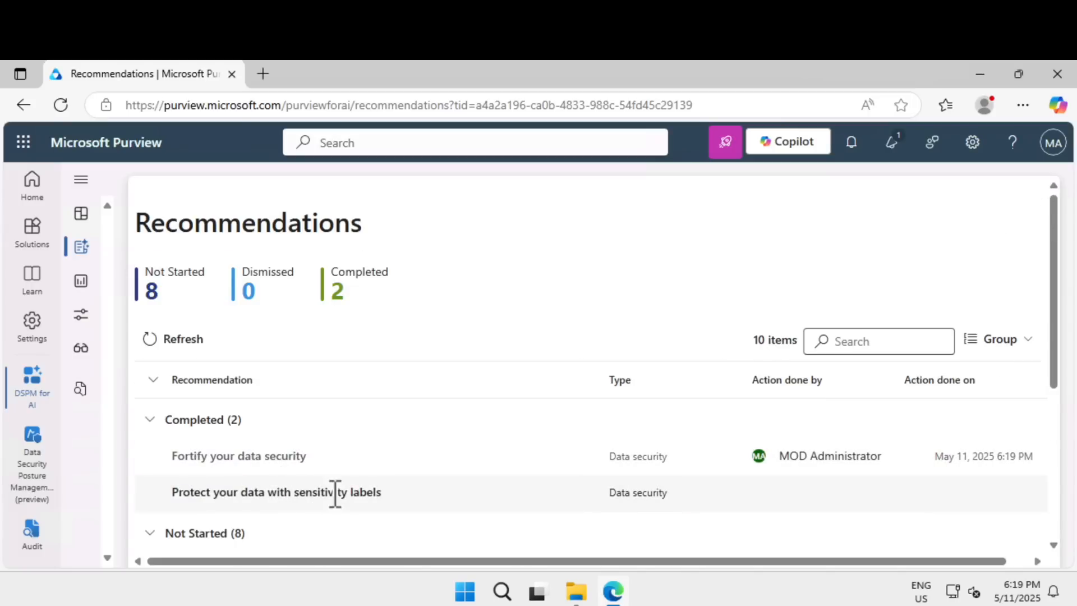
Review the details of the Protect your data with sensitivity labels recommendation and look through the recommendations not yet started.
click(378, 499)
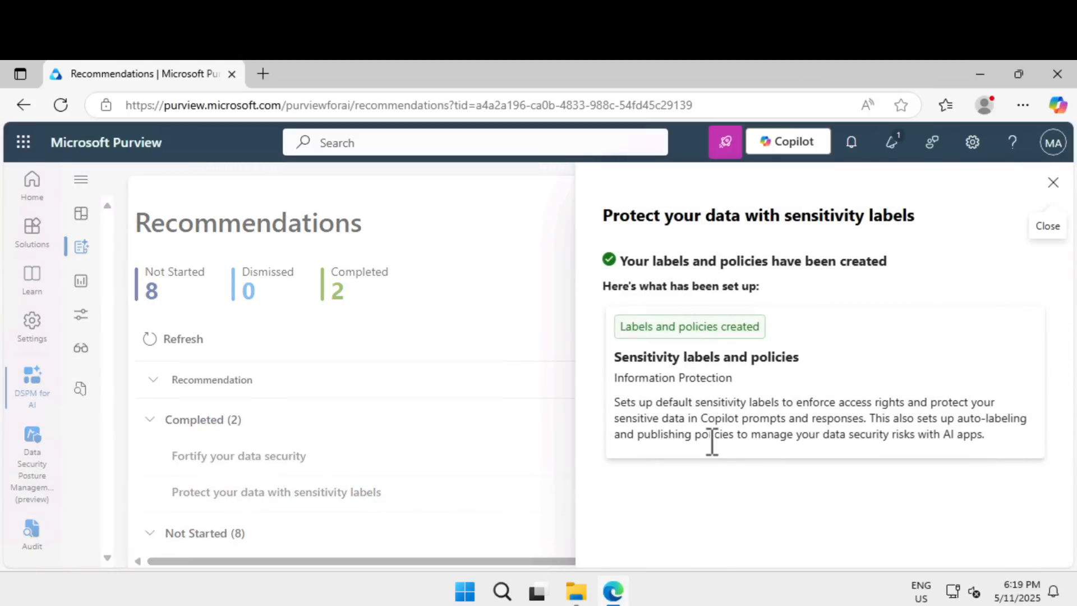
click(1053, 184)
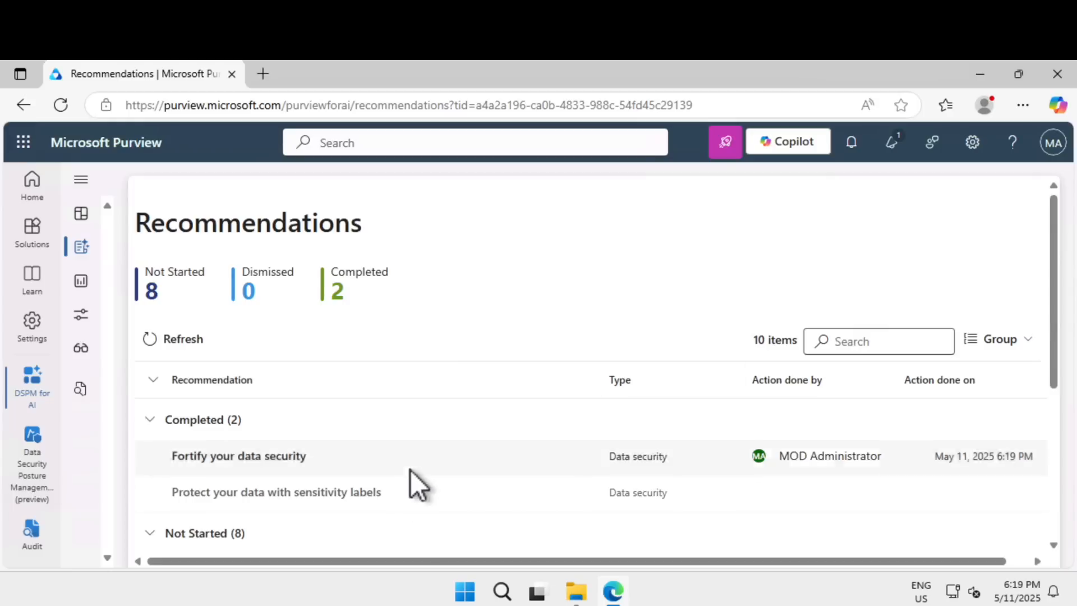
scroll(413, 481, down, 5)
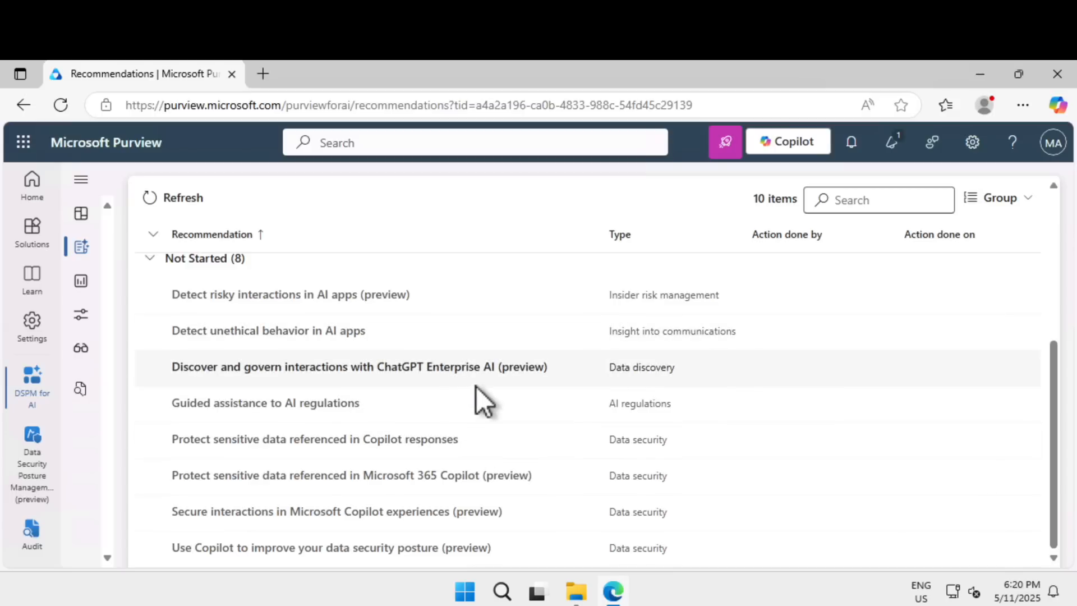
Open the Data Loss Prevention policies, look over the existing ones, and start creating a new policy.
click(33, 231)
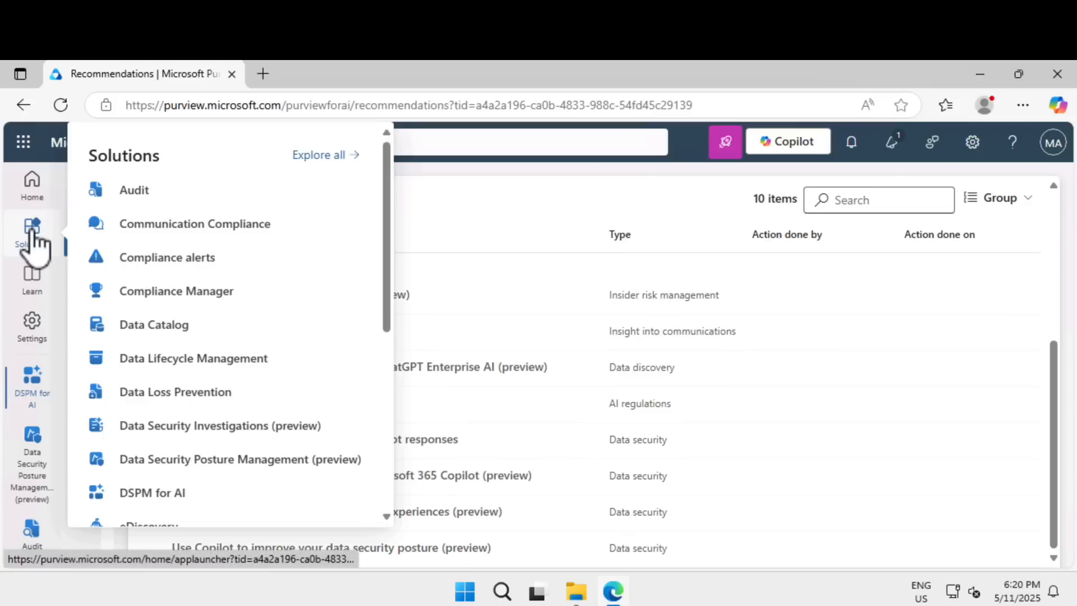
click(190, 392)
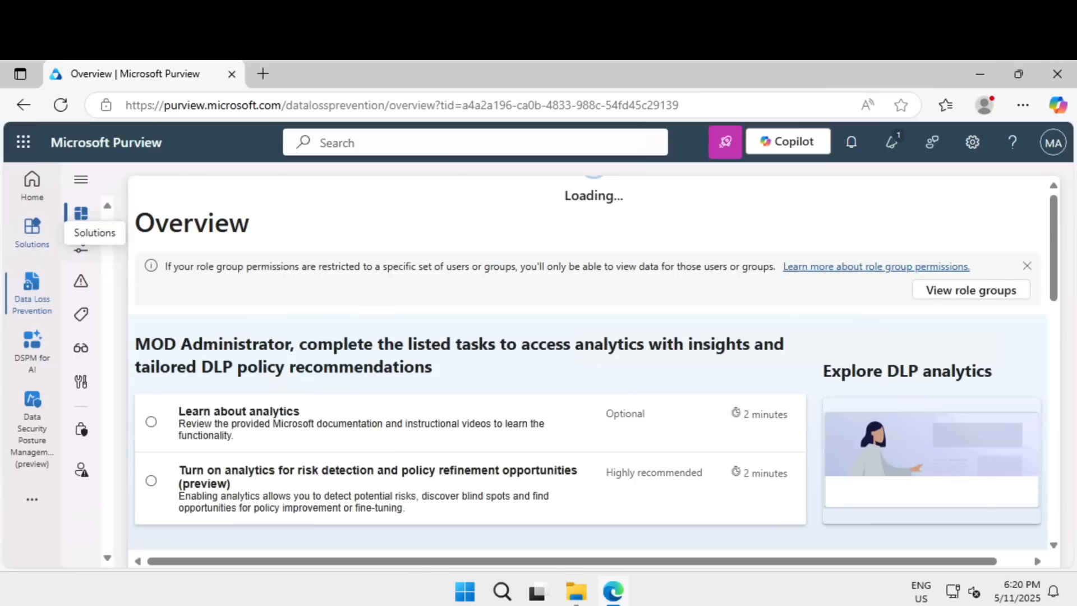
click(81, 248)
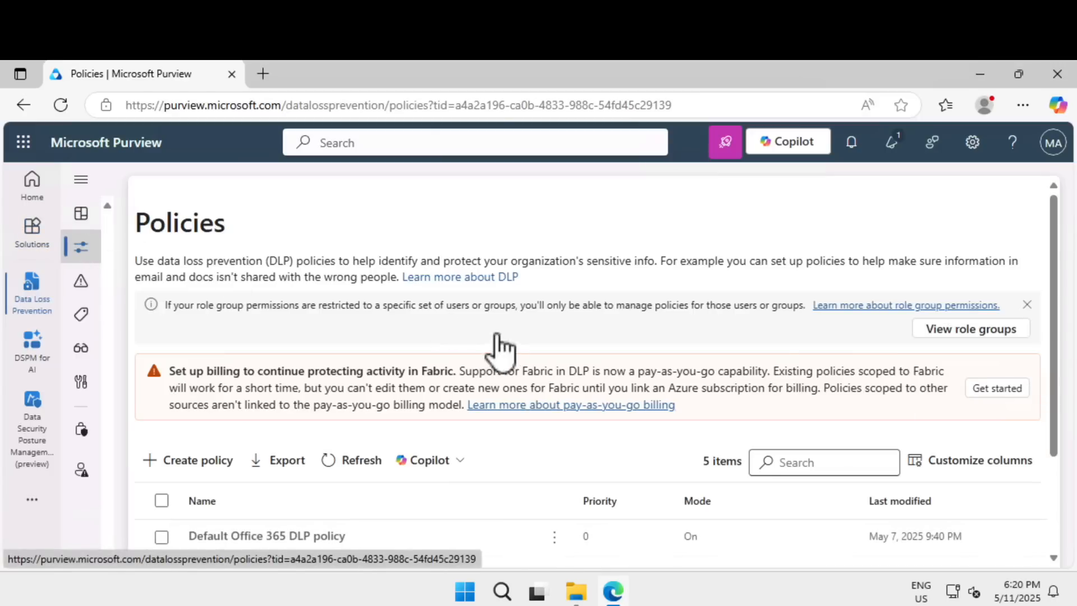
scroll(499, 339, down, 2)
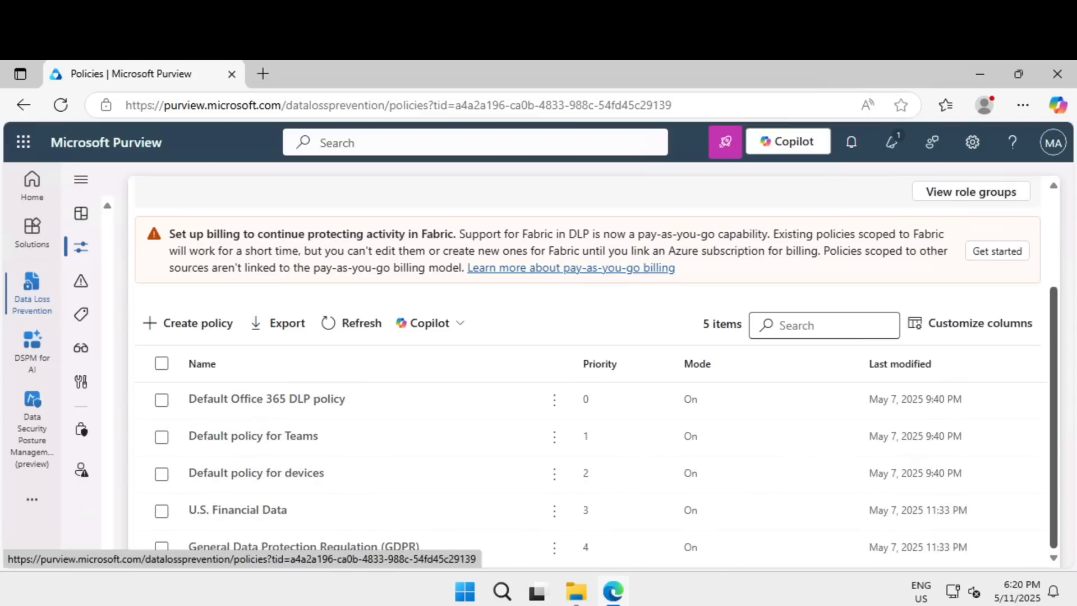
click(191, 324)
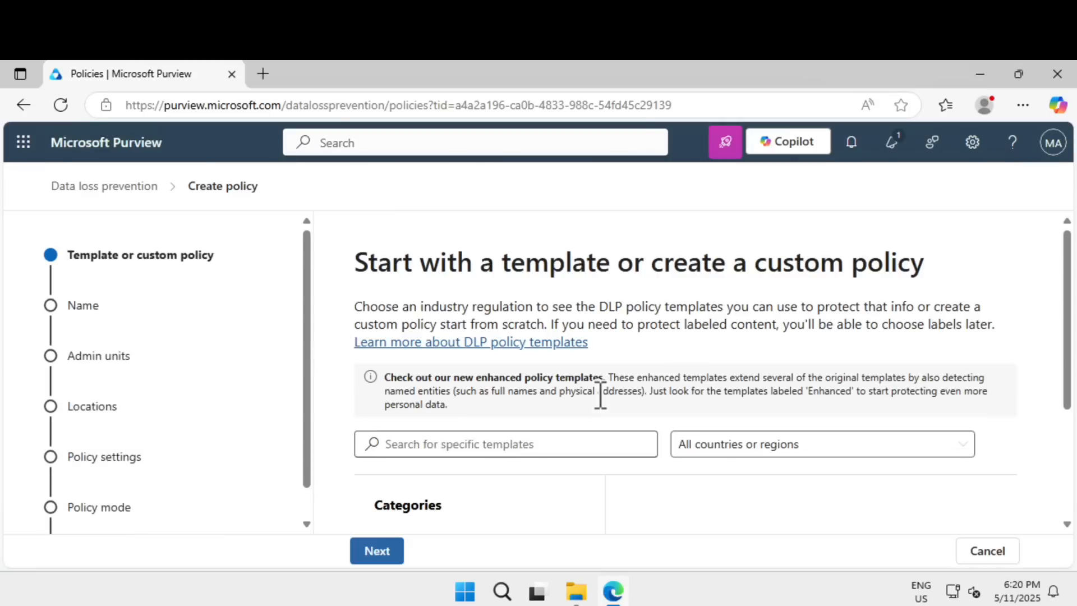
Choose the Custom category with the Custom policy regulation as the new policy's template and continue to naming.
scroll(807, 314, down, 2)
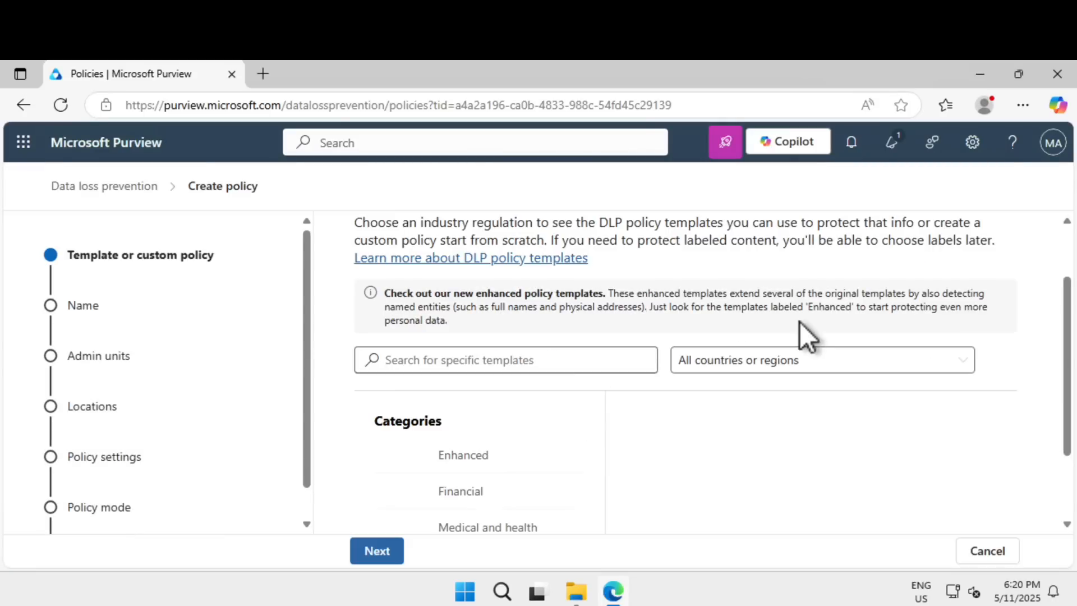
scroll(798, 321, down, 2)
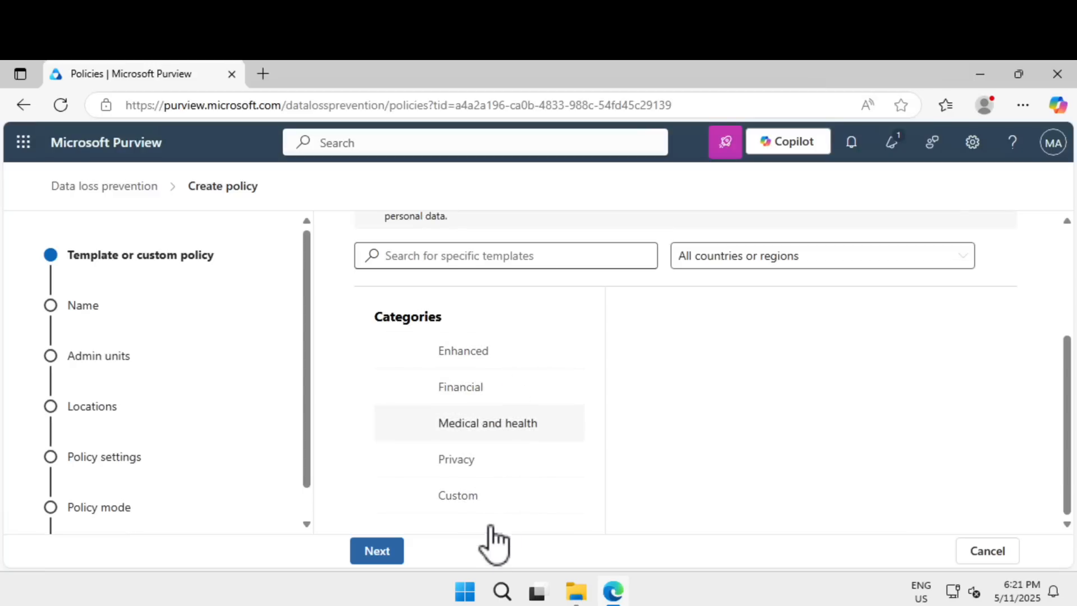
click(471, 508)
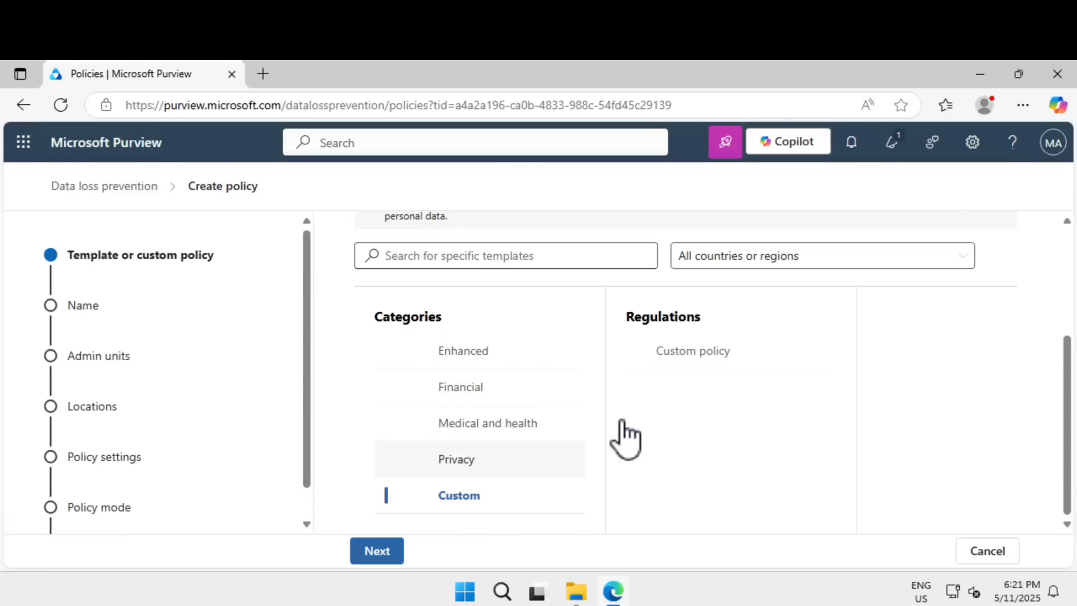
click(693, 353)
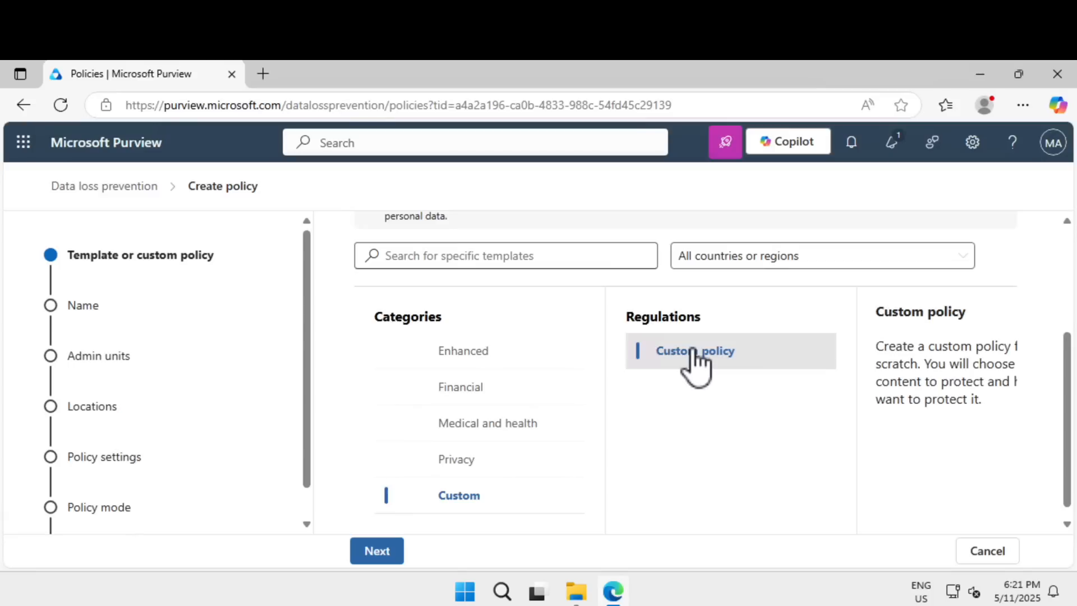
click(379, 552)
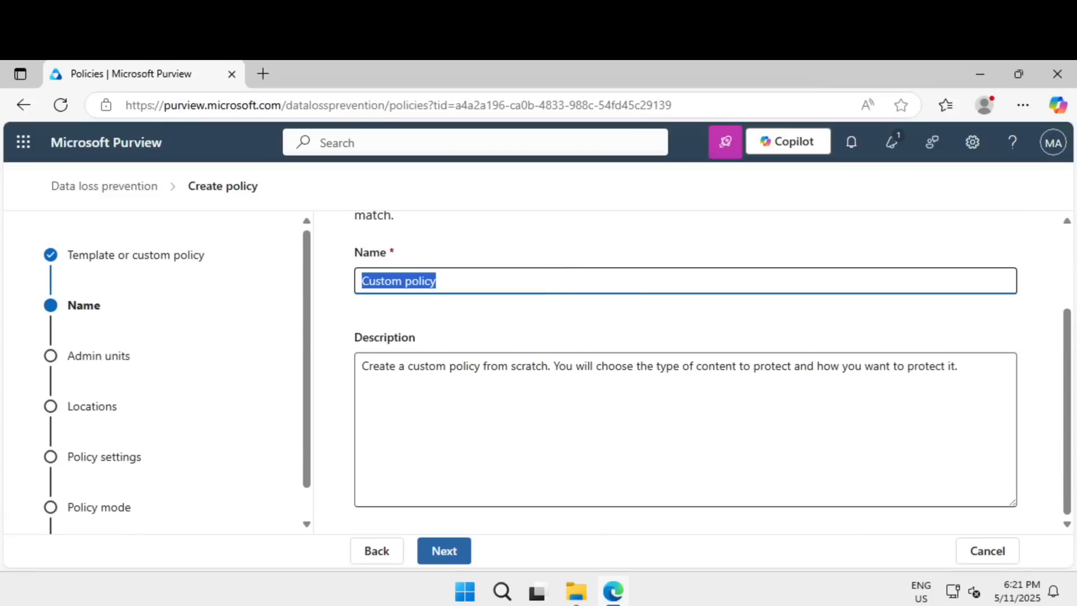
Name the policy "Generative AI sharing DLP policy" and describe it as "Prevent sharing of sensitive data with generative AI platforms.".
text(Generative AI sharing DLP policy)
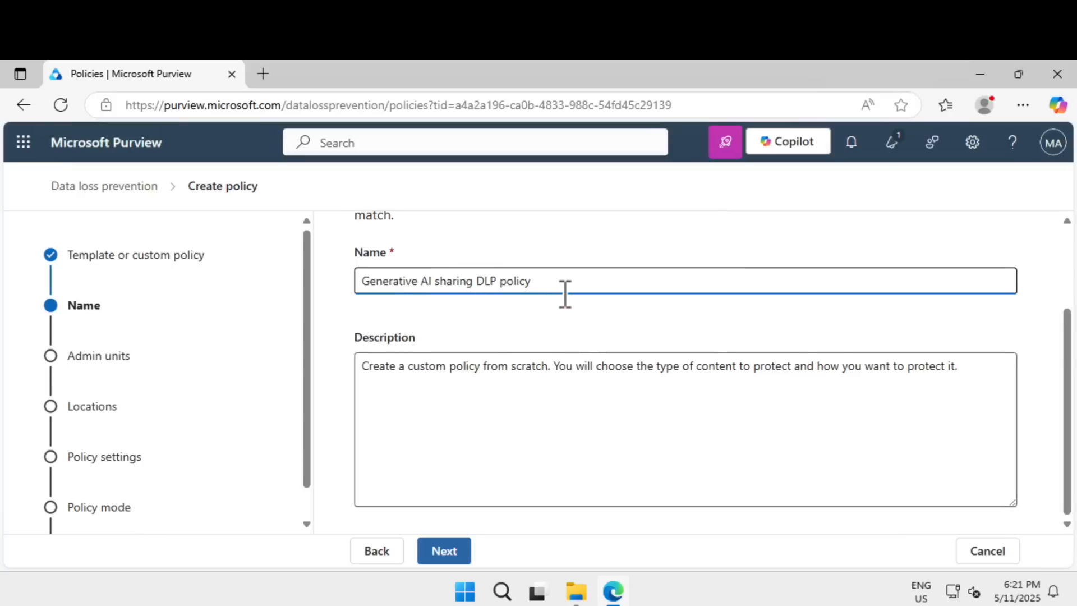
triple_click(540, 370)
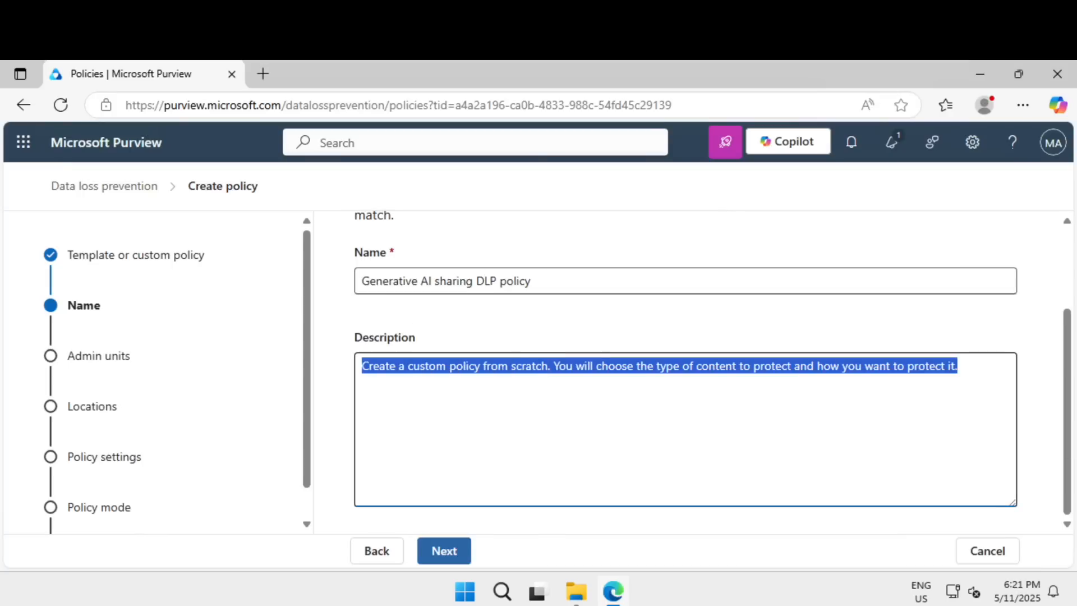
text(Prevent sharing of sensitive data with generative AI platforms.)
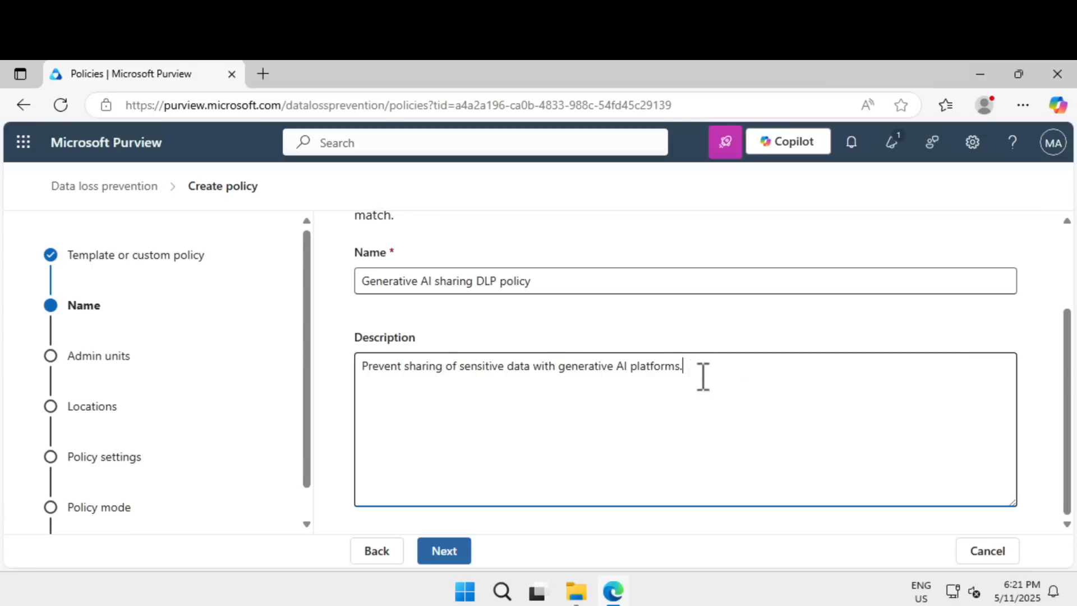
click(462, 560)
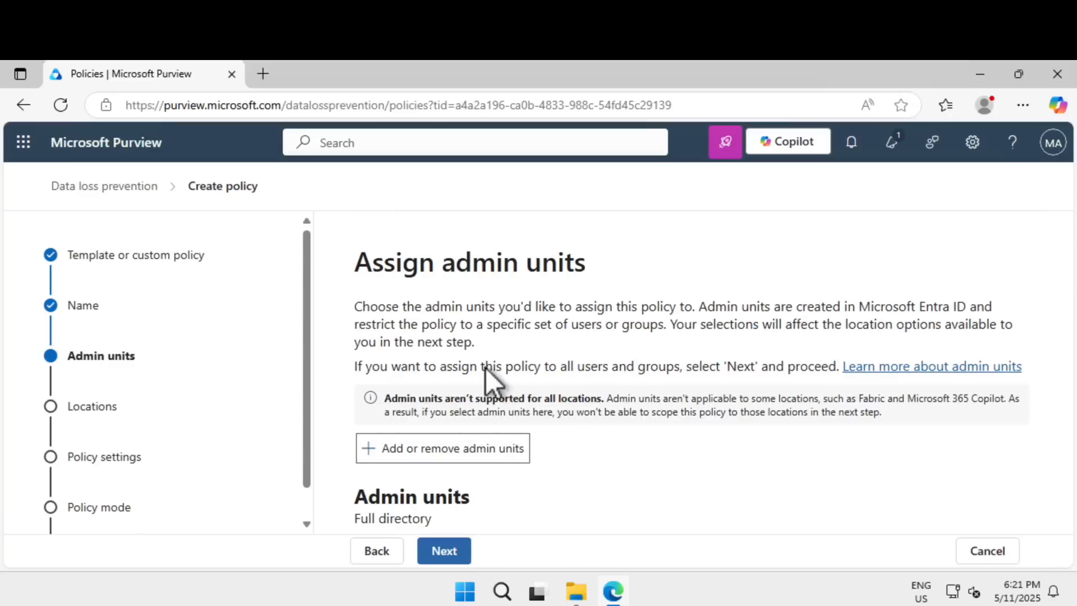
Keep the full directory scope and exclude Exchange email, Teams chat and channel messages, Instances and On-premises repositories from the policy's locations.
click(451, 560)
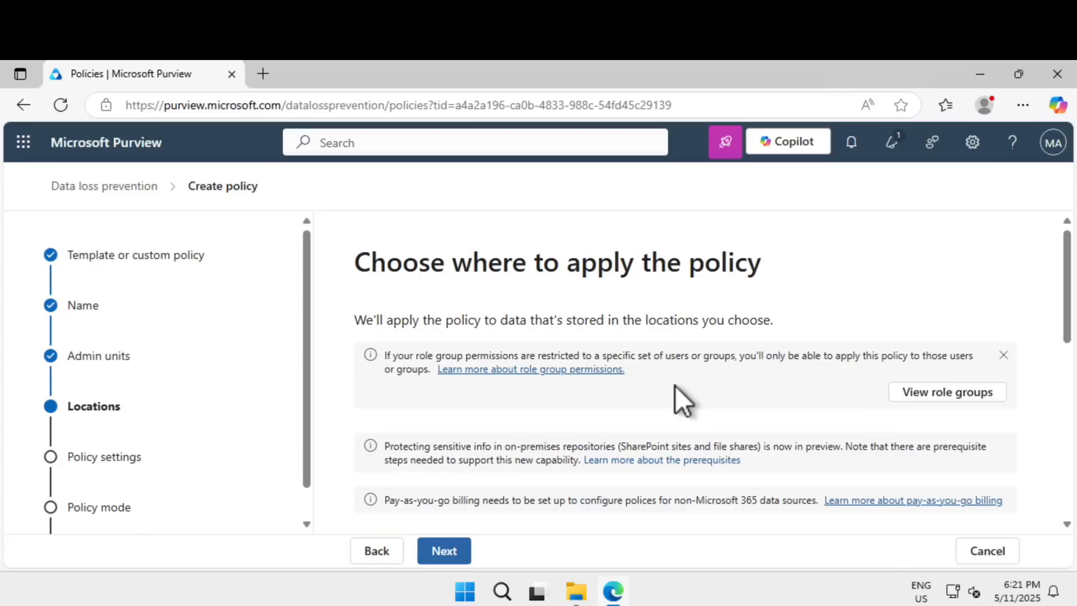
scroll(675, 386, down, 6)
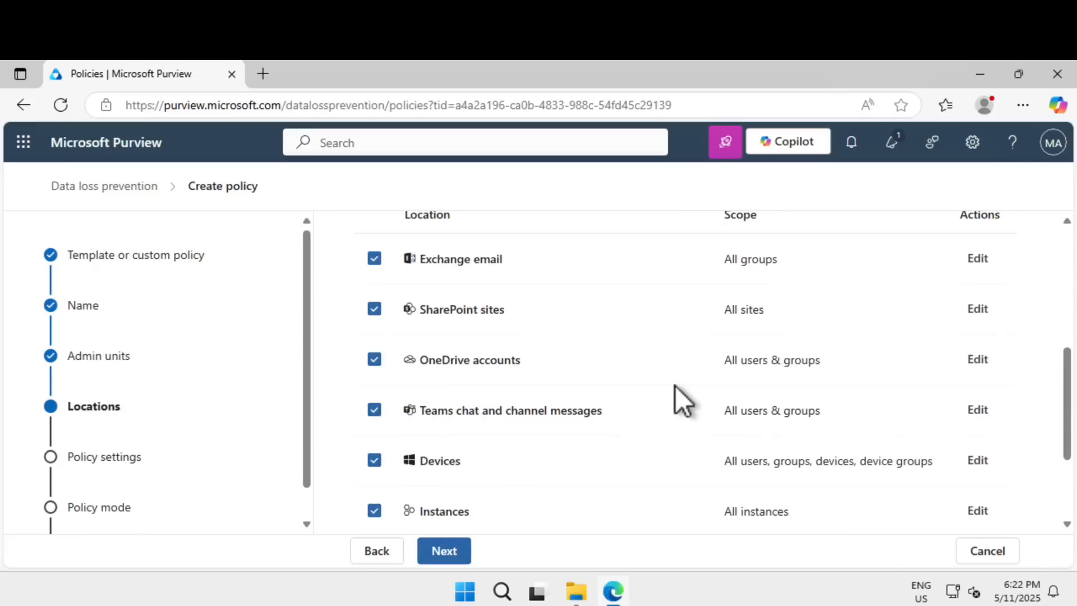
scroll(676, 386, up, 3)
scroll(675, 386, up, 1)
scroll(675, 385, down, 5)
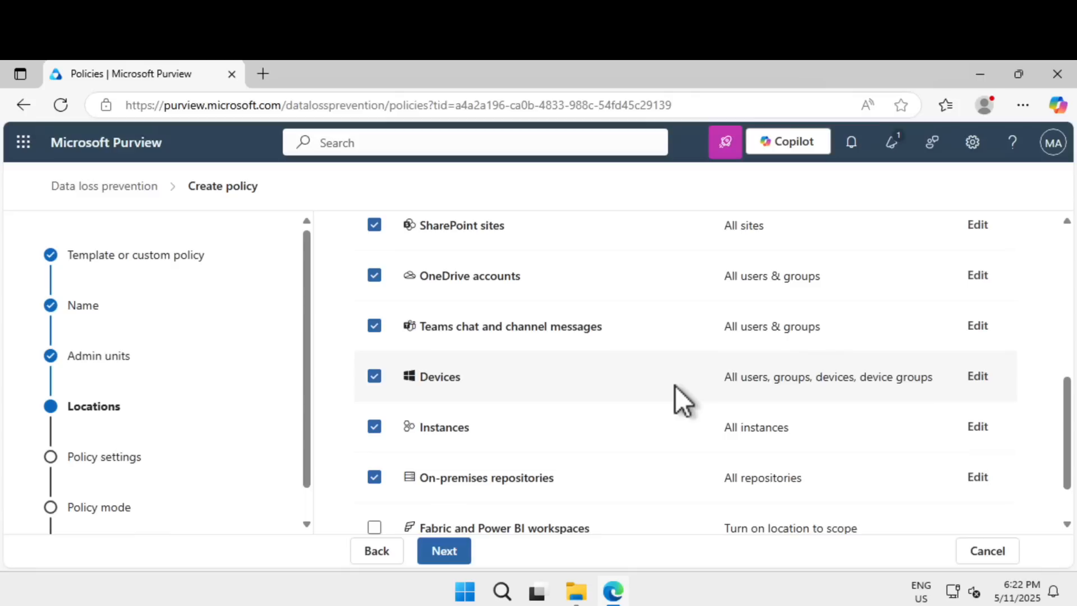
scroll(675, 385, down, 1)
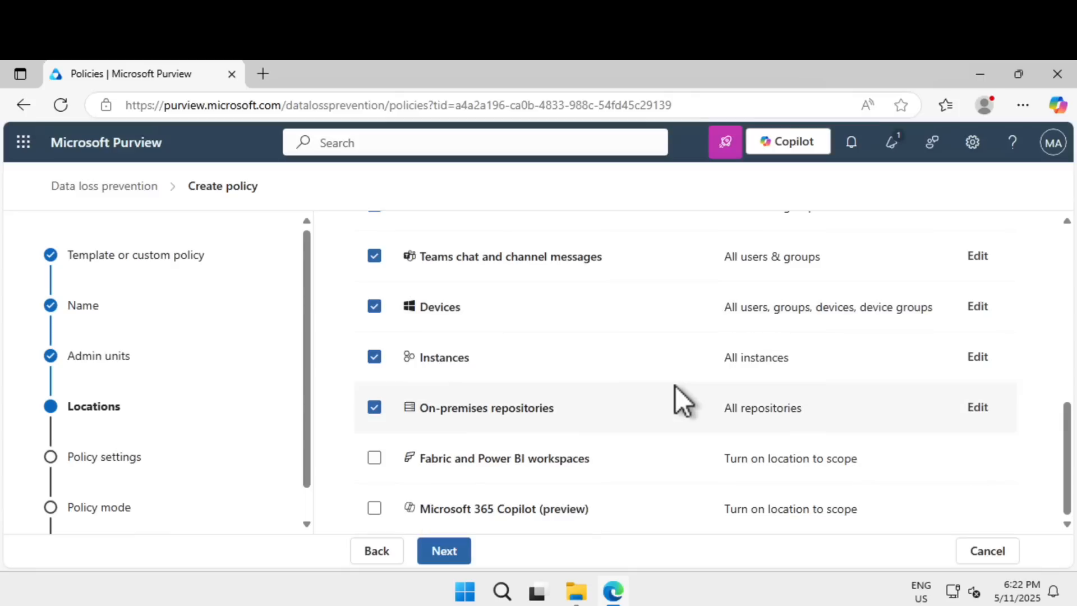
scroll(674, 385, up, 6)
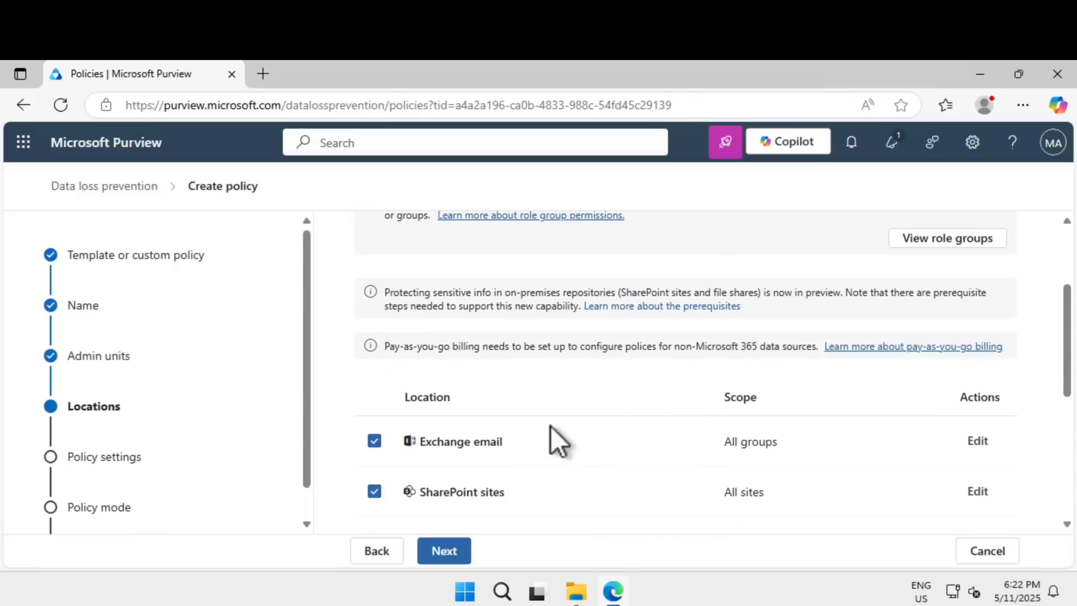
click(374, 441)
scroll(373, 499, down, 5)
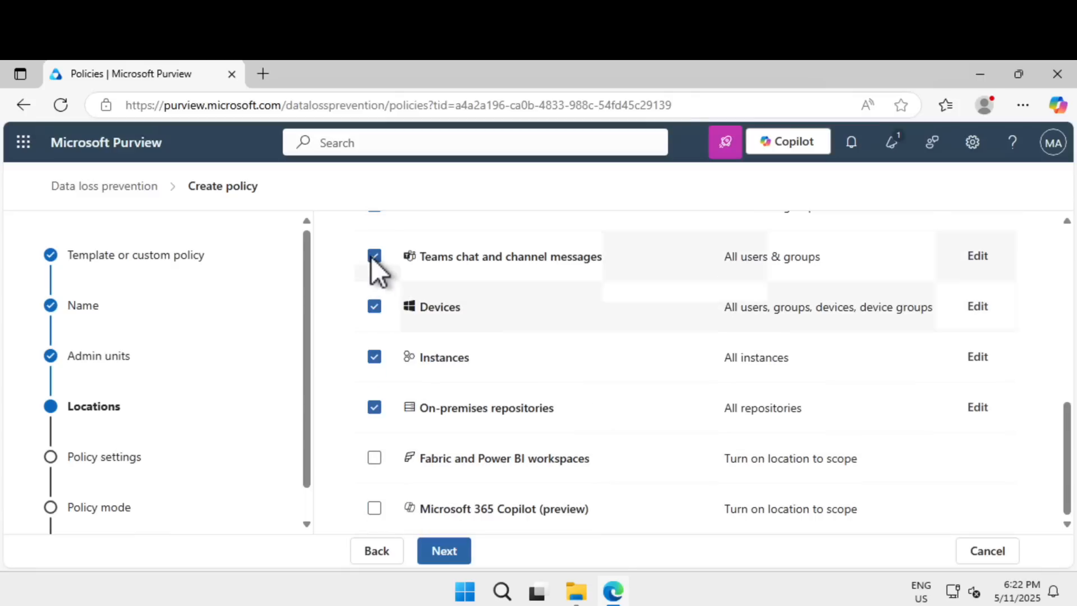
click(374, 256)
click(374, 357)
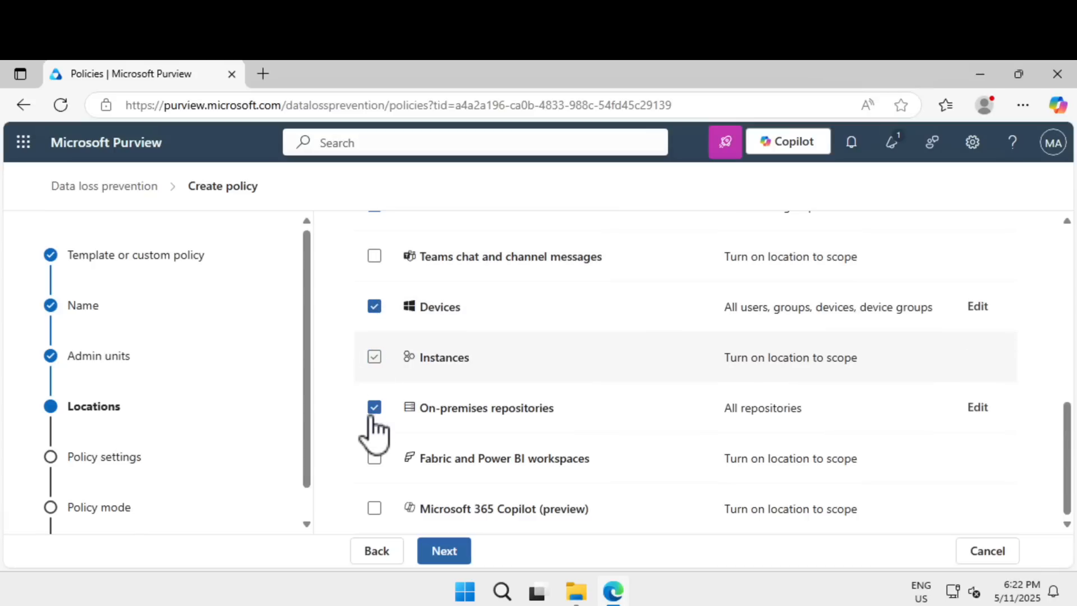
click(374, 407)
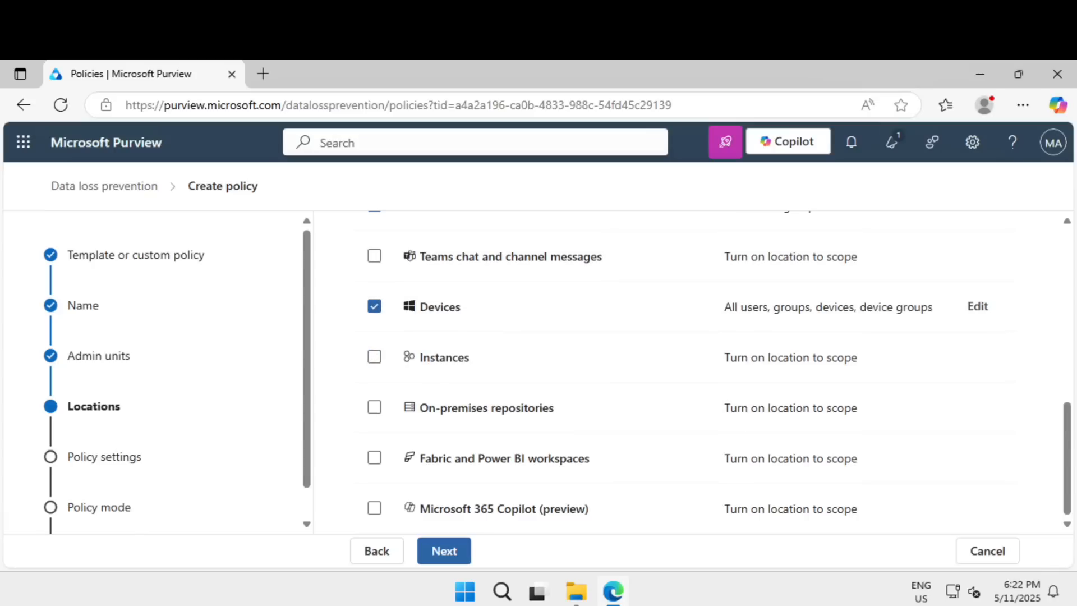
click(444, 551)
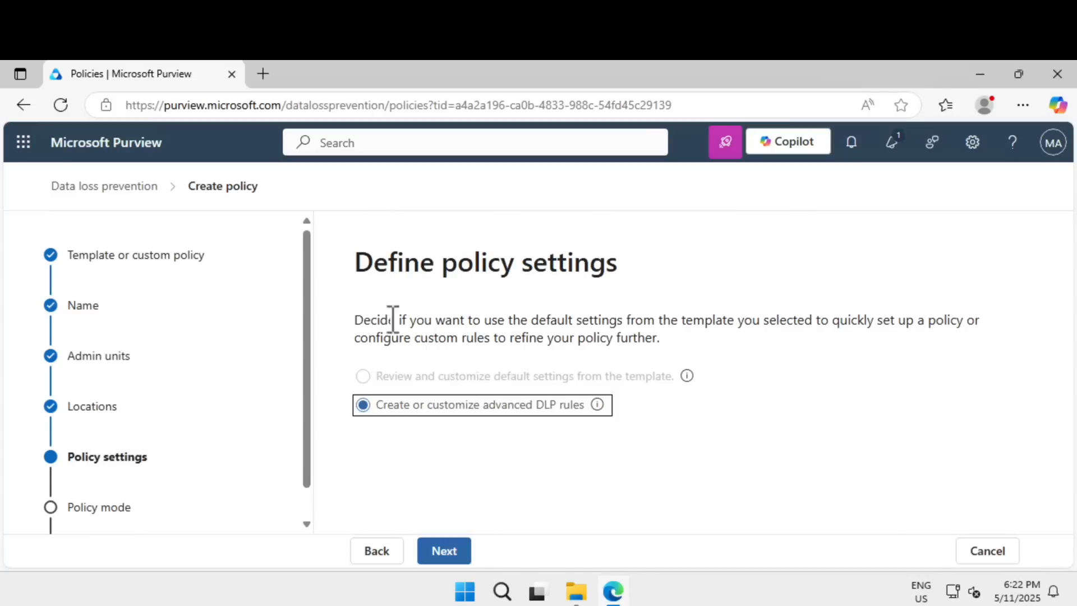
Keep the option to create or customize advanced DLP rules and continue to the rules page.
click(452, 550)
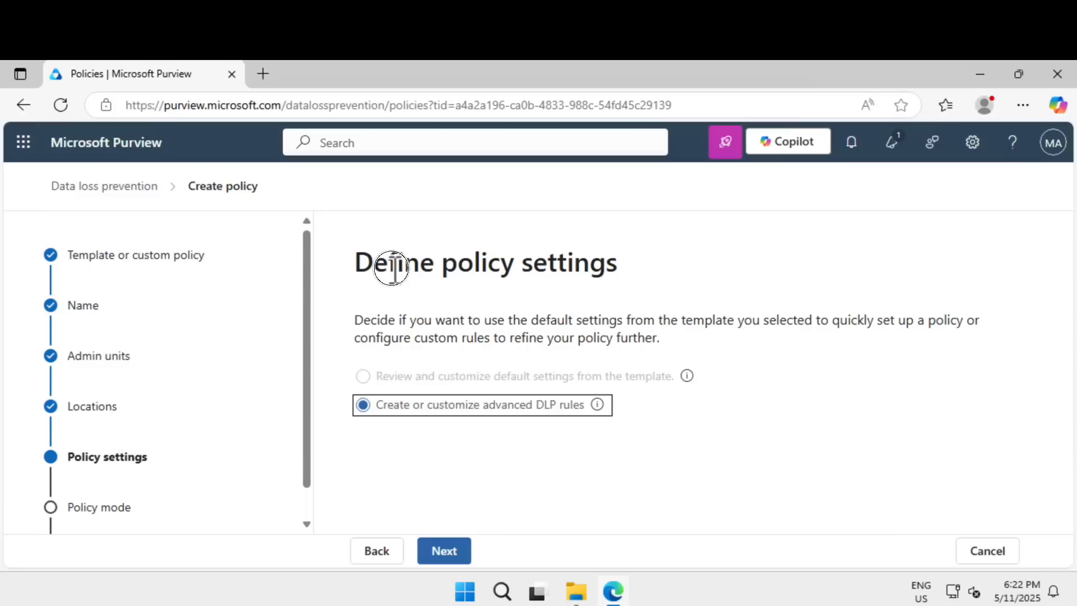
drag(387, 263, 619, 261)
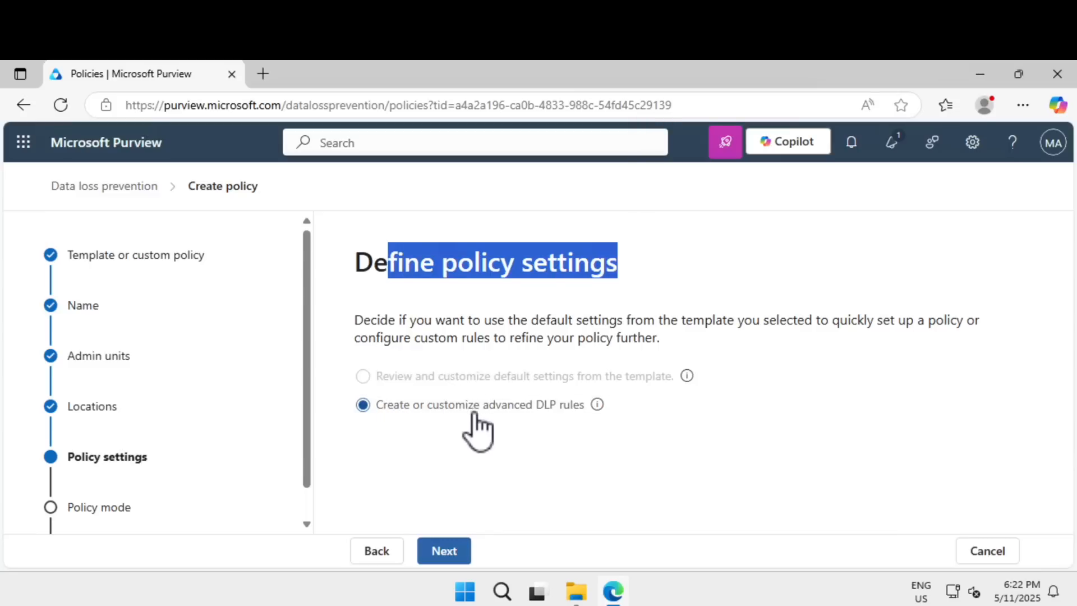
click(456, 552)
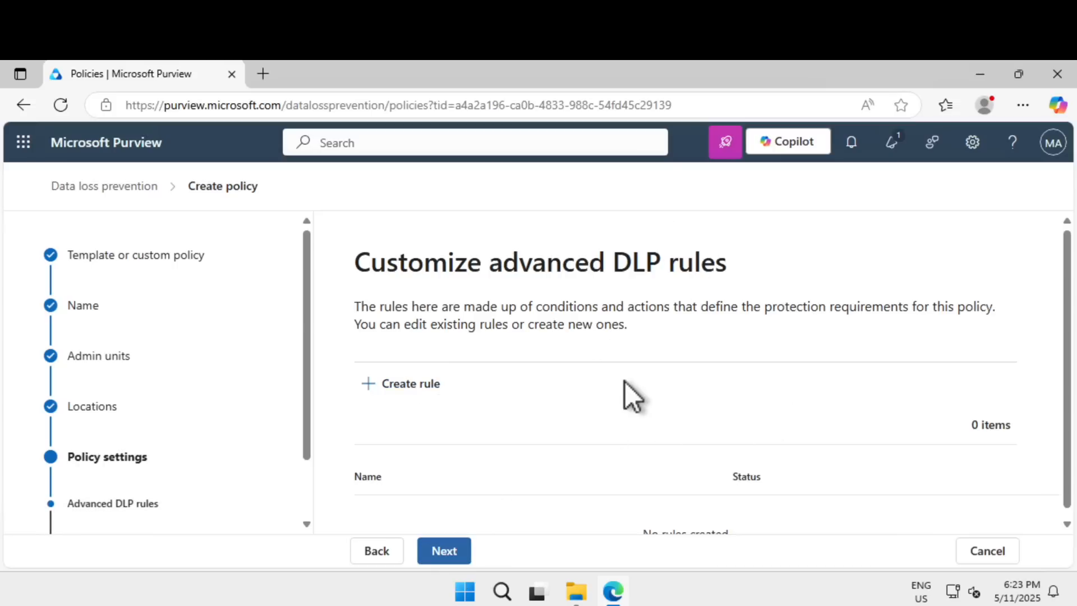
Start a rule named "Sensitive data protection rule" with the description "Detect and restrict sharing of sensitive information with generative AI platforms.".
click(412, 375)
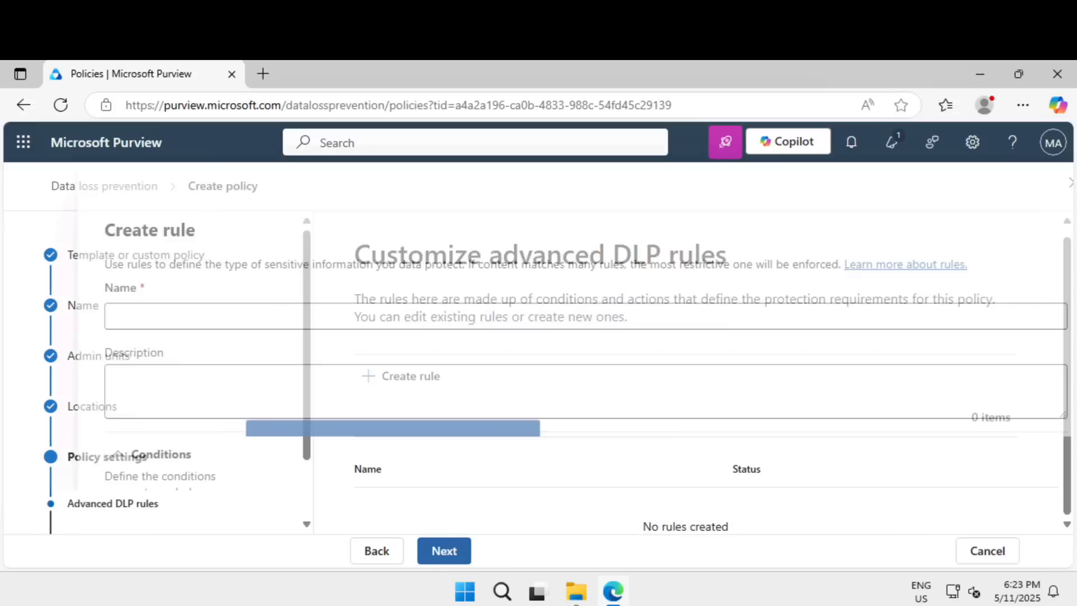
click(439, 316)
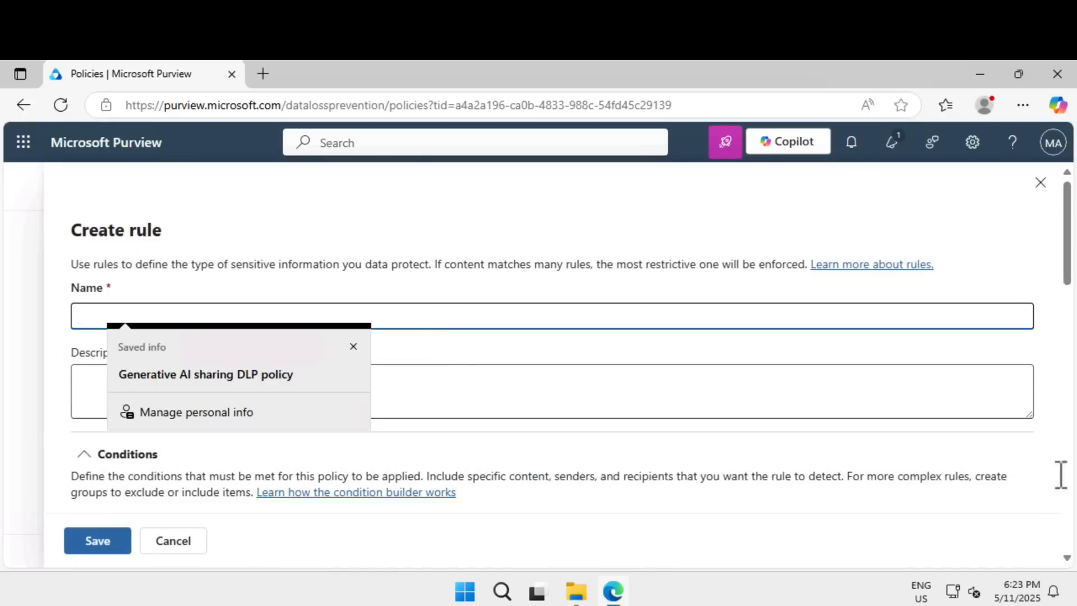
text(Sensitive data protection rule)
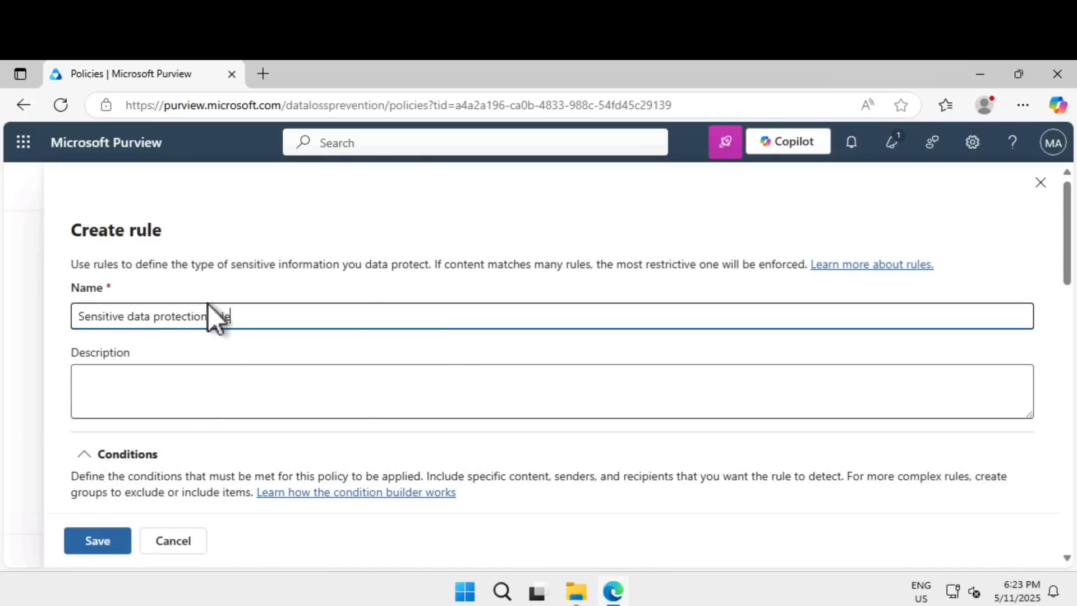
click(227, 380)
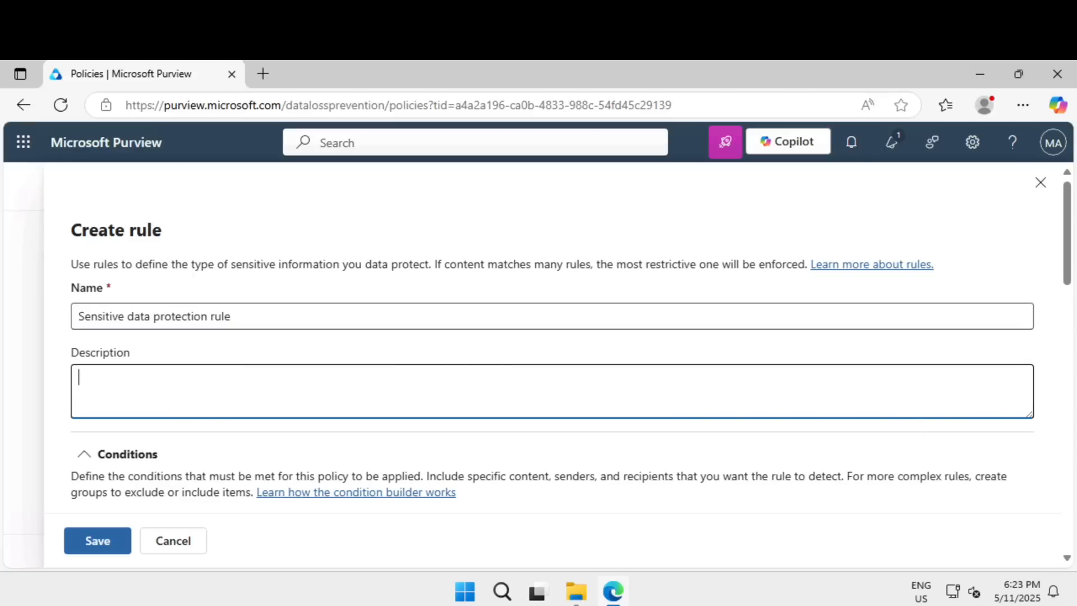
text(Detect and restrict sharing of sensitive information with generative AI platforms.)
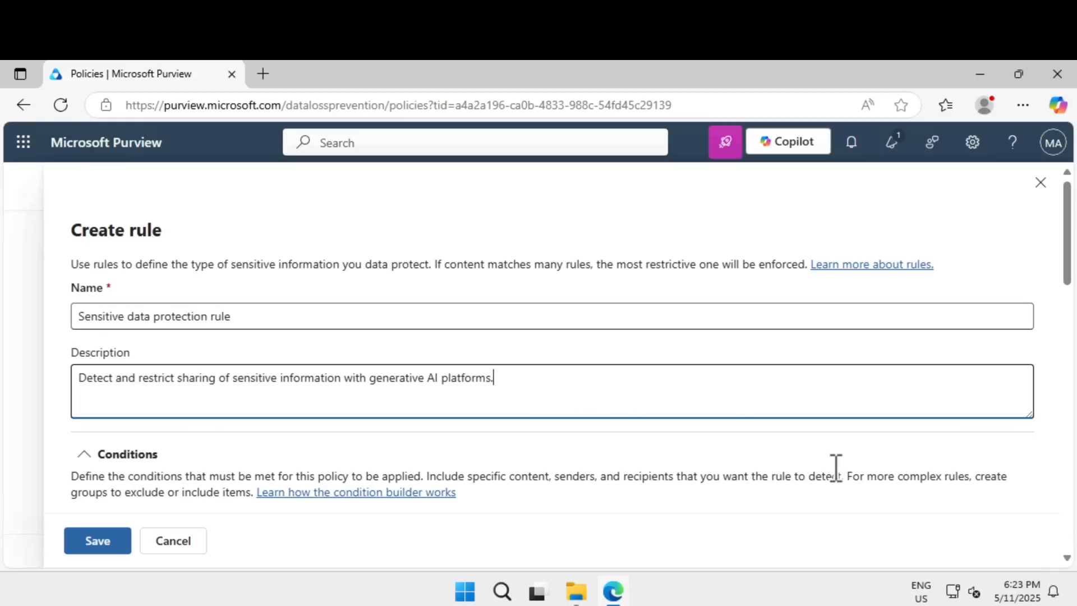
Add a Content contains condition to the rule with the Credit Card Number sensitive info type.
scroll(251, 448, down, 5)
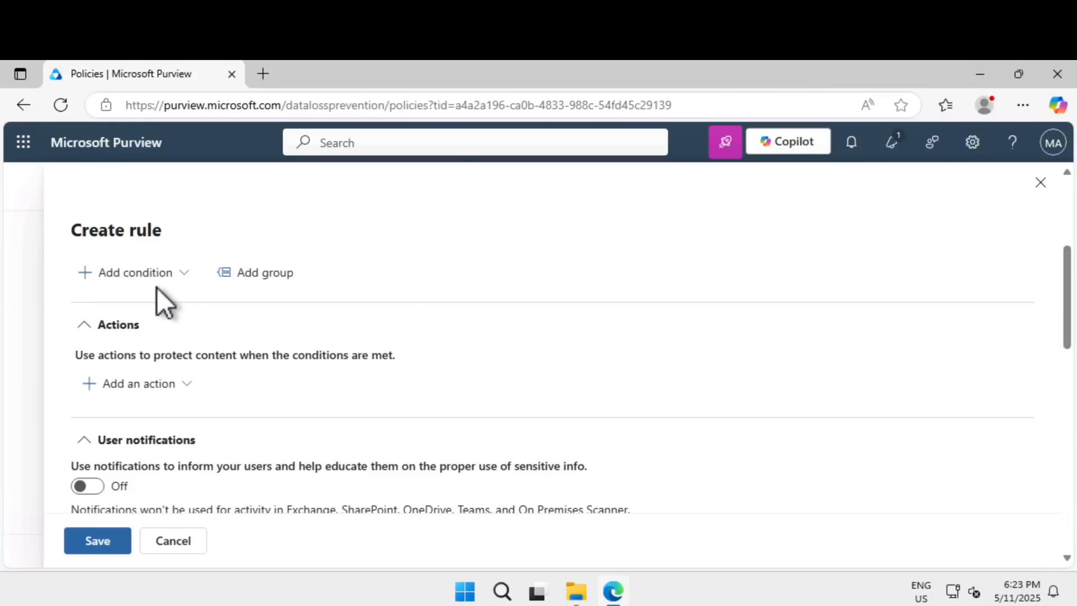
click(169, 274)
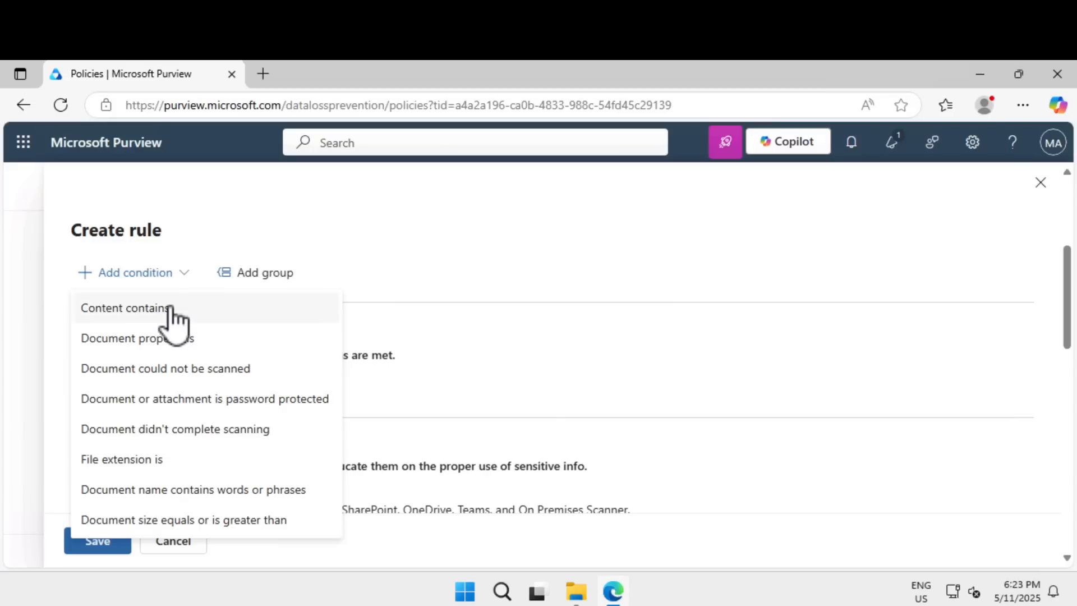
click(171, 310)
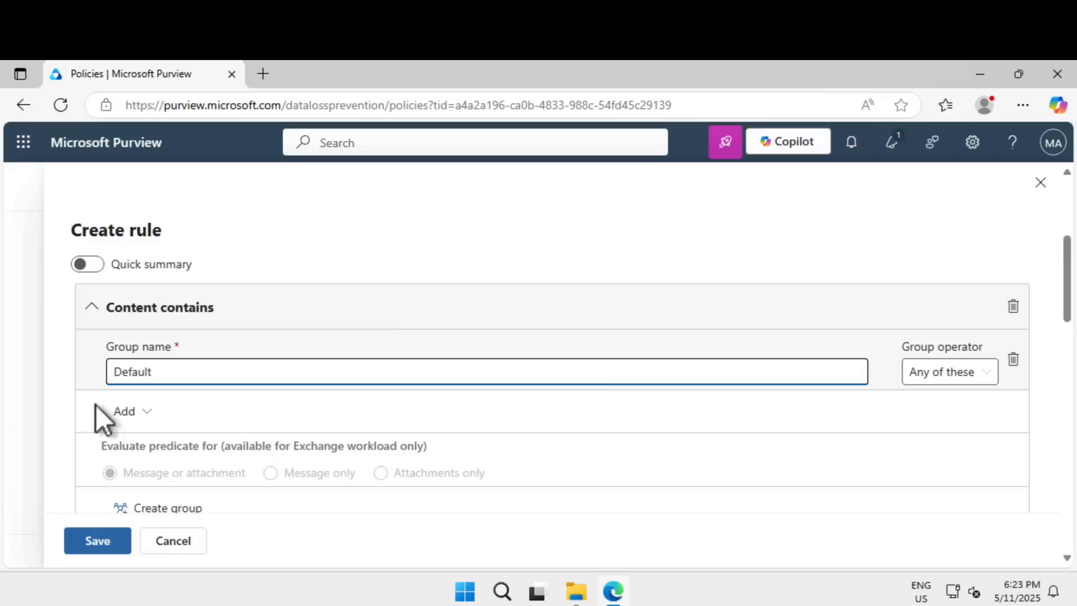
click(149, 412)
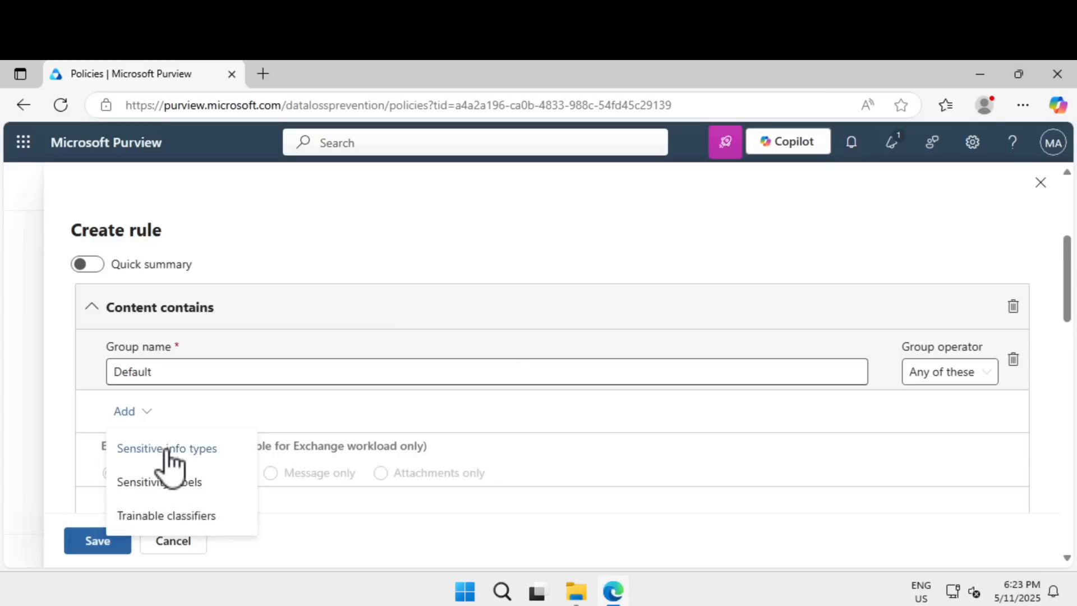
click(166, 449)
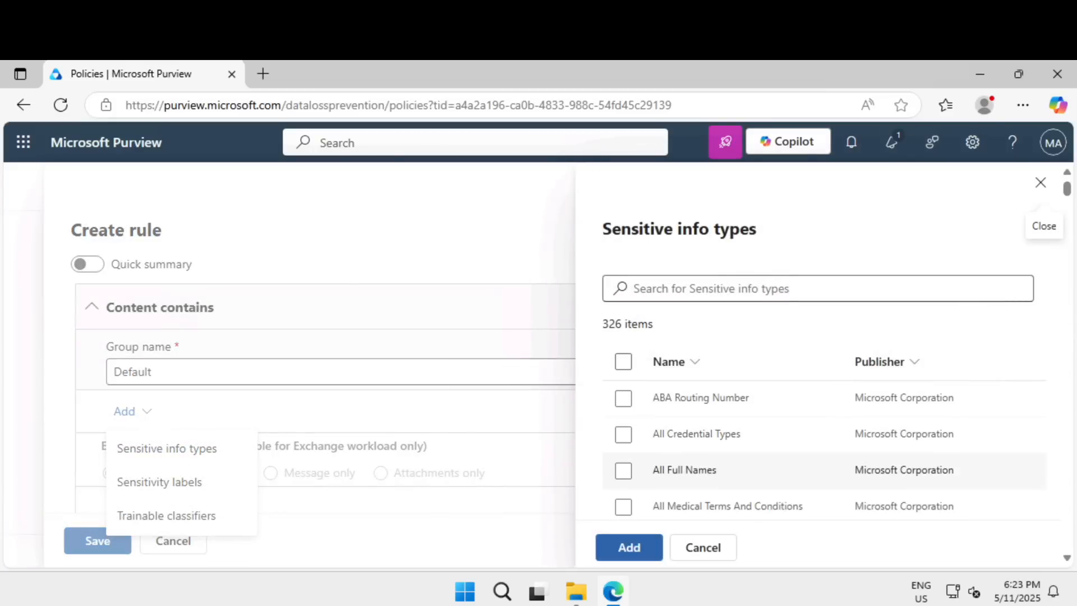
click(770, 290)
text(cred)
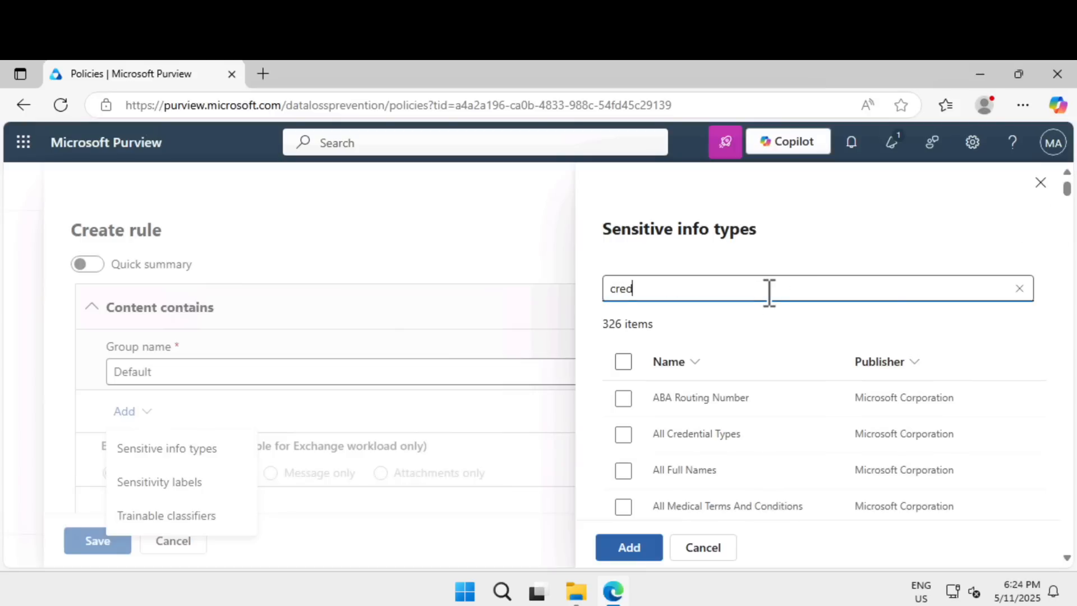
text(it)
click(623, 397)
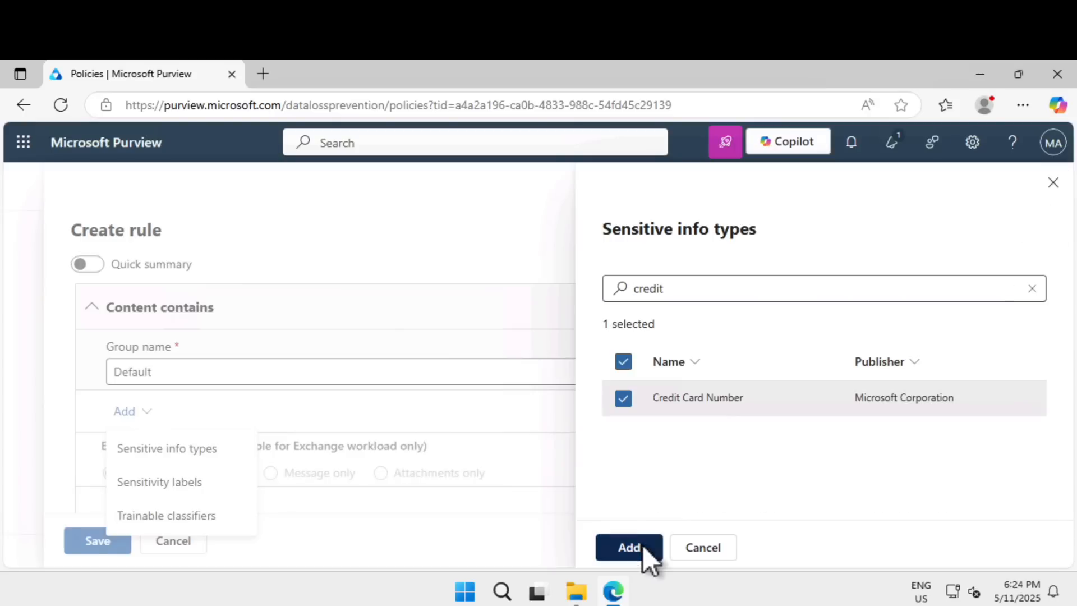
click(641, 544)
Add the "Audit or restrict activities on devices" action to the rule.
scroll(371, 464, down, 2)
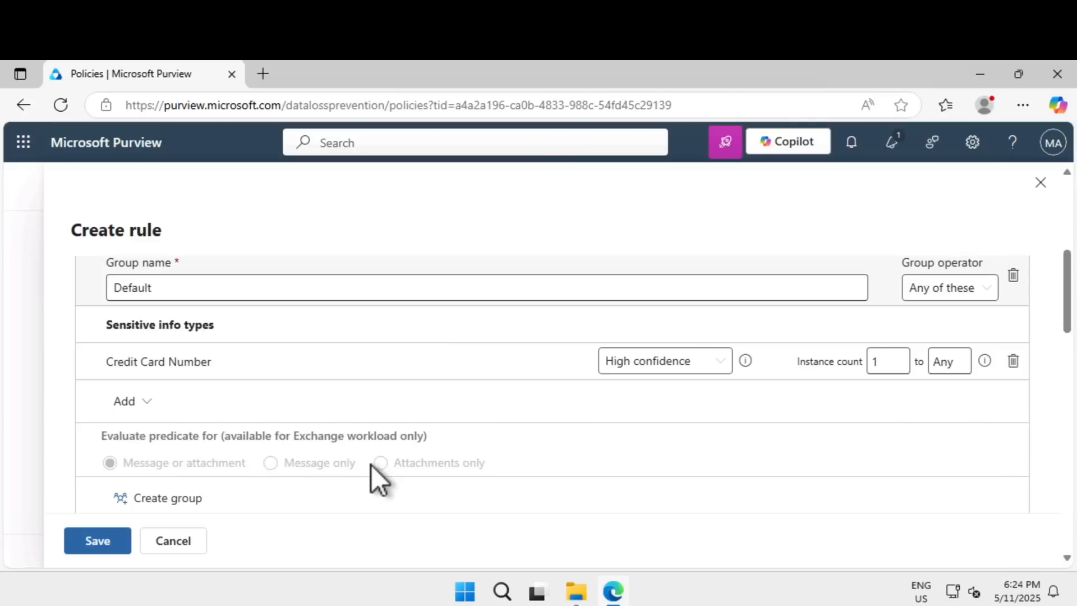
scroll(372, 464, down, 4)
click(178, 485)
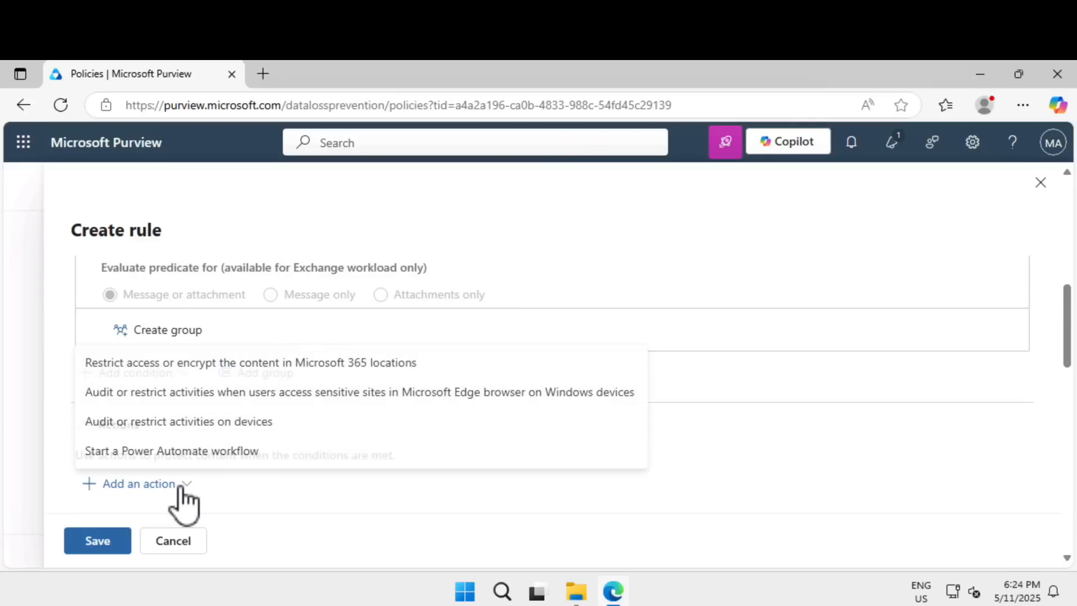
click(207, 422)
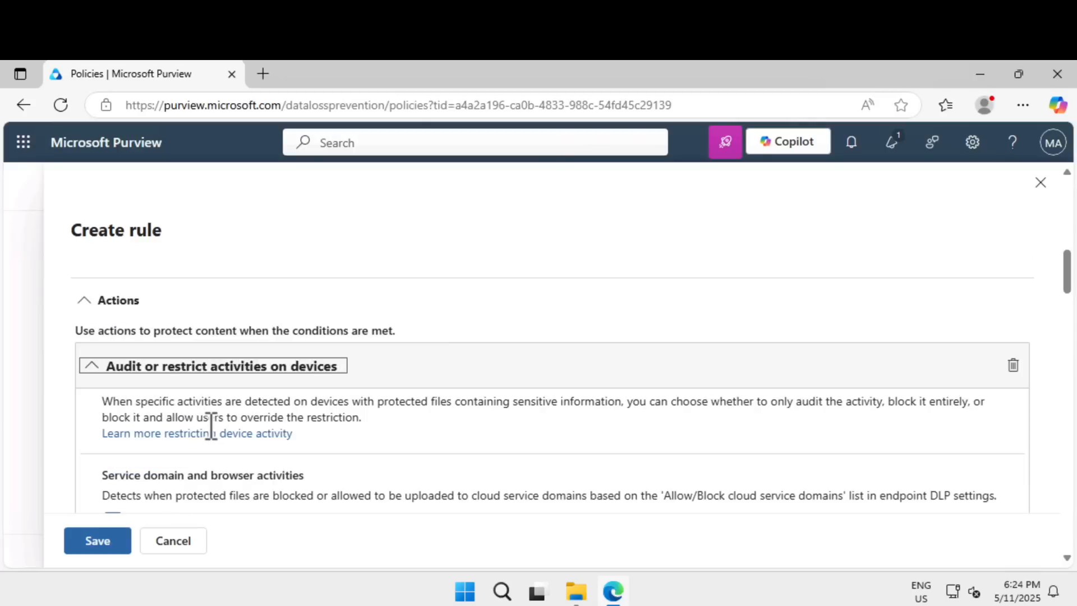
Add the Generative AI Websites group to the sensitive service domain restrictions for uploads to restricted cloud service domains.
scroll(546, 443, down, 10)
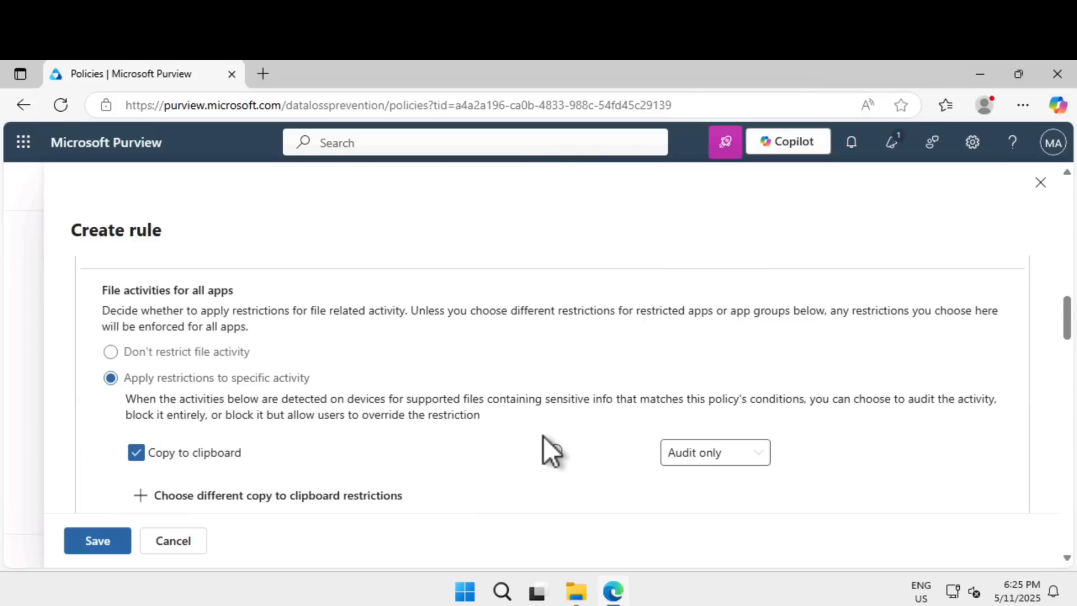
scroll(543, 436, up, 5)
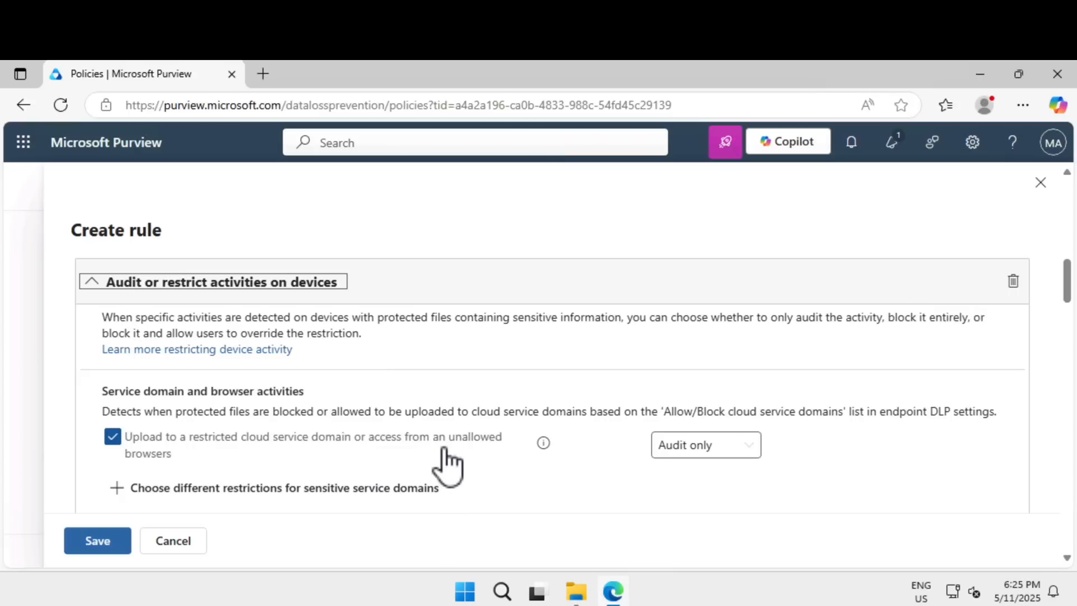
scroll(444, 447, down, 2)
click(360, 404)
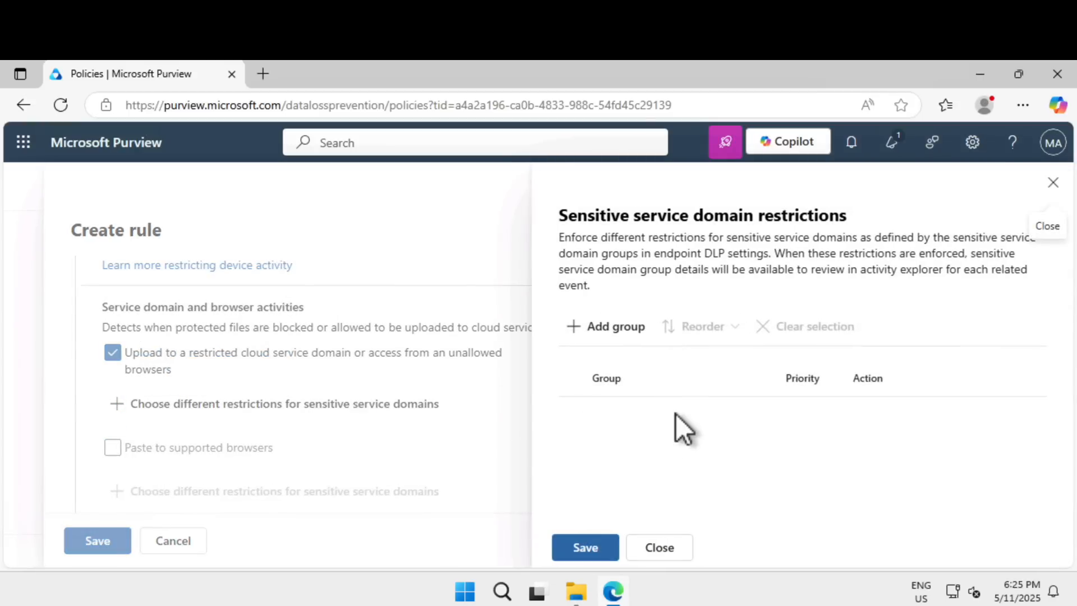
click(596, 332)
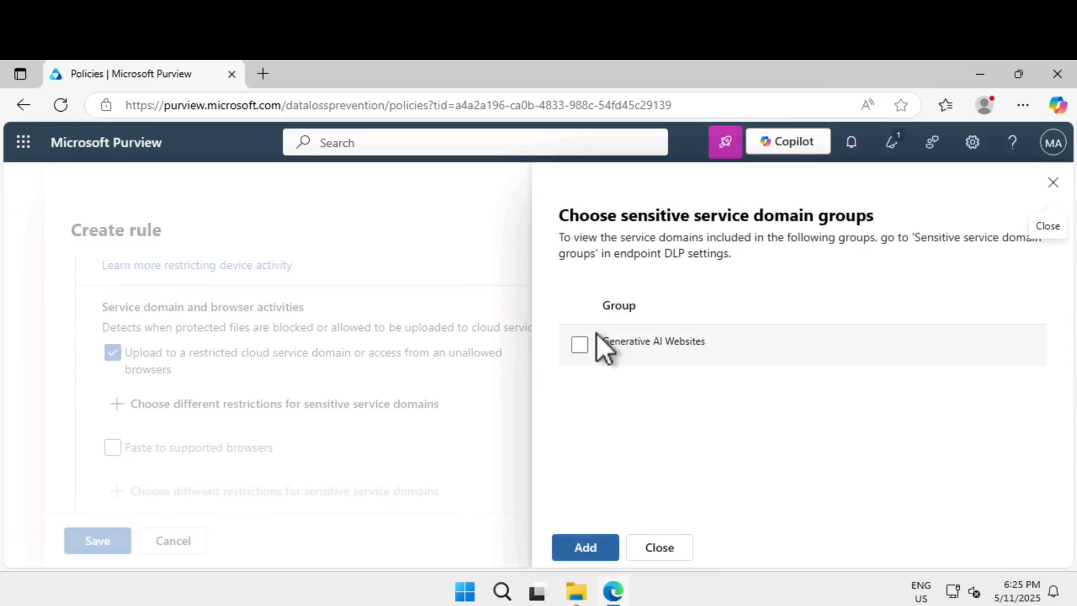
click(579, 345)
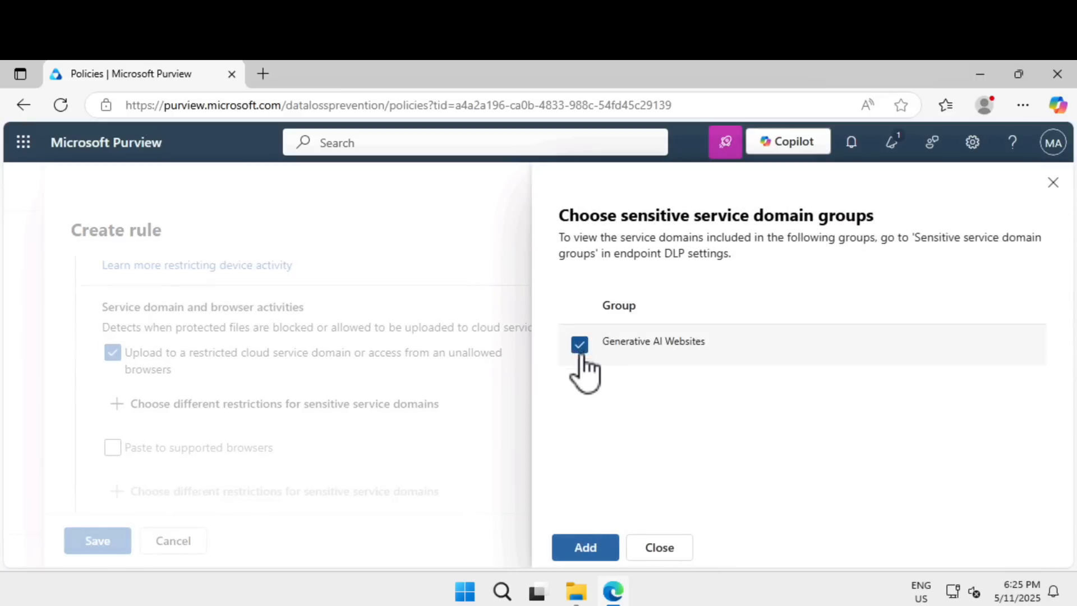
click(603, 552)
Set the Generative AI Websites upload restriction to Block and save both the restriction and the rule.
drag(578, 215, 857, 238)
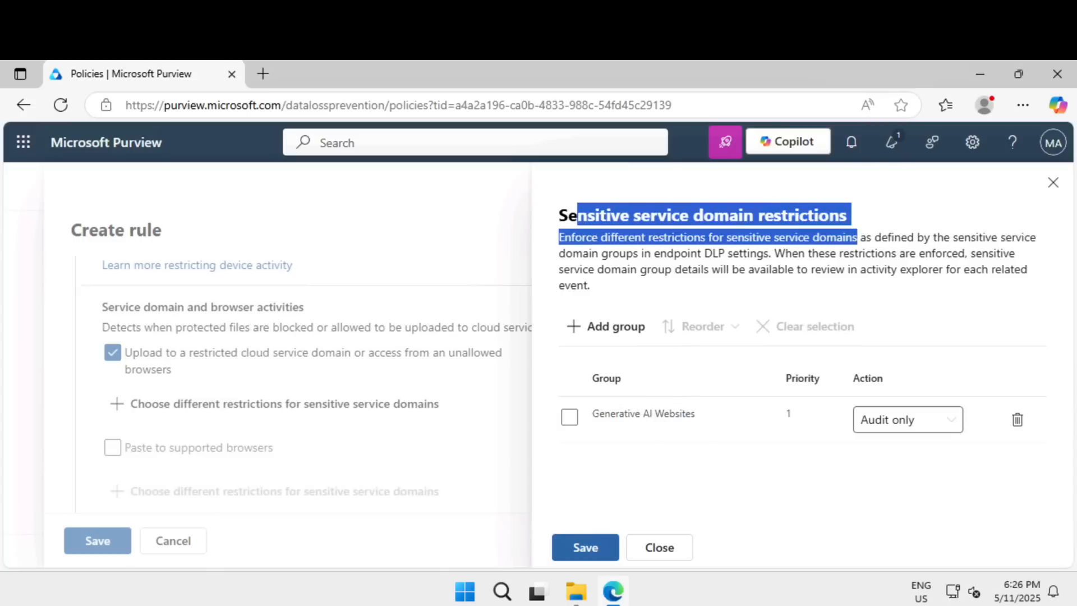
click(889, 430)
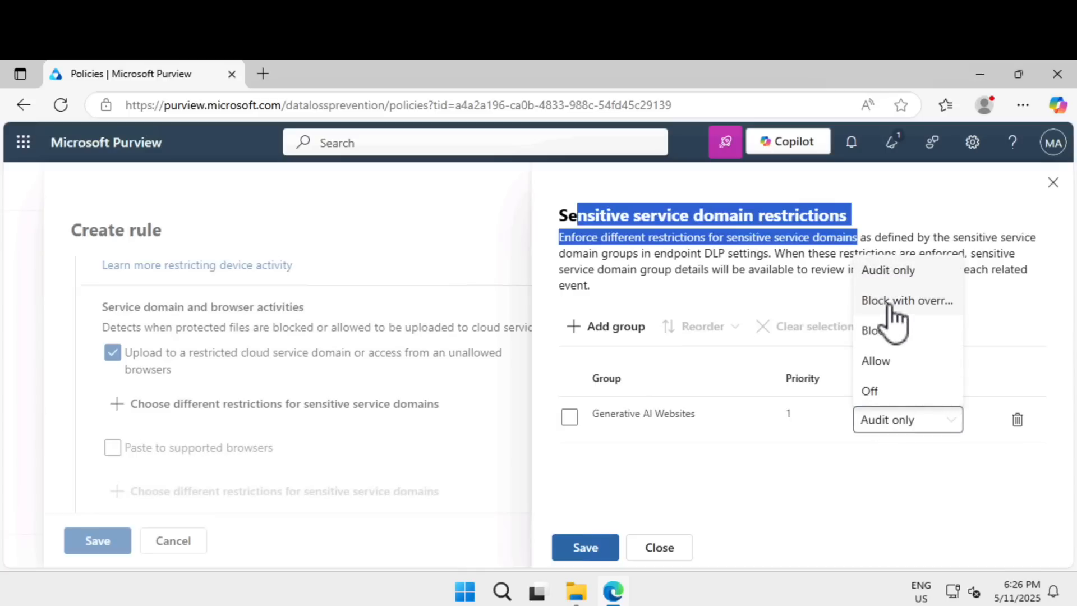
click(885, 331)
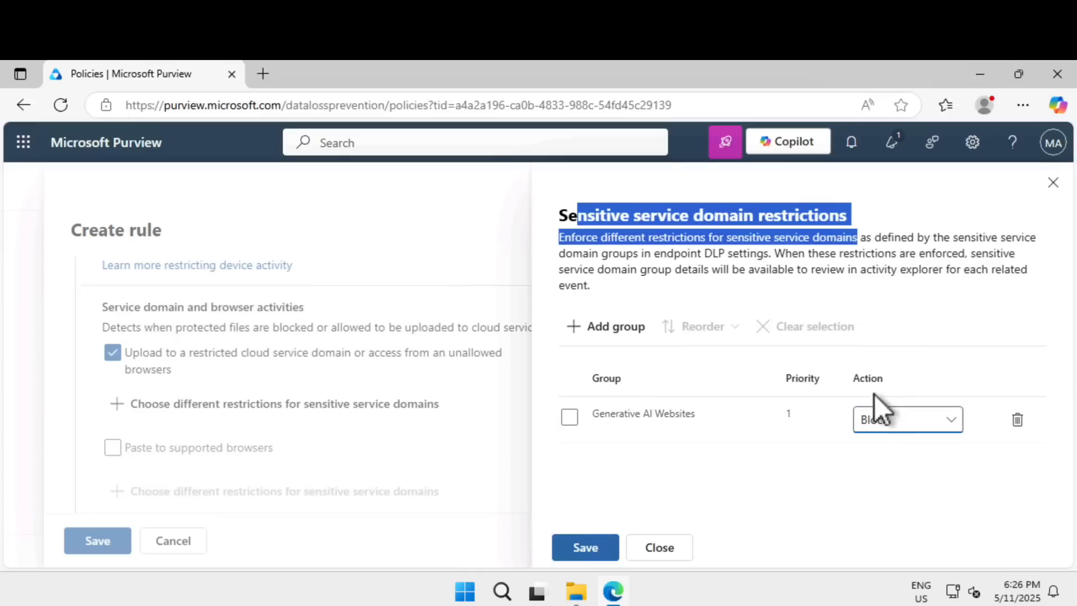
click(575, 547)
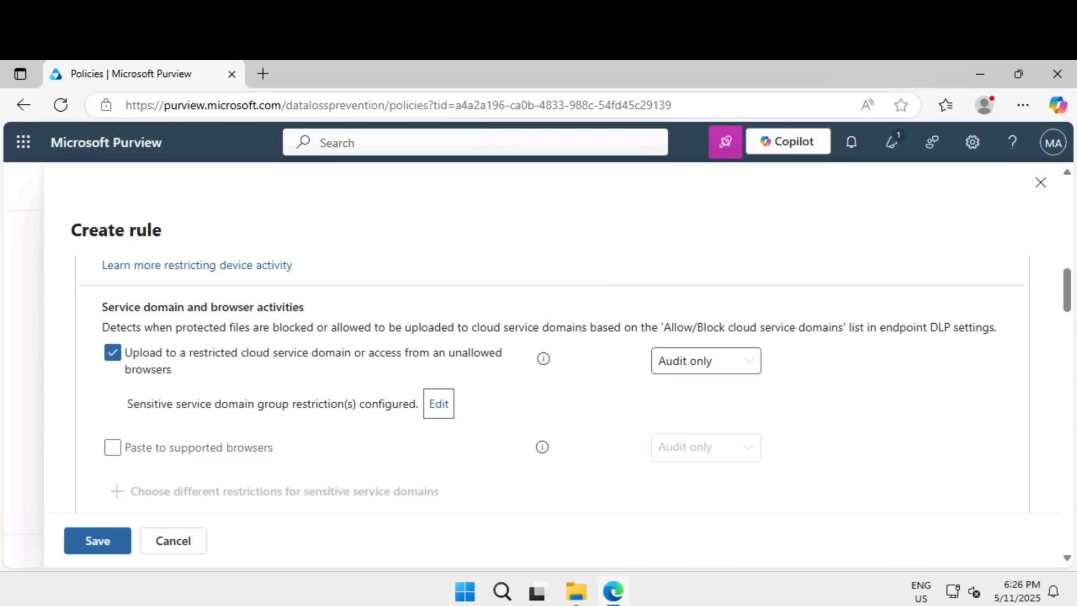
click(109, 542)
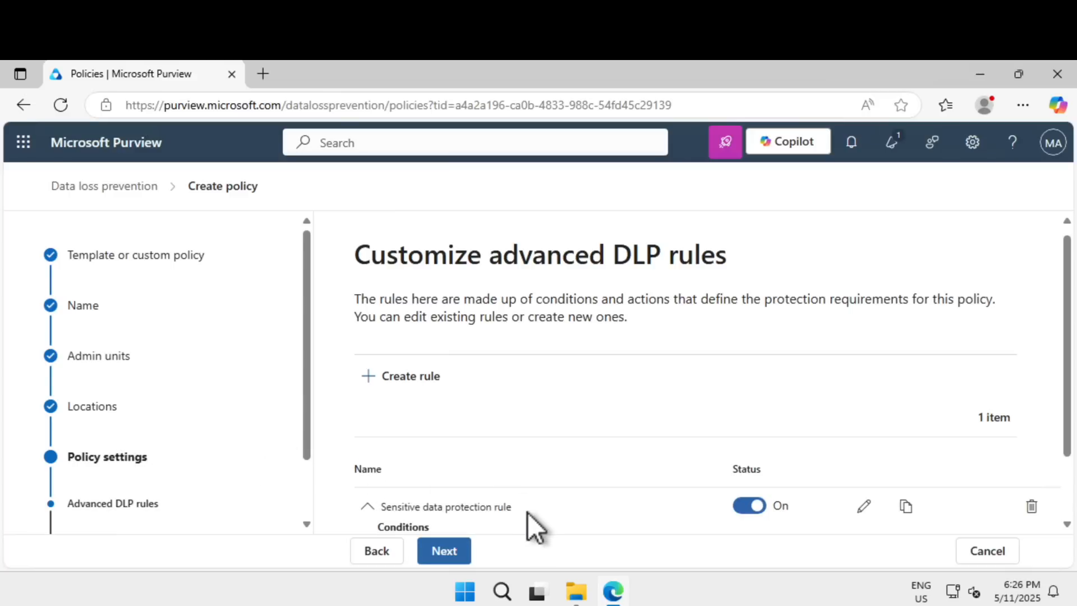
Edit the Sensitive data protection rule to enable Paste to supported browsers and add the Generative AI Websites group to its domain restrictions.
scroll(553, 510, down, 2)
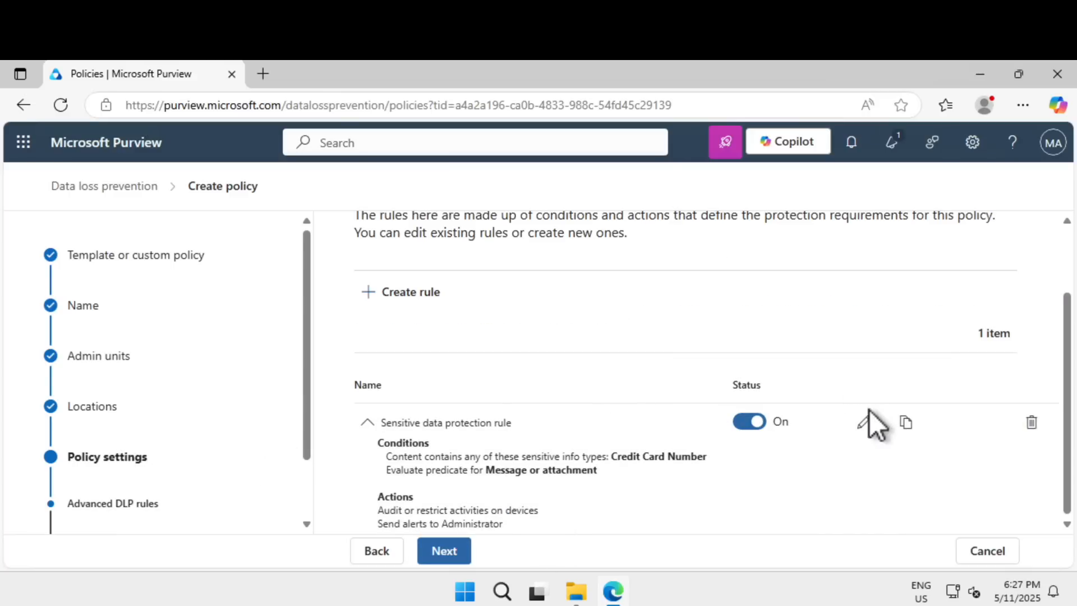
click(864, 426)
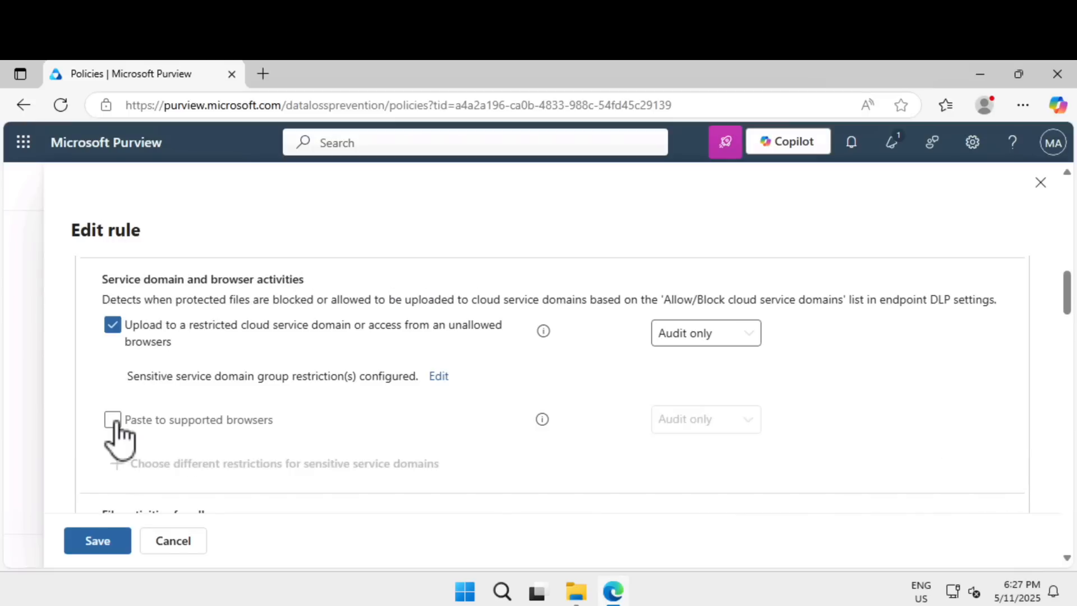
click(115, 422)
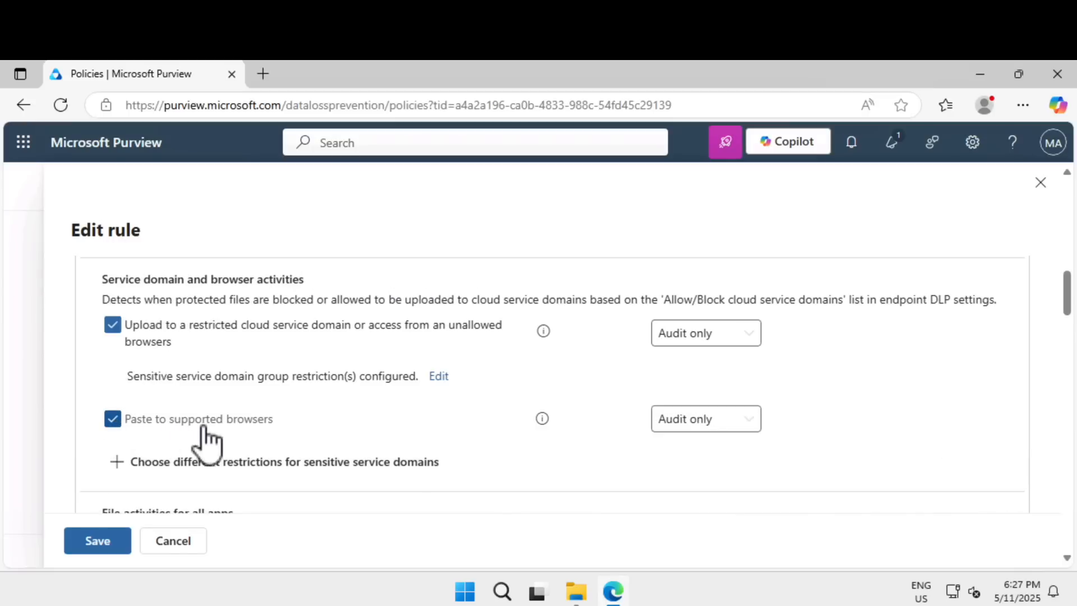
click(260, 465)
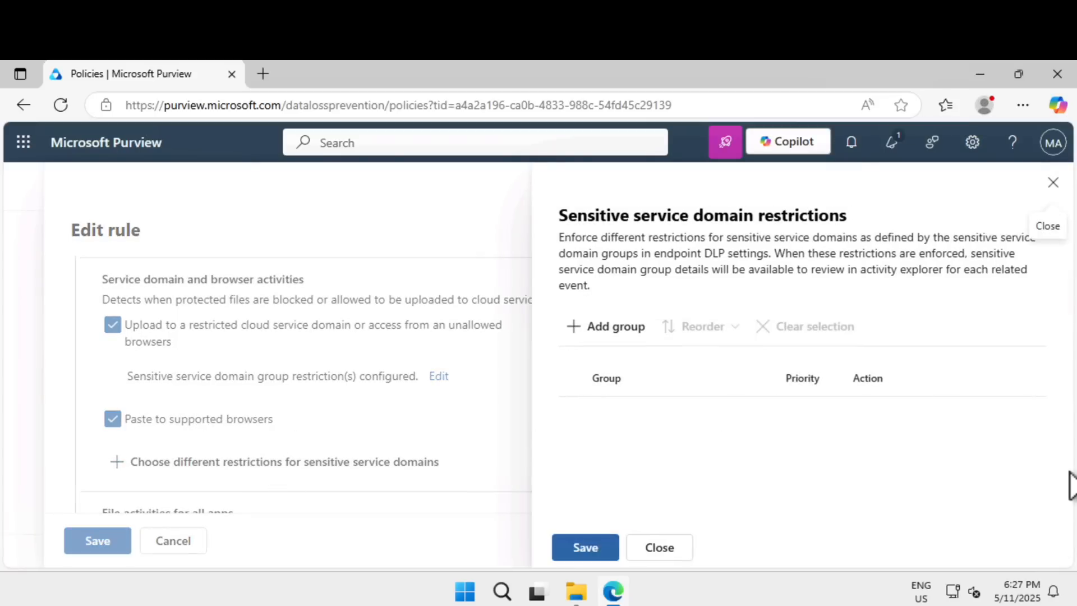
click(598, 331)
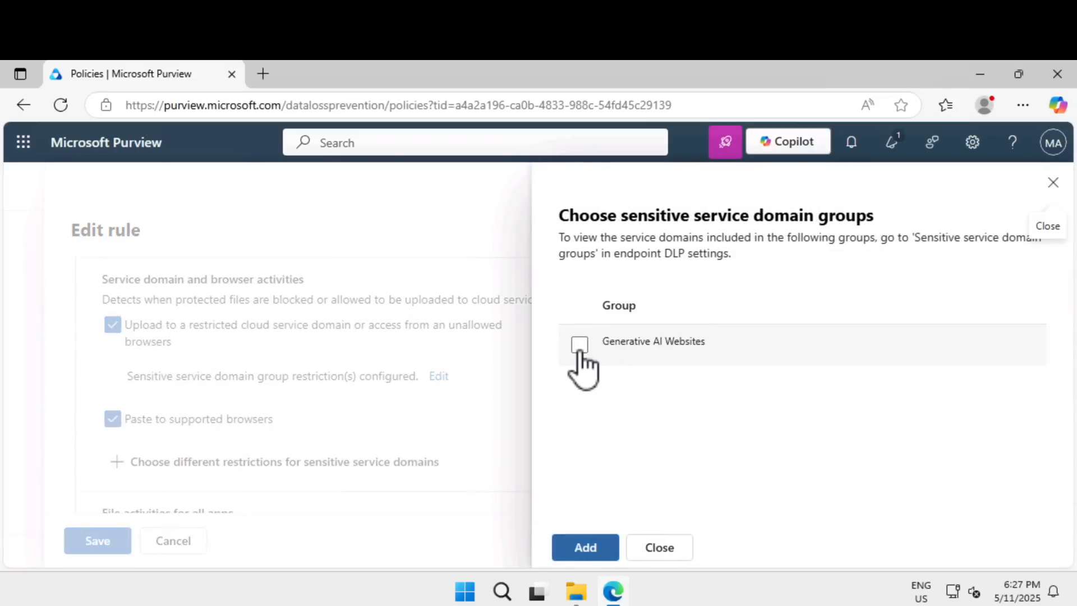
click(578, 347)
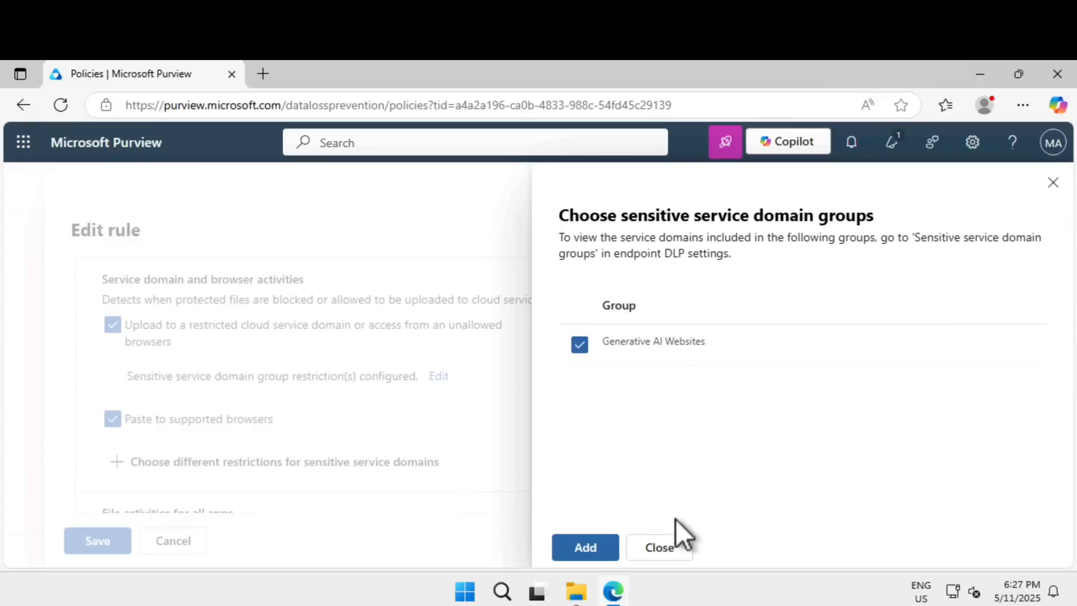
click(581, 554)
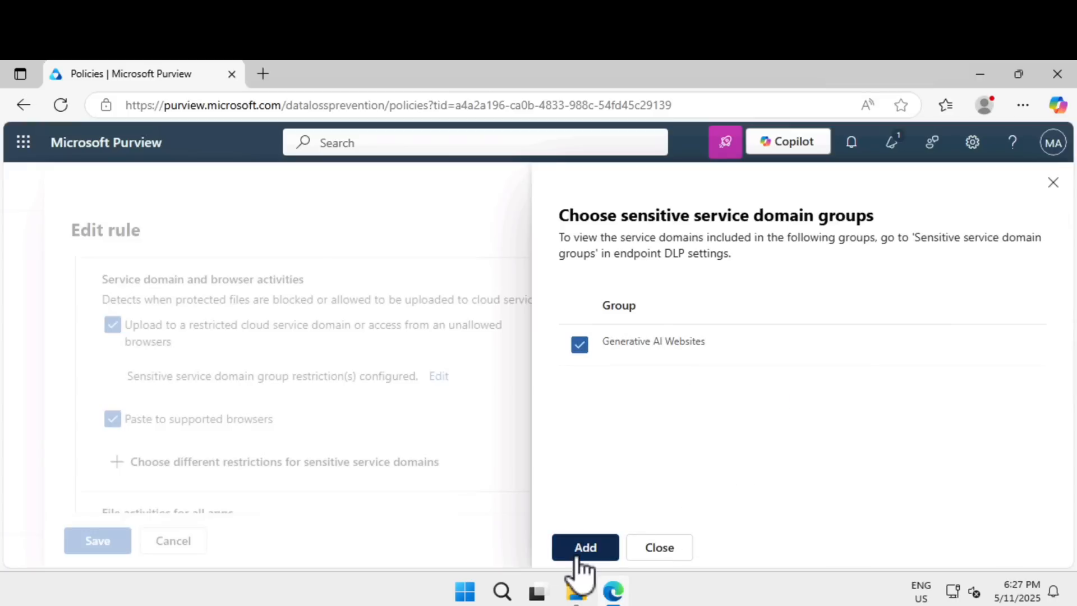
Set the Generative AI Websites paste restriction to Block and save the domain restrictions.
click(892, 415)
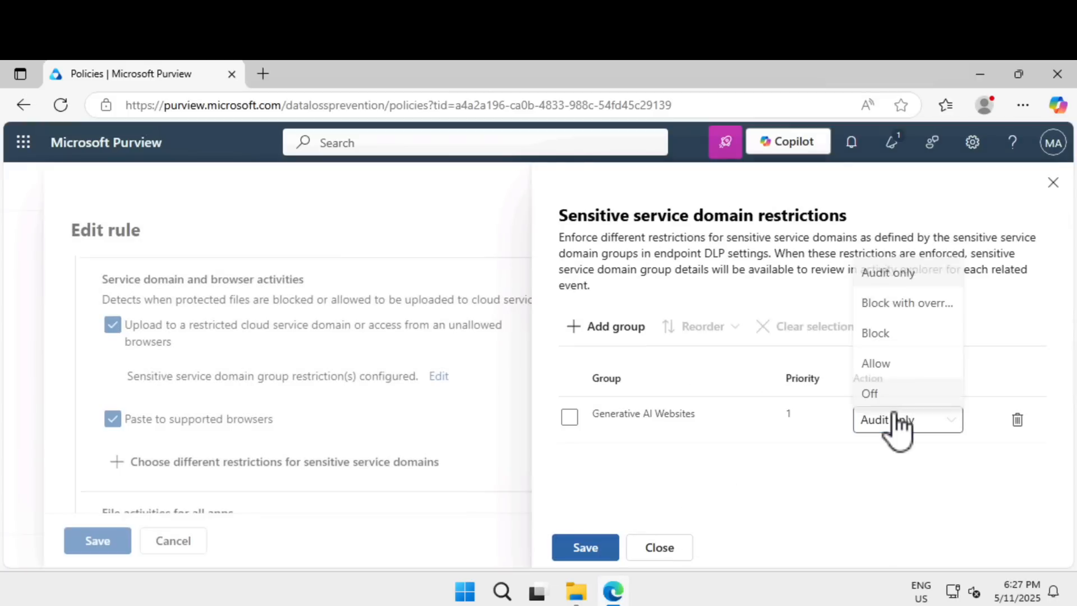
click(874, 331)
click(585, 547)
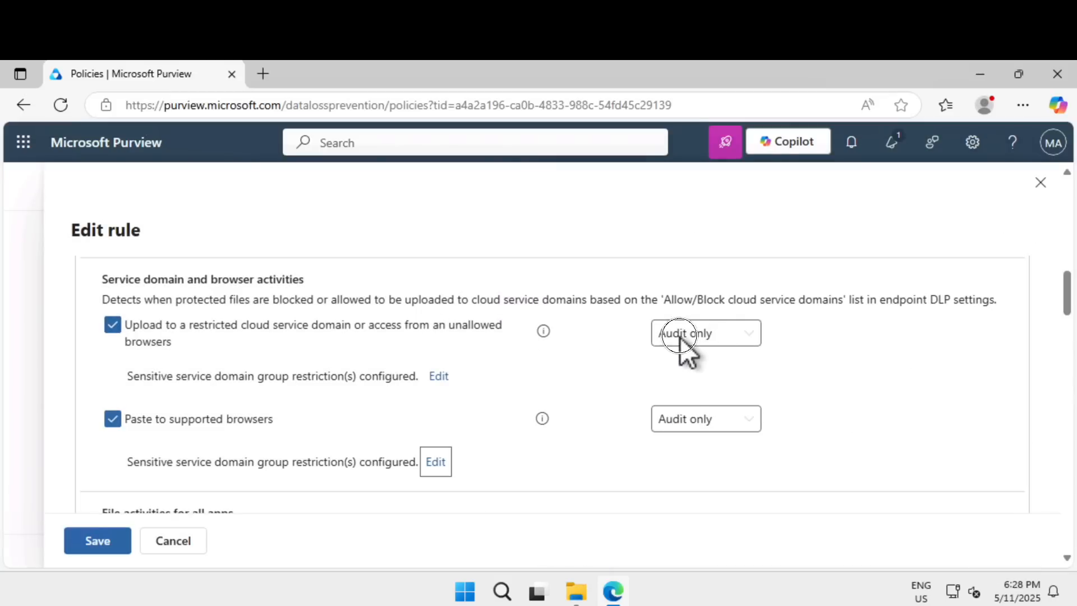
click(680, 335)
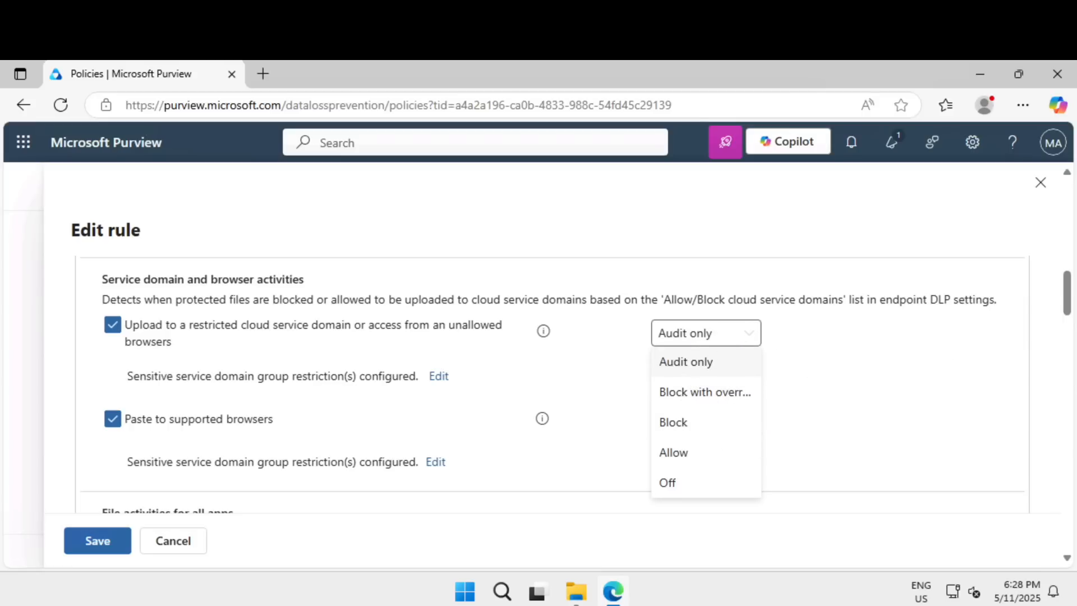
Turn on user notifications with a policy tip on endpoint devices when an activity is restricted, and save the rule.
scroll(916, 350, down, 15)
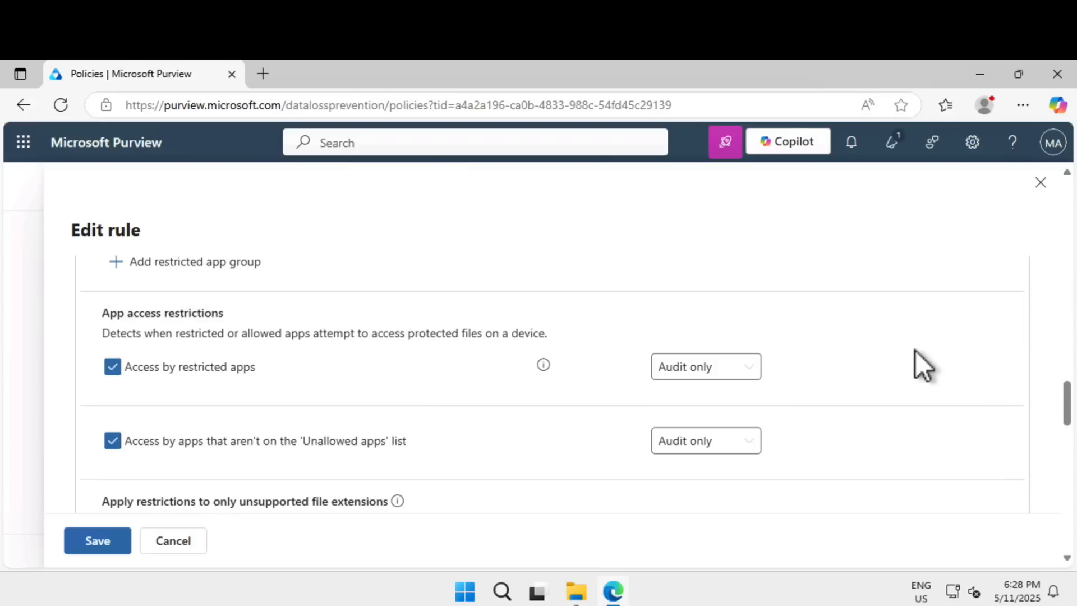
scroll(914, 350, up, 1)
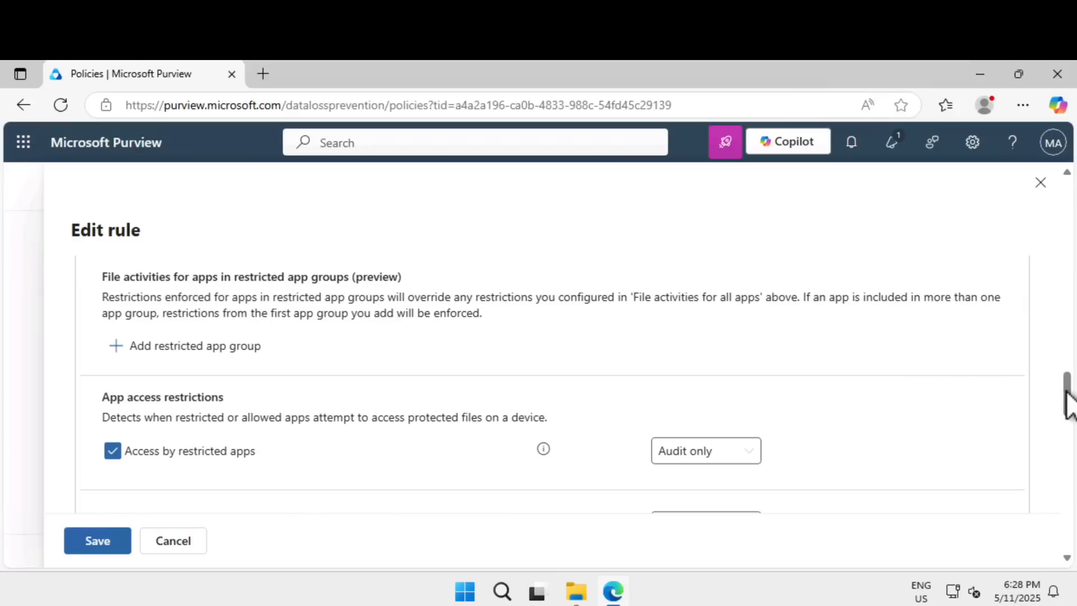
drag(1065, 389, 1065, 381)
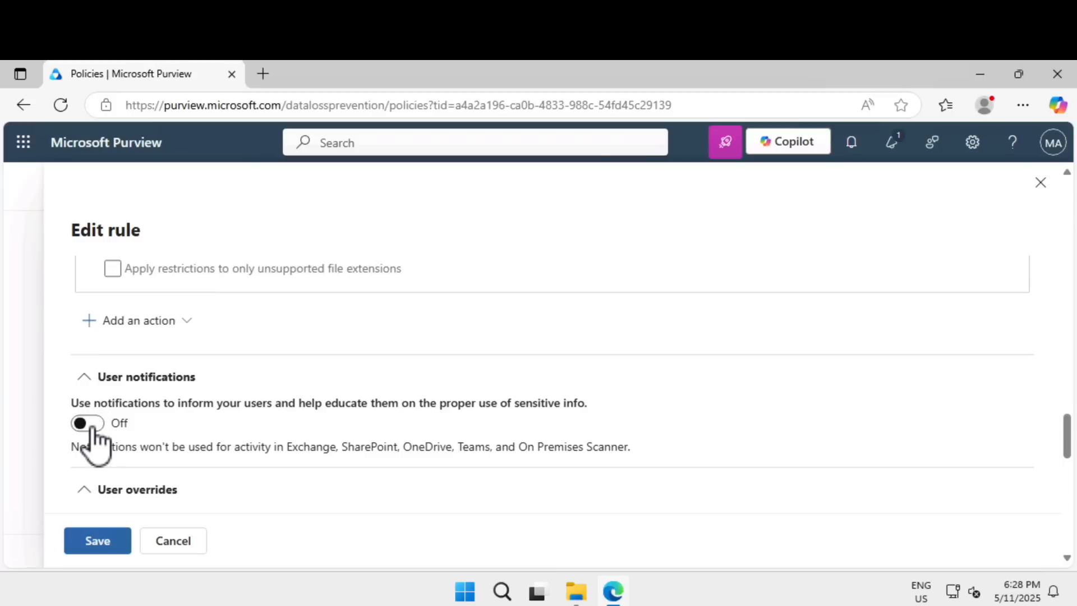
click(89, 424)
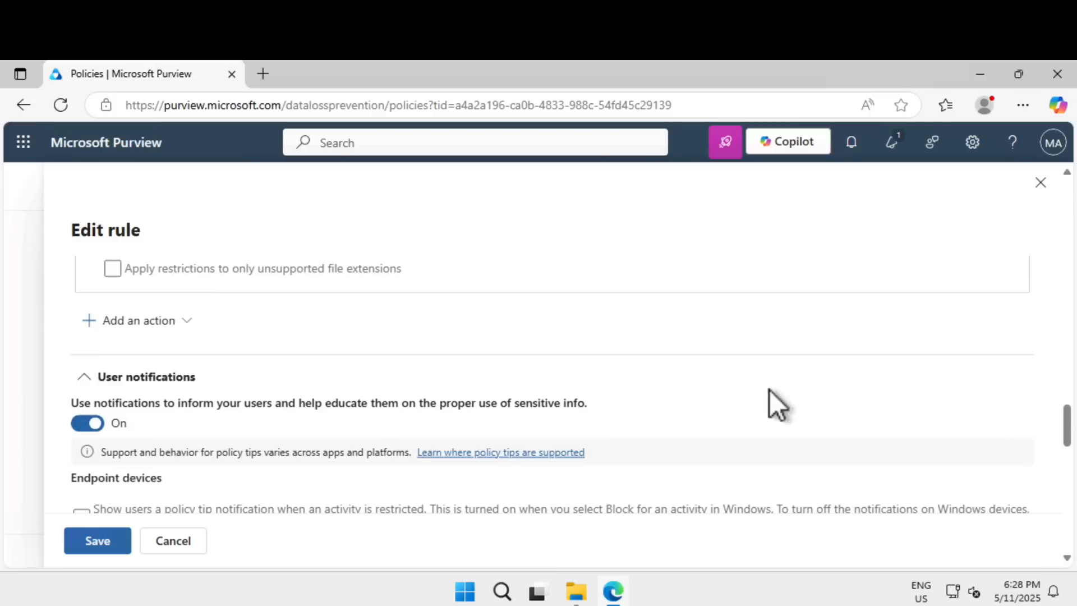
scroll(83, 354, down, 2)
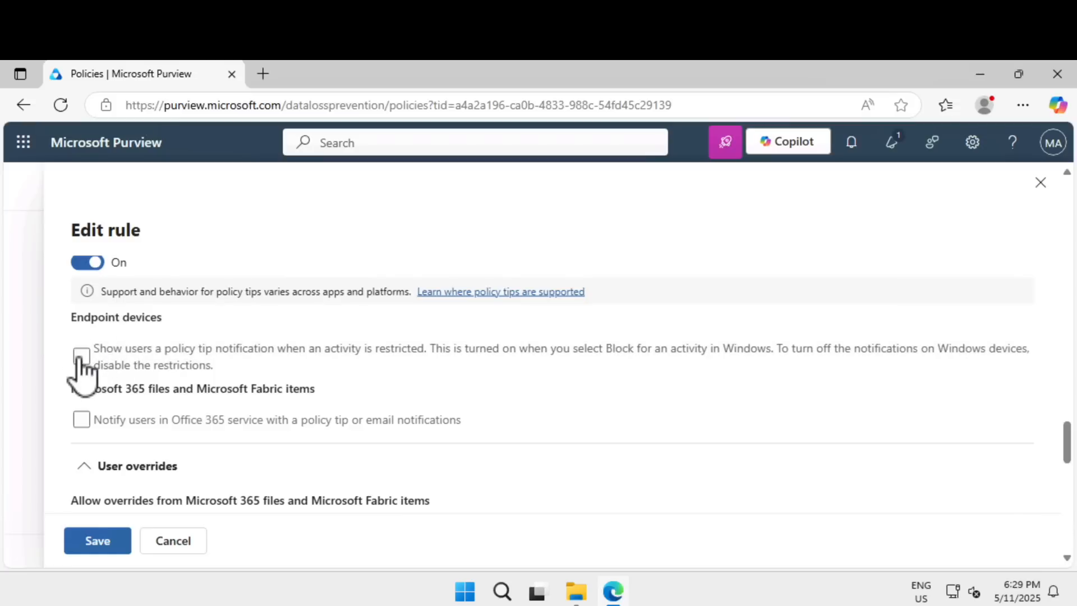
click(81, 356)
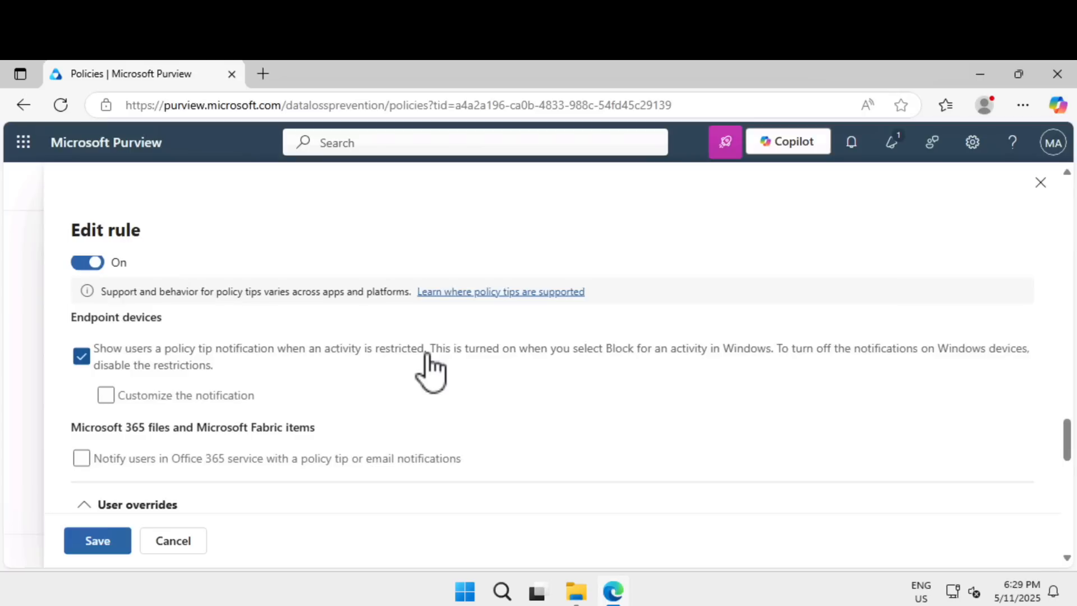
click(108, 539)
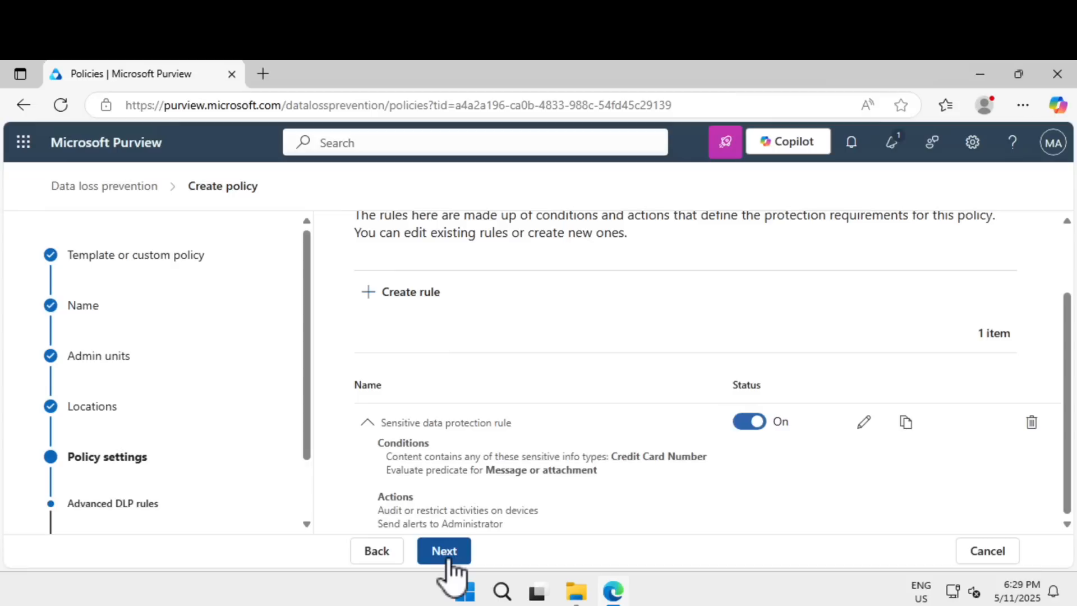
Continue to the policy mode, keep simulation mode with policy tips shown, and proceed to the review.
click(445, 552)
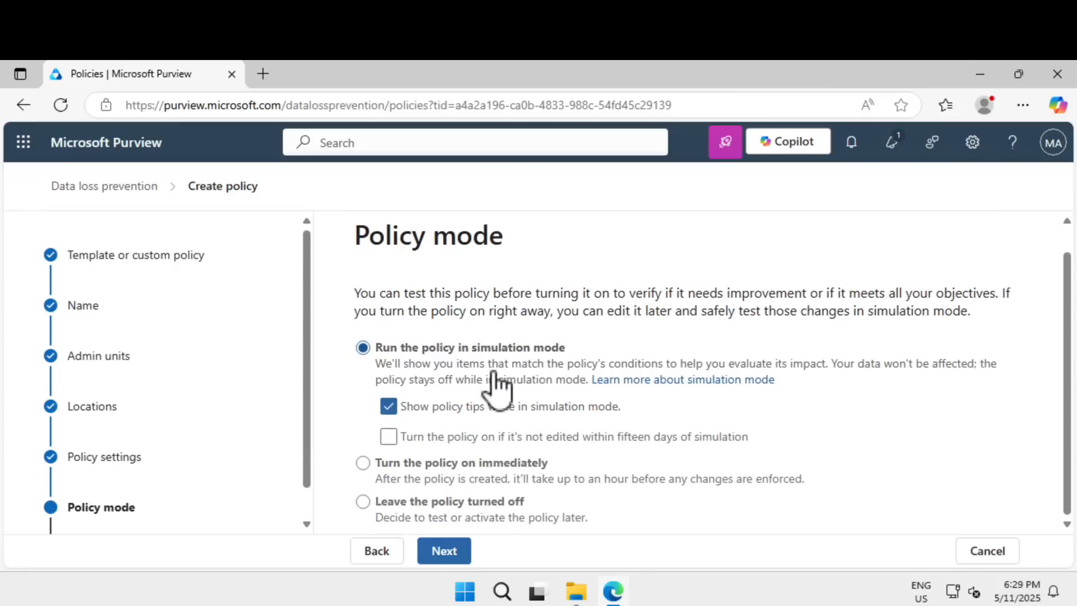
scroll(459, 555, down, 1)
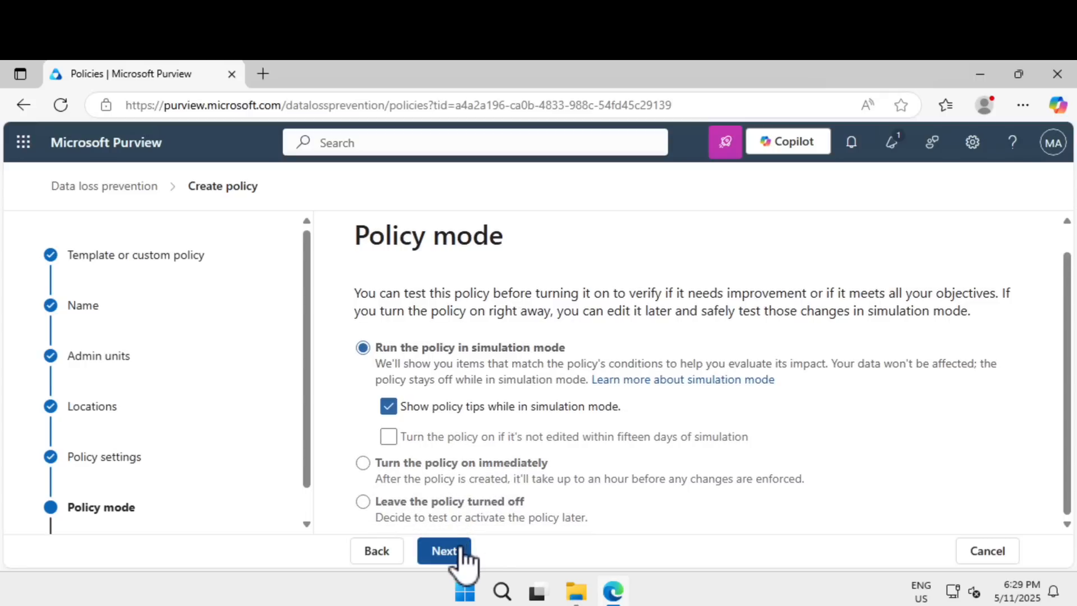
click(460, 552)
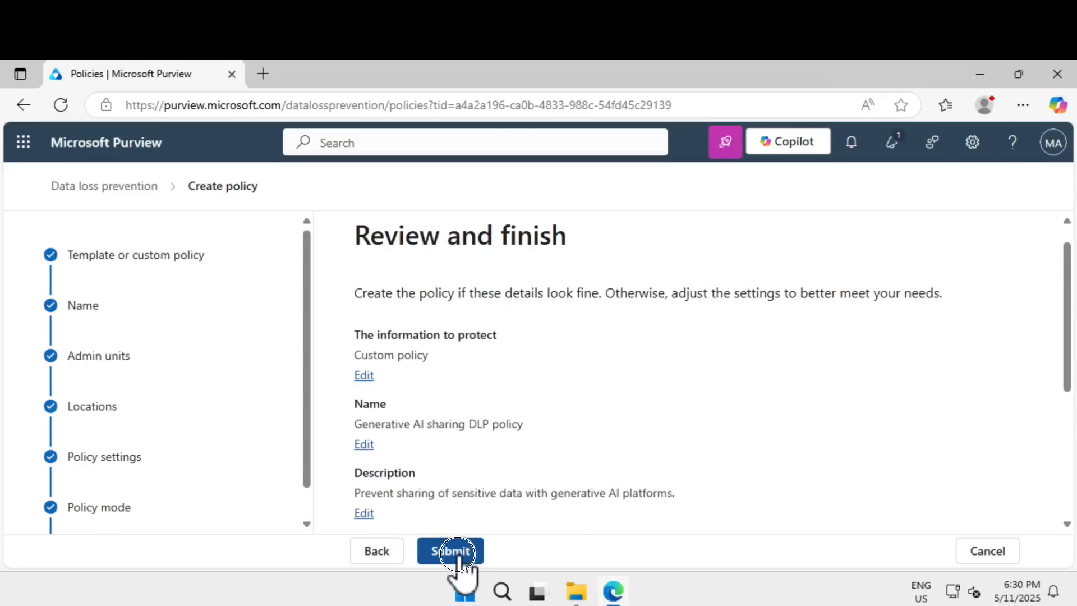
Submit the Generative AI sharing DLP policy and return to the policies list.
click(458, 555)
scroll(752, 527, down, 5)
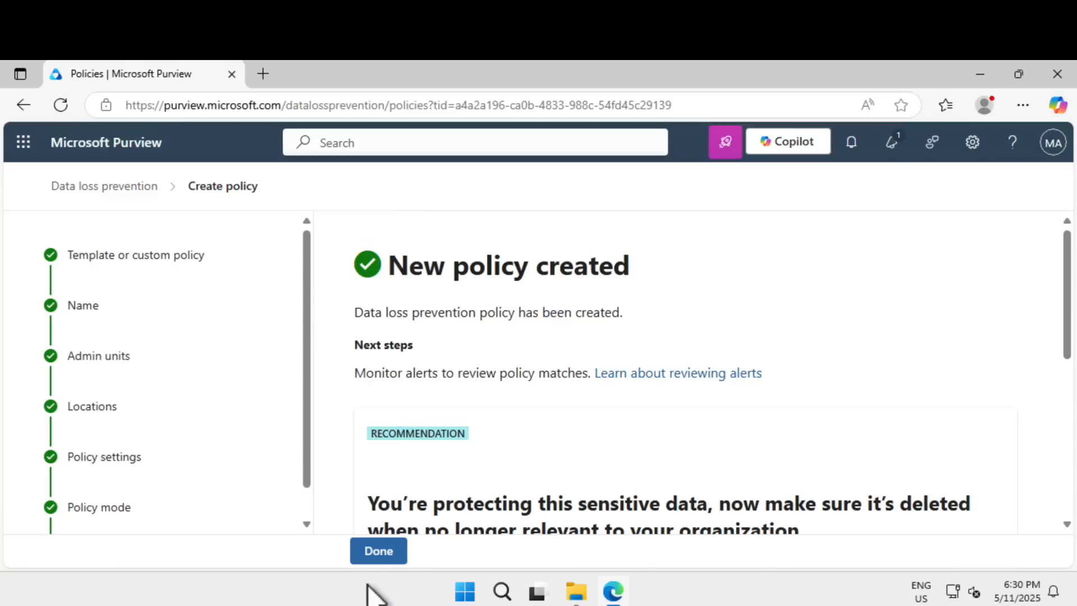
click(378, 553)
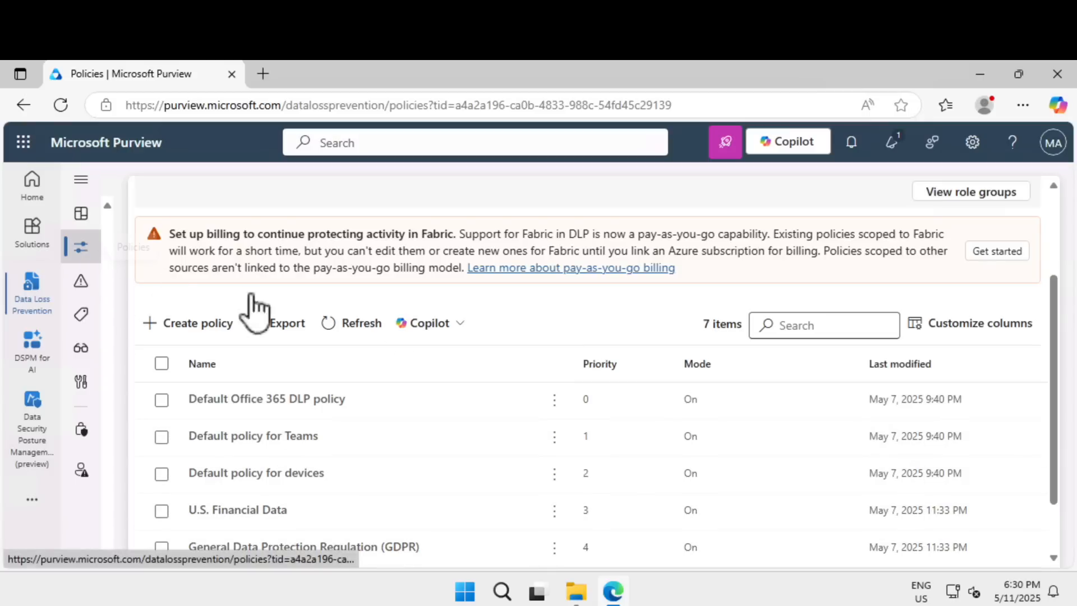
Review the overview details and policy sync status of the Generative AI sharing DLP policy.
scroll(516, 402, down, 1)
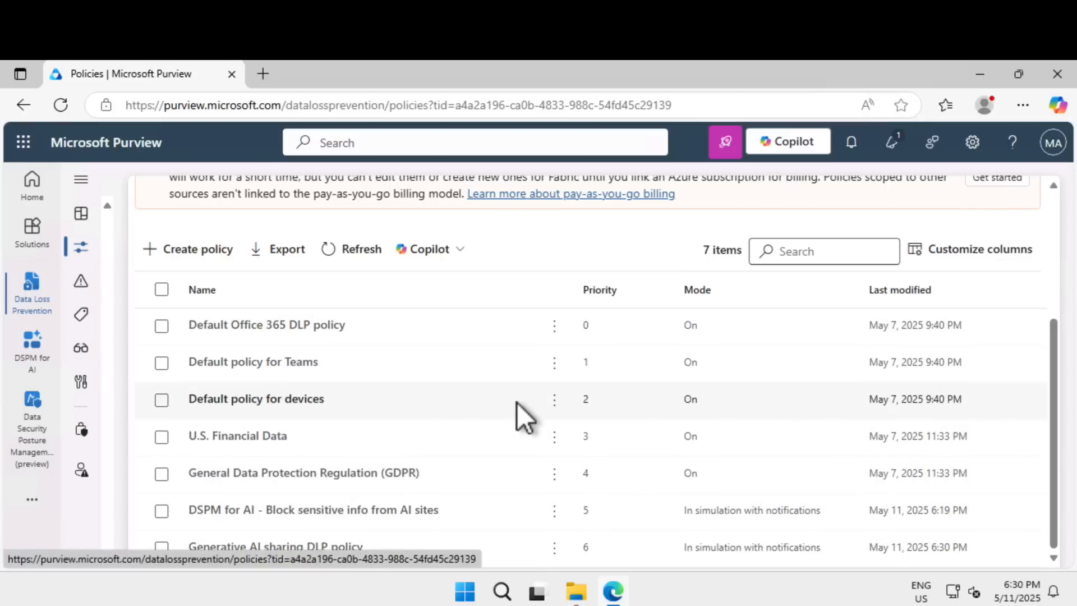
click(336, 546)
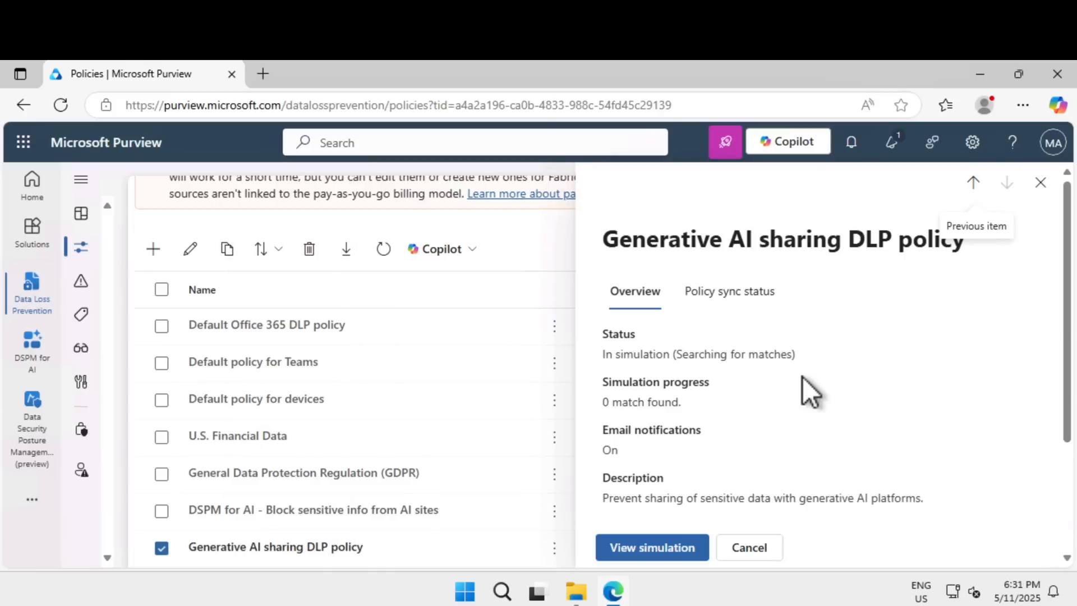
scroll(802, 377, down, 3)
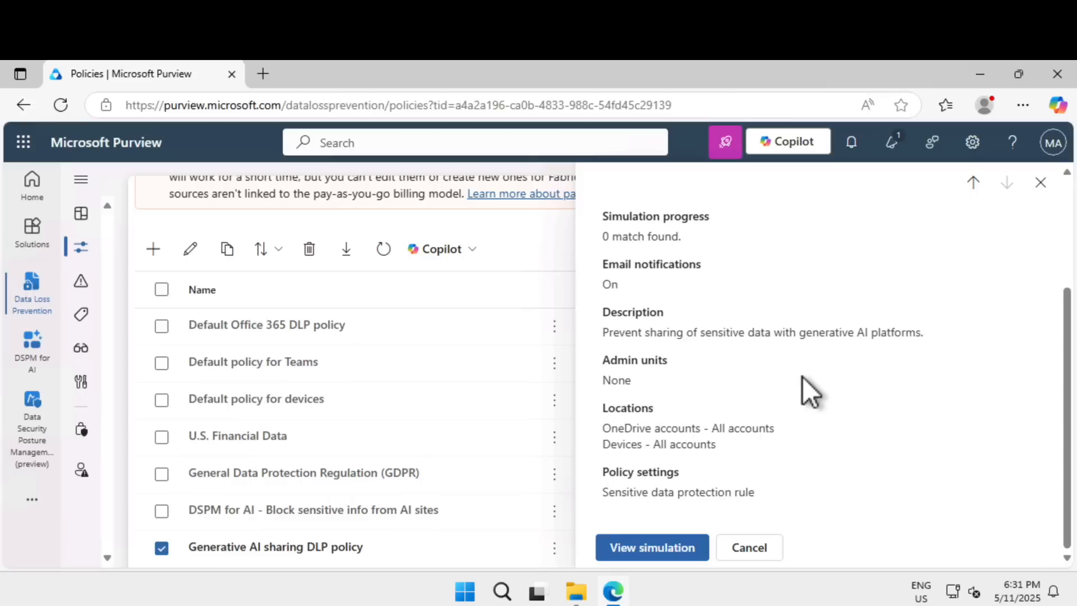
scroll(802, 377, up, 3)
click(740, 300)
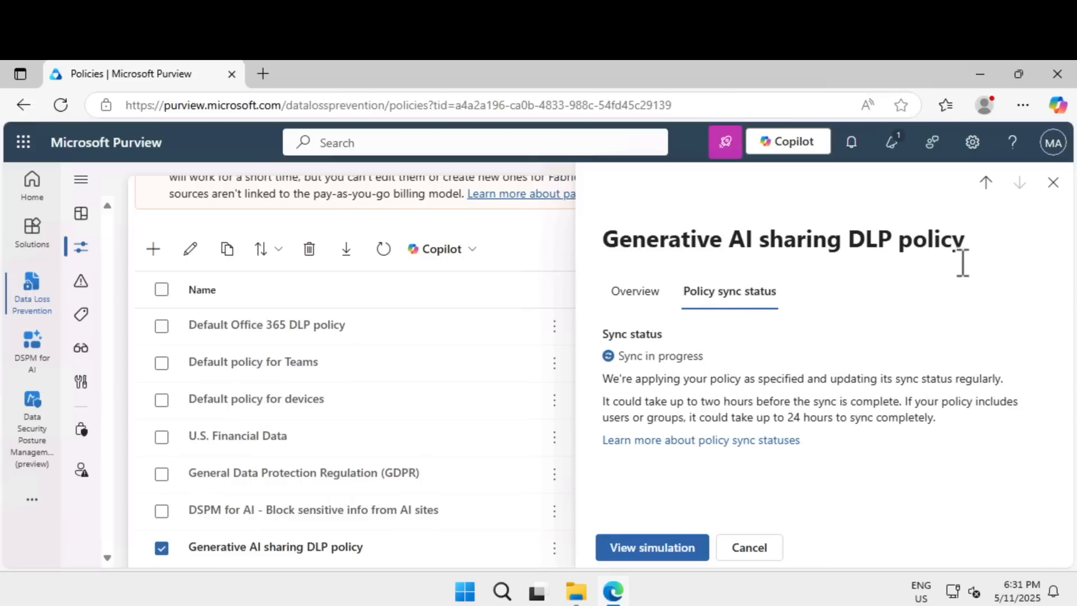
click(1053, 182)
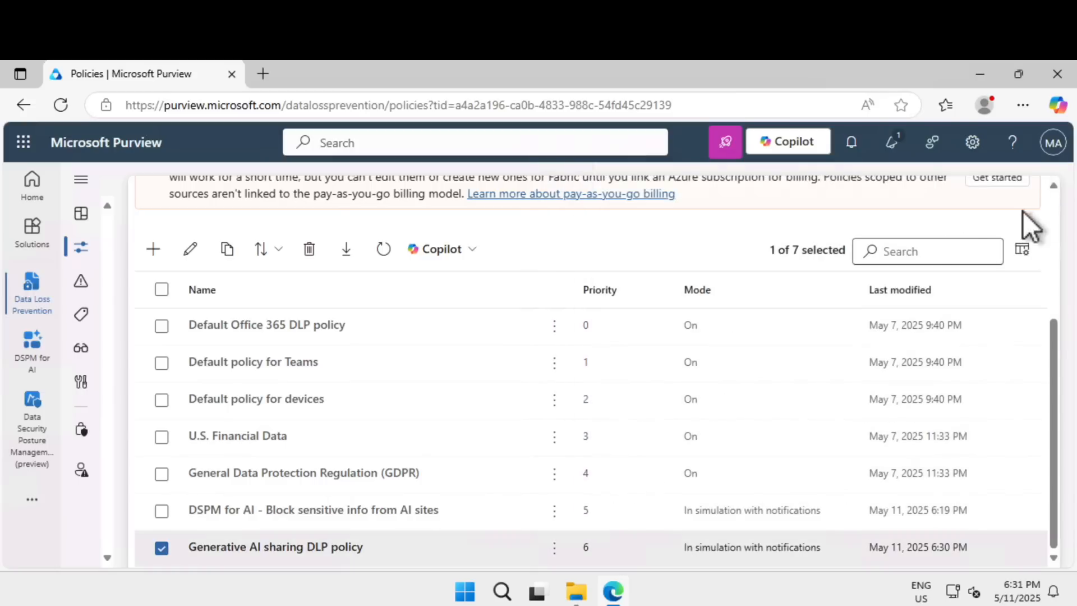
click(555, 548)
click(880, 378)
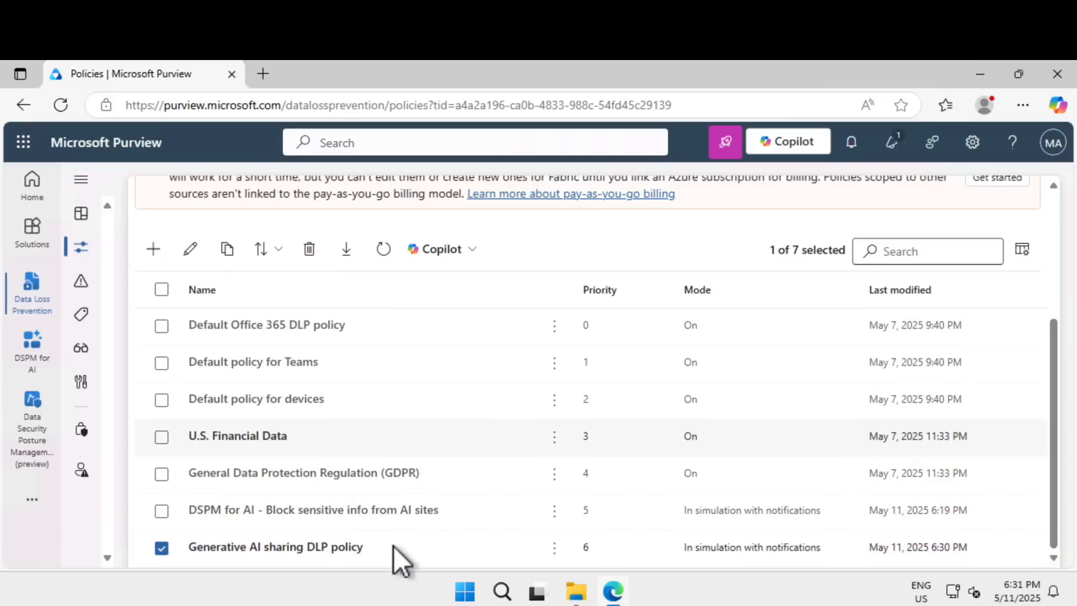
click(339, 547)
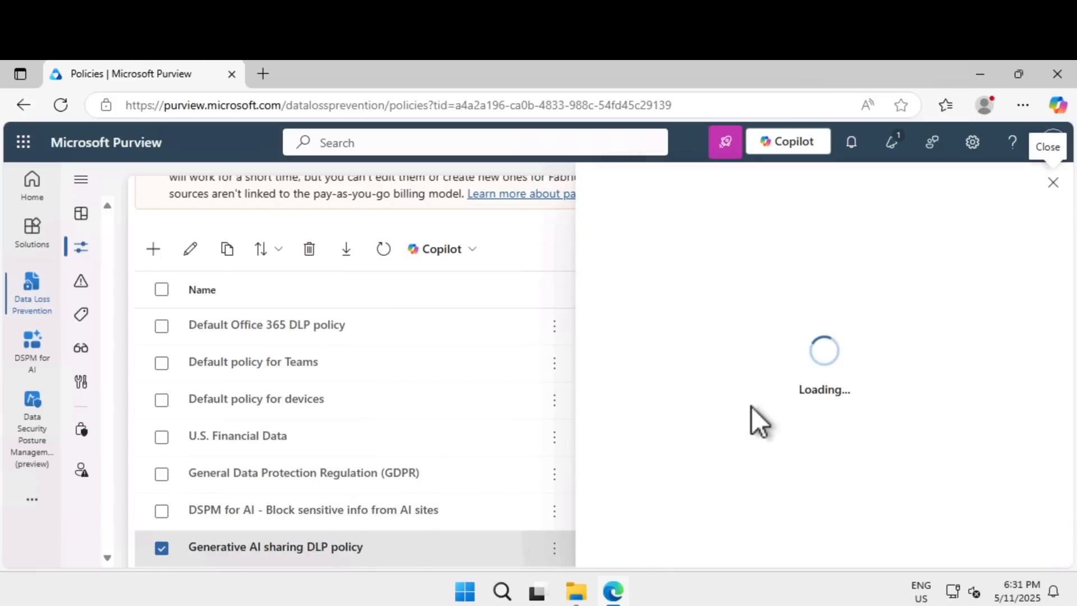
click(756, 291)
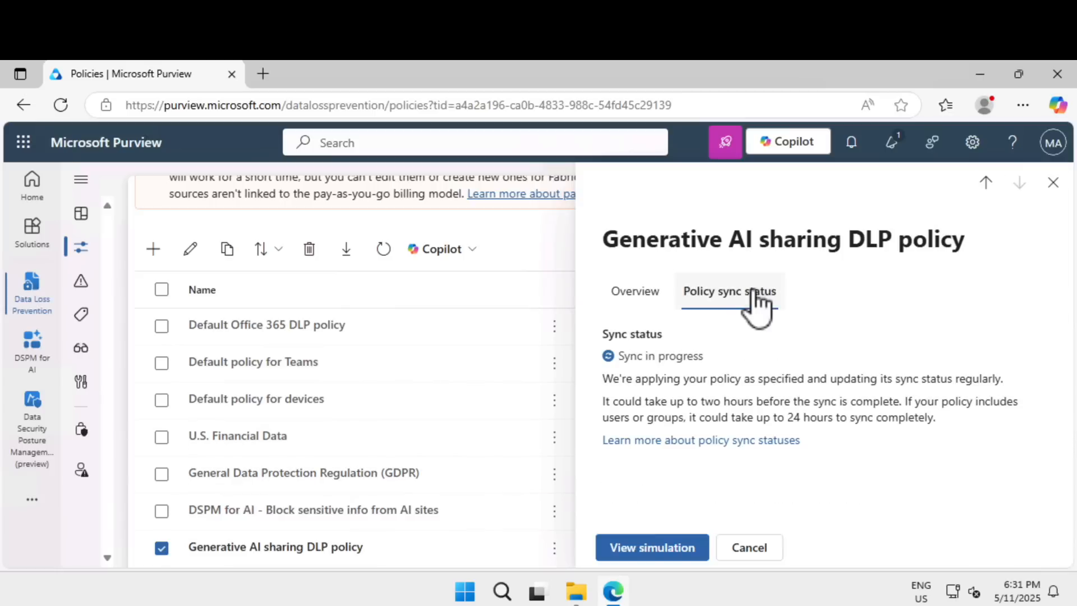
Open the simulation of the Generative AI sharing DLP policy, dismiss the welcome tour, and turn the policy on.
click(681, 555)
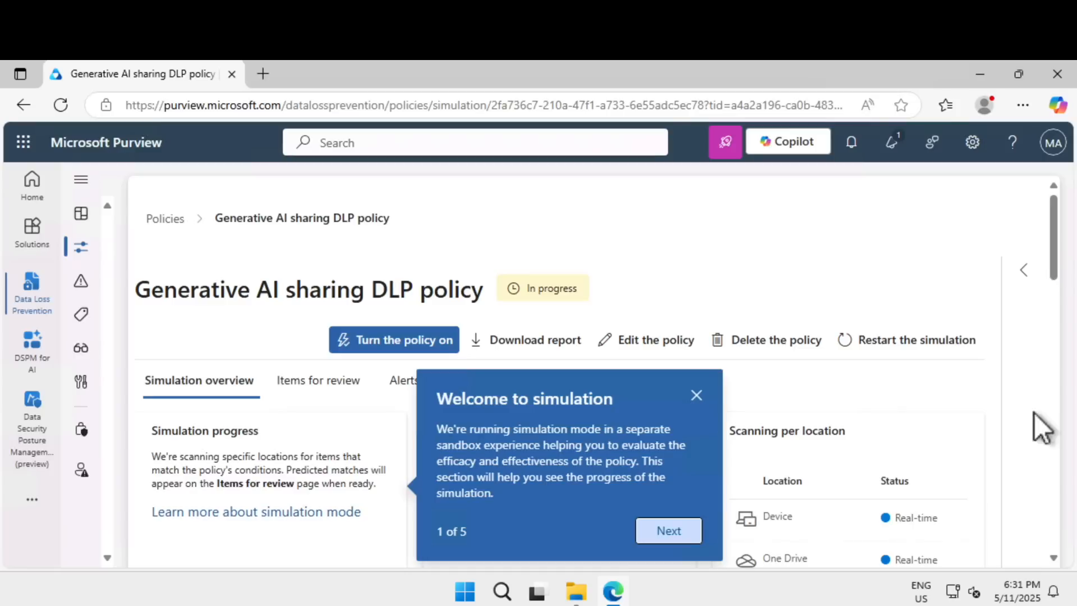
click(673, 530)
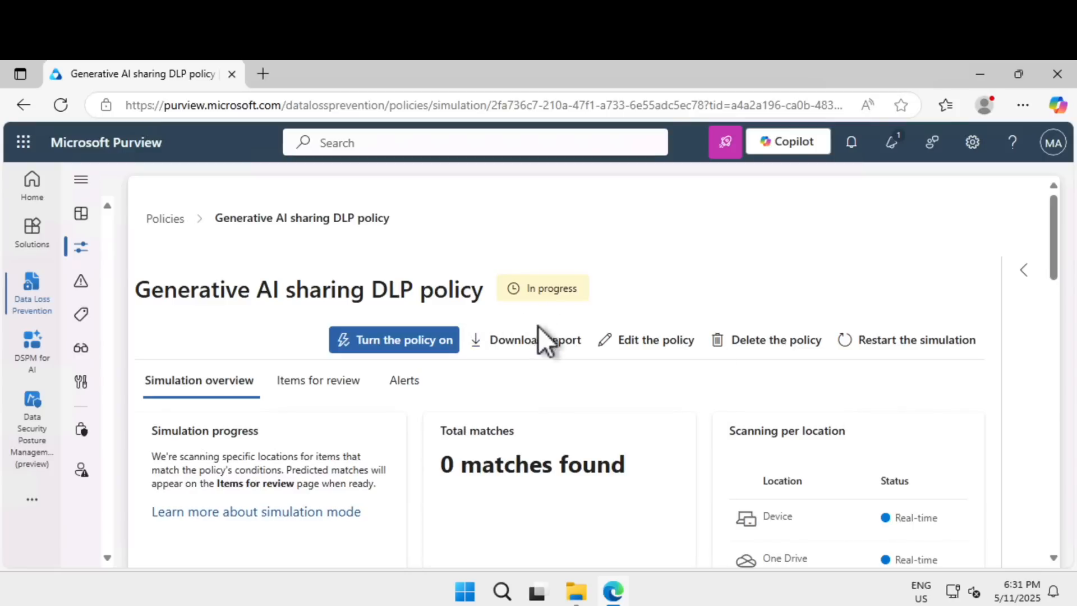
click(396, 343)
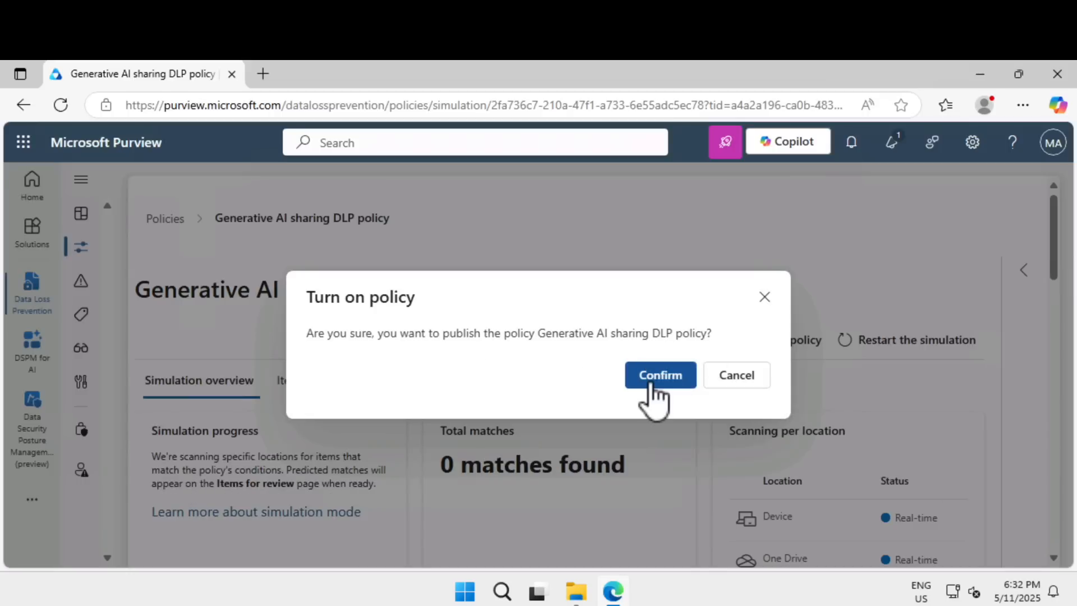
click(654, 375)
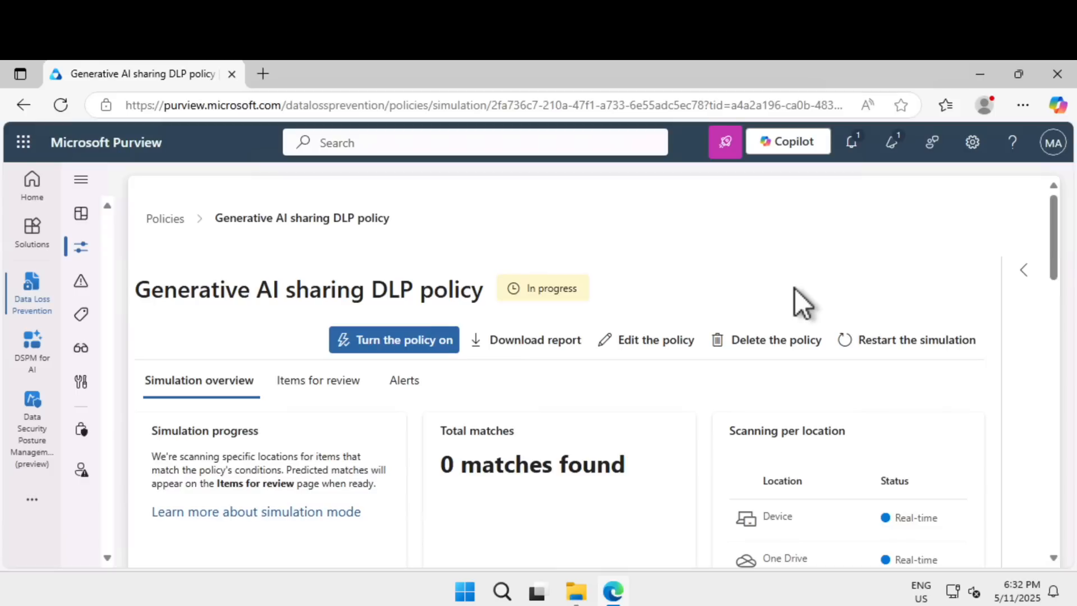
Return to the portal home and open the Insider Risk Management solution settings.
click(33, 183)
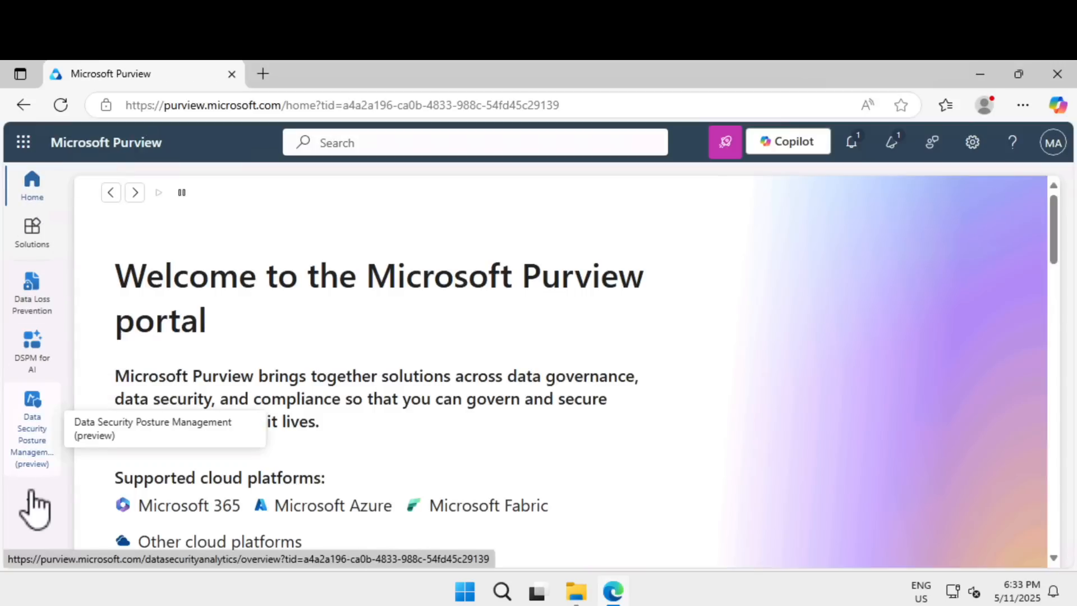
mouse_move(46, 504)
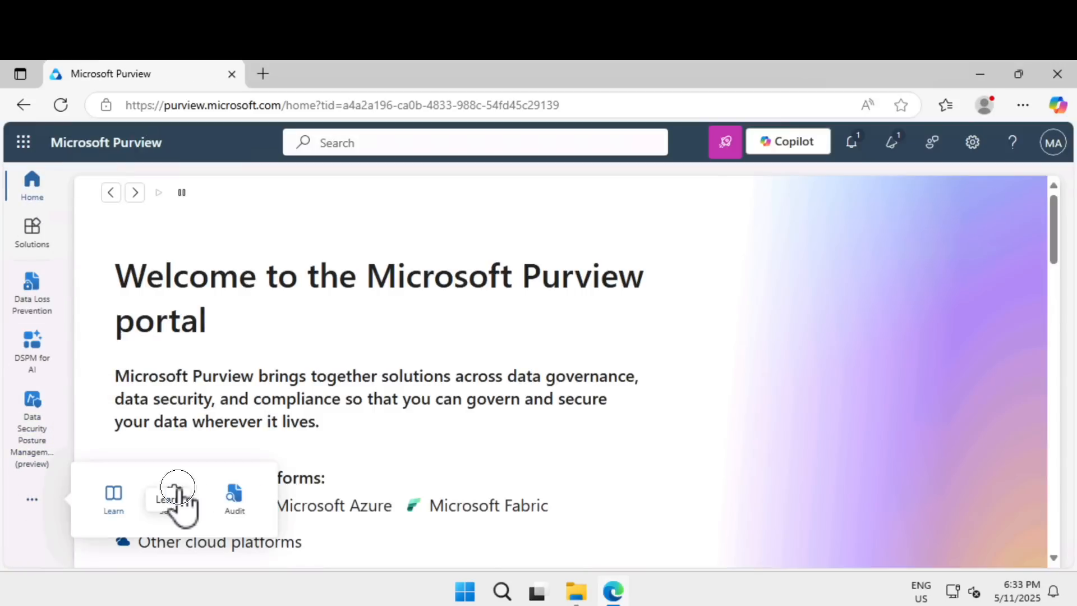
click(176, 503)
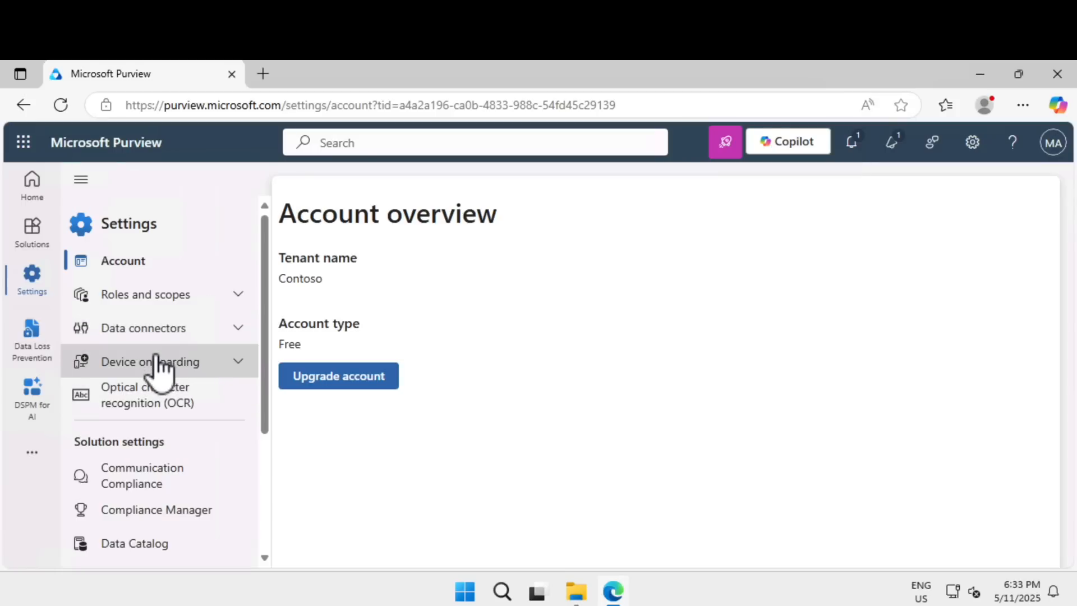
scroll(161, 367, down, 3)
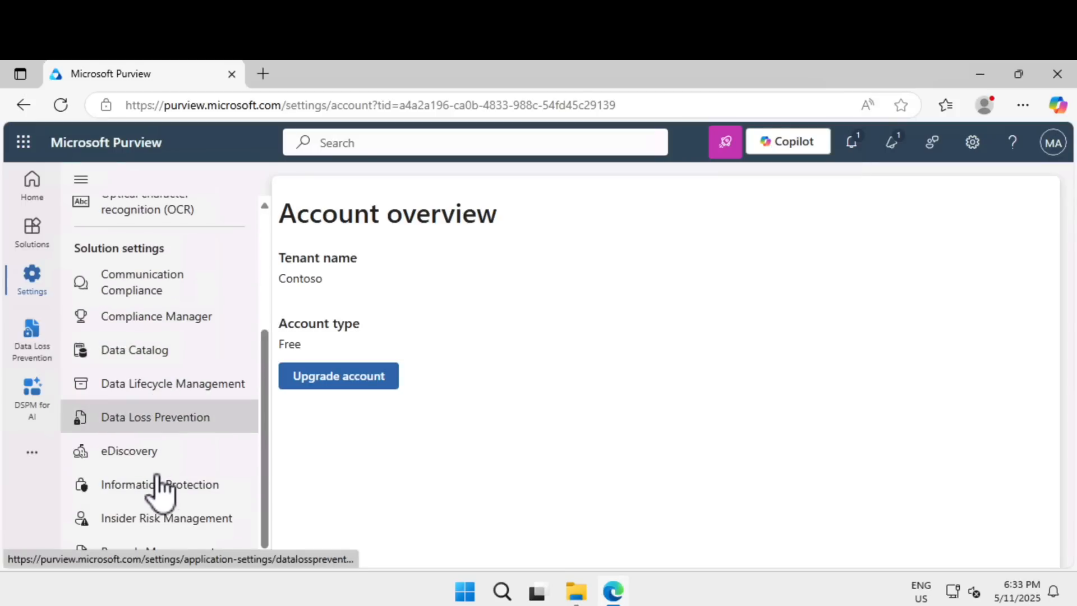
click(177, 514)
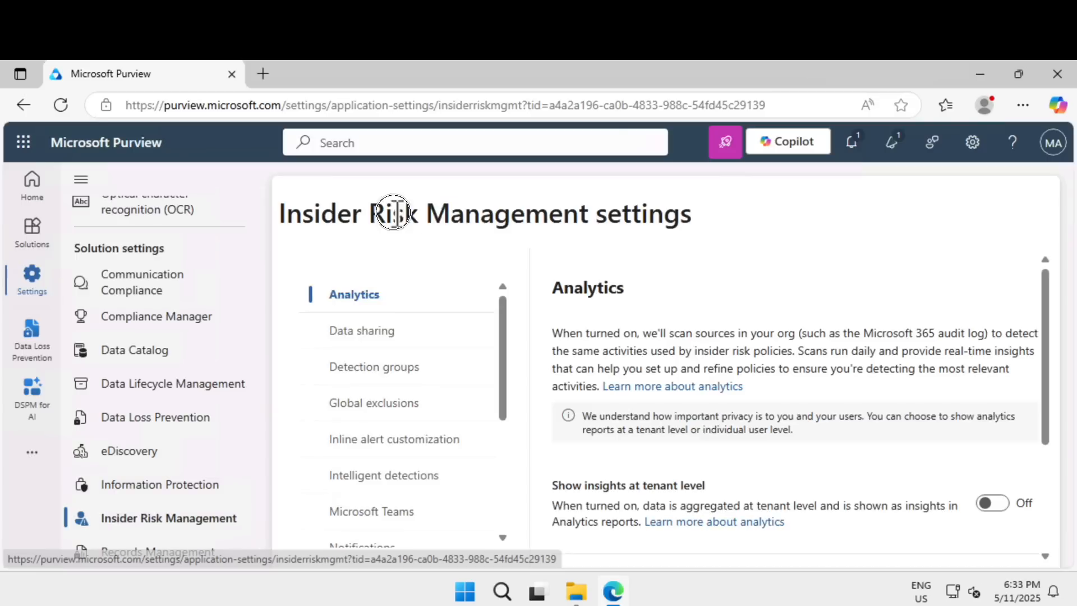
Look over the Insider Risk Management Analytics settings and open the policy indicators.
drag(336, 213, 631, 221)
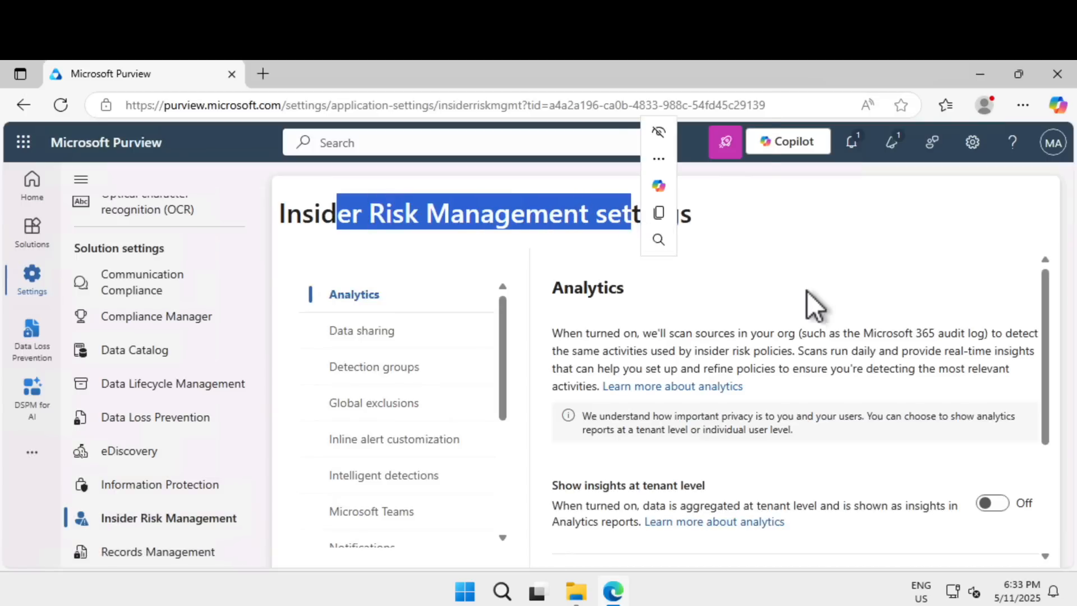
scroll(809, 298, down, 3)
scroll(324, 432, down, 4)
scroll(324, 431, up, 4)
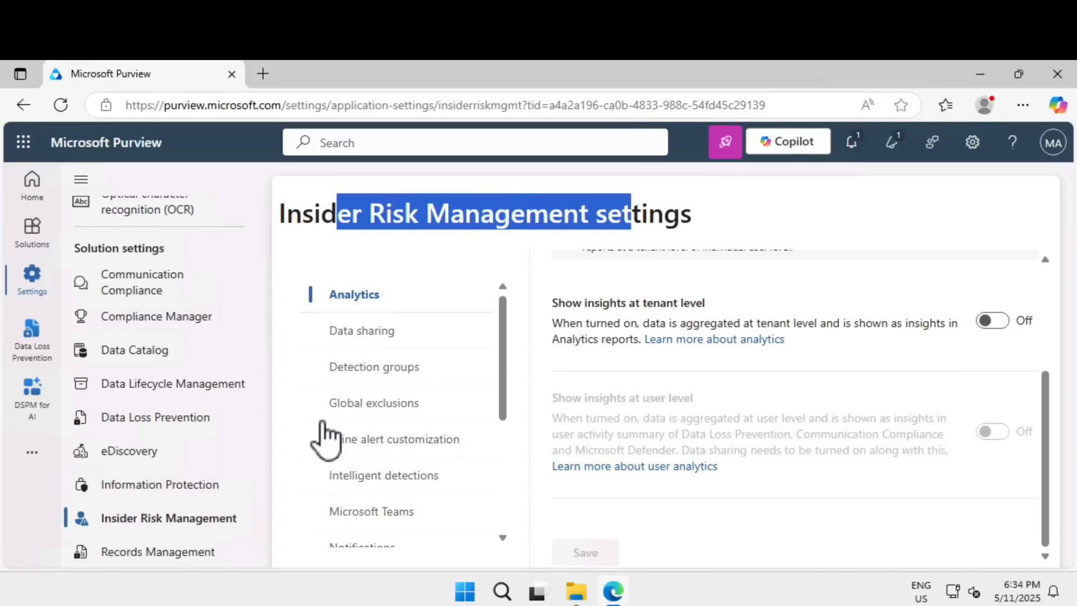
scroll(324, 435, down, 2)
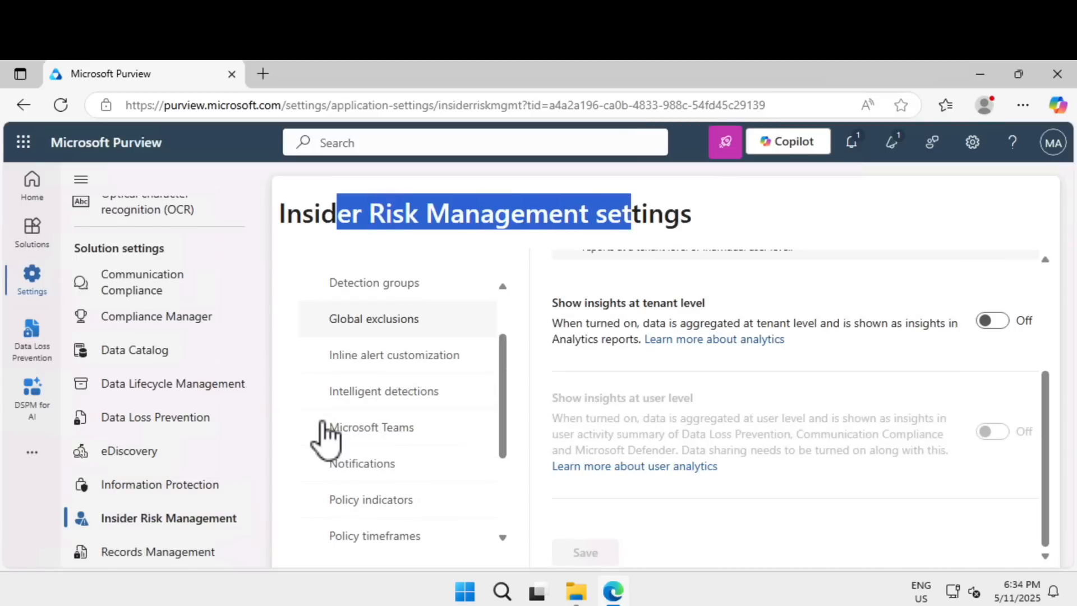
click(373, 505)
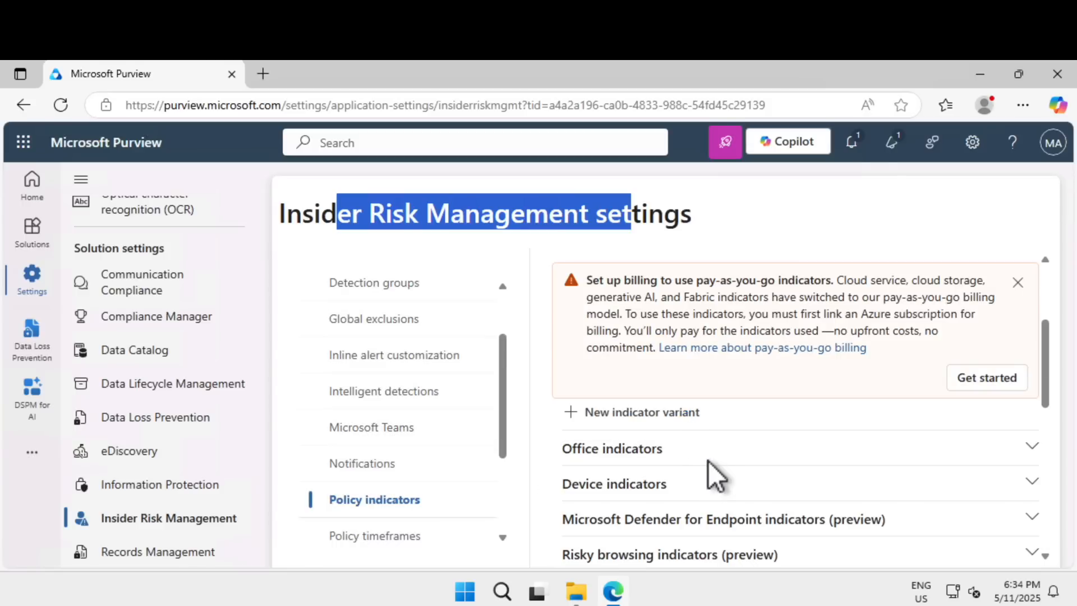
Expand the Risky browsing indicators (preview) and select all of them.
scroll(708, 460, down, 5)
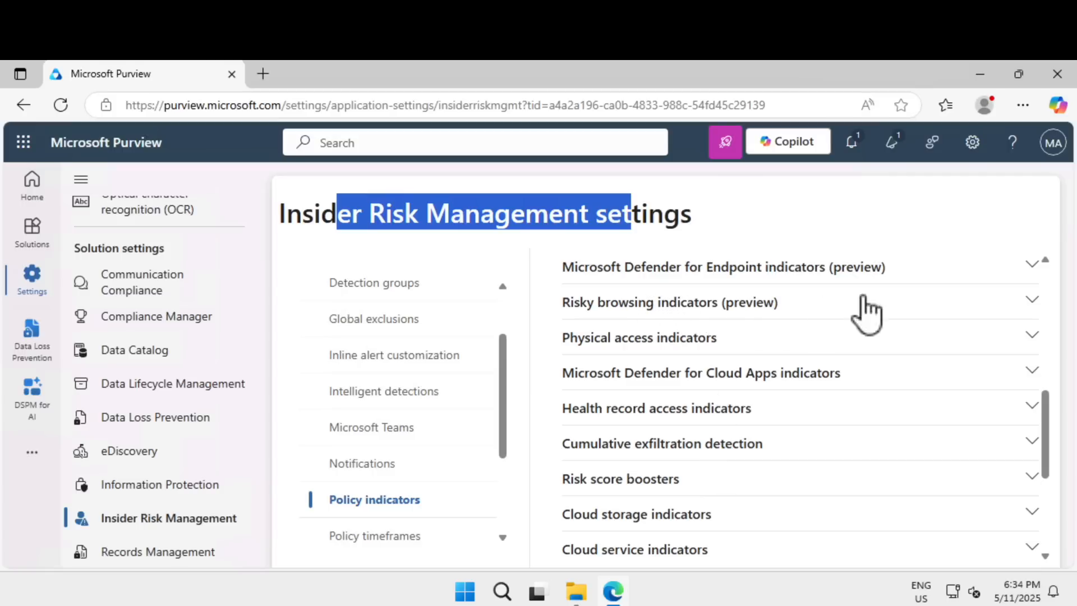
click(1004, 304)
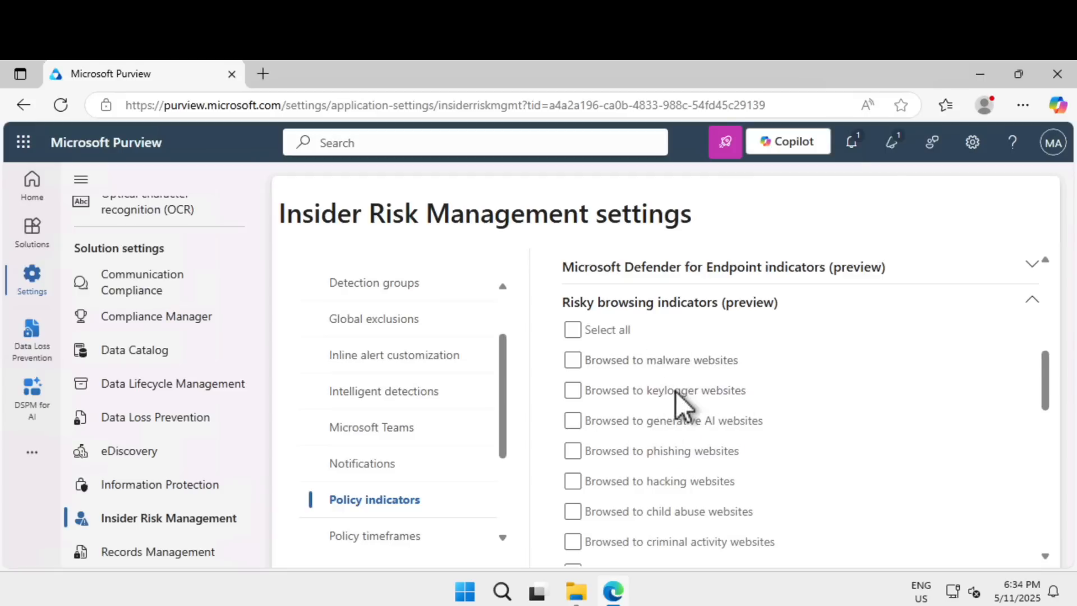
click(605, 332)
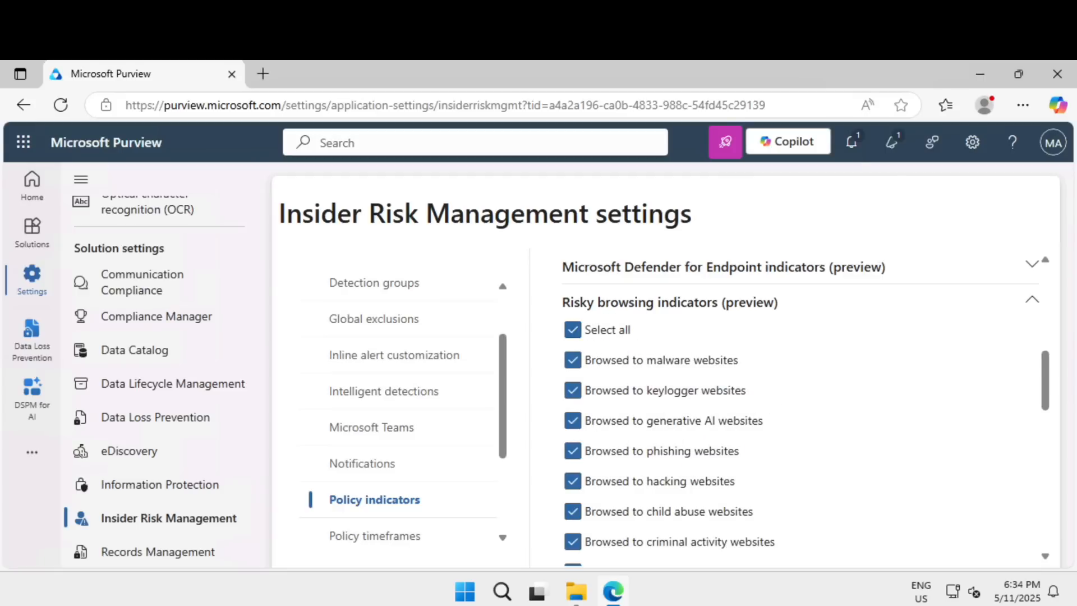
Expand the Generative AI apps (preview) indicator group to view its categories, and save the policy indicator settings.
scroll(813, 488, down, 10)
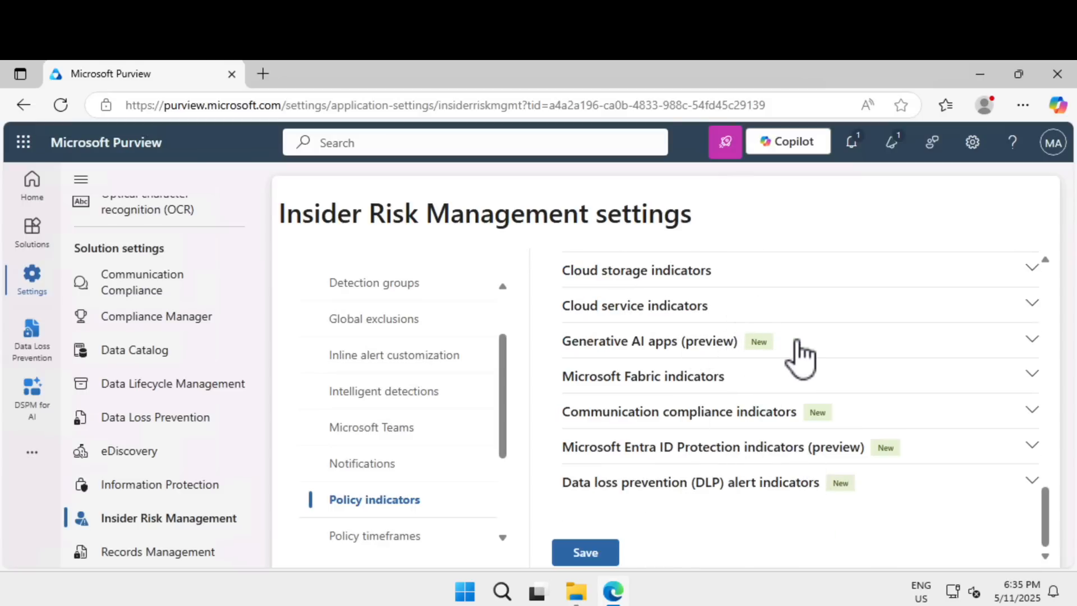
click(698, 343)
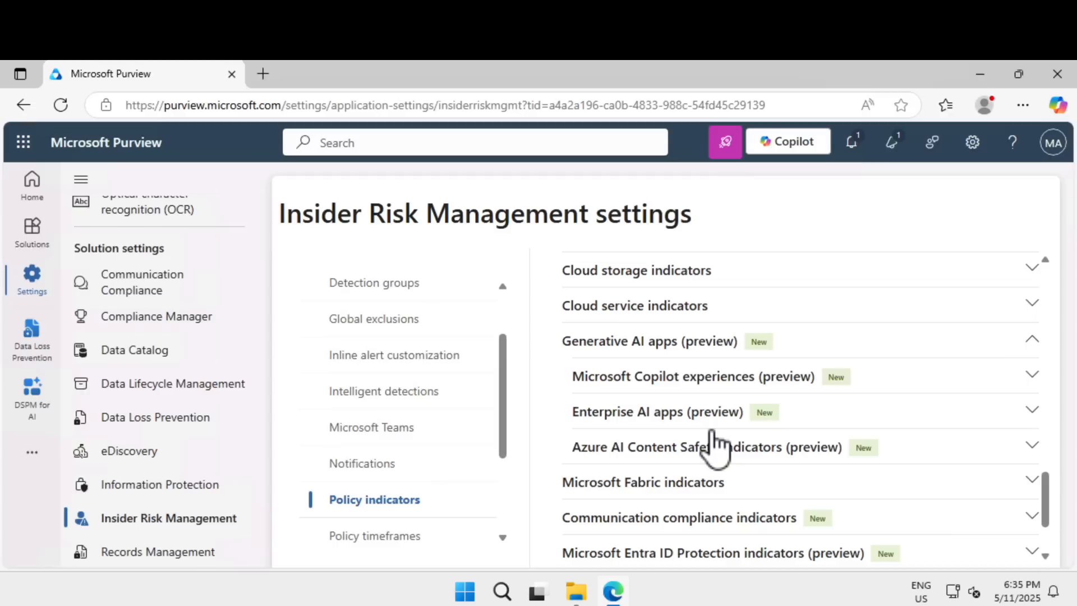
scroll(716, 446, down, 3)
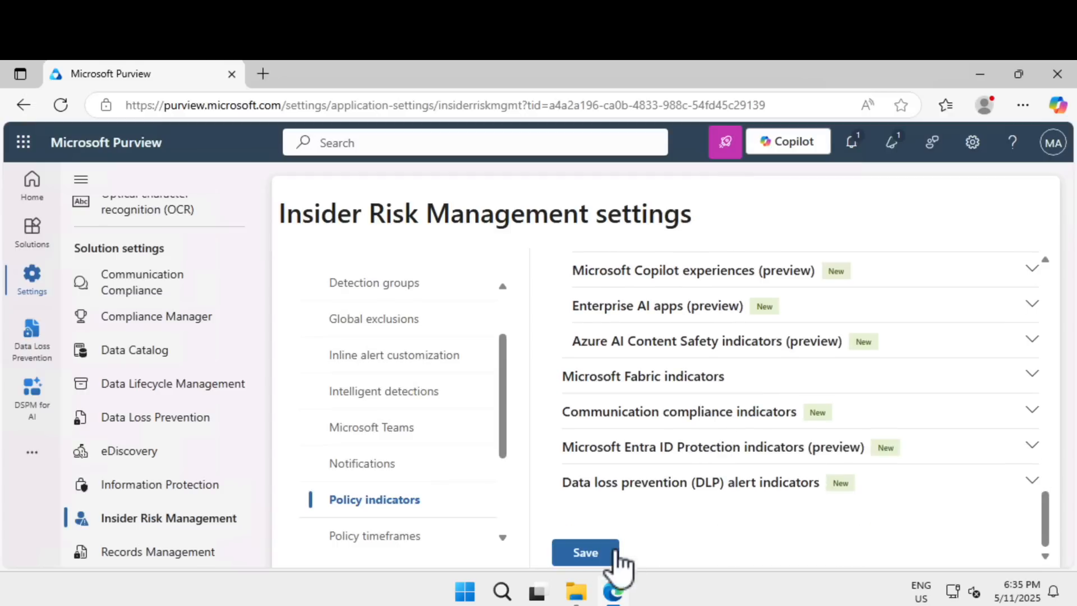
click(596, 555)
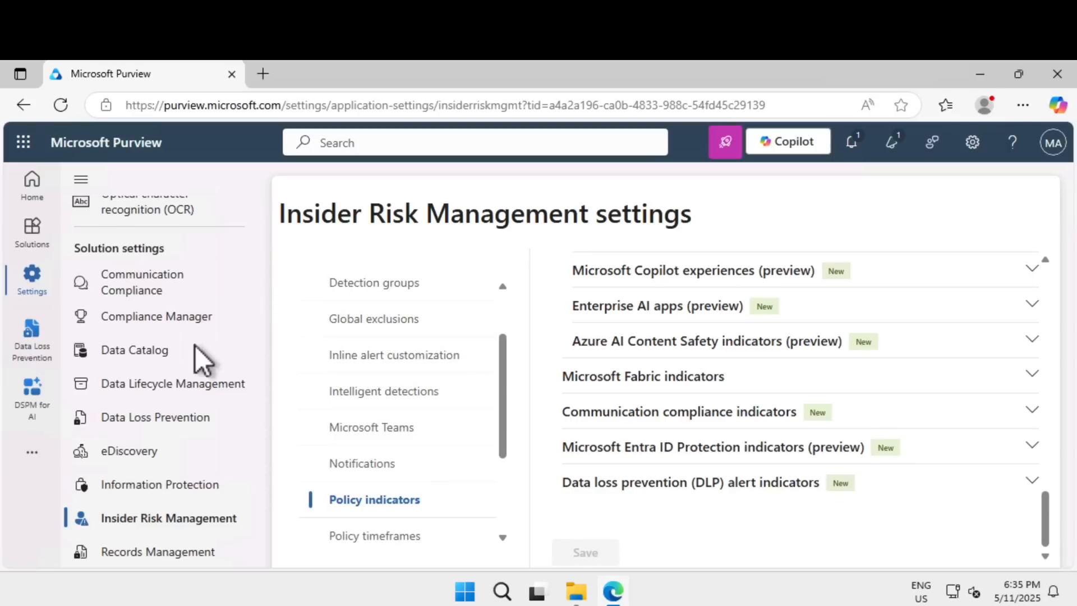
Switch to the Insider Risk Management solution and open its policies list.
click(36, 249)
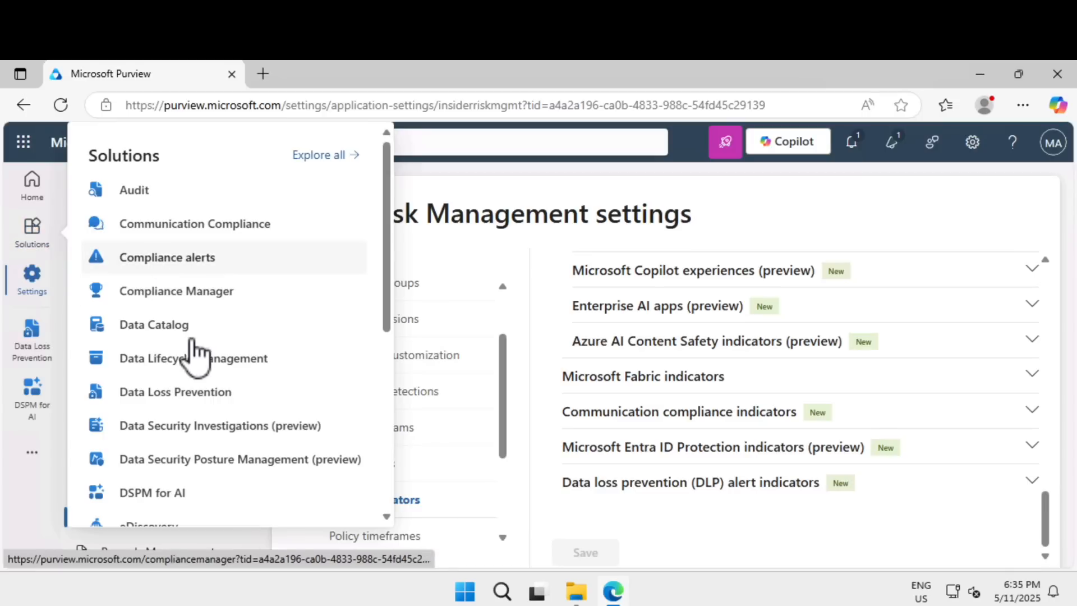
scroll(194, 356, down, 4)
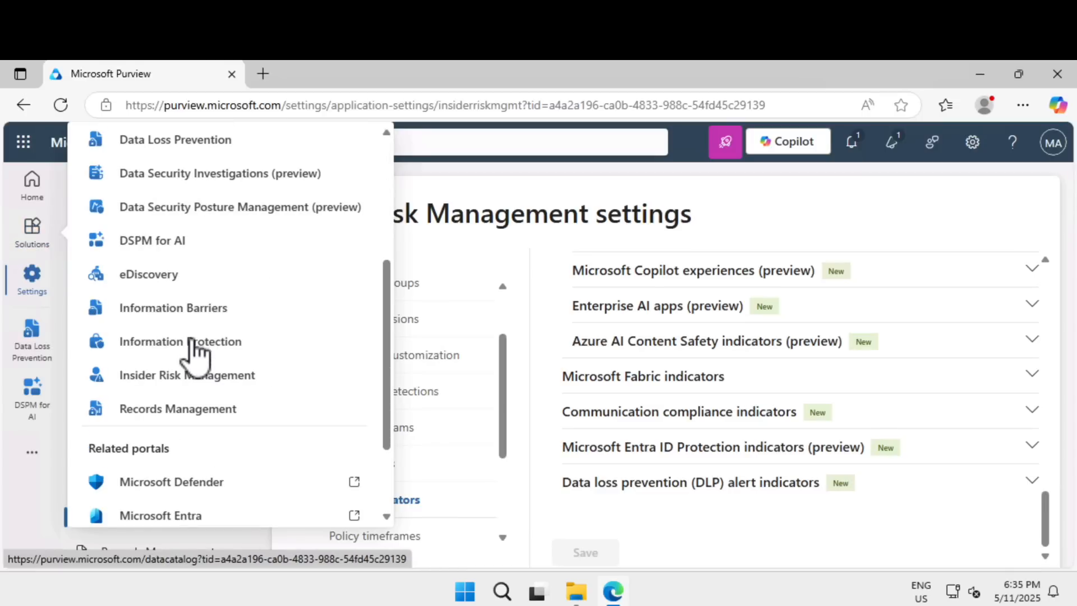
click(208, 381)
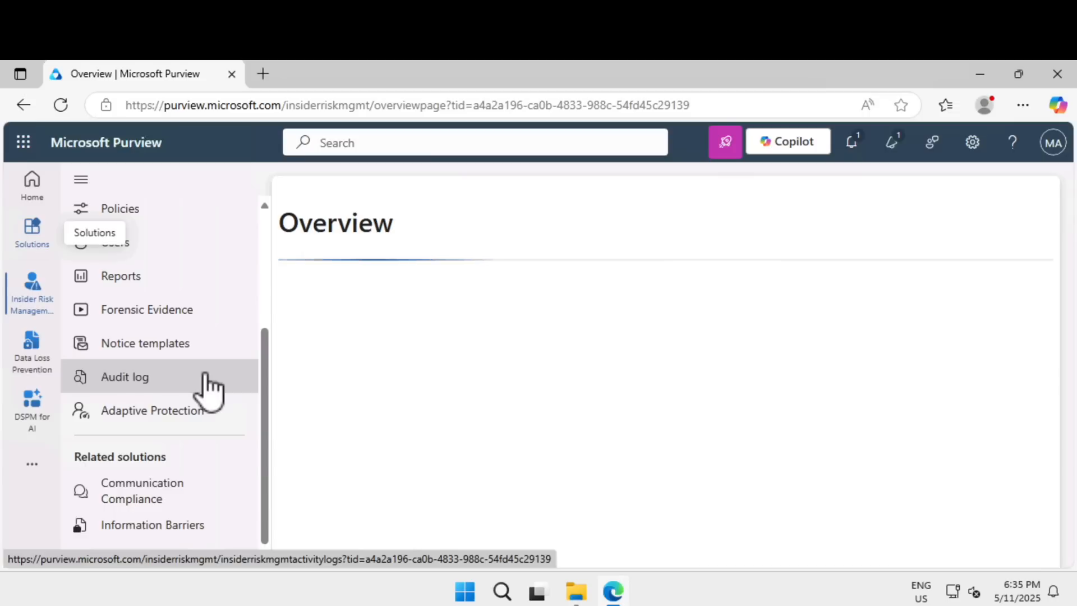
click(163, 214)
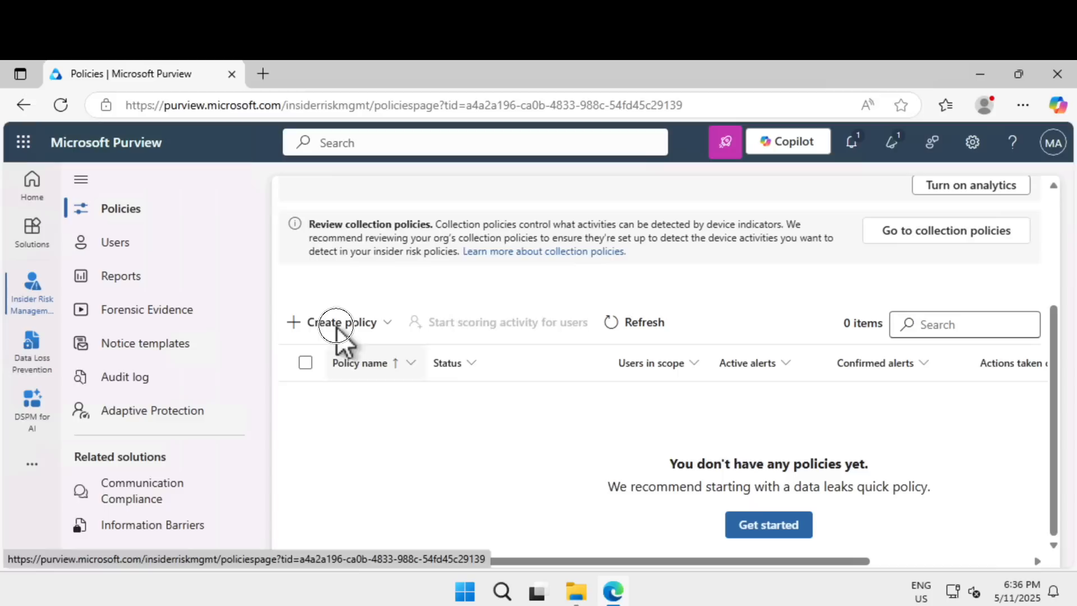
Start a custom insider risk policy based on the Risky browser usage (preview) template.
click(338, 325)
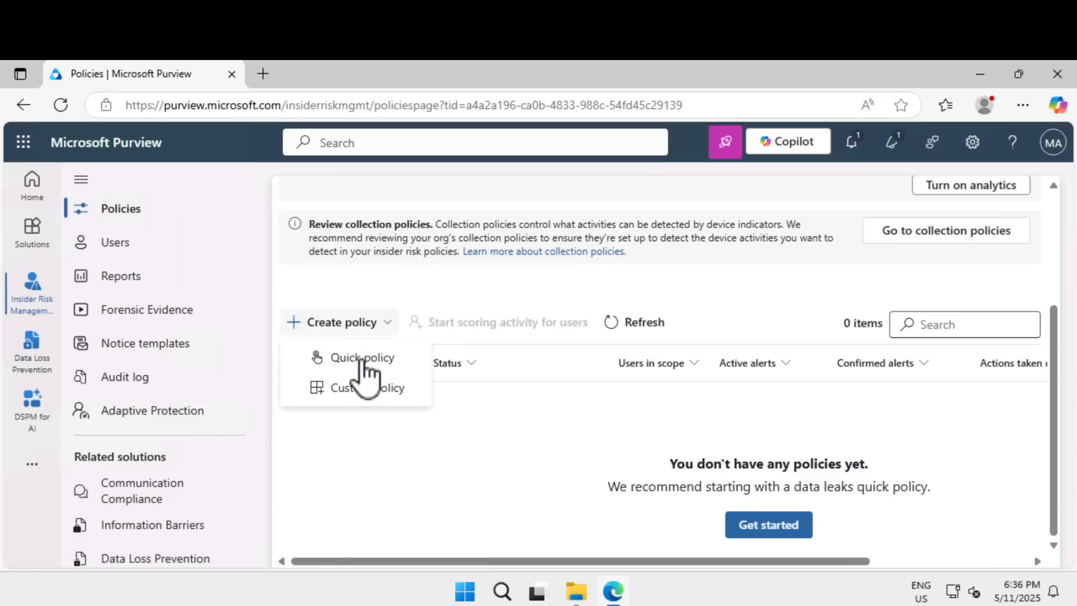
click(391, 400)
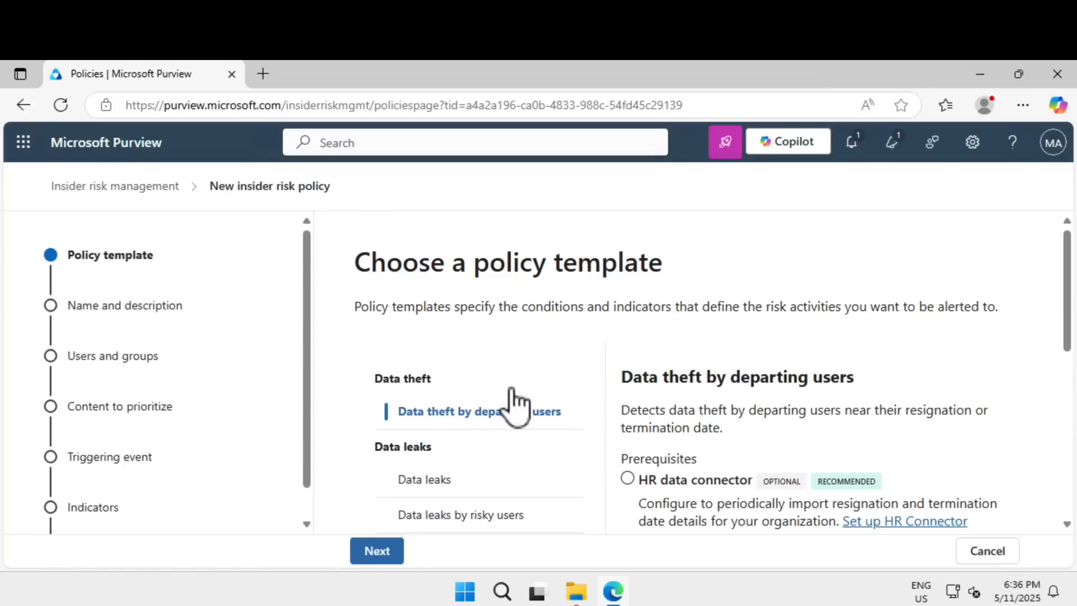
scroll(512, 402, down, 1)
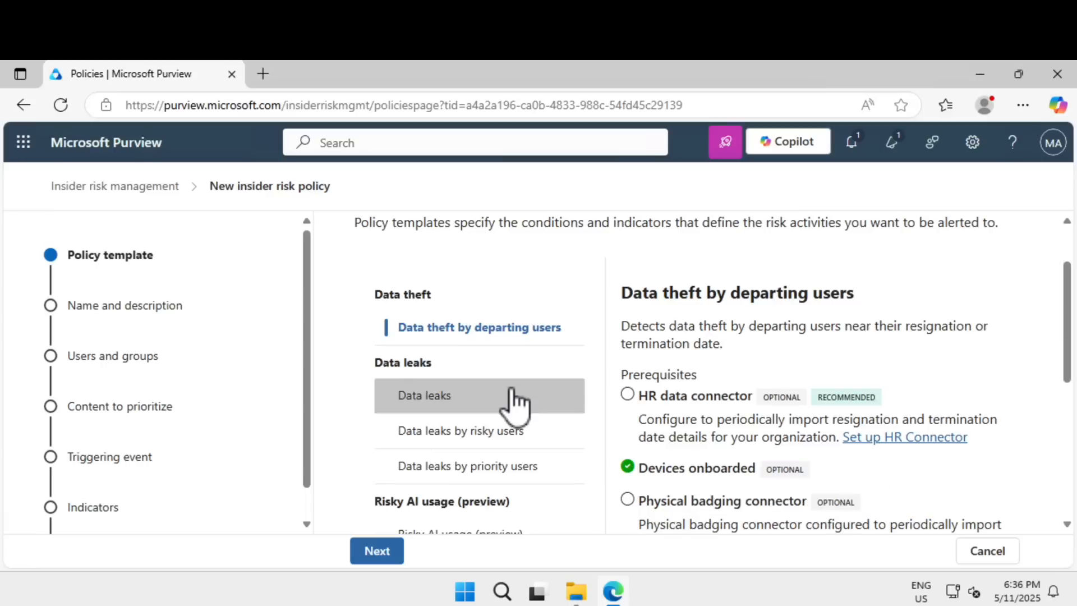
scroll(511, 389, down, 2)
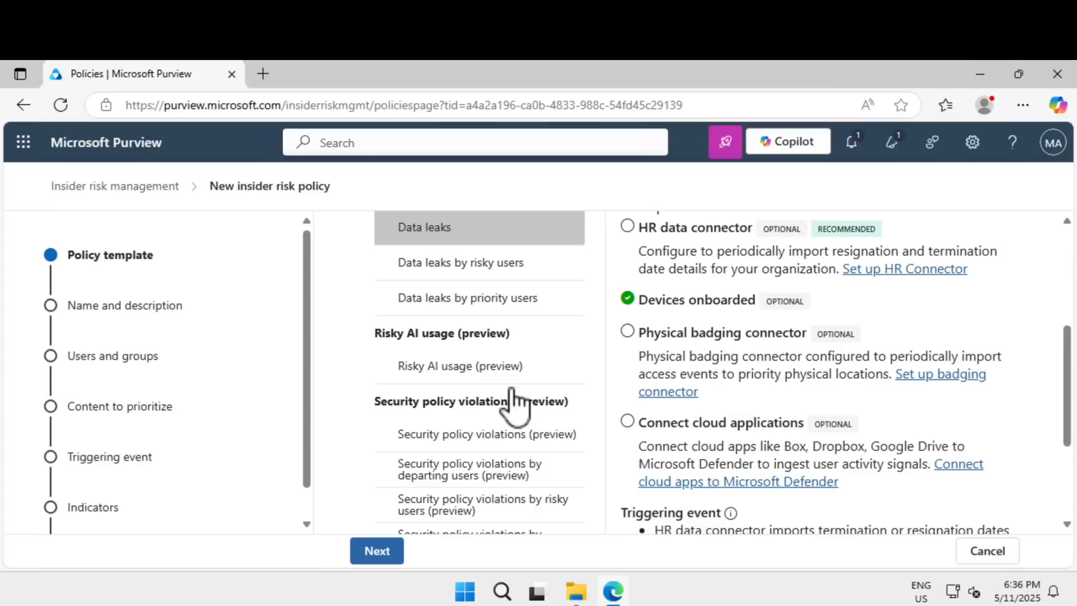
scroll(510, 388, down, 2)
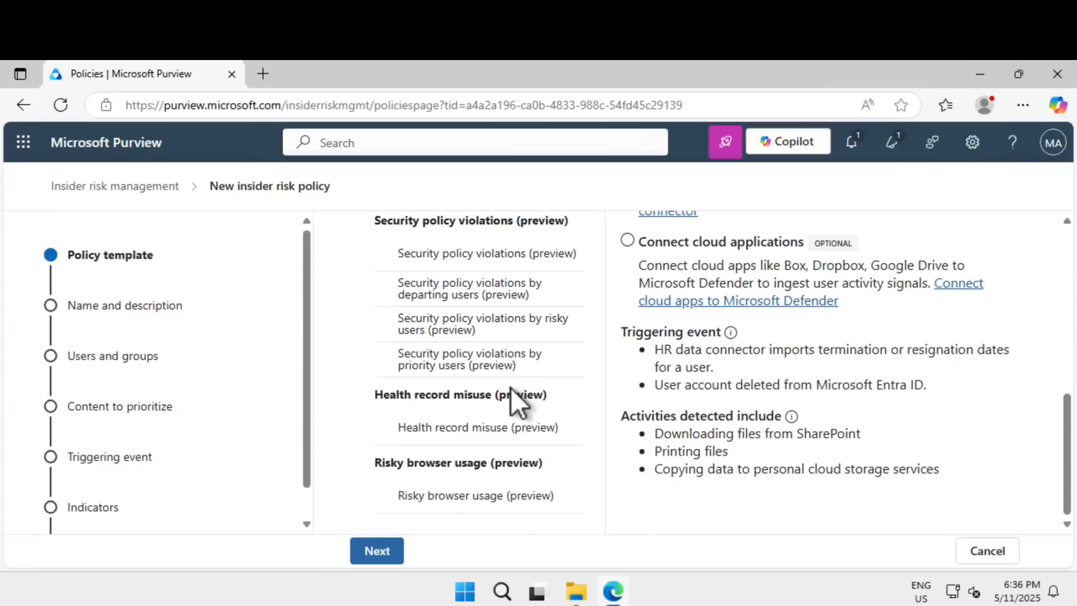
click(469, 502)
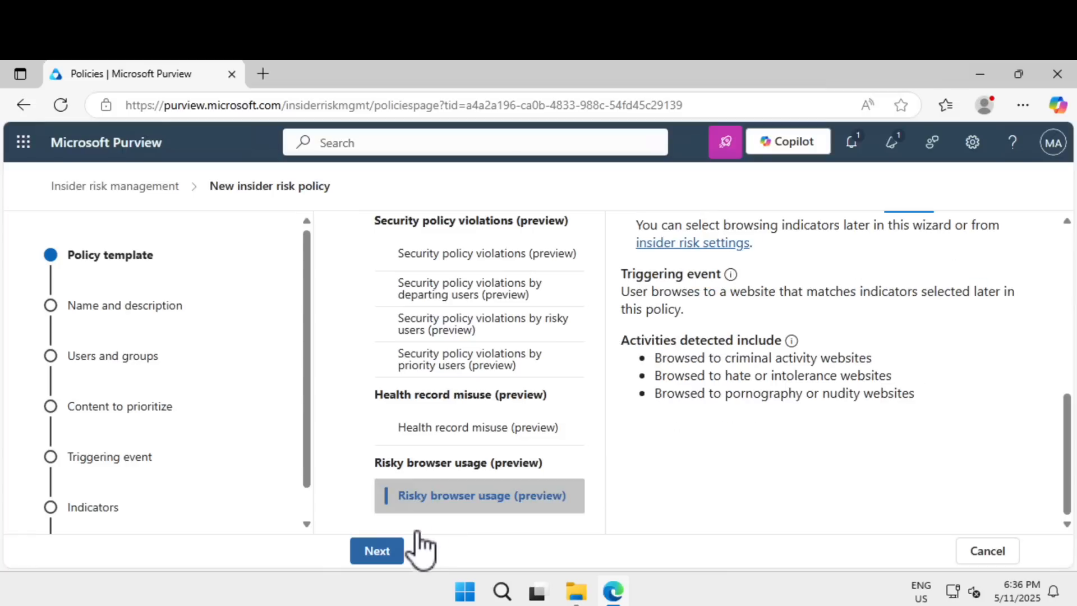
click(393, 552)
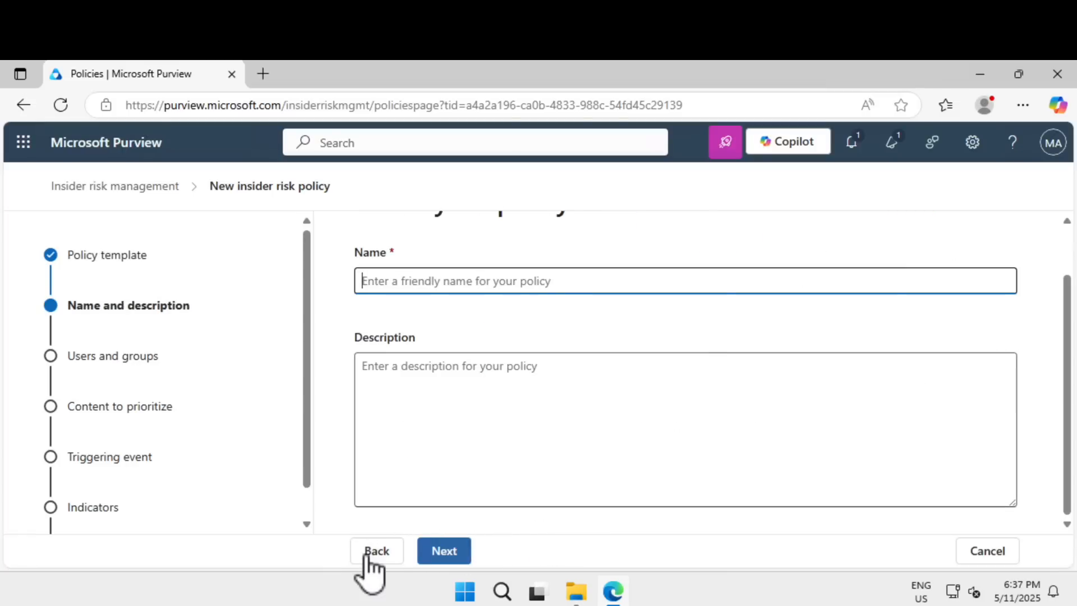
Go back to the policy template, review the prerequisites for Risky browser usage, and return to the name and description page.
click(395, 555)
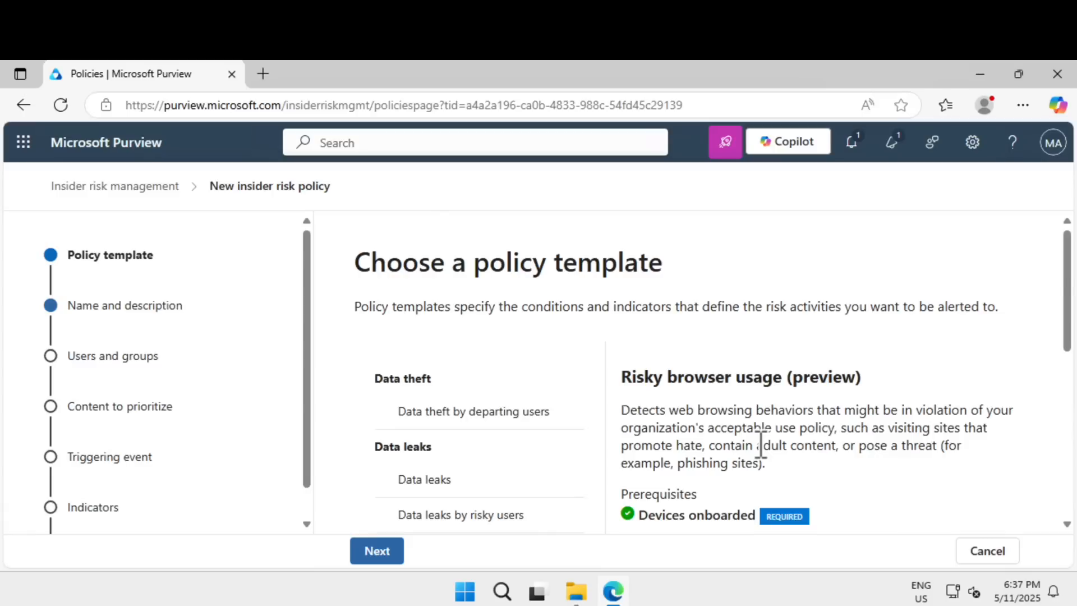
scroll(761, 444, down, 3)
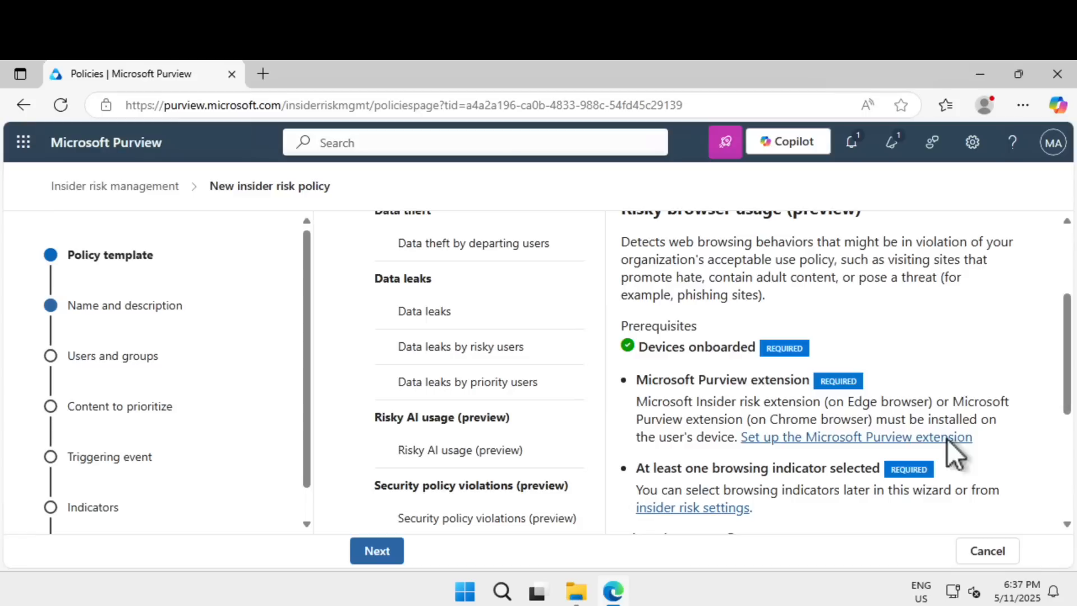
click(387, 555)
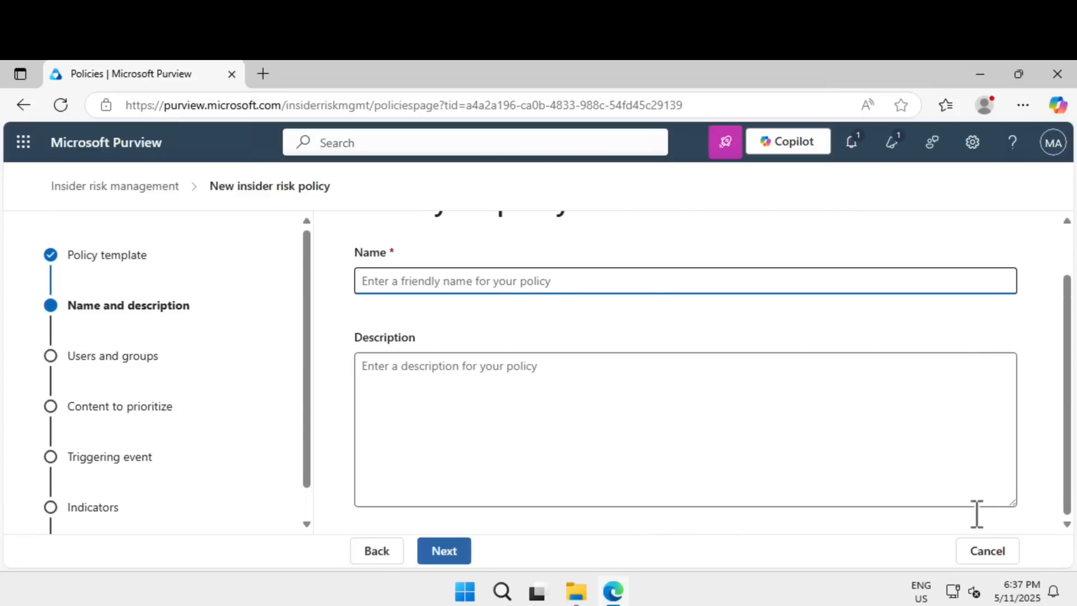
Name the policy "Sensitive Data Protection" and describe it as "Track and protect against risky browsing activities.".
text(Sensitive Data Protection)
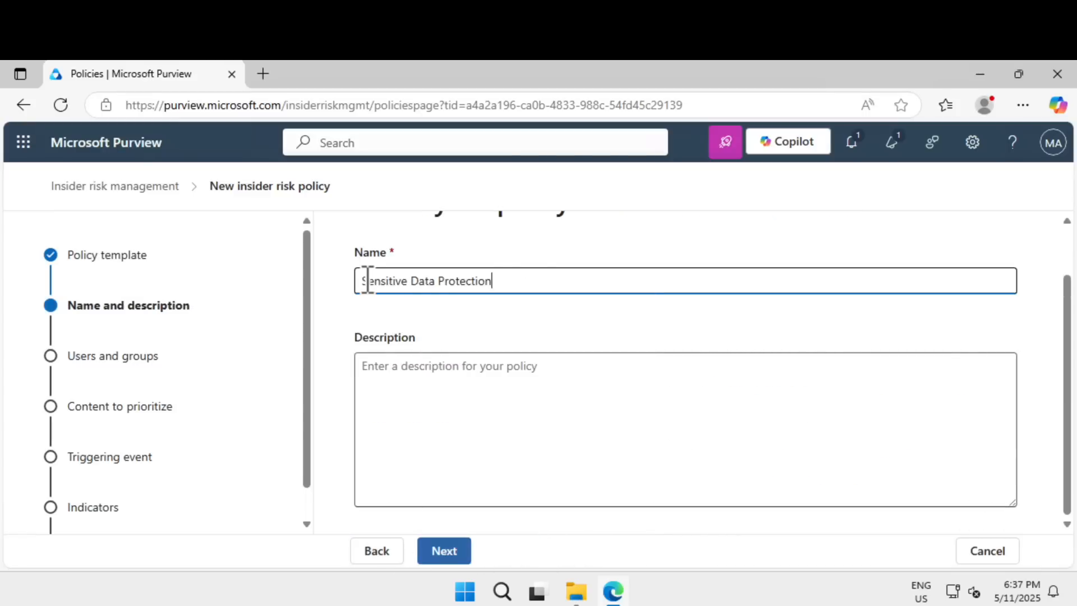
drag(363, 279, 574, 280)
click(491, 410)
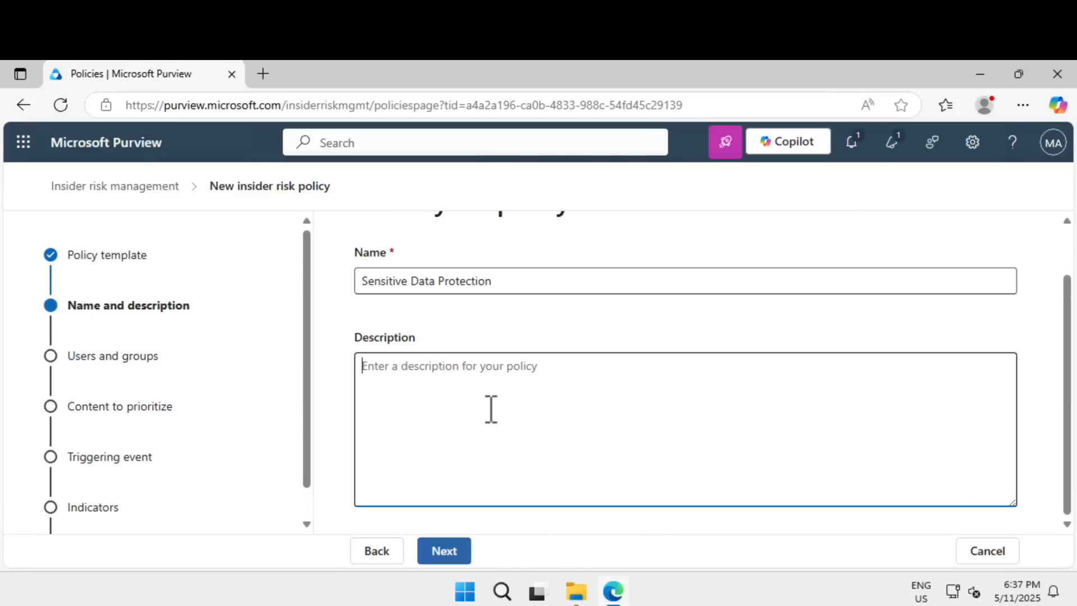
text(Track and protect against risky browsing activities.)
click(443, 369)
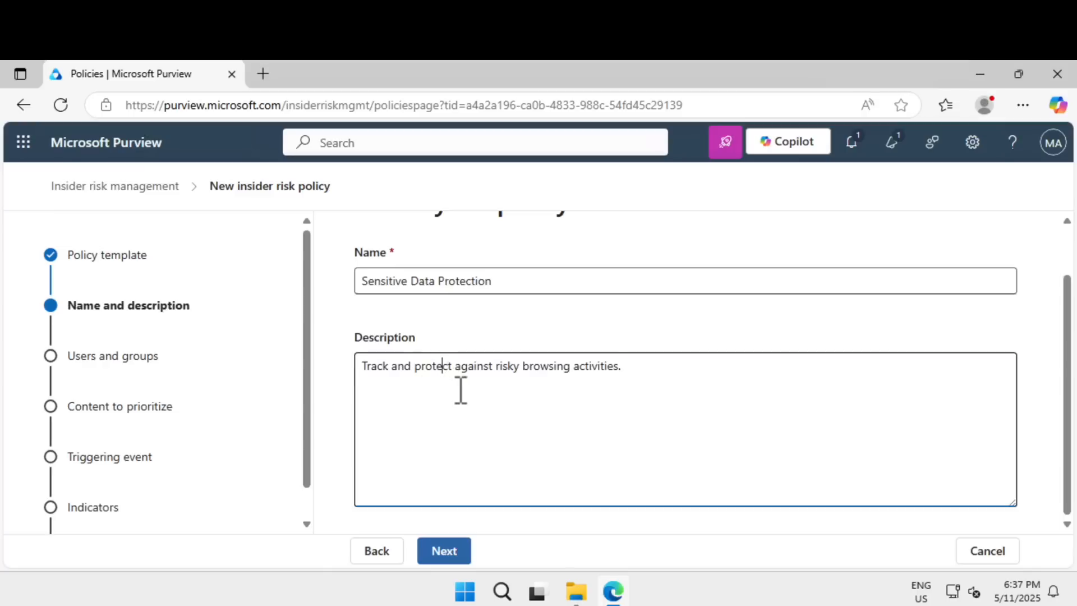
drag(381, 370, 681, 372)
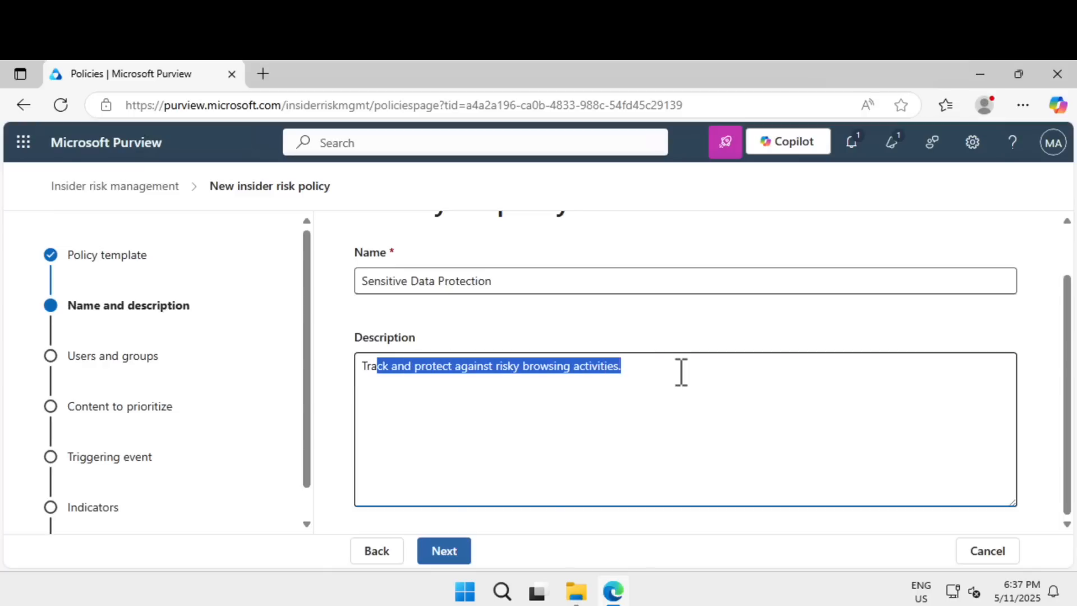
click(446, 552)
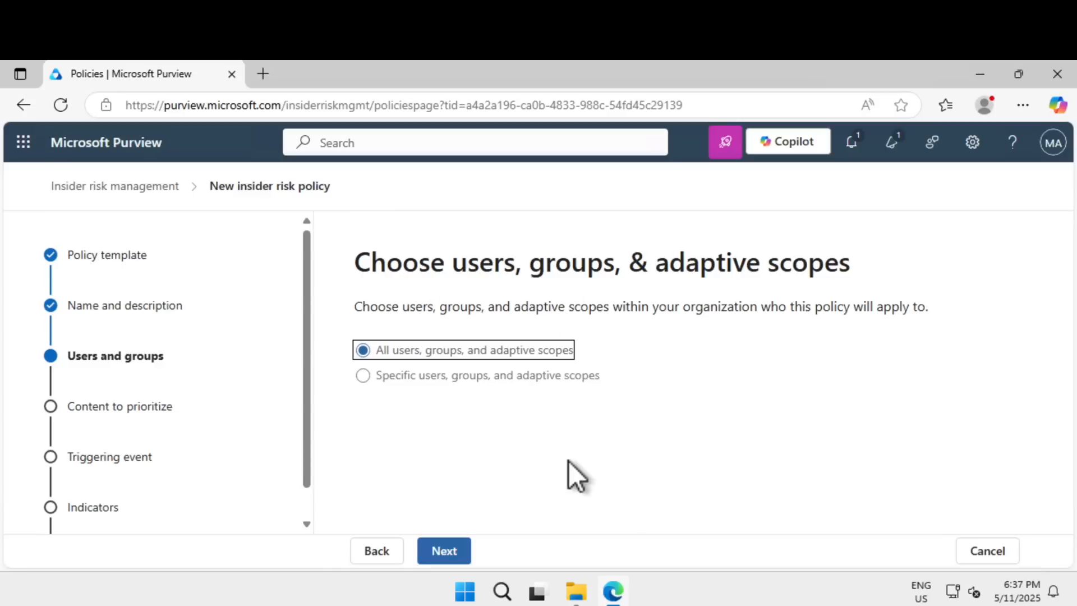
Apply the policy to all users, groups, and adaptive scopes, with no exclusions and no content prioritization.
click(456, 552)
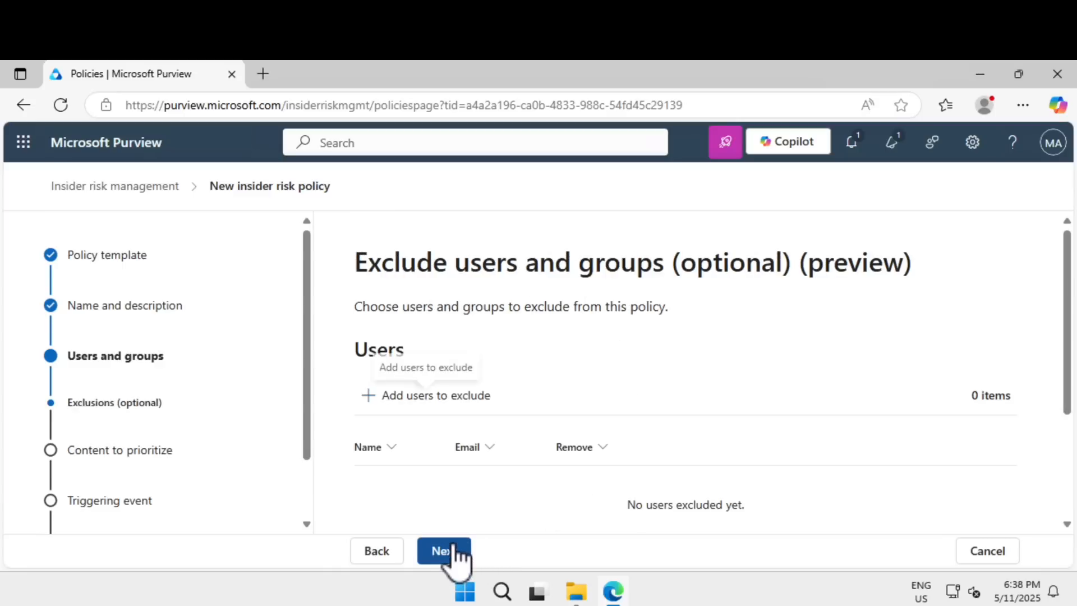
click(456, 553)
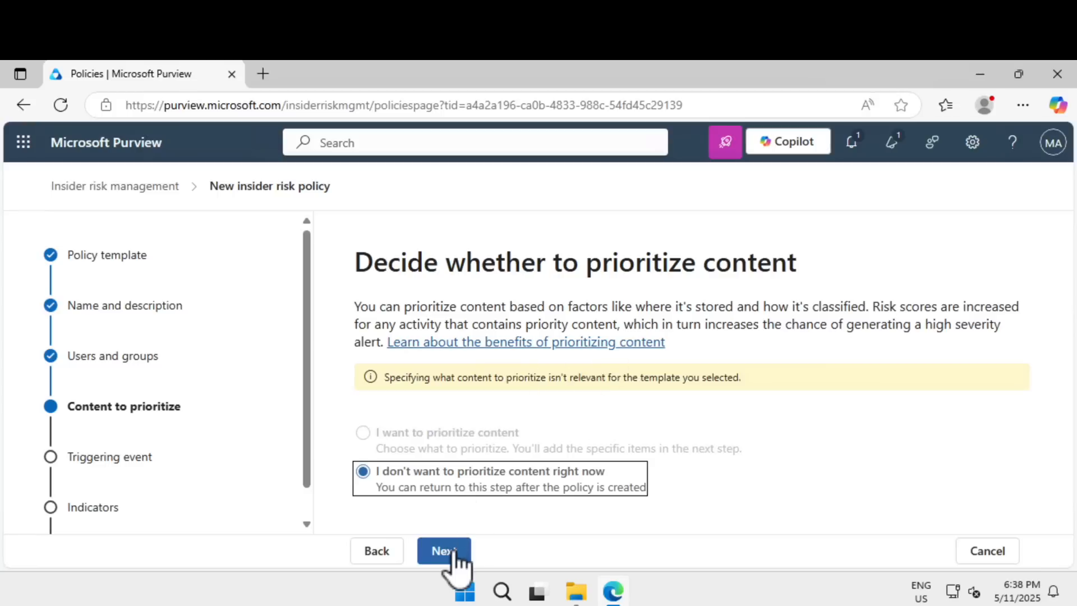
click(455, 553)
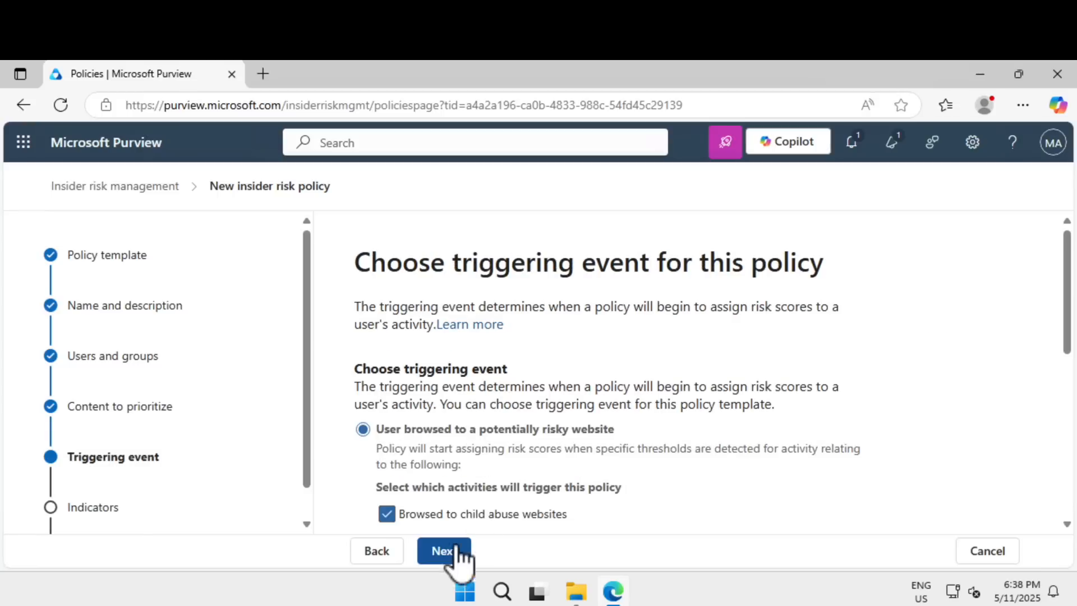
Keep all risky website activities as triggering events for the policy and apply the built-in trigger thresholds.
scroll(680, 400, down, 2)
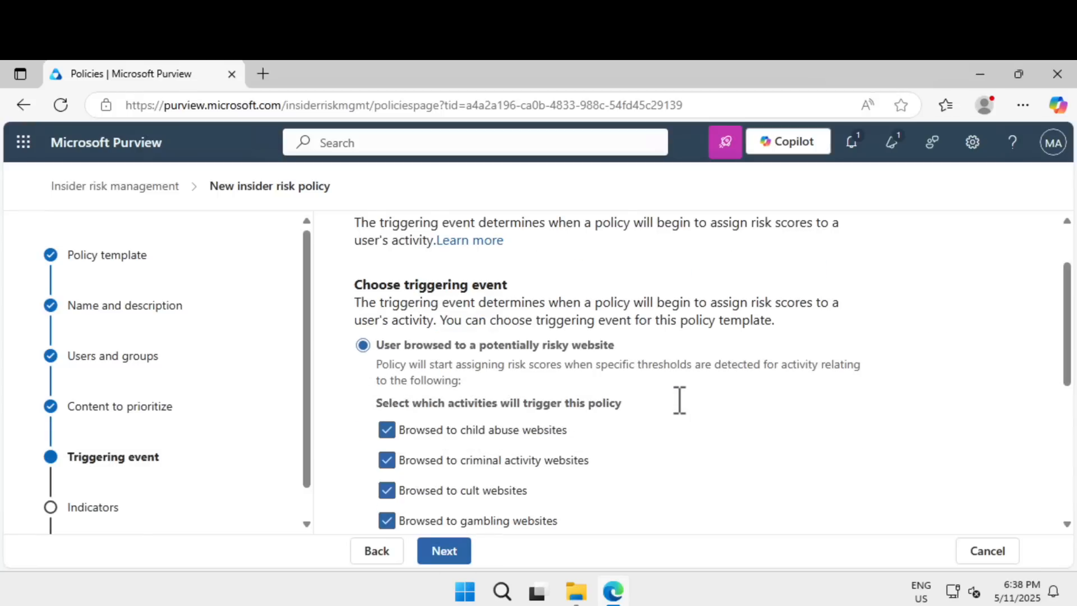
scroll(538, 312, down, 2)
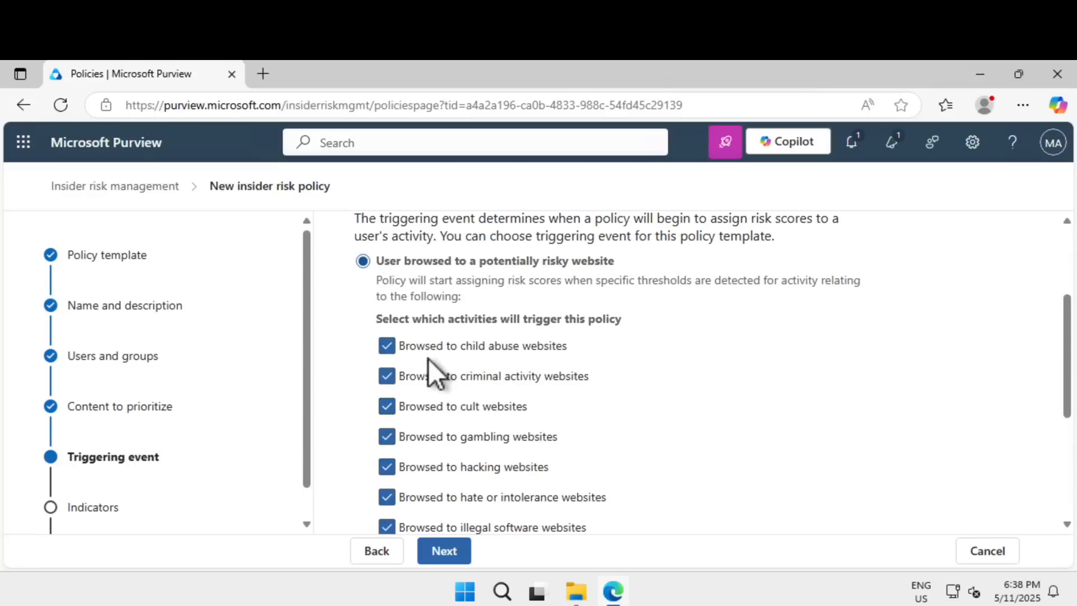
scroll(501, 402, down, 3)
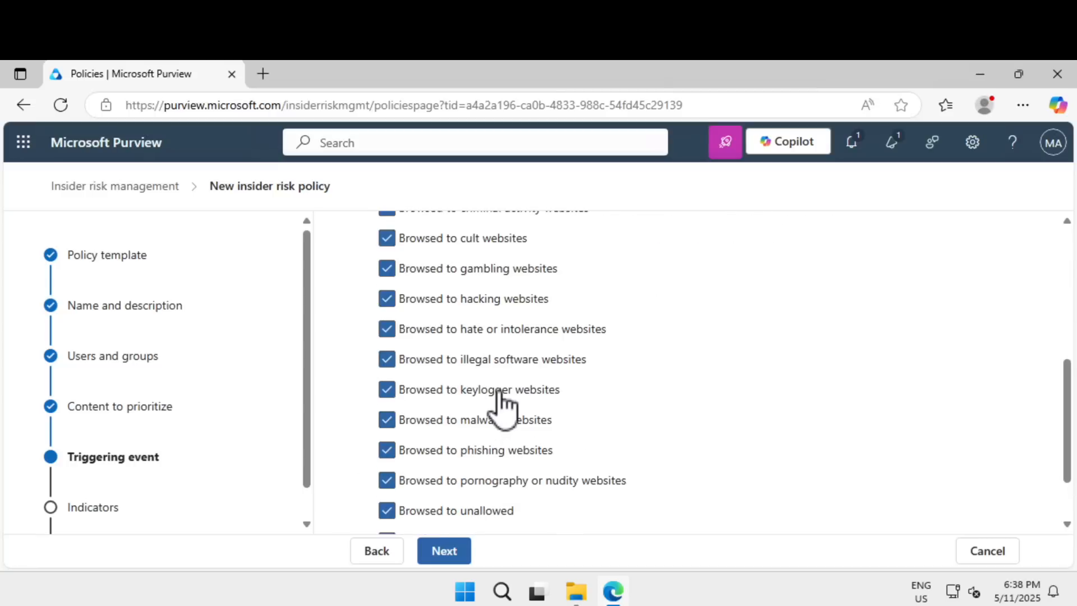
scroll(501, 399, down, 2)
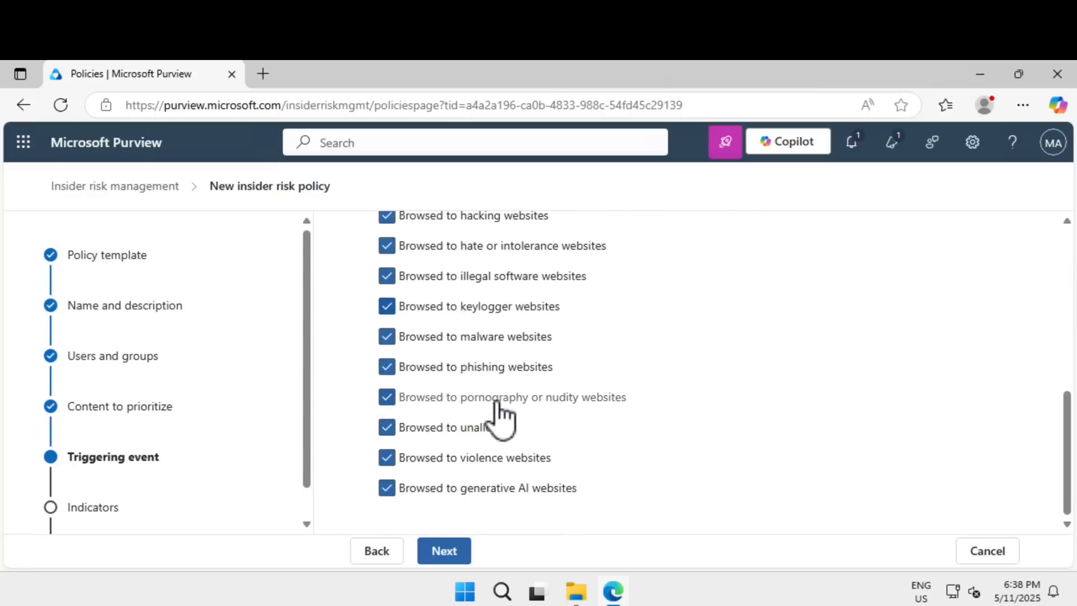
click(444, 551)
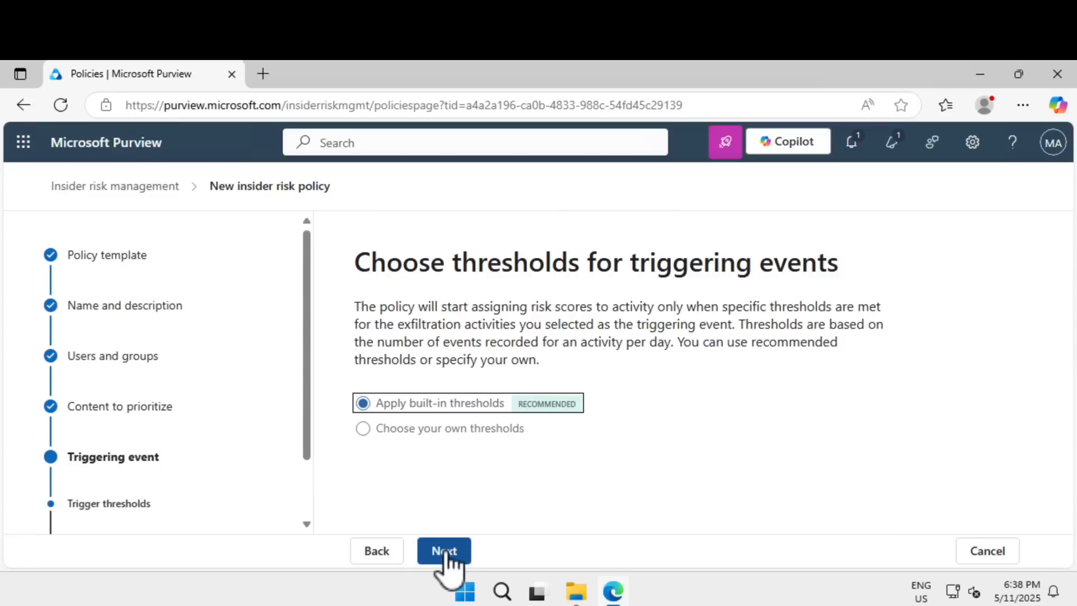
click(445, 551)
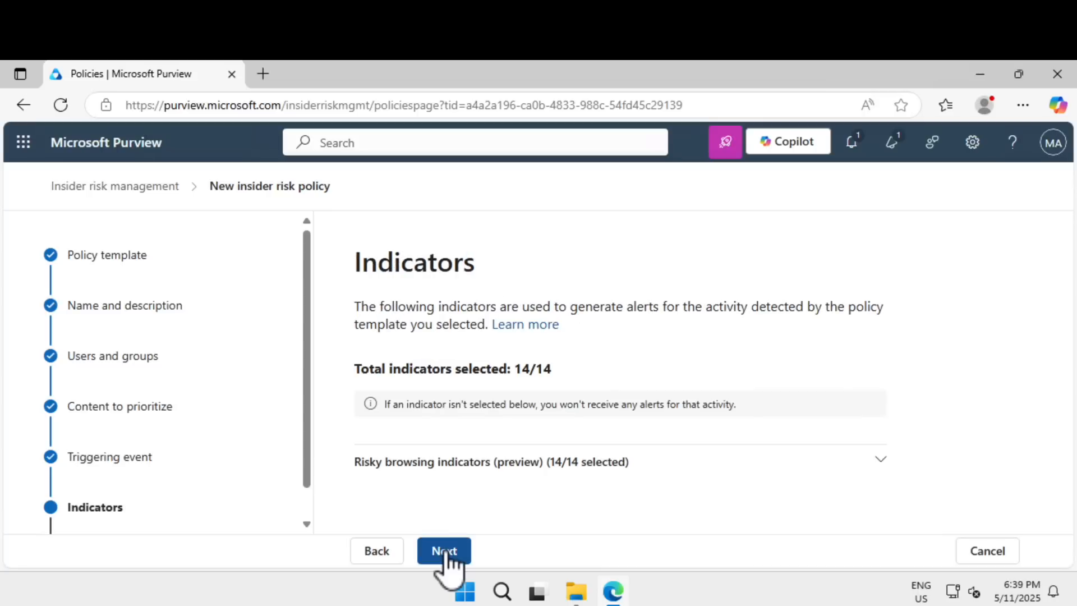
Review the policy's risky browsing indicators, keep them all selected, and apply the thresholds provided by Microsoft.
click(532, 468)
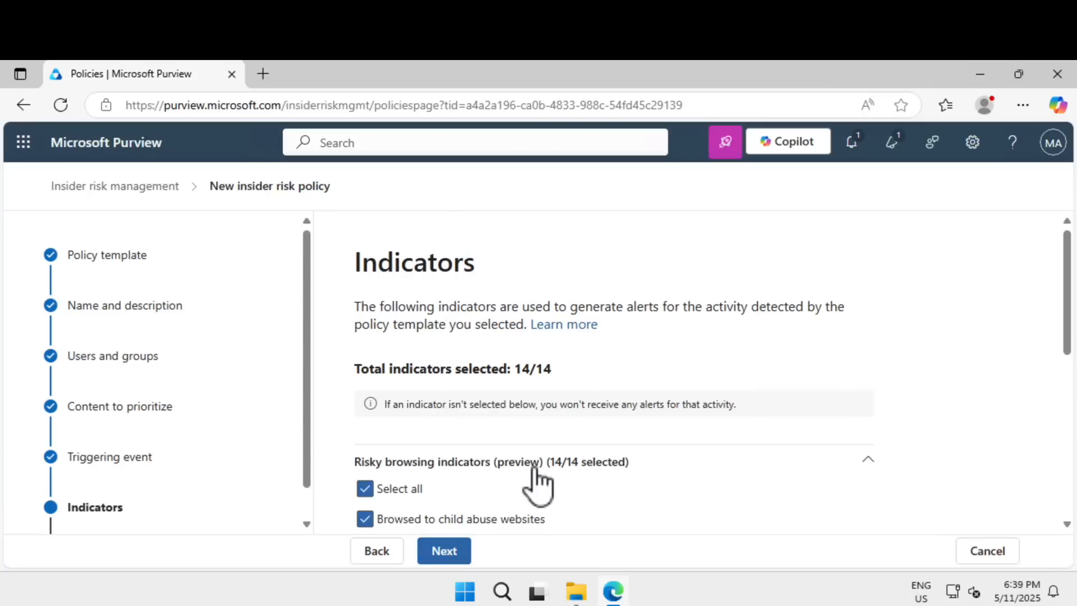
scroll(534, 480, down, 3)
scroll(534, 481, down, 3)
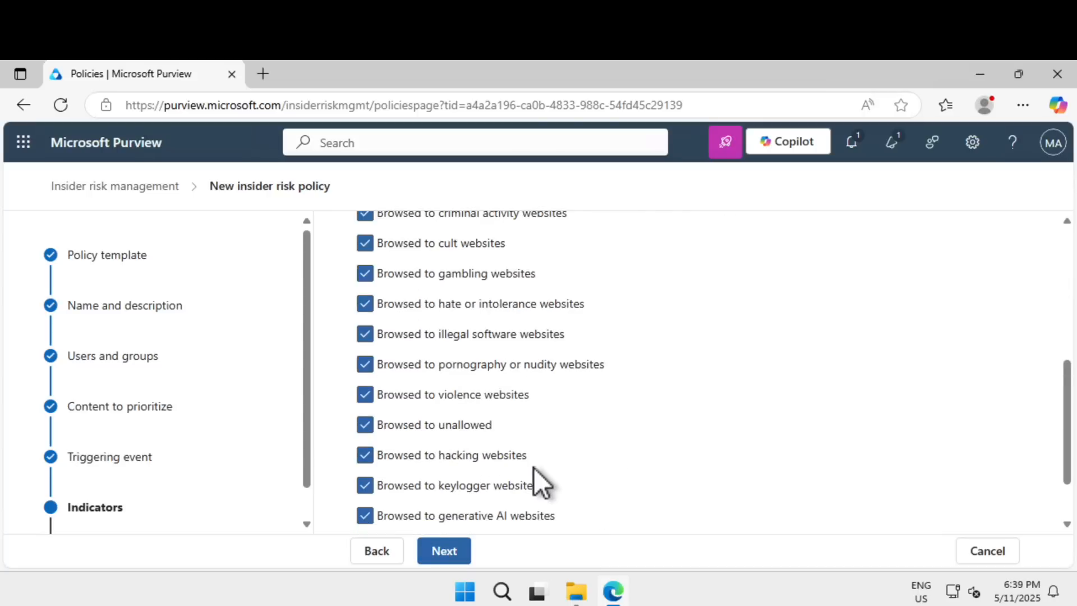
scroll(533, 466, down, 1)
scroll(533, 467, up, 5)
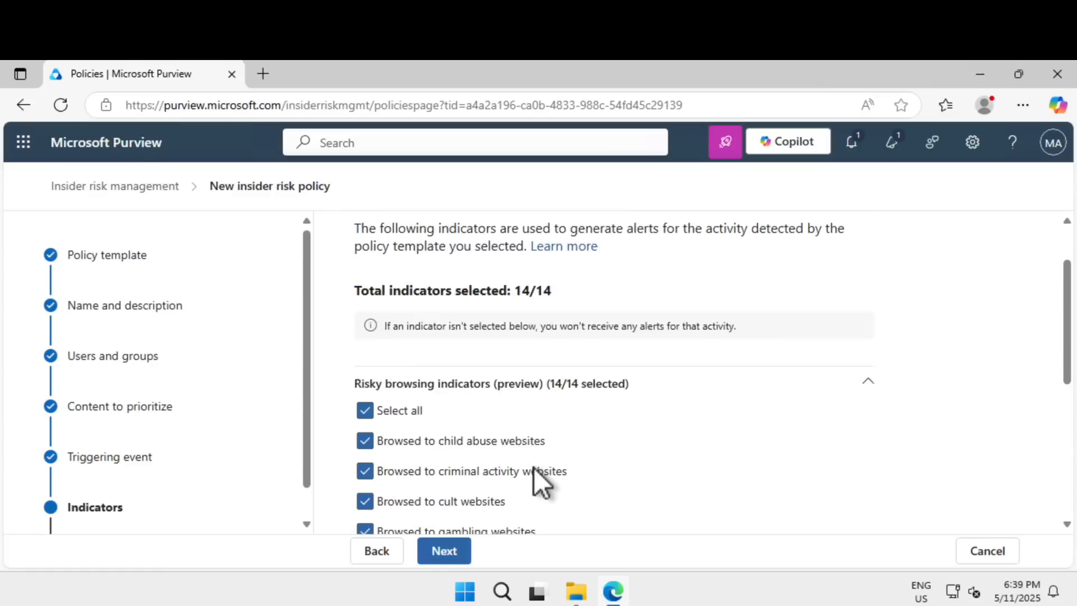
scroll(534, 467, up, 2)
scroll(539, 477, down, 5)
click(444, 552)
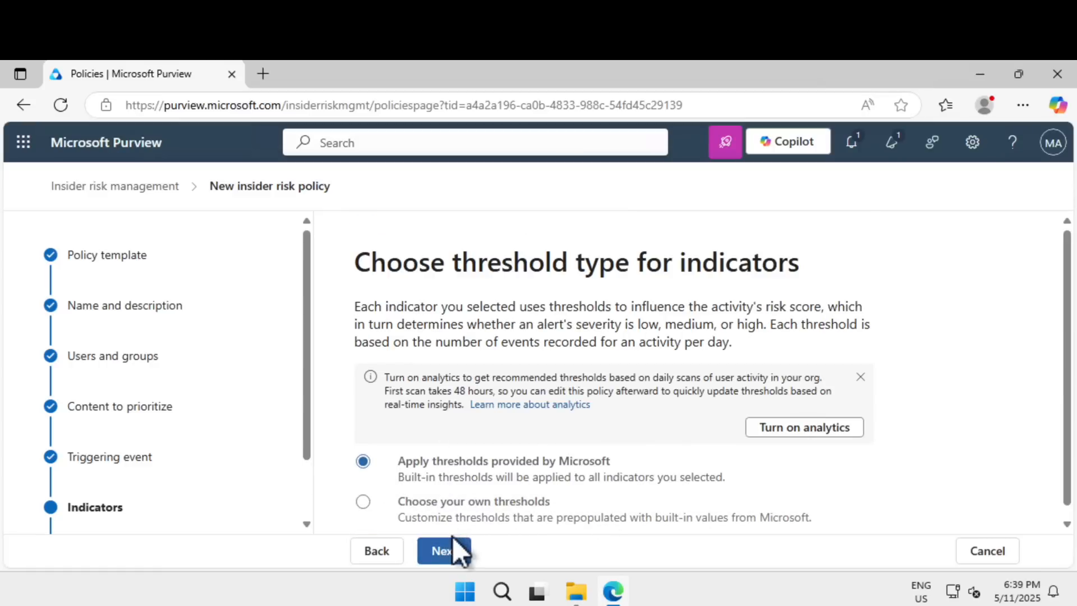
click(454, 552)
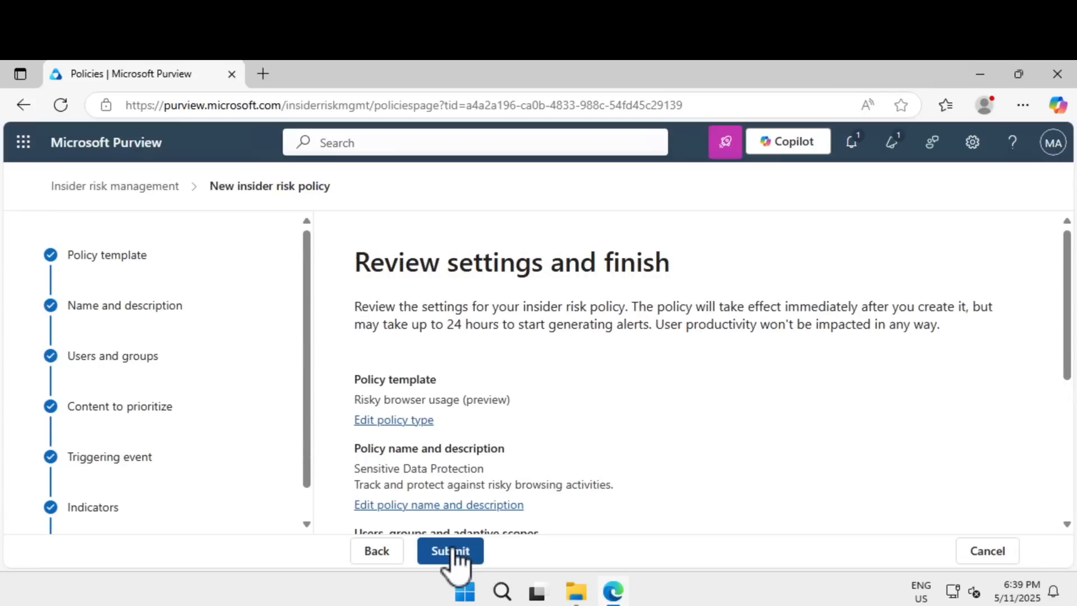
Submit the Sensitive Data Protection policy, finish the wizard with the default email alert option, and dismiss the feedback survey.
click(476, 555)
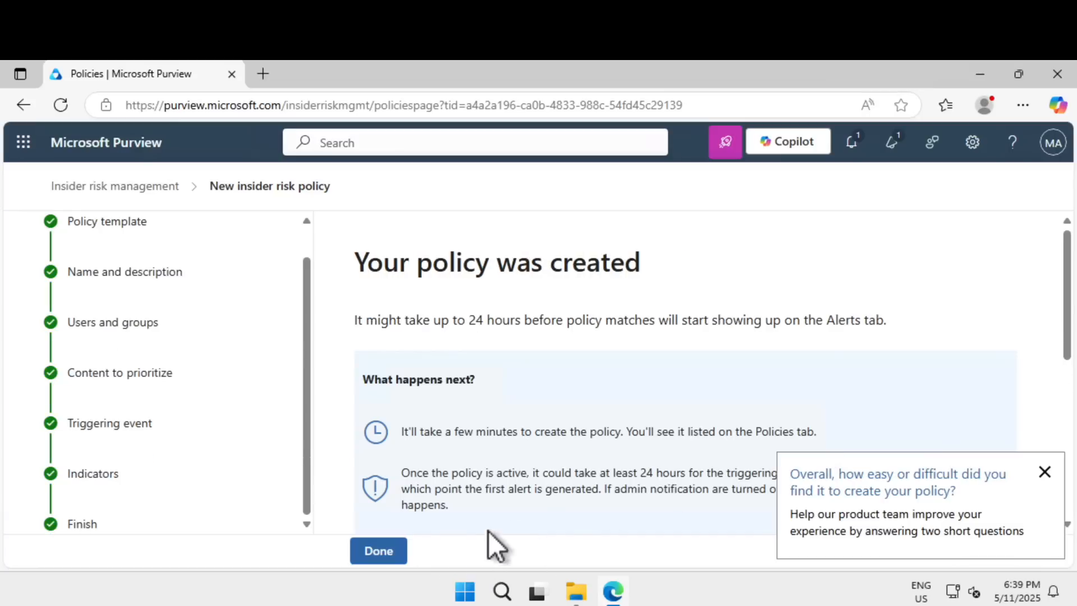
scroll(563, 432, down, 5)
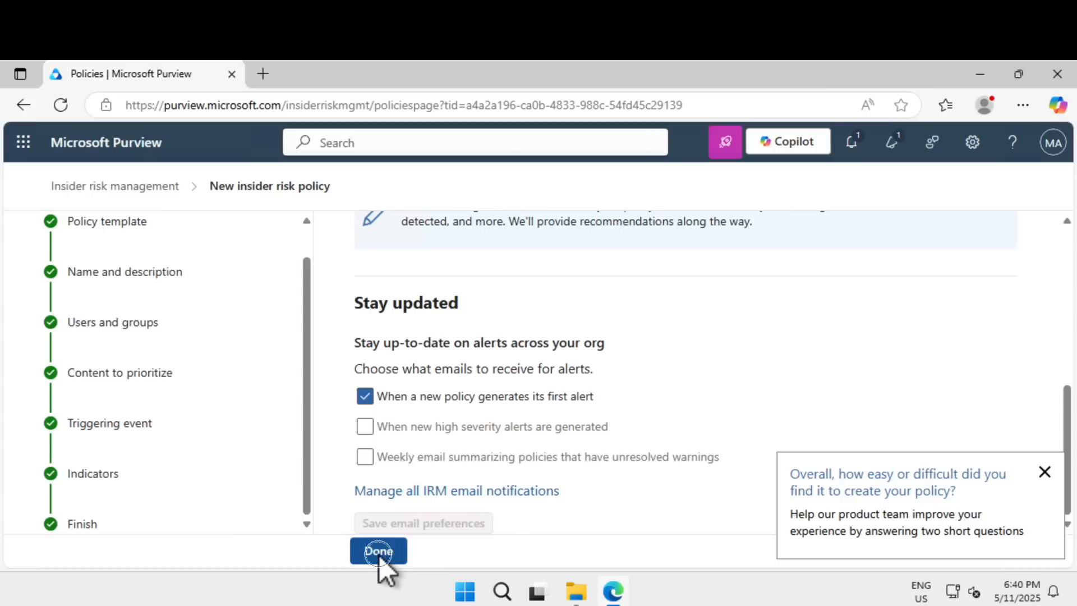
click(379, 553)
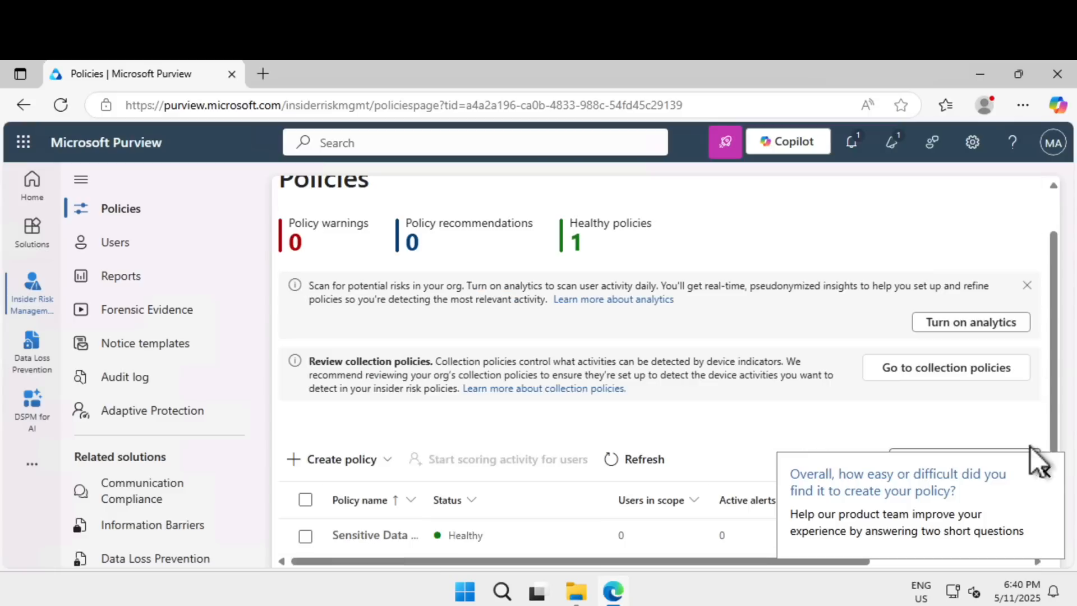
click(1044, 469)
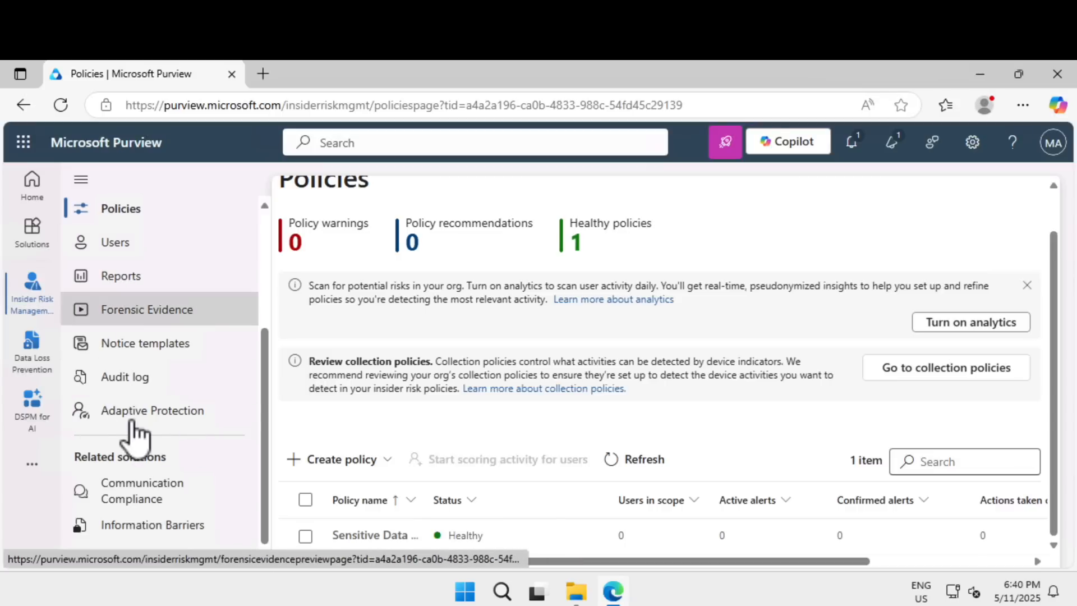
Open Adaptive Protection, look over its setup overview, and view the insider risk levels.
click(170, 417)
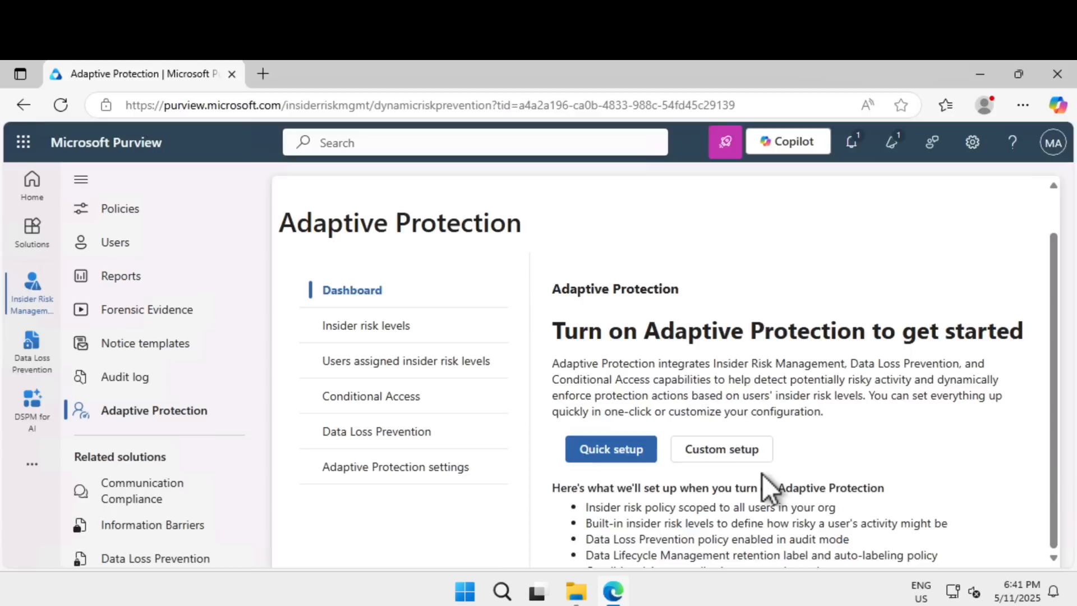
scroll(763, 485, down, 1)
click(385, 288)
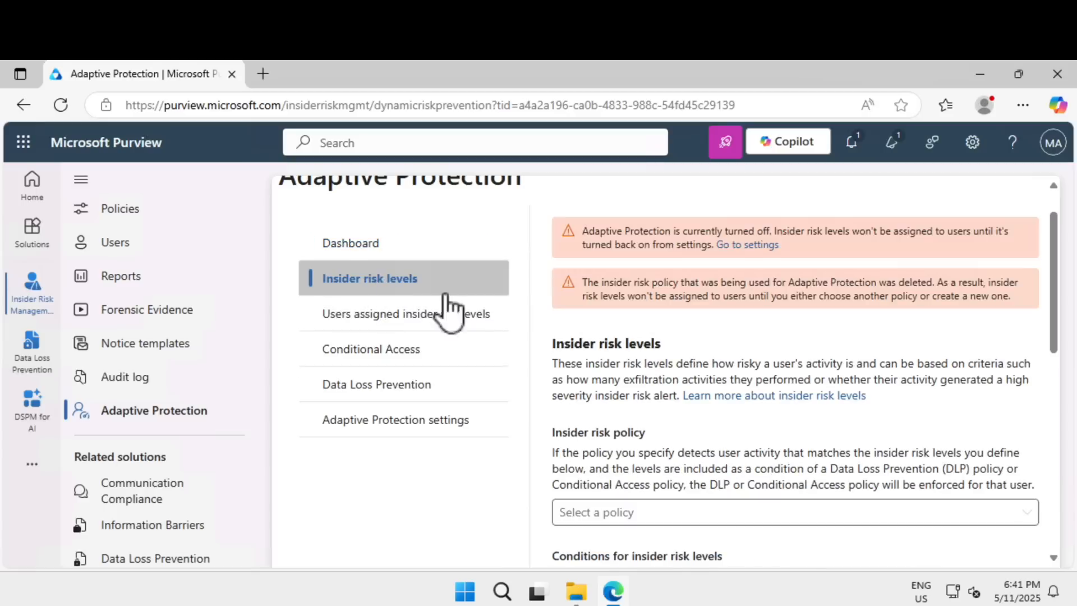
Assign the Sensitive Data Protection policy to the insider risk levels, keep the built-in conditions and 7-day timeframes, and save.
click(618, 514)
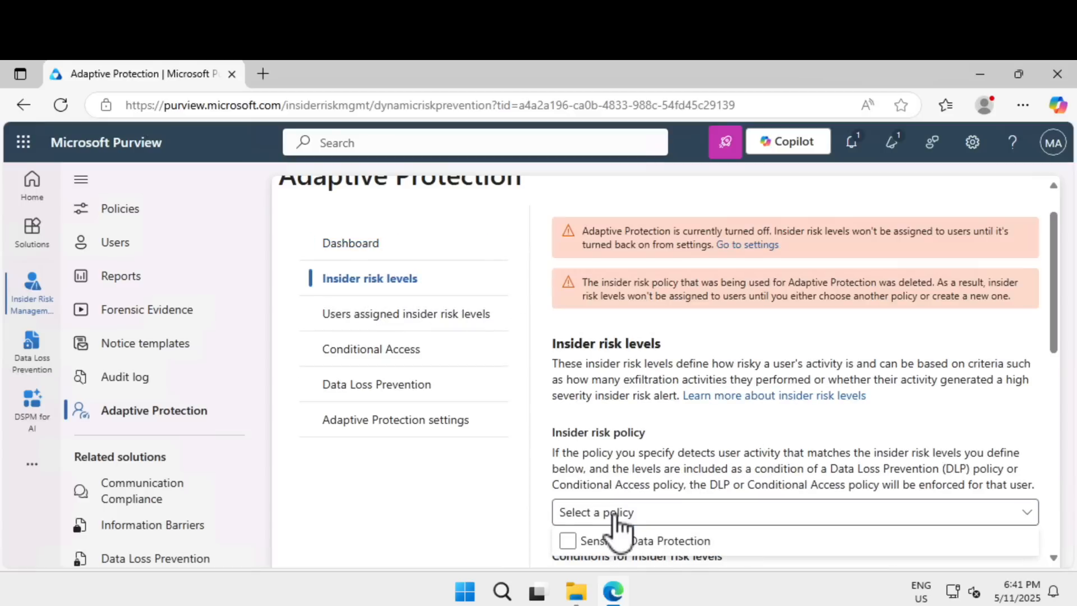
click(587, 542)
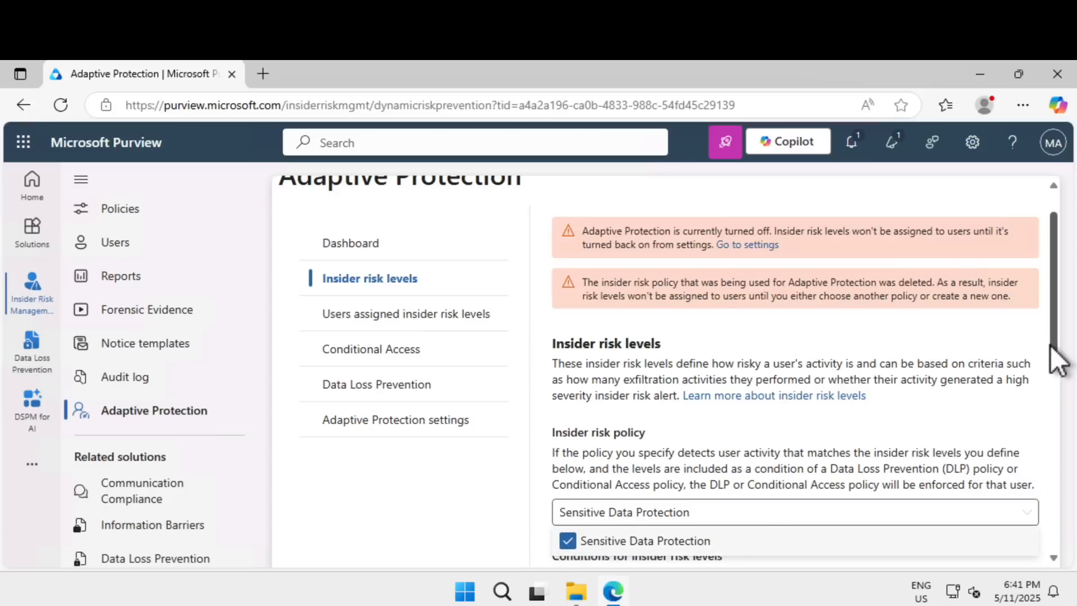
scroll(733, 408, down, 3)
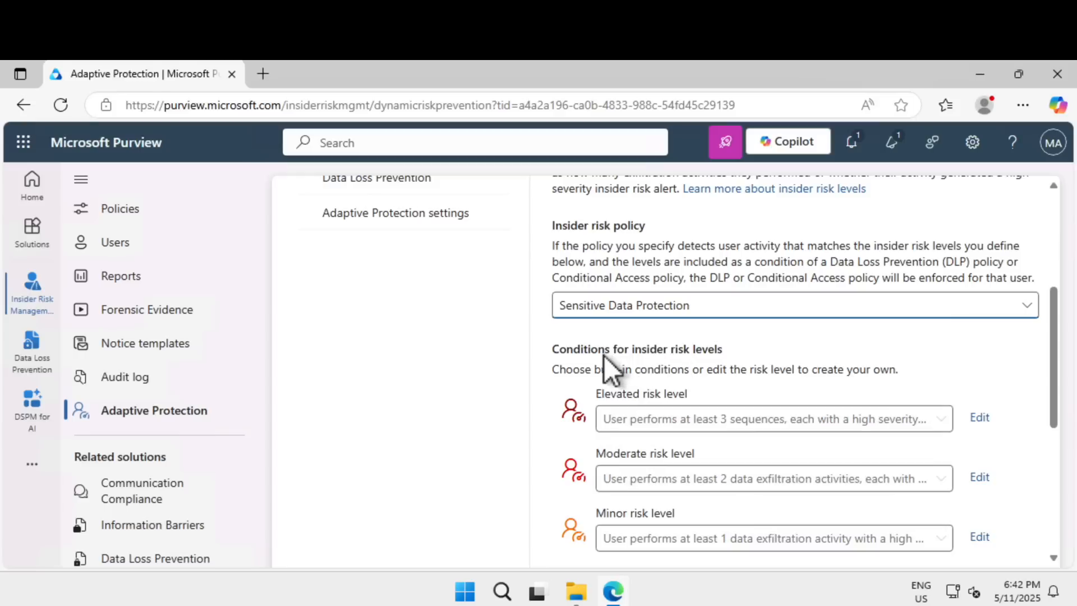
click(1053, 492)
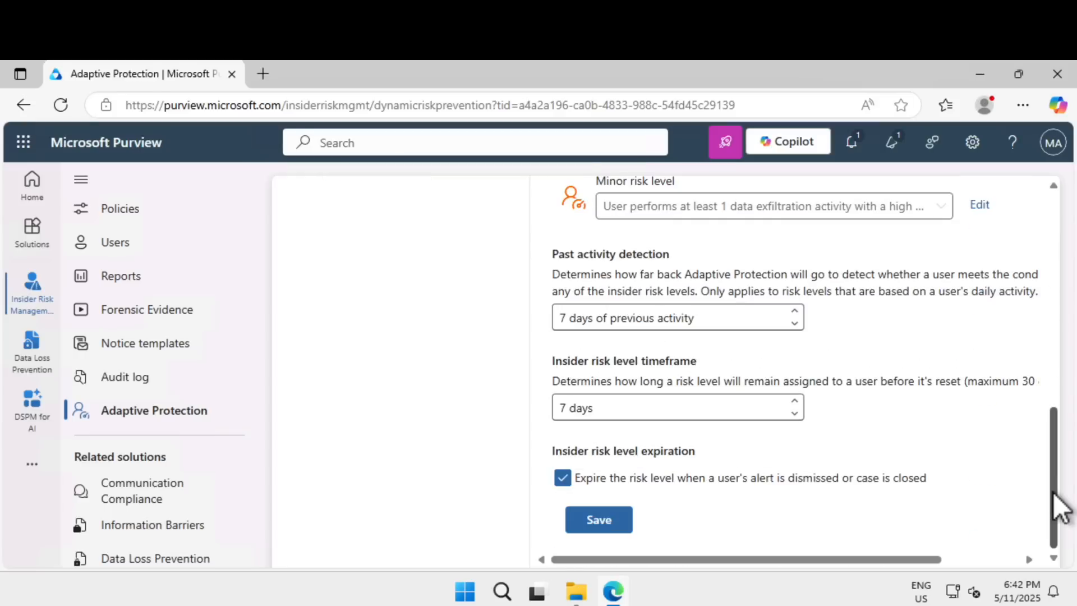
click(610, 527)
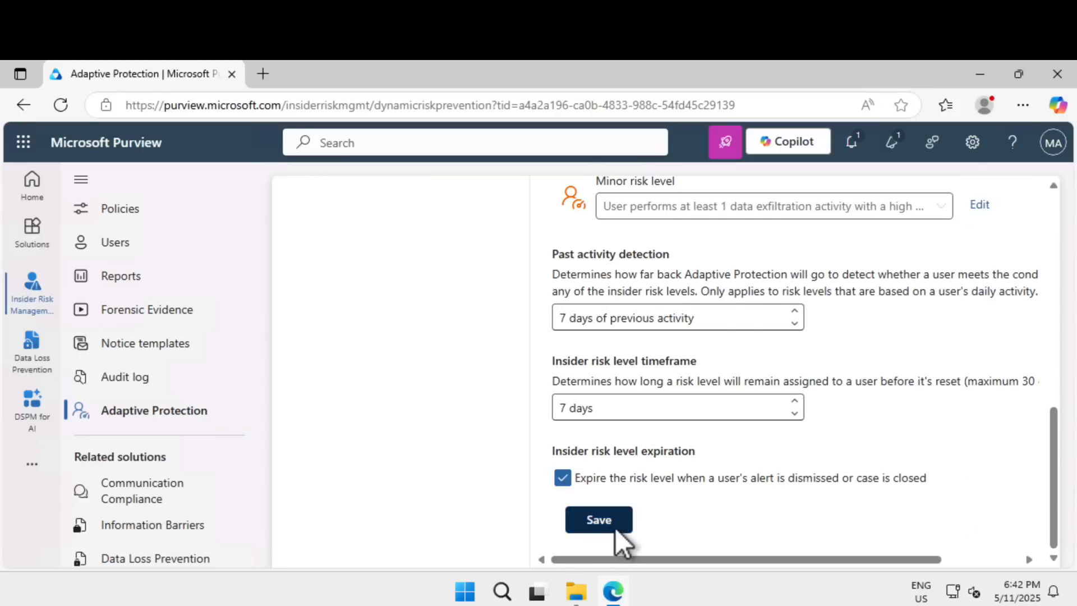
Turn on Adaptive Protection in its settings and save the change.
click(370, 466)
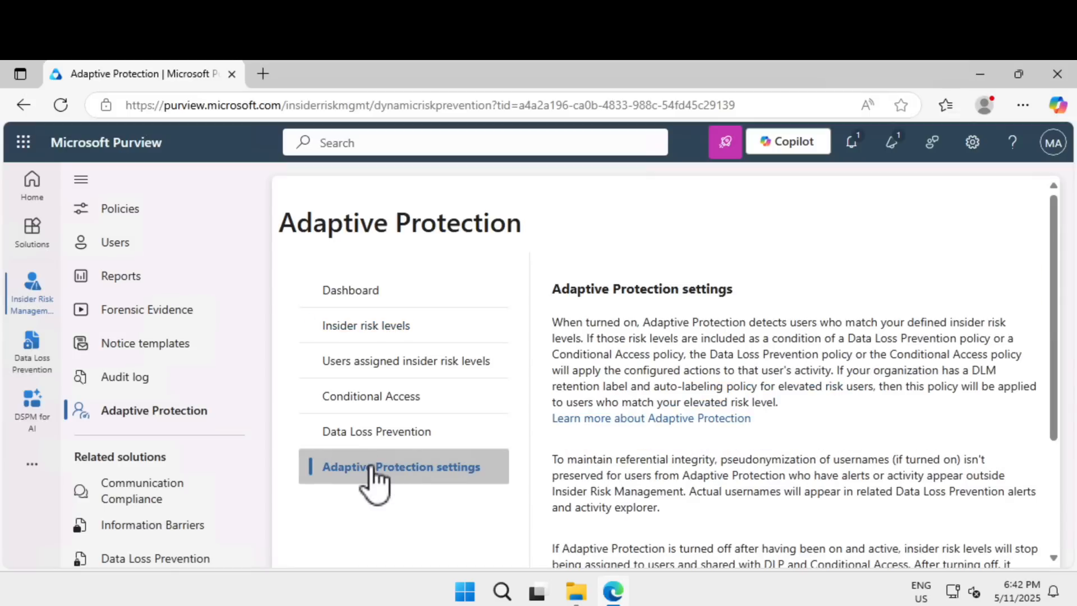
scroll(566, 521, down, 3)
click(568, 476)
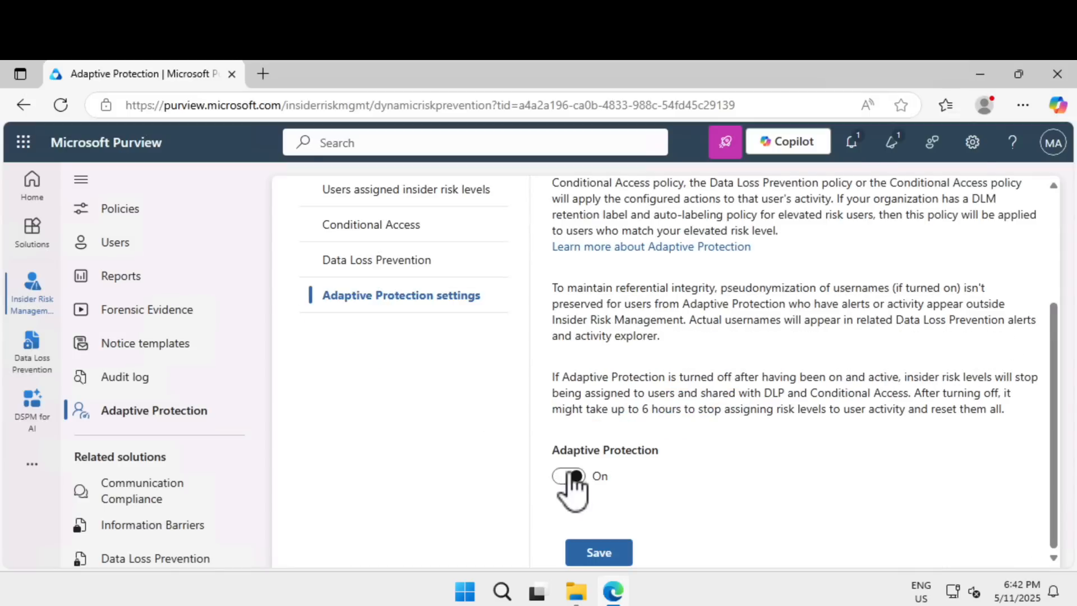
click(600, 552)
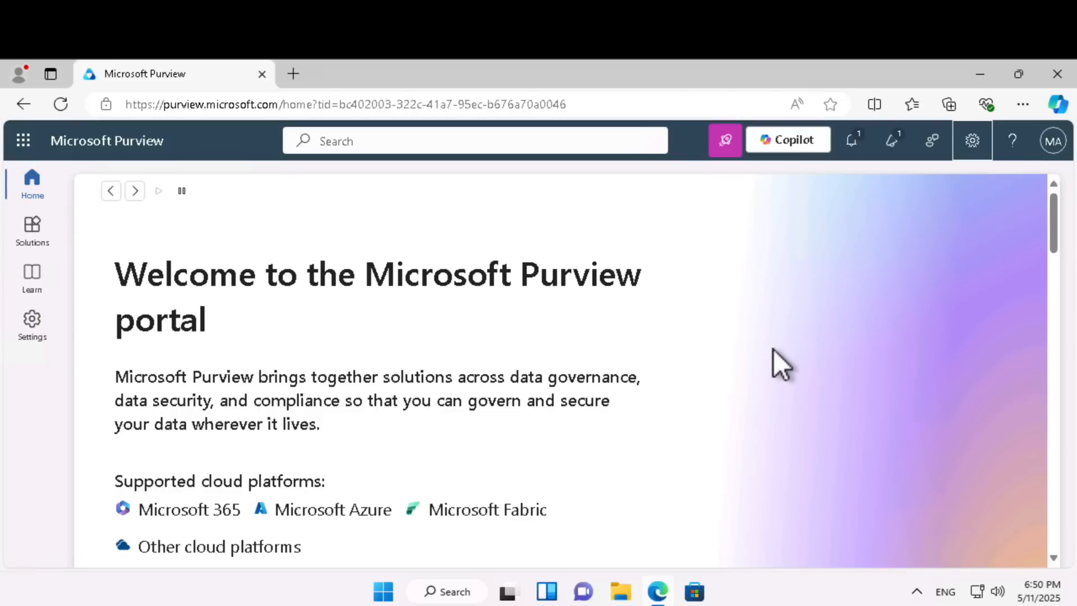
Open the role groups for Microsoft Purview solutions under the Roles and scopes settings.
click(972, 147)
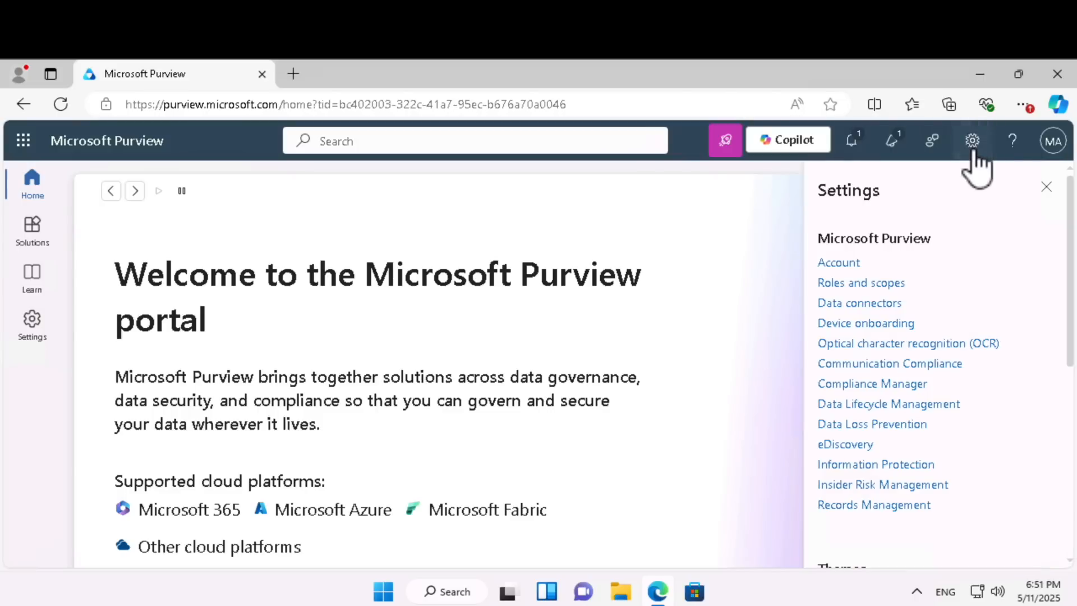
click(974, 151)
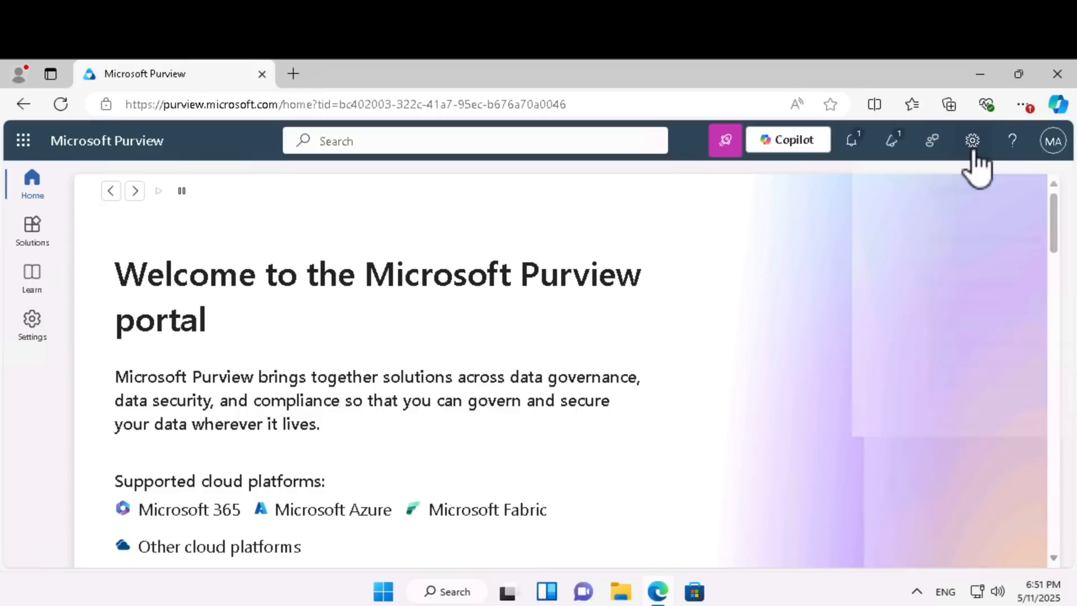
click(973, 148)
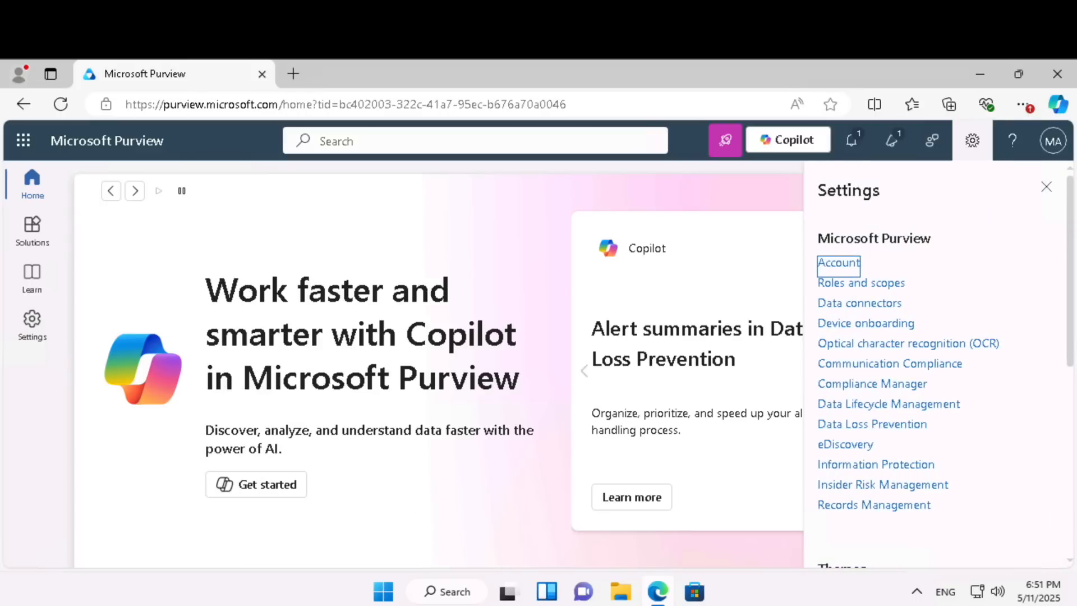
click(877, 284)
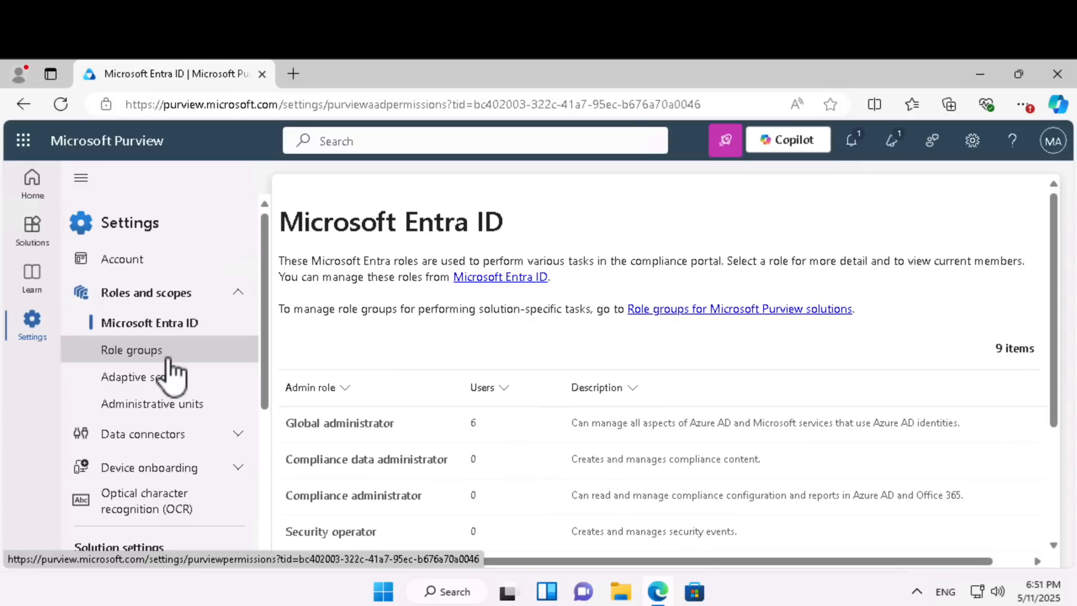
click(169, 360)
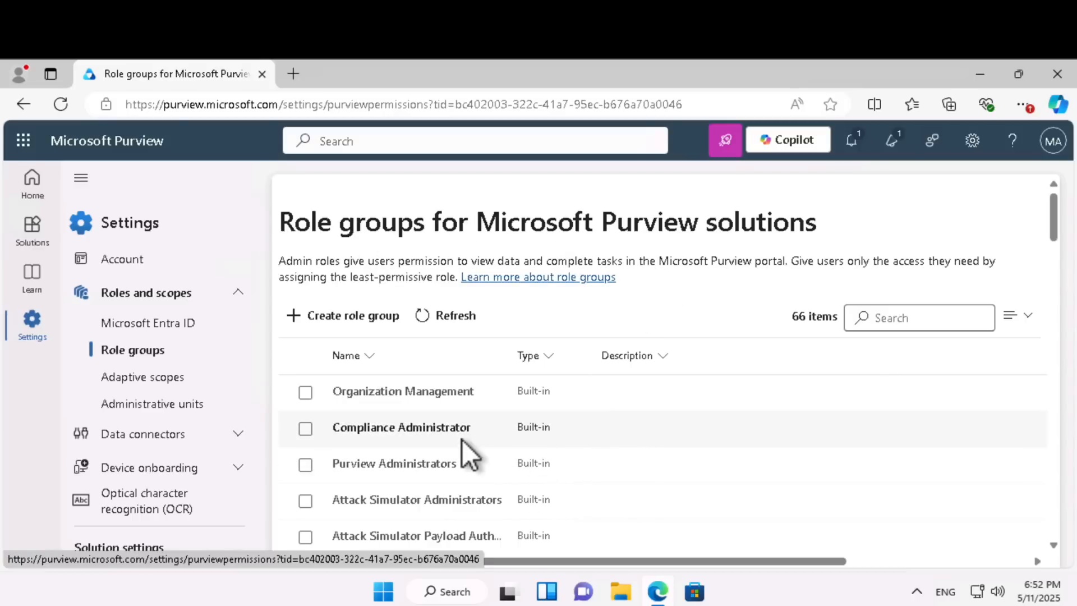
Add the required user as a member of the Insider Risk Management Admins role group and save the role group.
scroll(462, 439, down, 3)
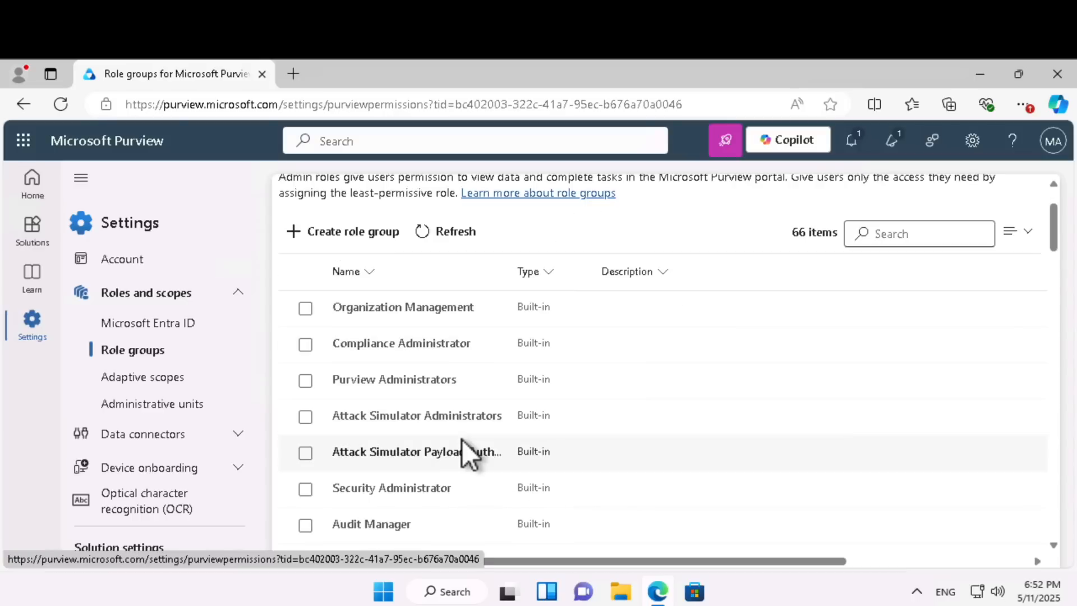
scroll(462, 439, down, 3)
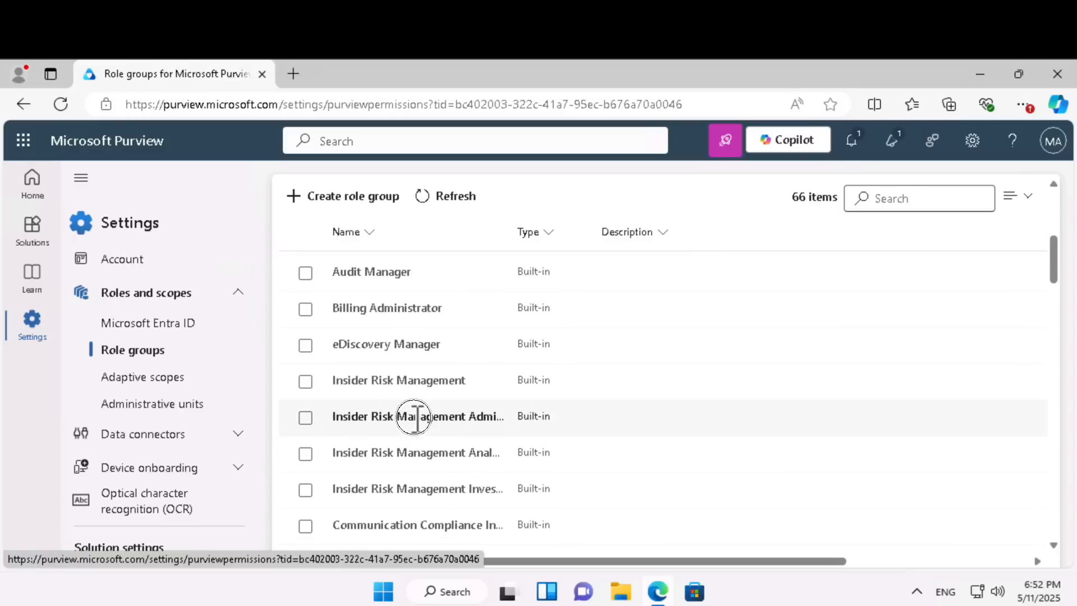
click(395, 422)
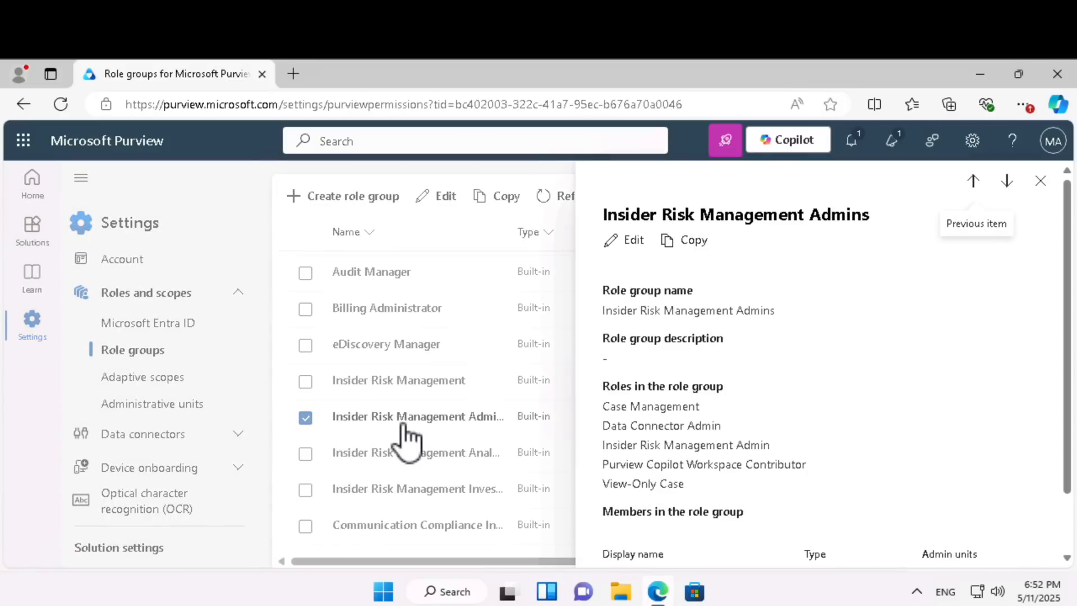
click(632, 242)
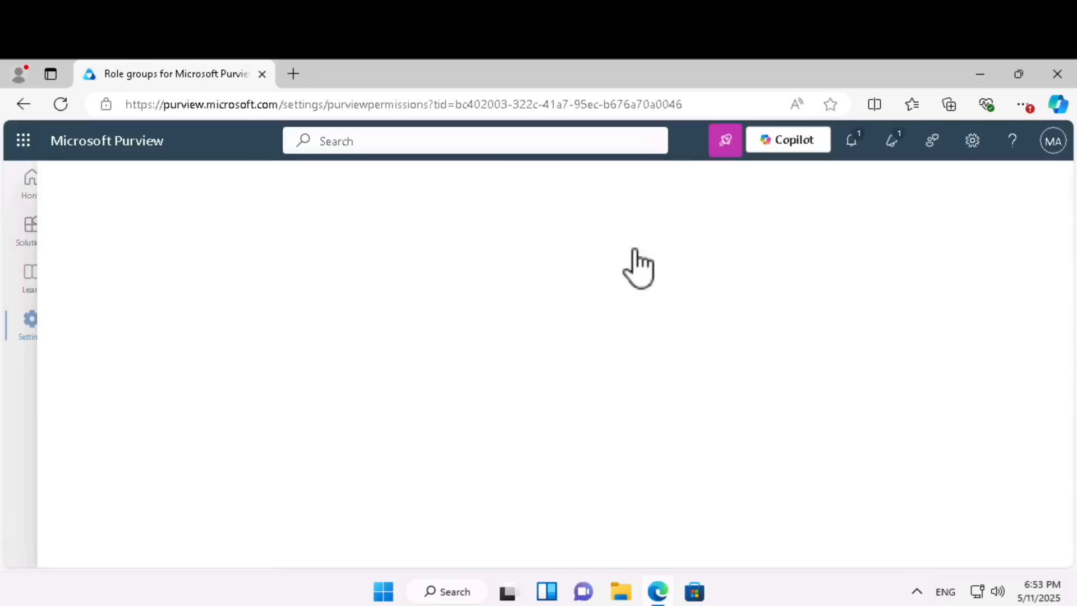
click(426, 362)
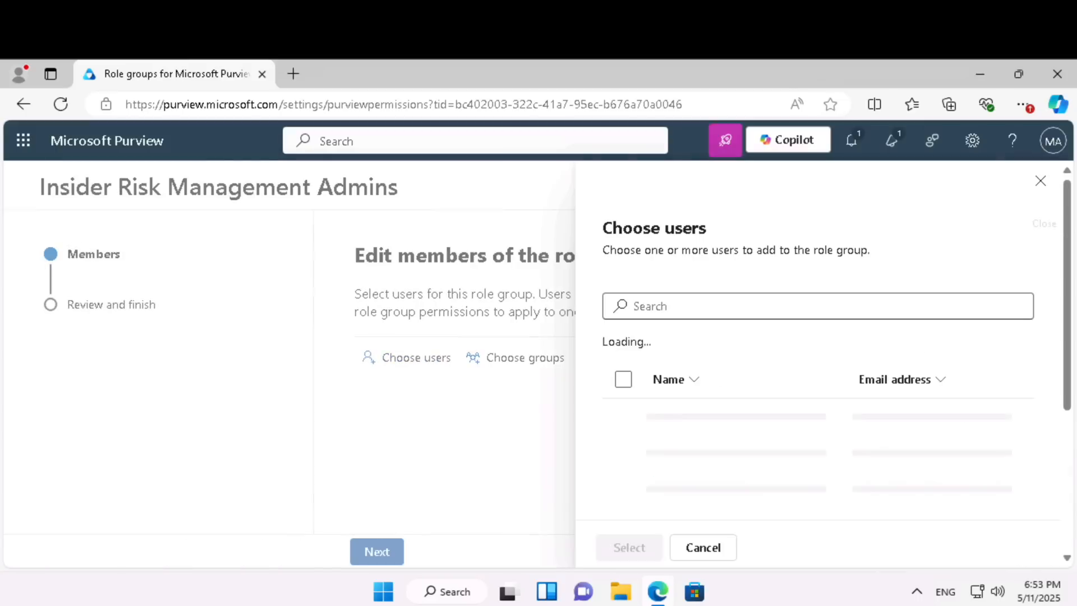
click(718, 306)
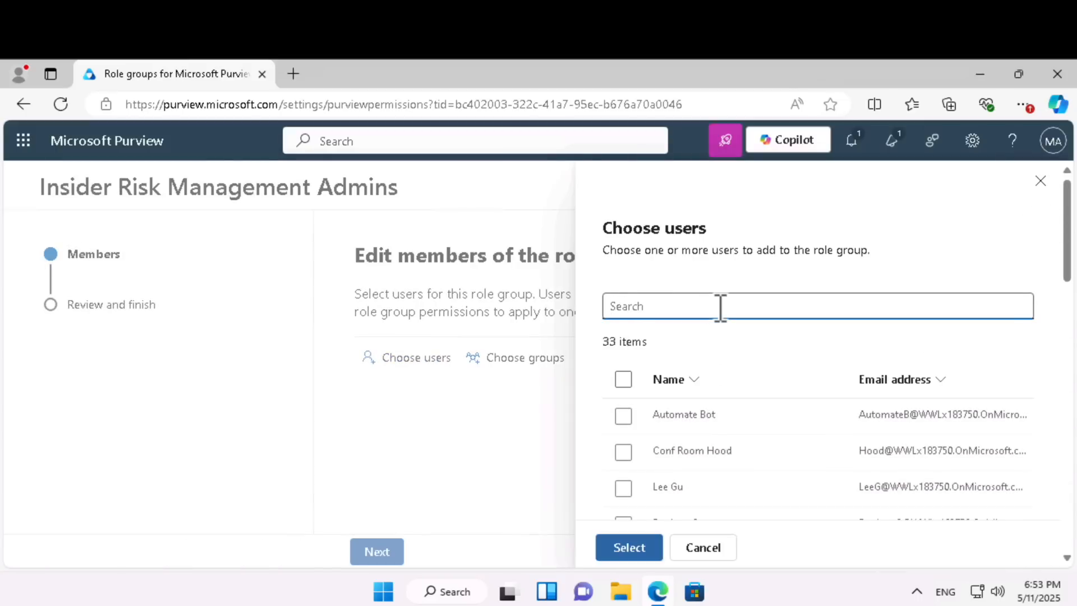
text(joni)
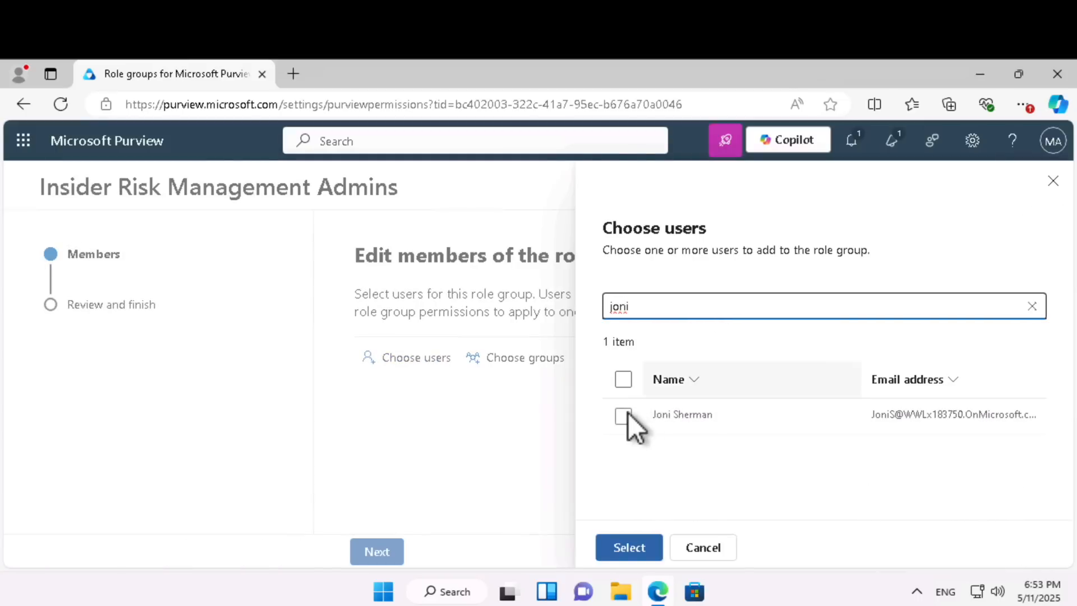
click(623, 415)
click(628, 548)
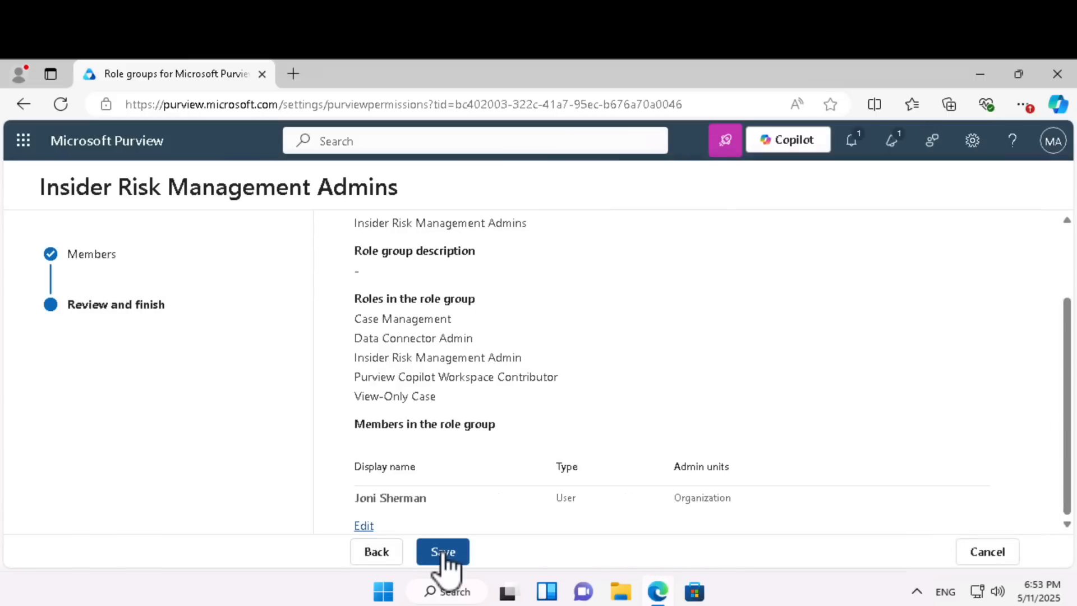
click(443, 552)
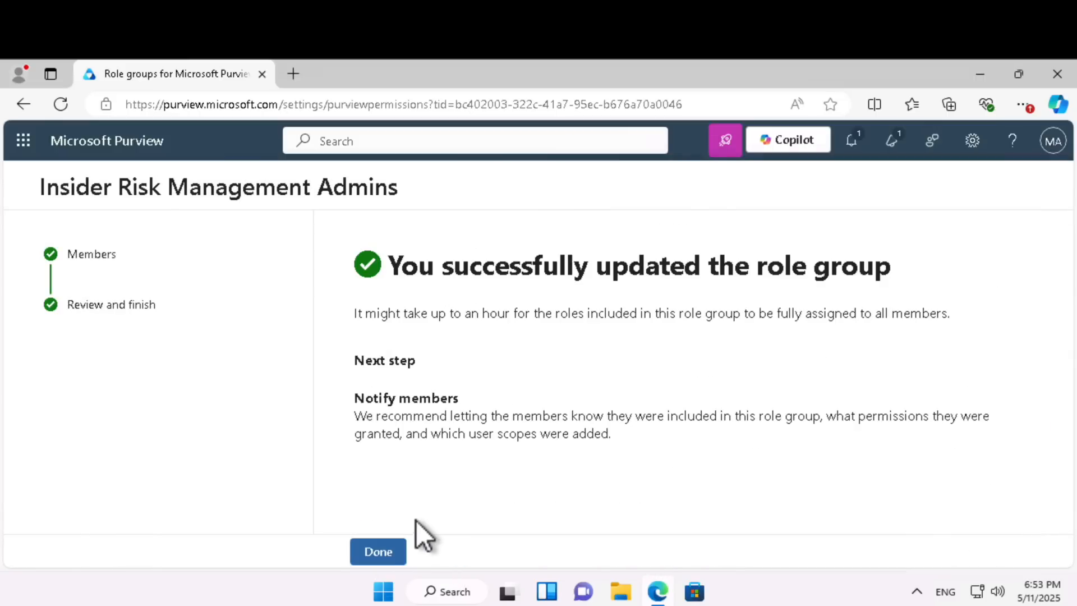
click(393, 550)
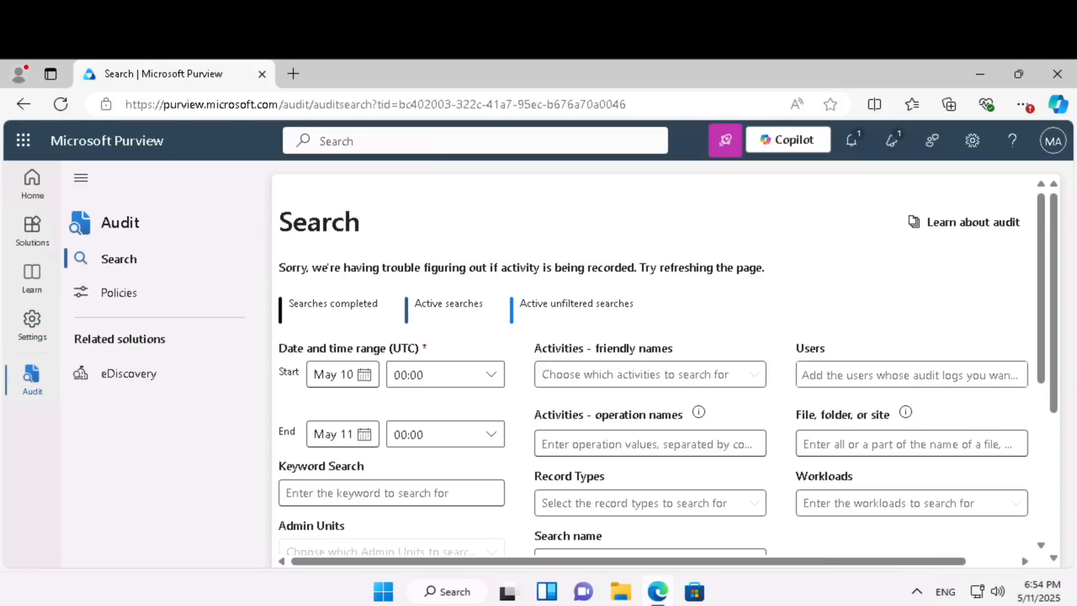
Switch to the Microsoft Defender portal at security.microsoft.com in a new browser tab and dismiss the threat intelligence tip.
click(292, 74)
text(h)
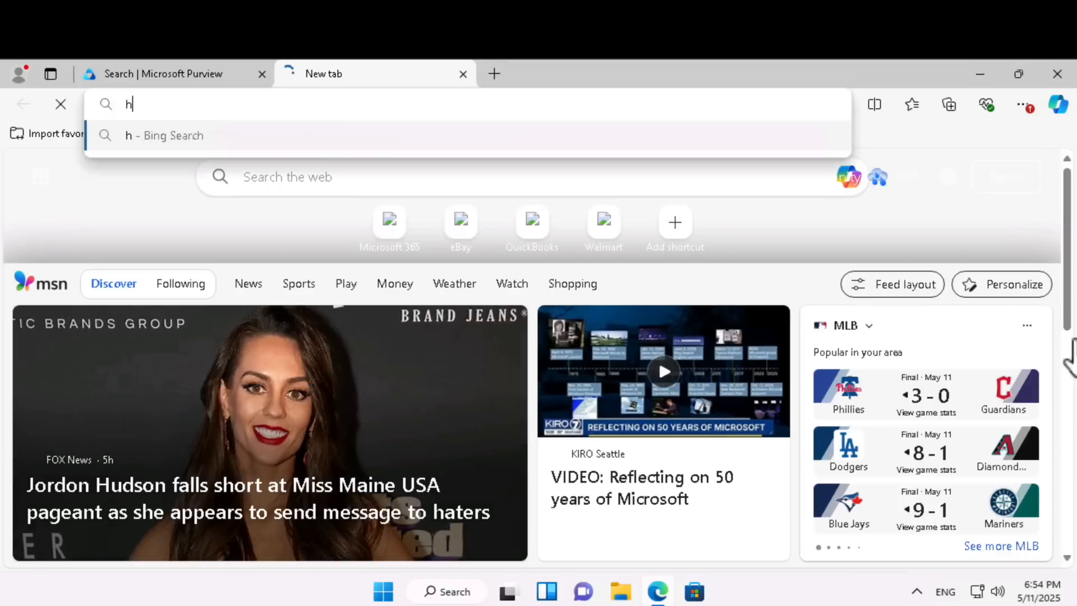
text(ttps://securi)
key(Return)
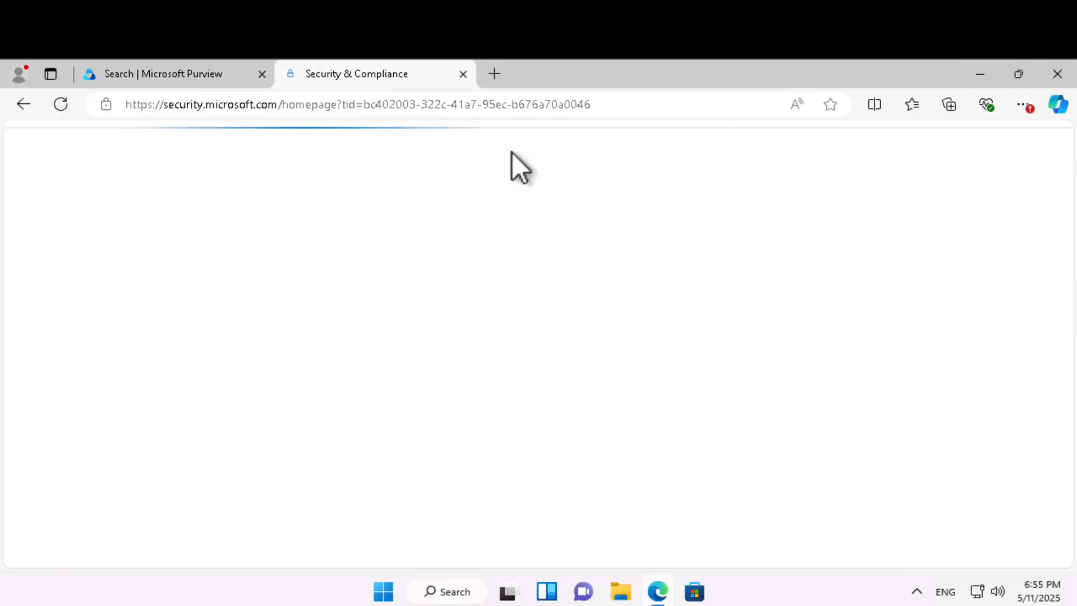
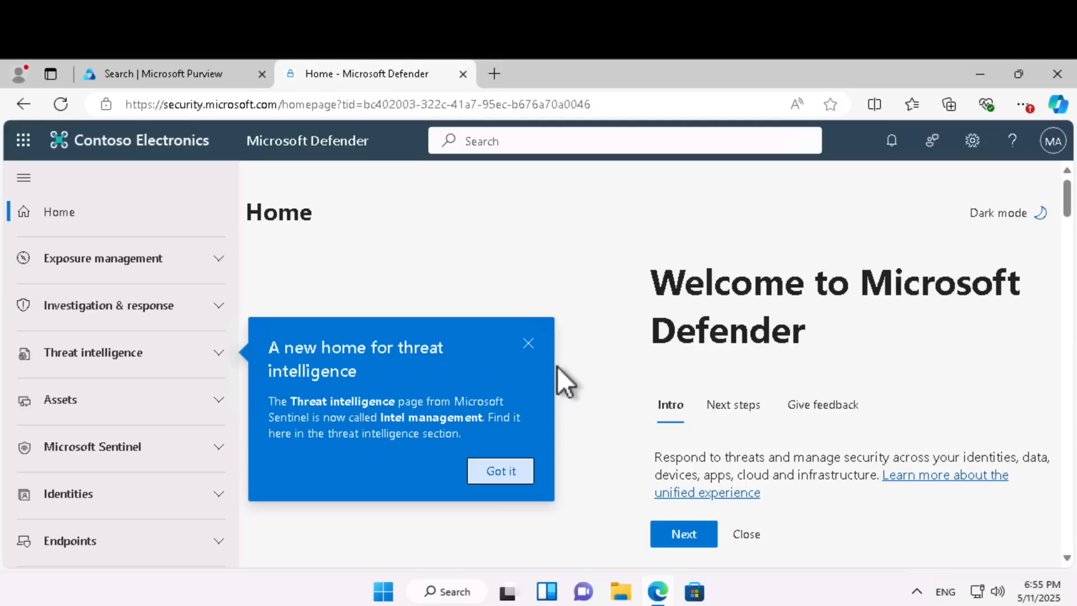
click(528, 343)
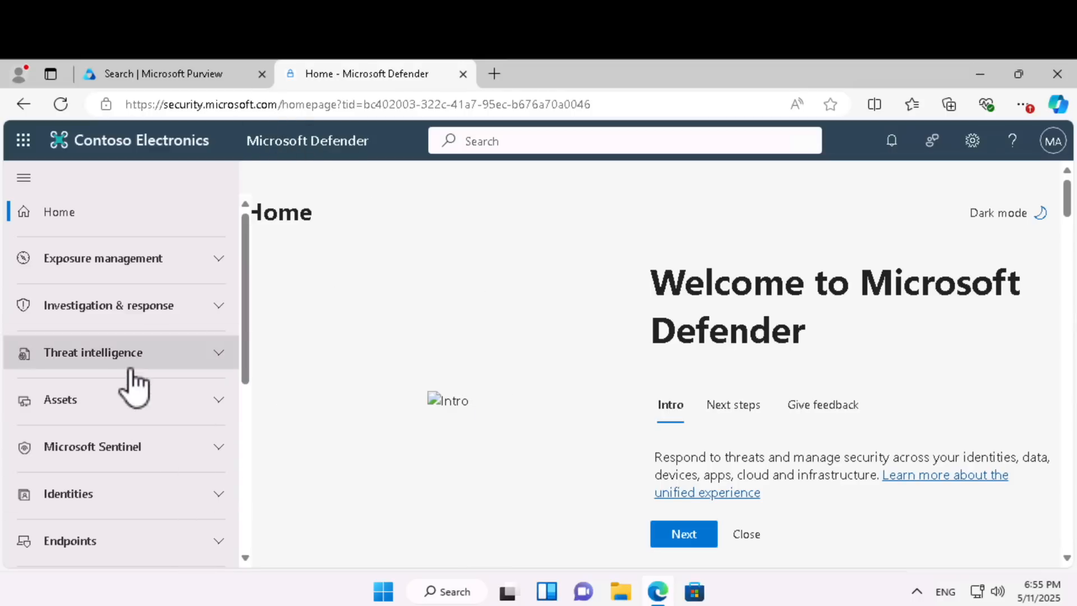
Open the Cloud Apps settings from the Defender portal's system settings.
scroll(116, 443, down, 5)
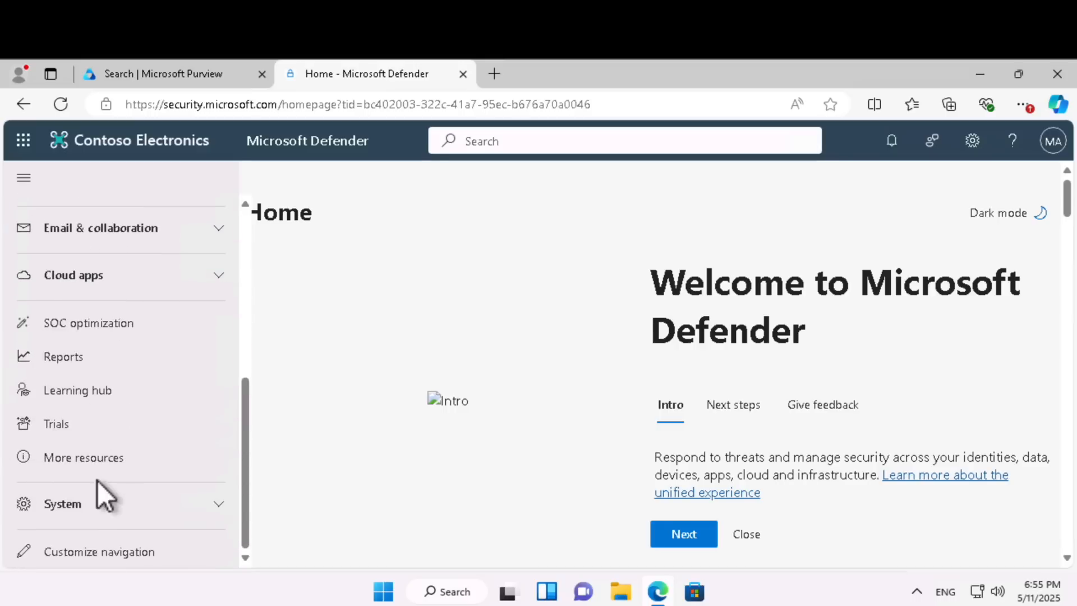
click(104, 507)
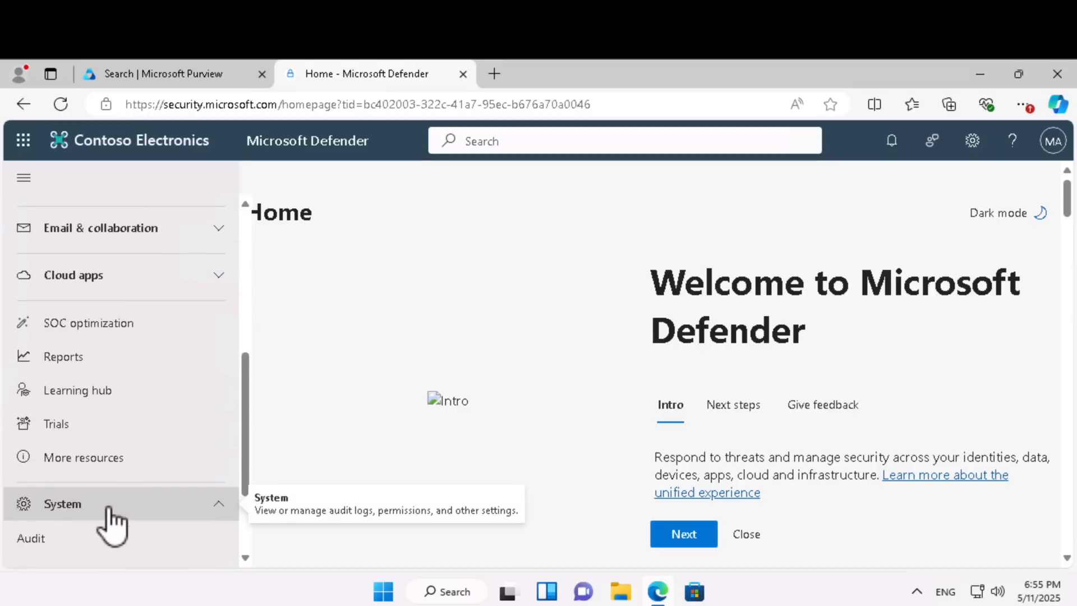
scroll(108, 507, down, 3)
click(87, 503)
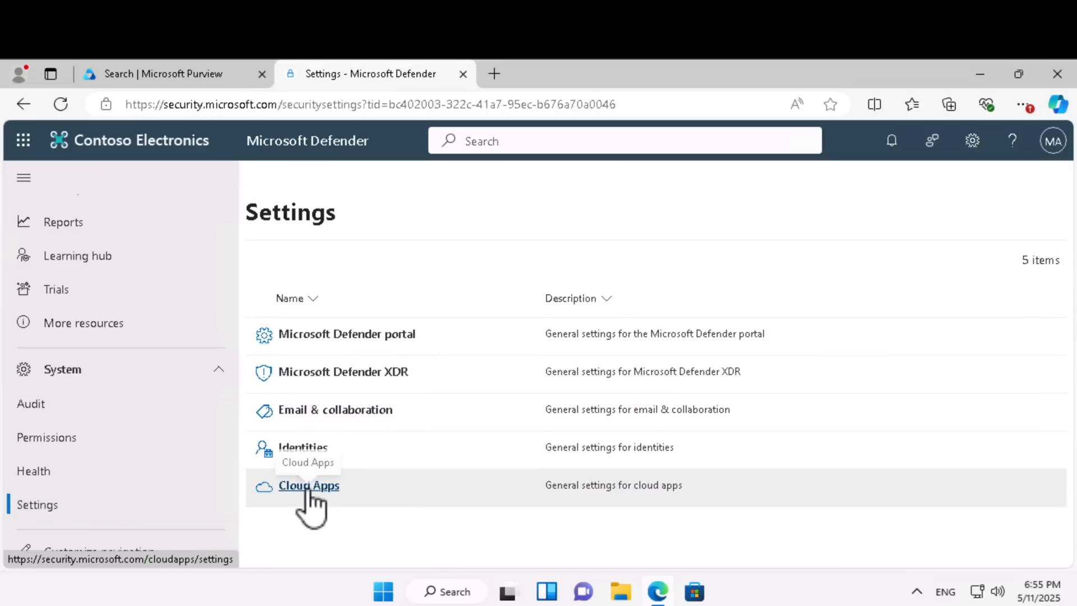
click(307, 490)
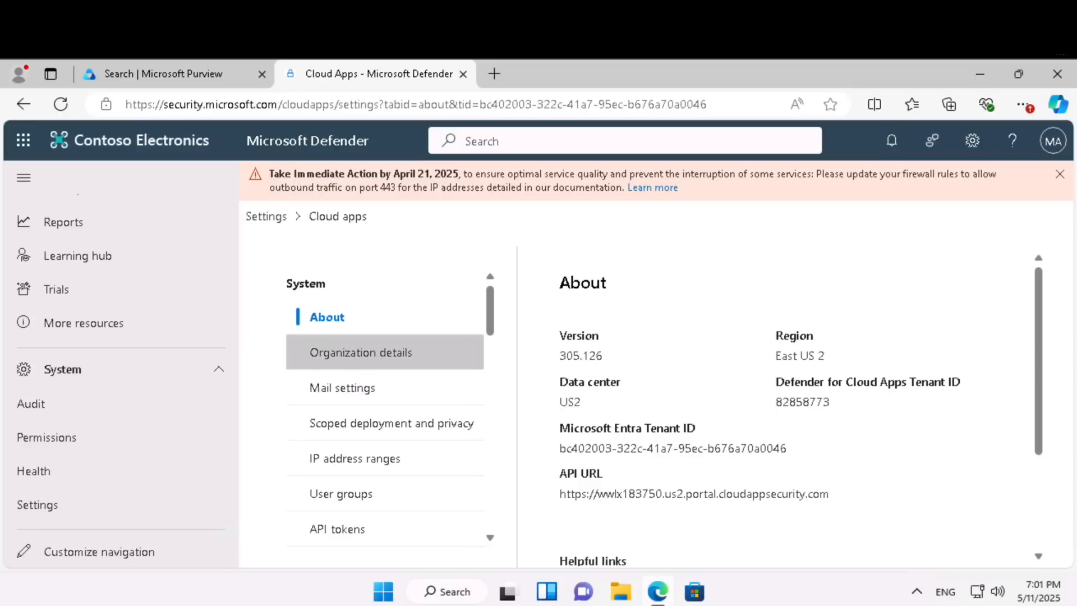
Open the App Connectors settings for connected apps and select the Microsoft 365 connector to edit its components.
scroll(385, 493, down, 15)
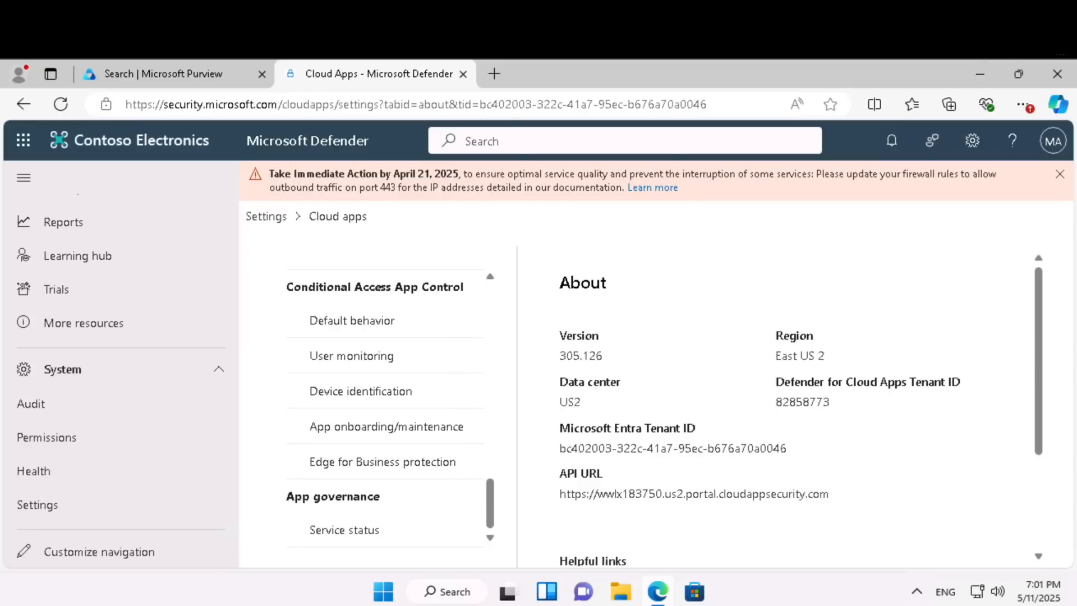
scroll(385, 463, up, 8)
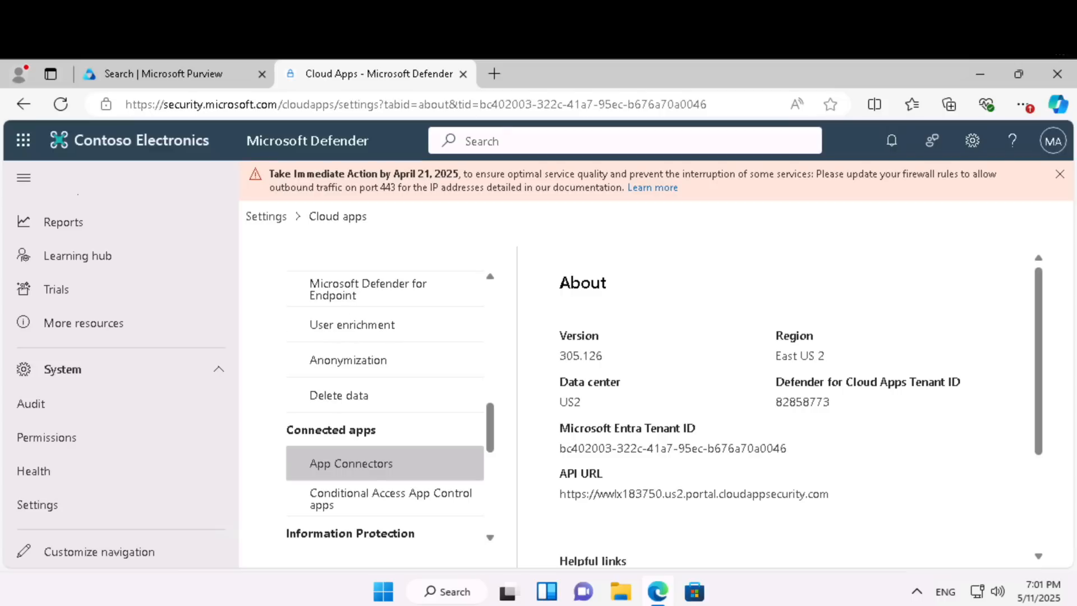
click(372, 472)
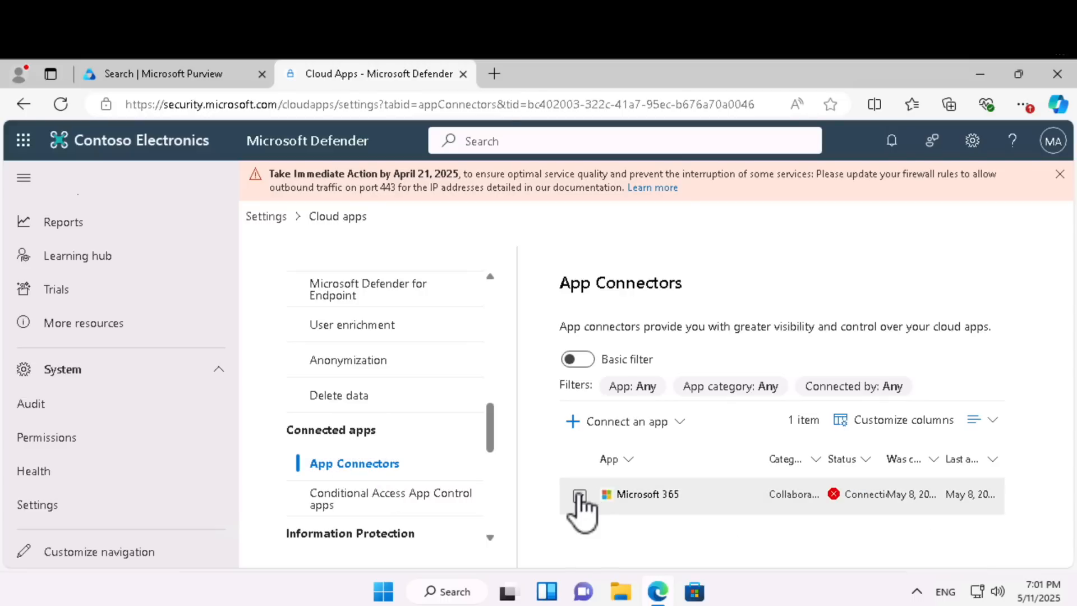
click(579, 495)
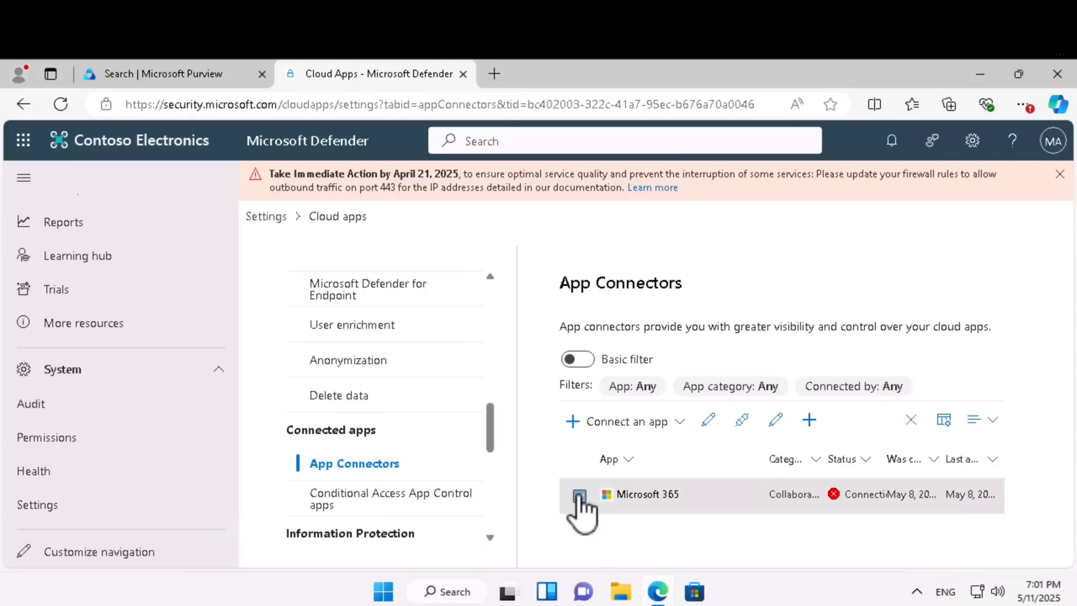
click(659, 496)
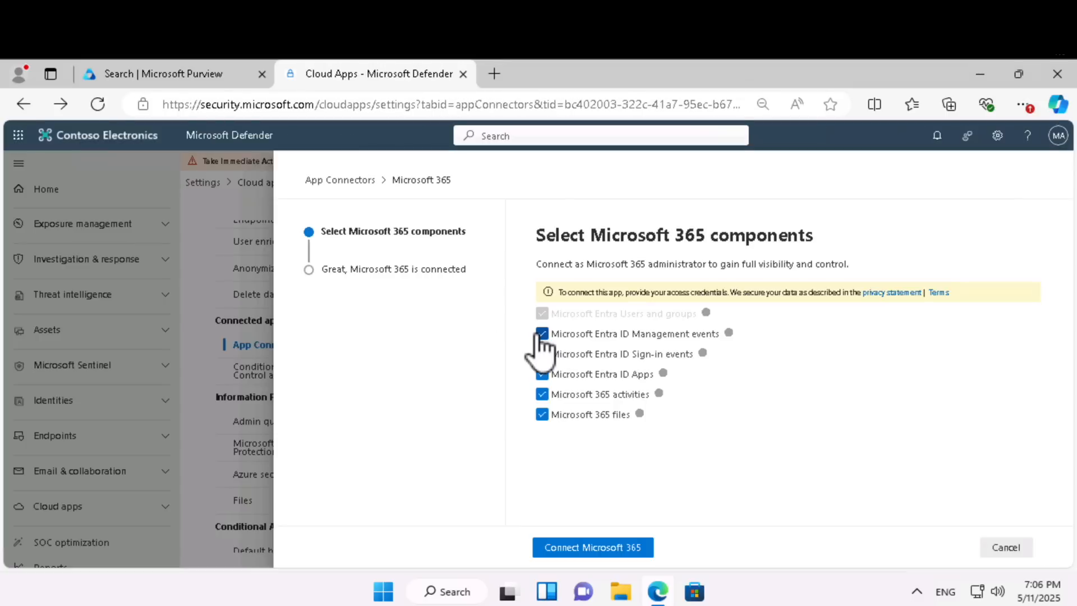
Connect Microsoft 365 with Entra ID management events, sign-in events and apps, plus Microsoft 365 activities and files, and finish the connection.
click(541, 333)
click(542, 354)
click(609, 547)
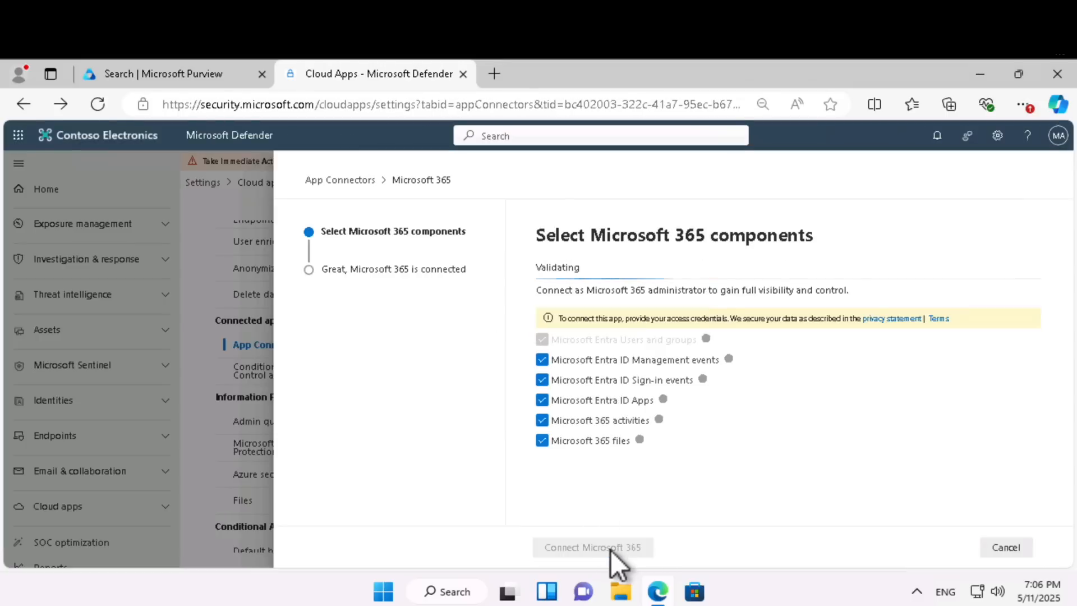
click(610, 547)
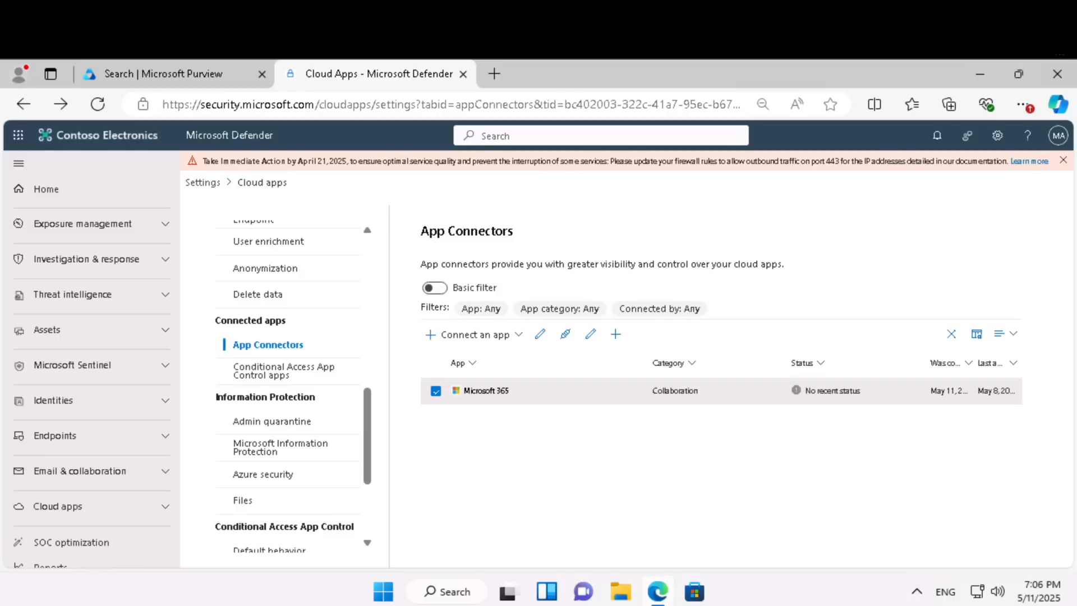
Turn on automatic scanning of new files for Microsoft Information Protection sensitivity labels and content inspection warnings, and save the setting.
scroll(284, 359, down, 1)
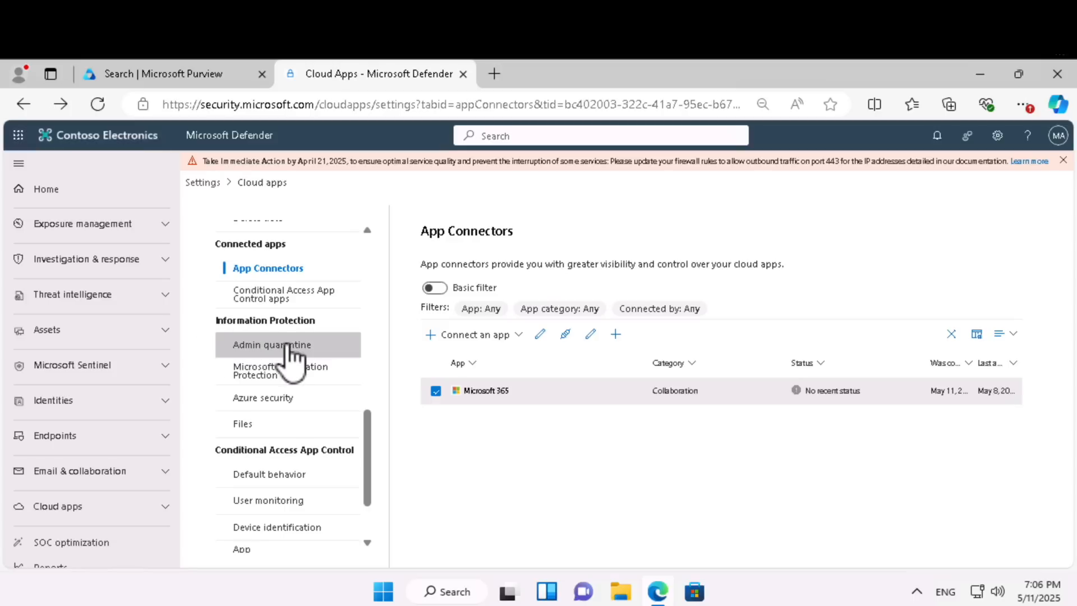
click(293, 375)
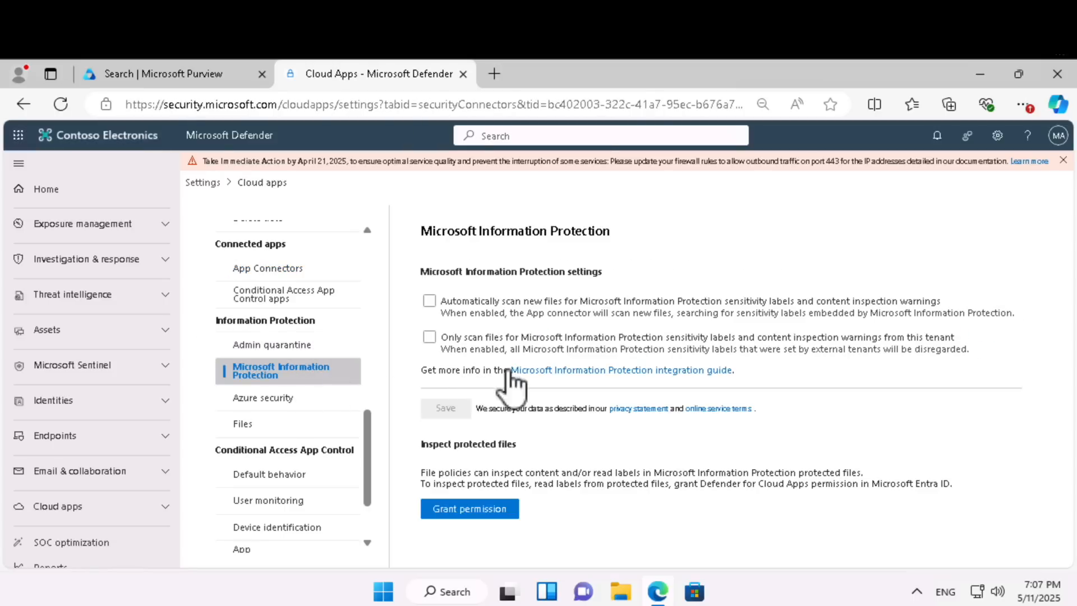
click(474, 309)
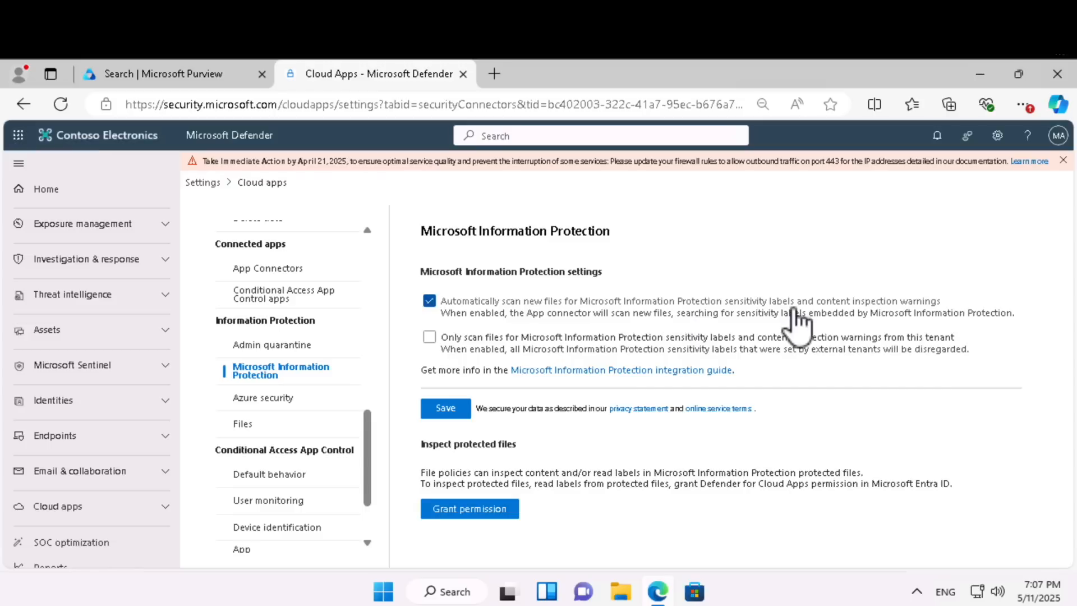
click(449, 409)
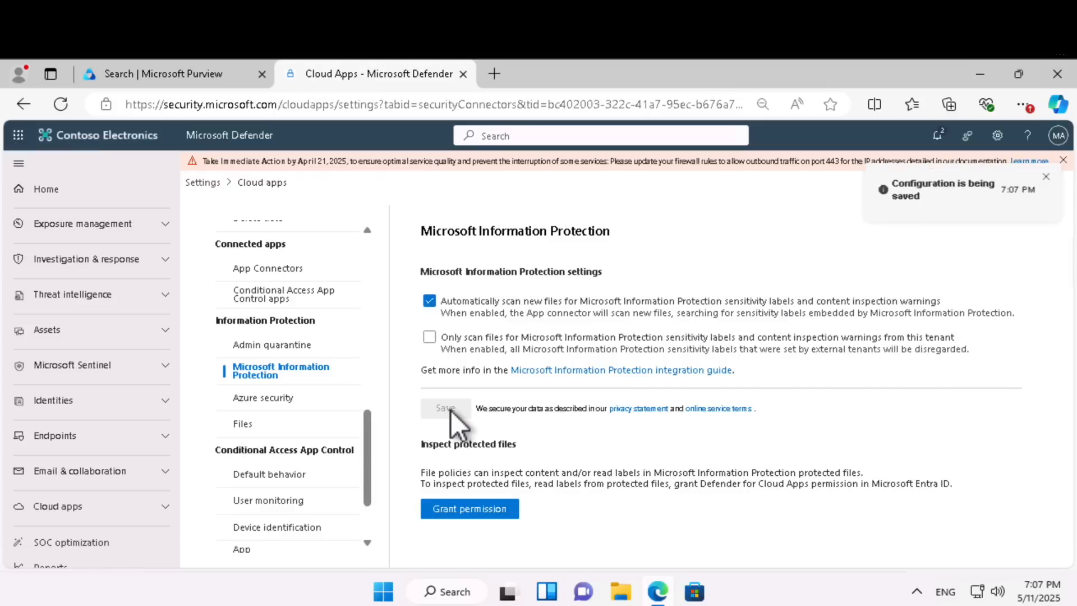
Check the file monitoring setting under Files and view the Microsoft 365 connector's dashboard, then return to the connectors.
click(251, 427)
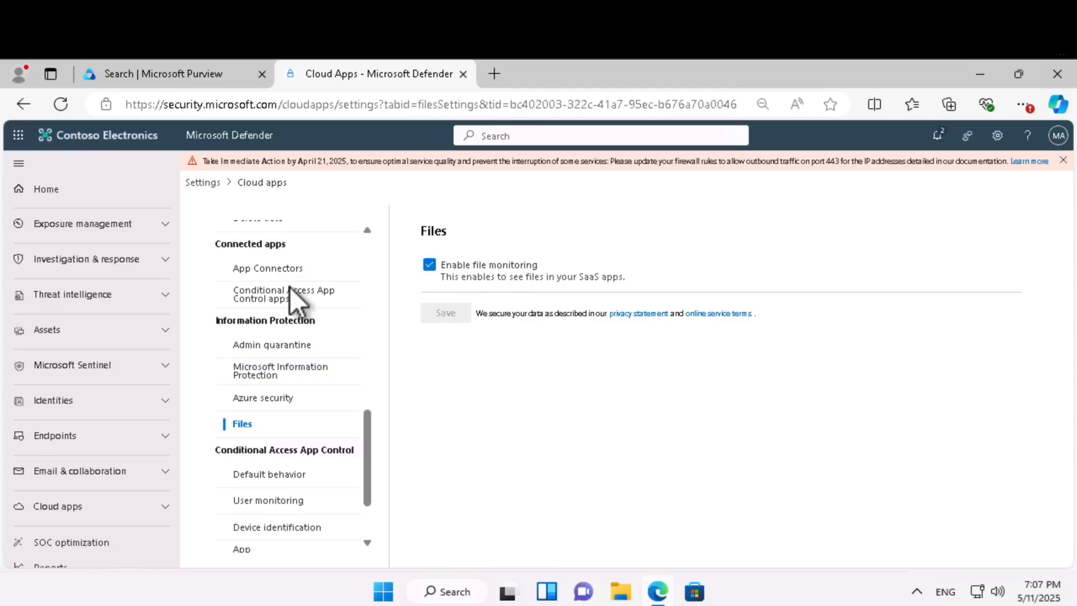
click(284, 272)
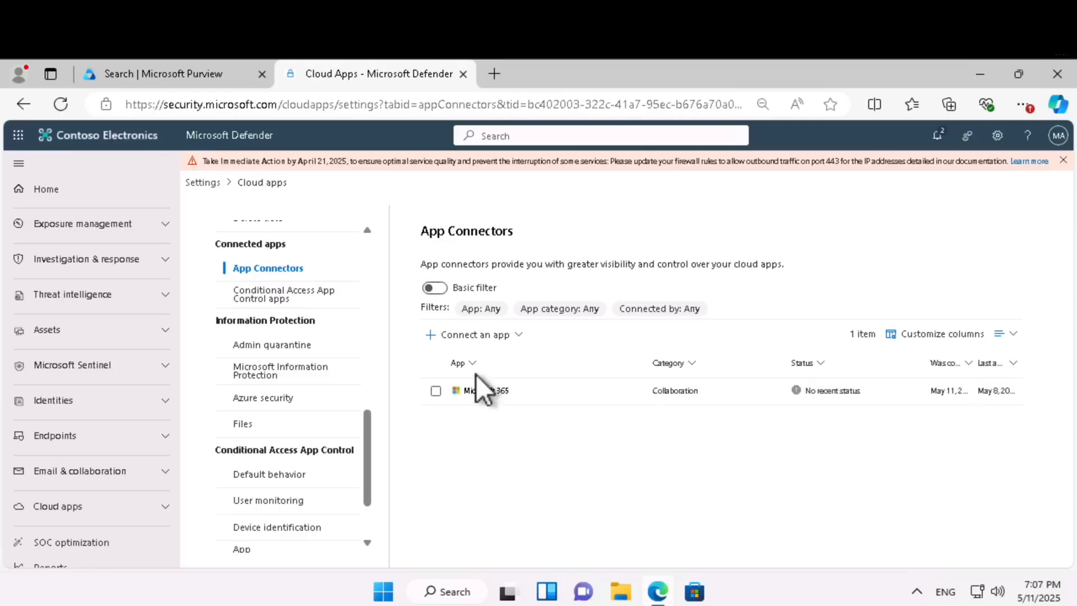
click(485, 390)
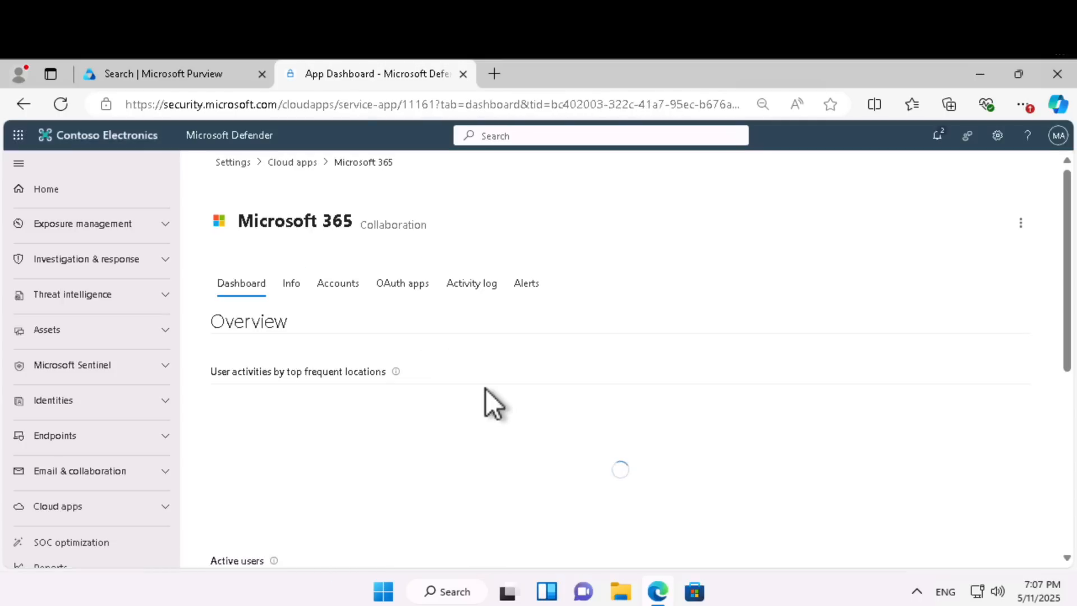
click(24, 104)
Edit the Microsoft 365 connector's settings and reconnect it with all components selected, including Microsoft 365 files.
click(436, 391)
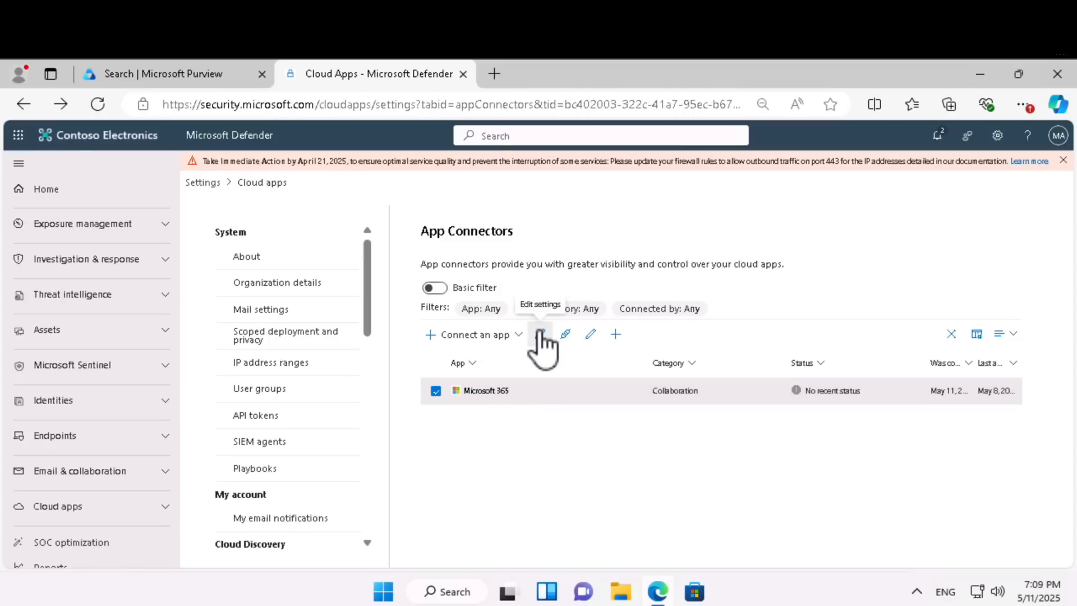
click(540, 333)
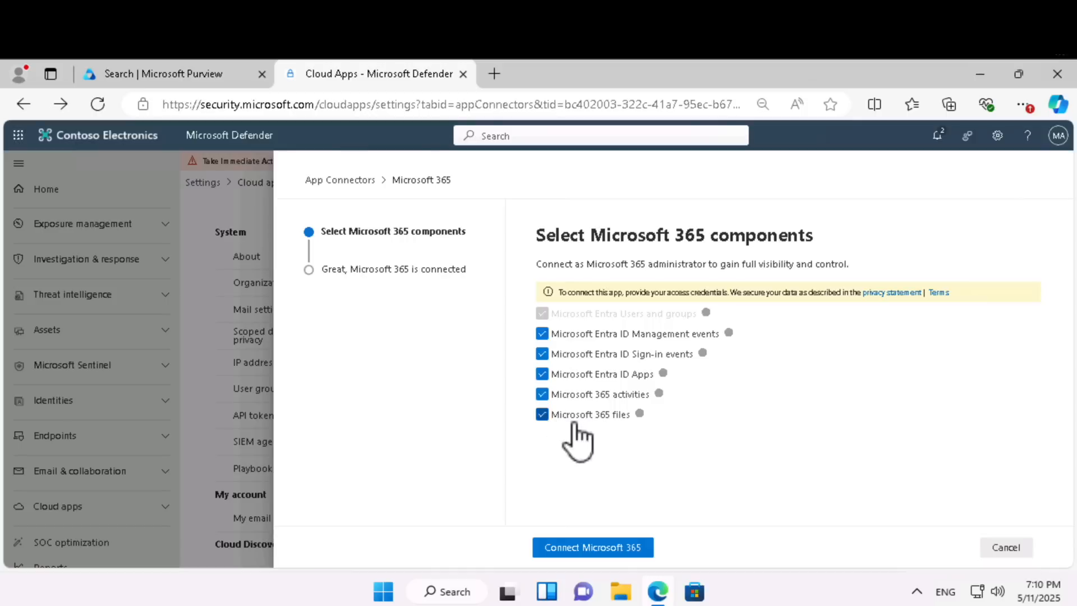
click(614, 548)
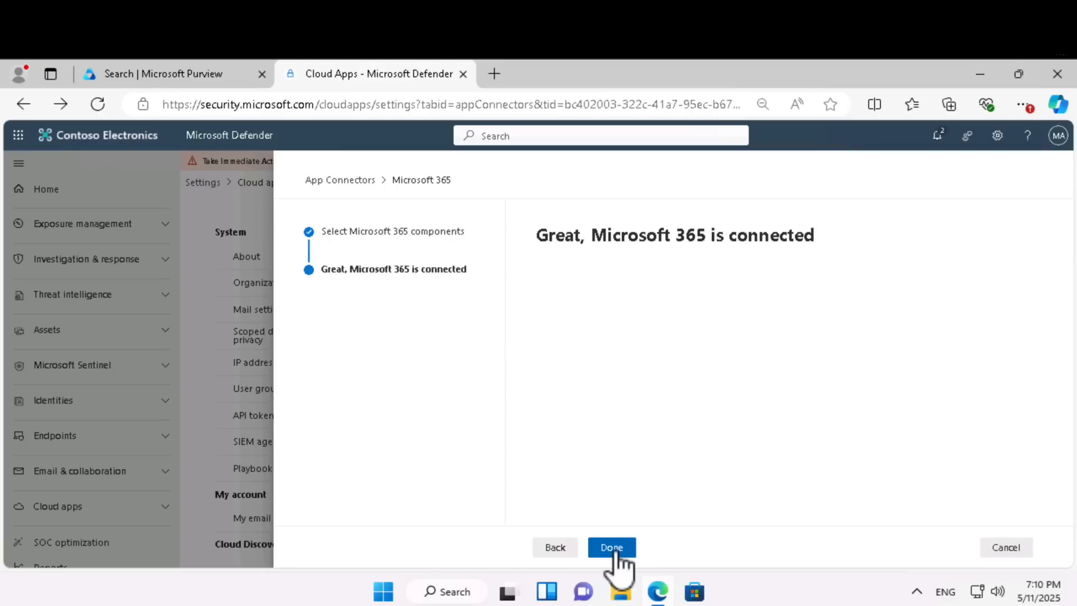
click(612, 548)
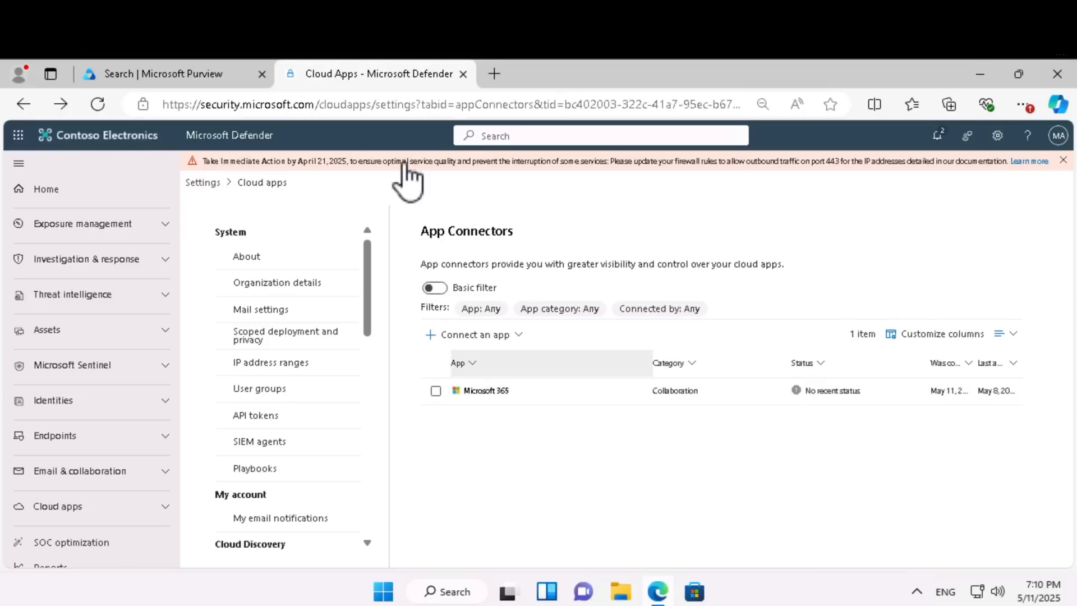
Switch back to the Microsoft Purview portal and open the policies of the Data Loss Prevention solution.
click(195, 72)
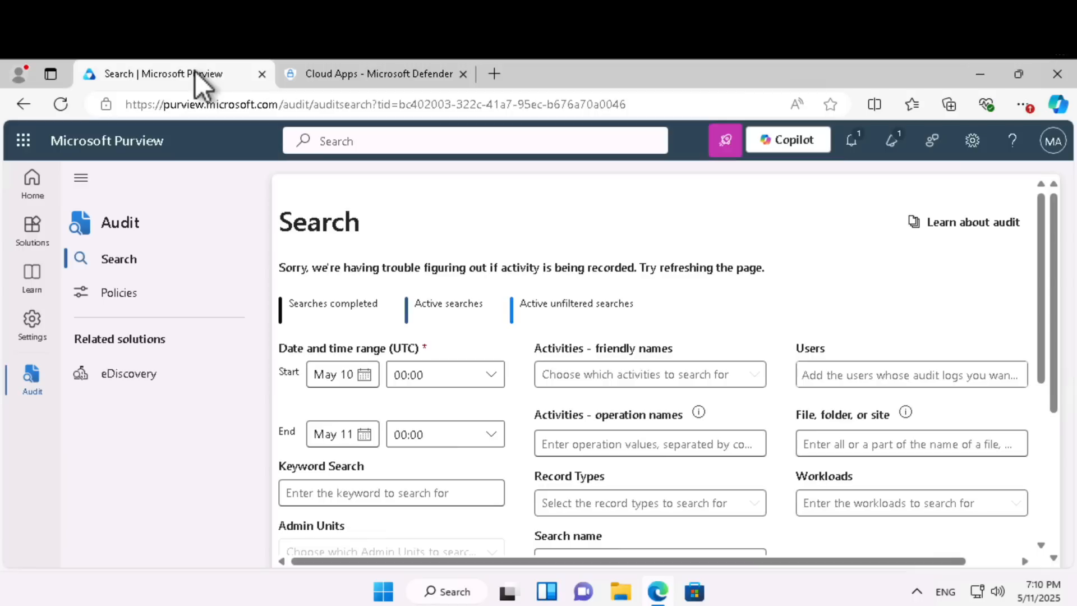
click(27, 235)
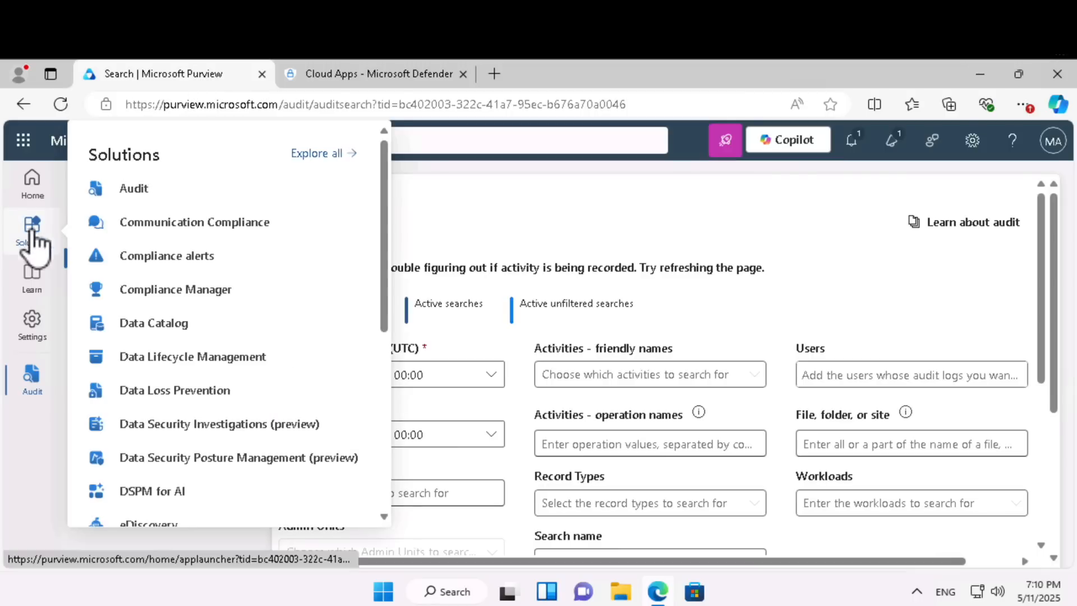
click(175, 390)
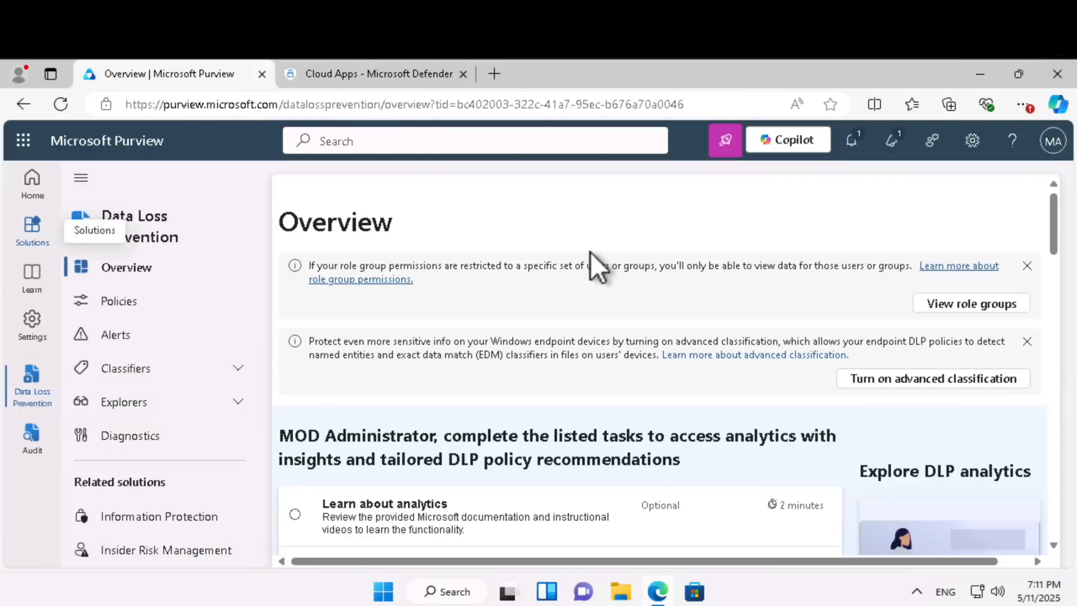
scroll(543, 412, down, 3)
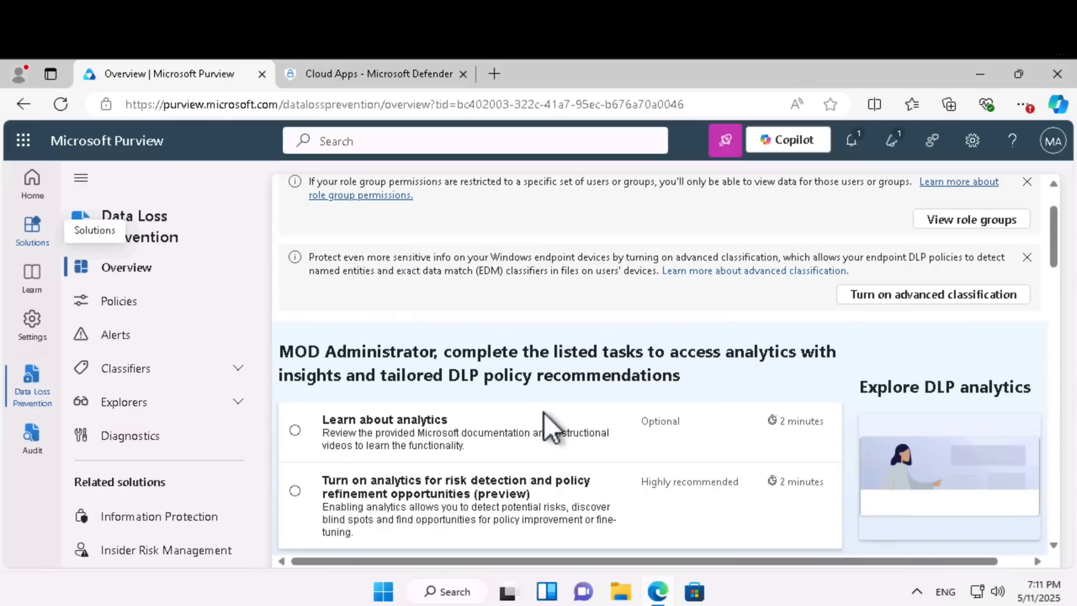
click(151, 309)
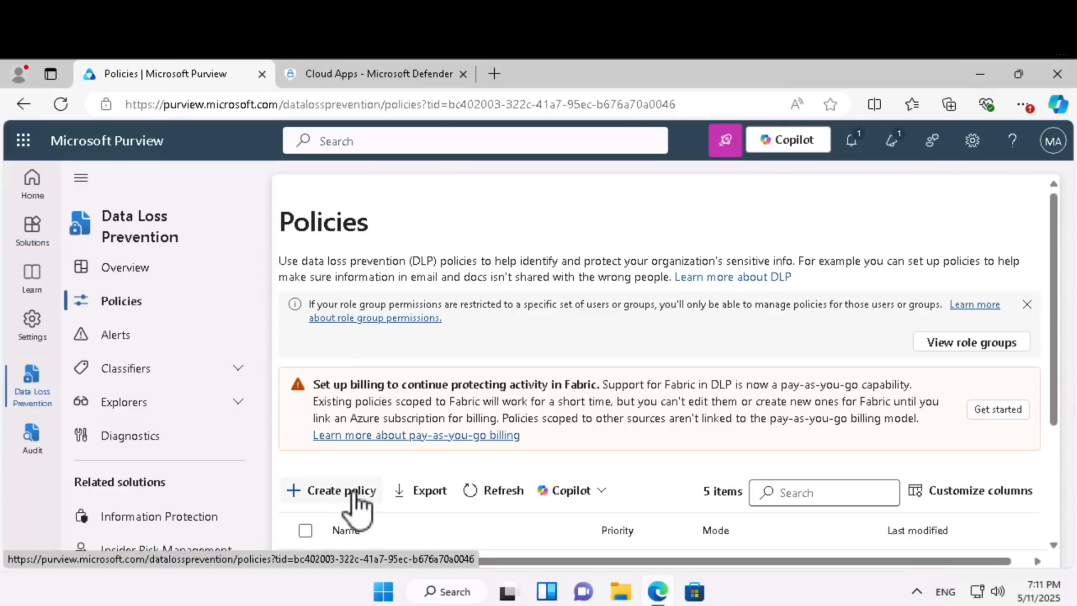
Start a custom DLP policy named DLP Sample Policy and continue past the admin units to the locations.
click(353, 494)
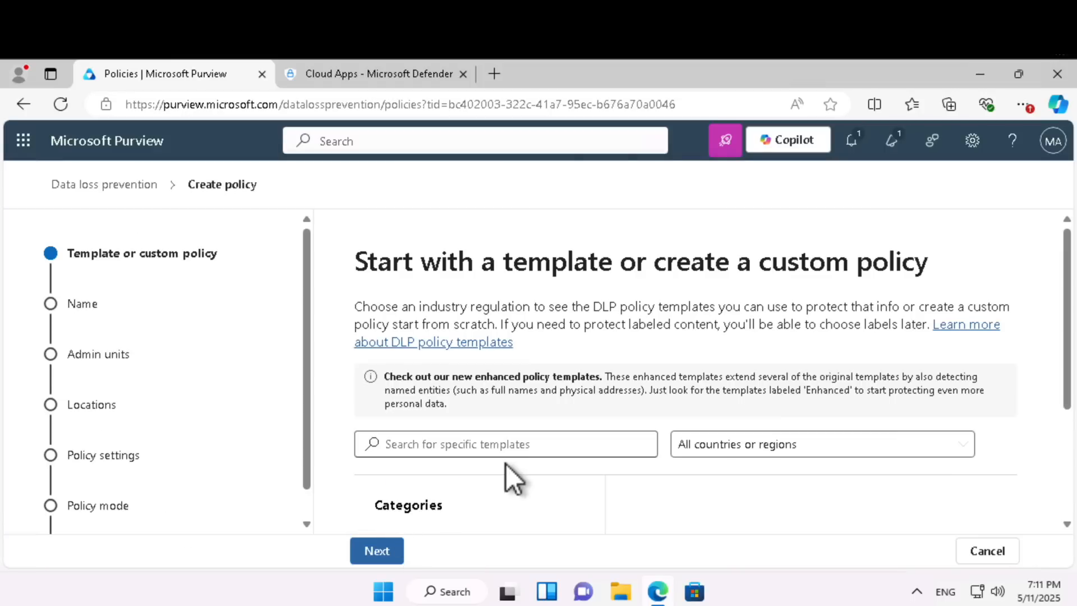
scroll(505, 463, down, 3)
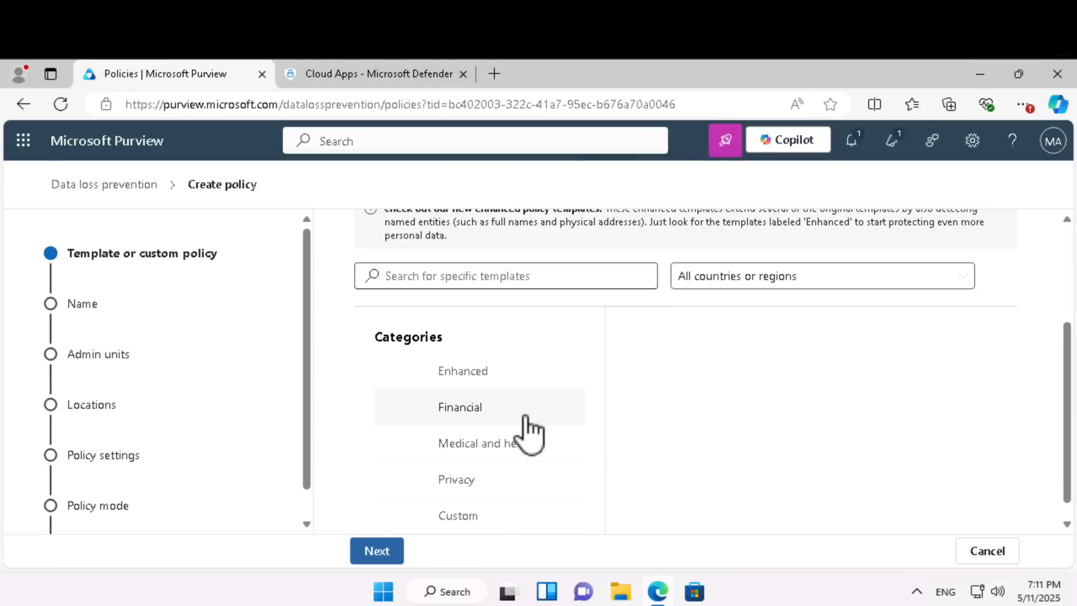
click(378, 550)
click(497, 279)
key(ctrl+a)
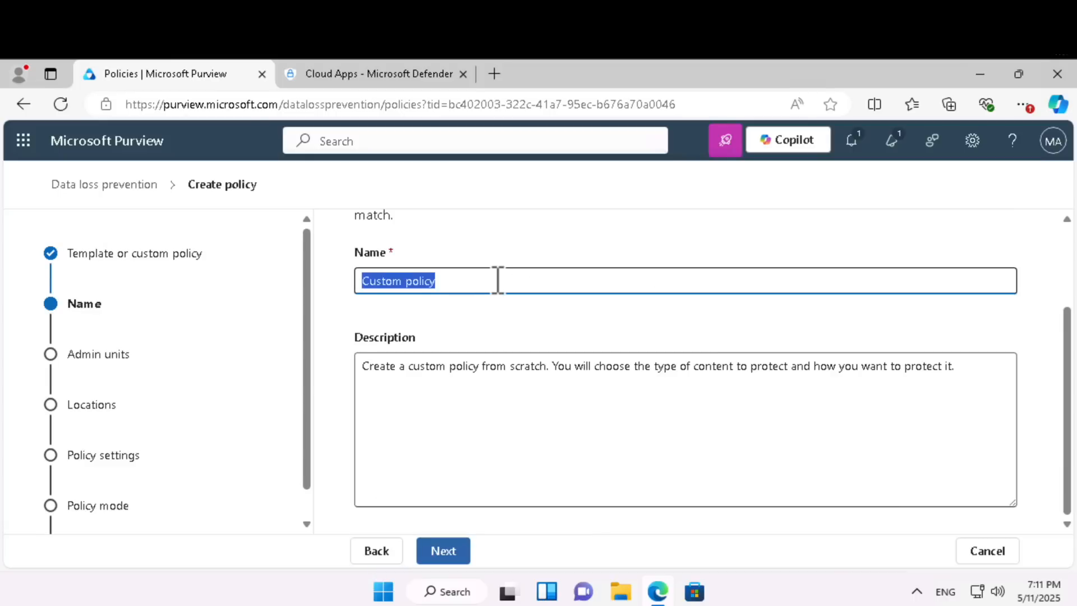
text(DLP Sample Policy)
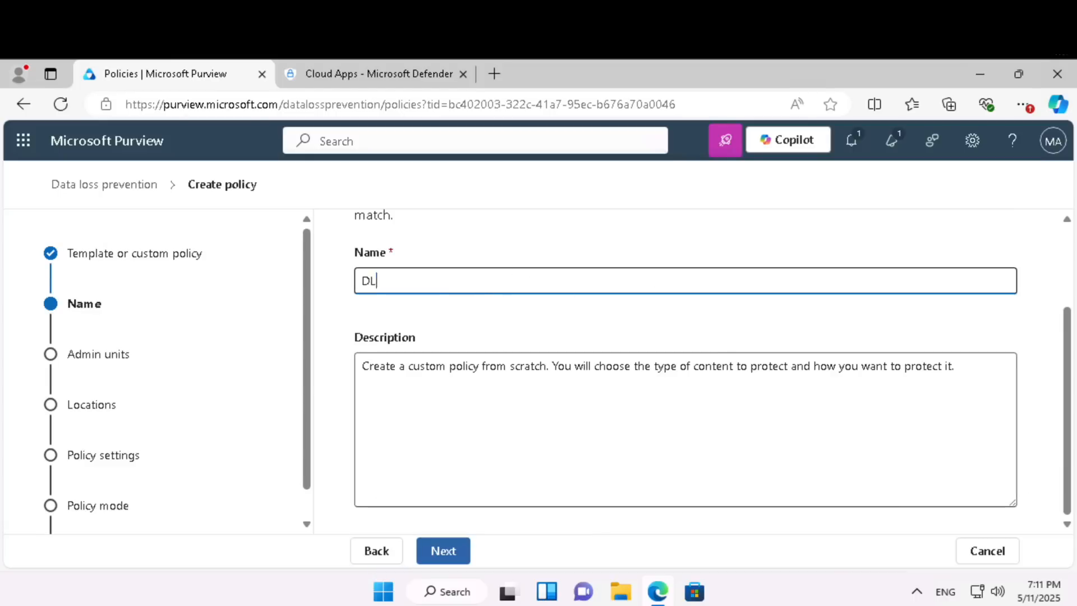
click(442, 551)
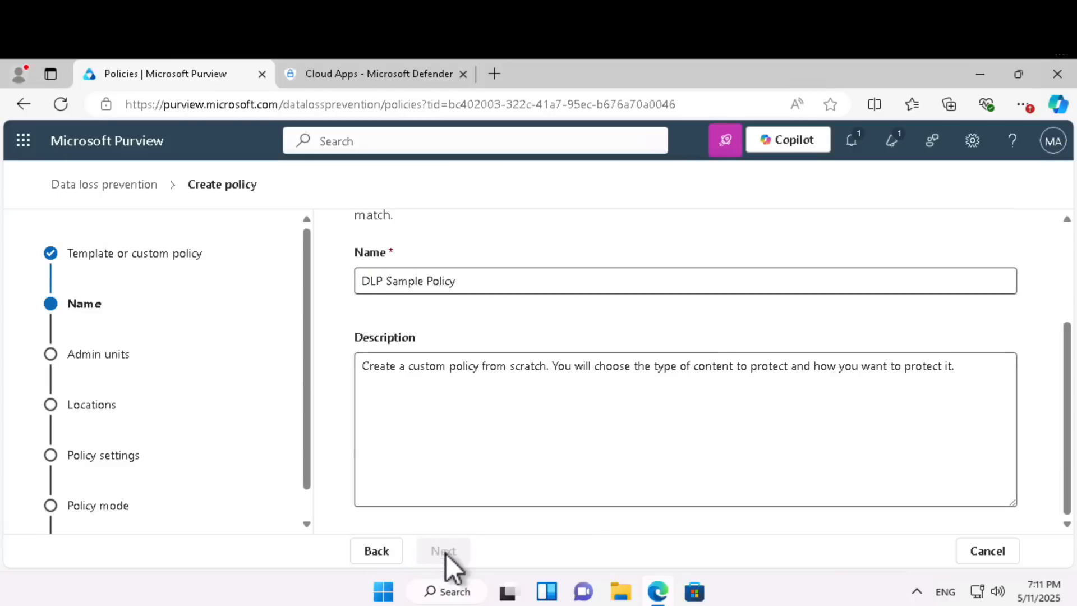
click(443, 551)
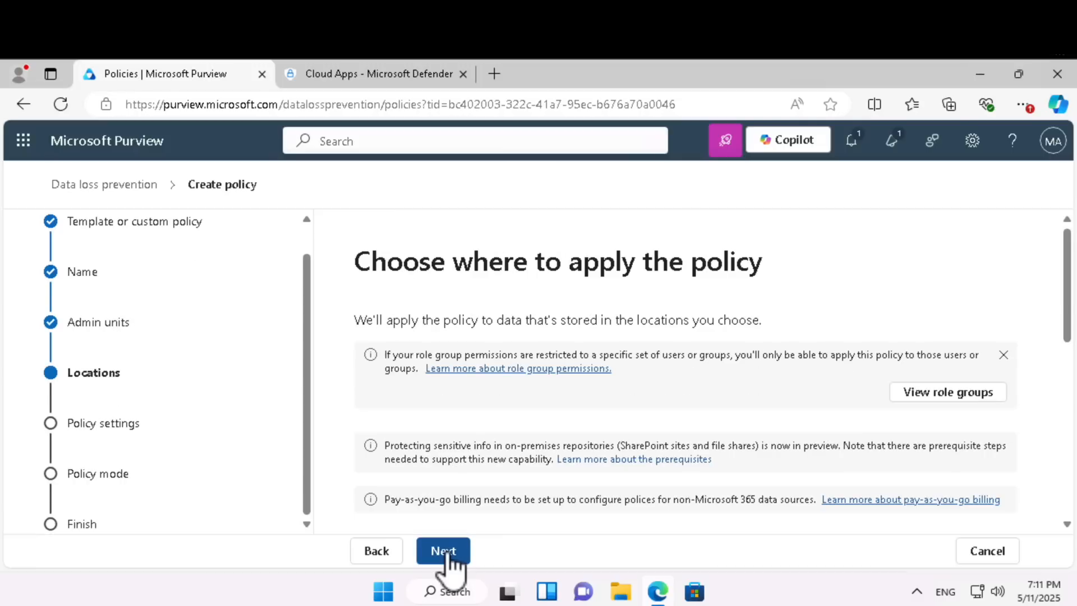
Exclude SharePoint sites, Teams chat and channel messages, Devices, Instances and On-premises repositories from the policy's locations, and continue to the advanced DLP rules.
scroll(556, 384, down, 10)
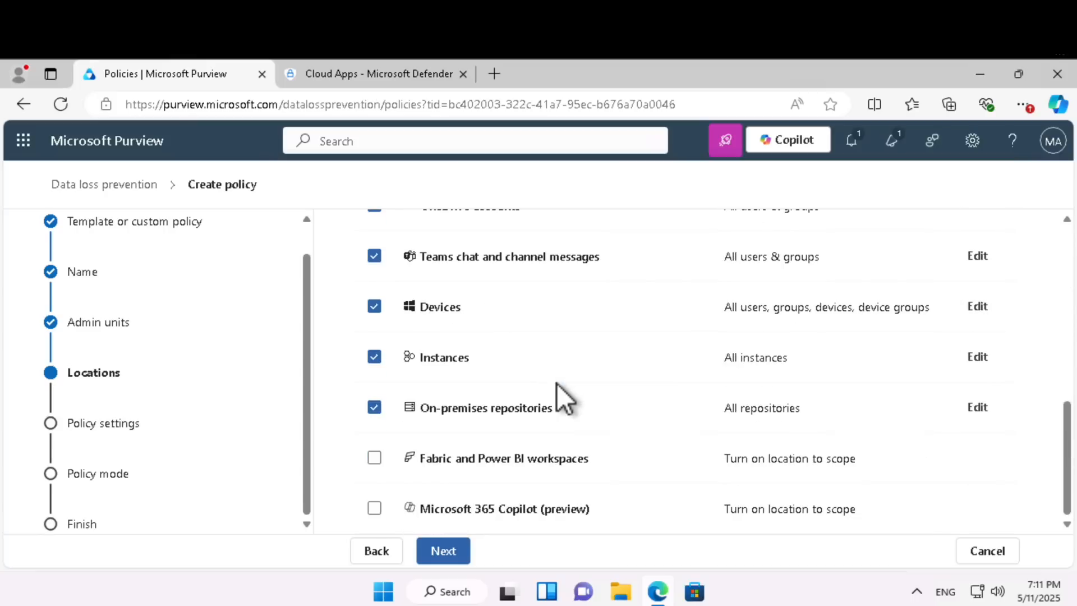
scroll(556, 384, up, 2)
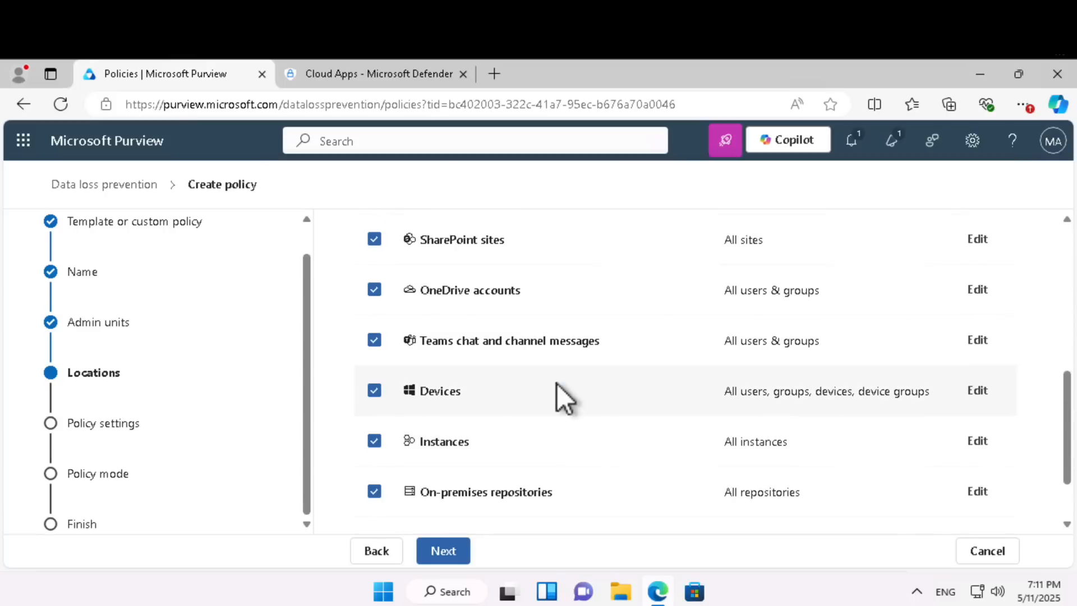
click(374, 238)
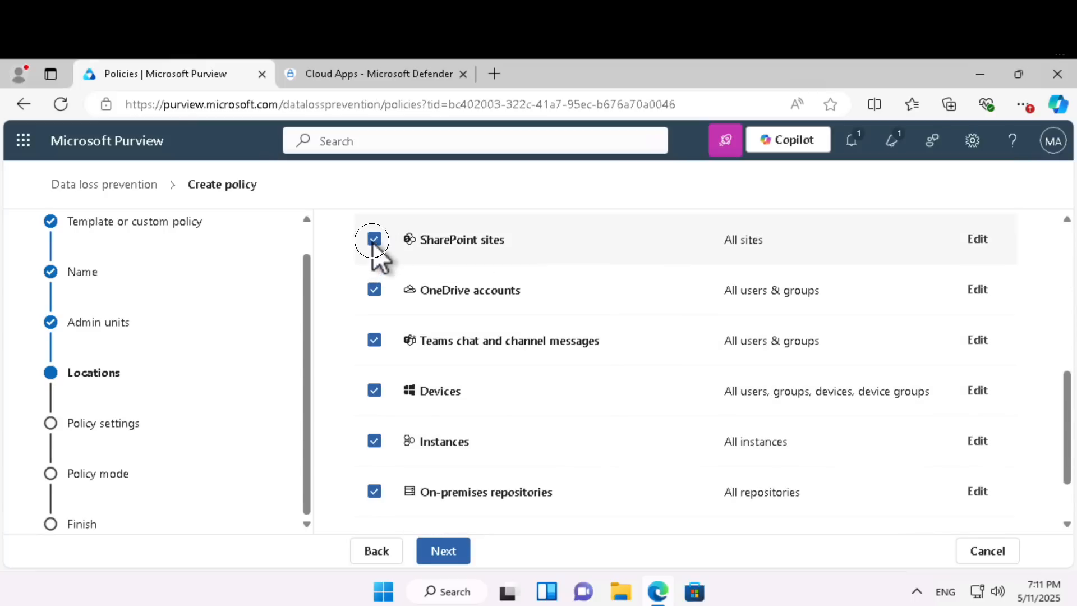
click(374, 340)
click(374, 389)
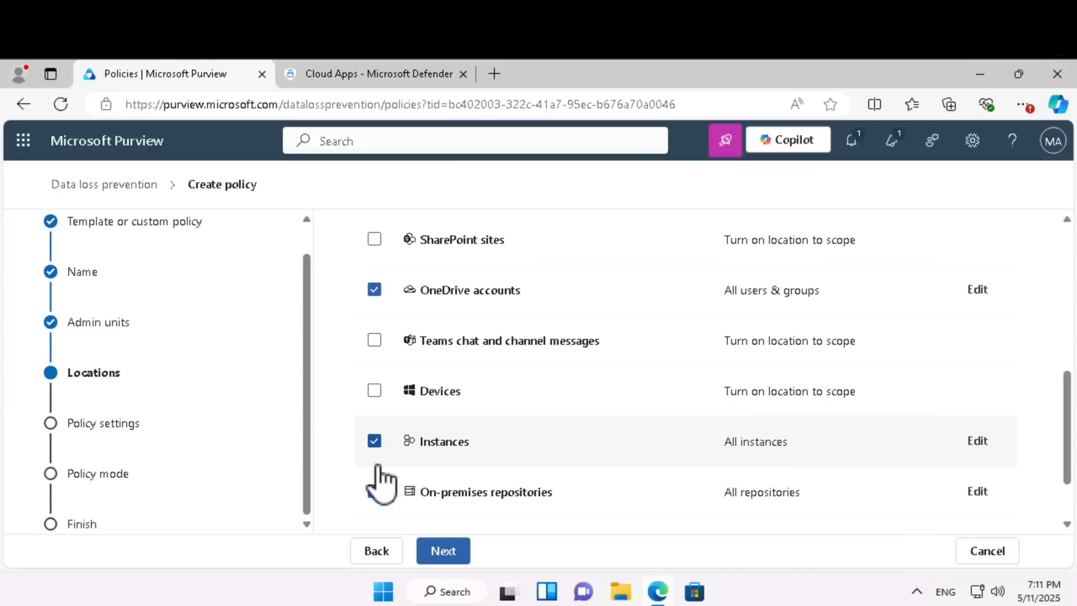
click(377, 464)
click(378, 486)
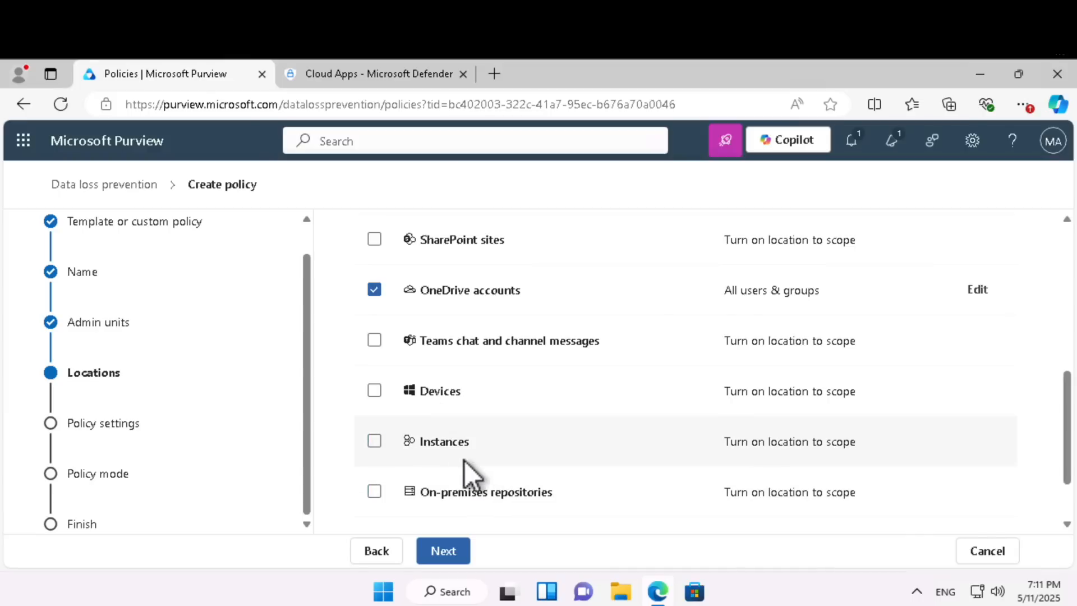
click(453, 552)
click(453, 552)
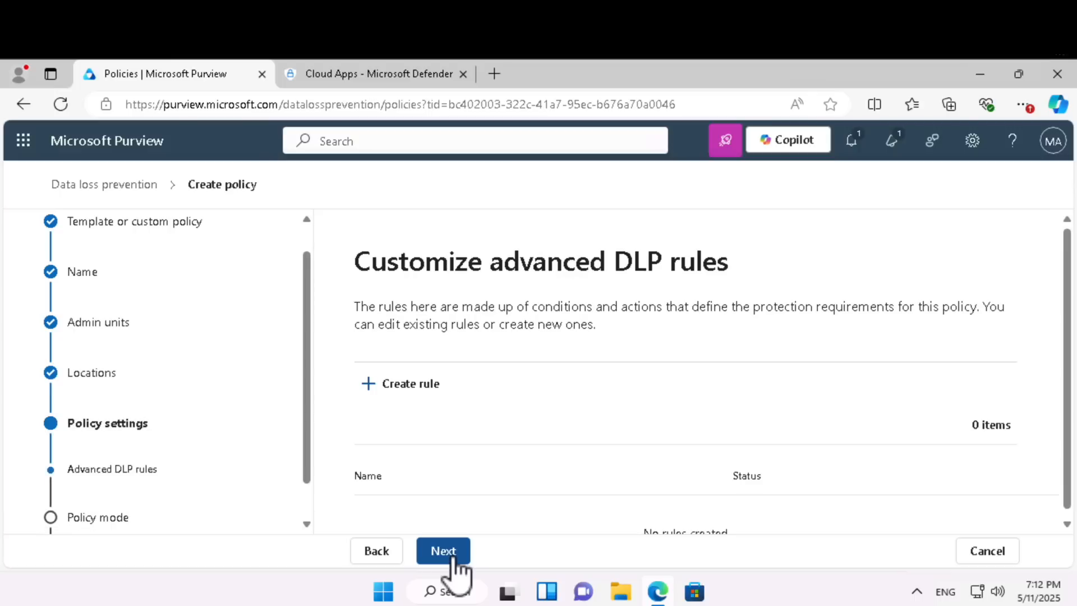
Create a new advanced DLP rule and name it IBAN.
click(399, 386)
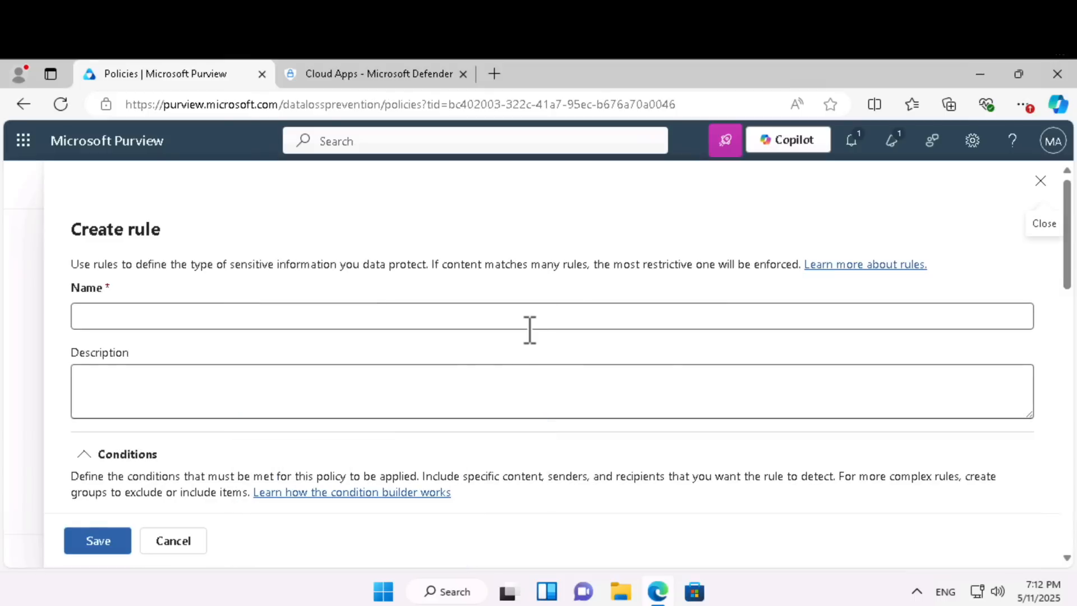
click(525, 315)
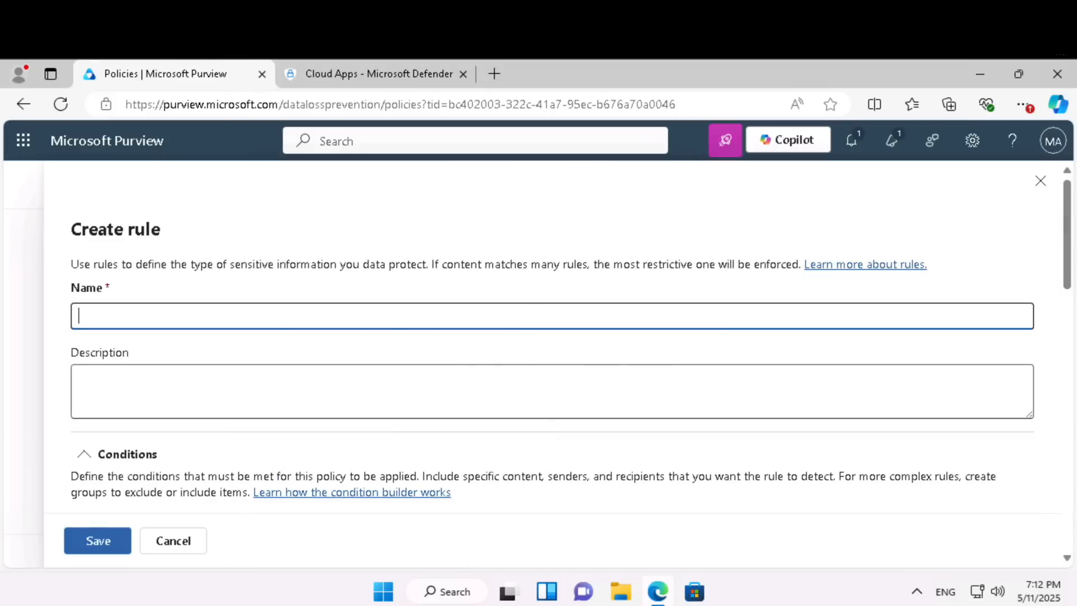
text(IBAN)
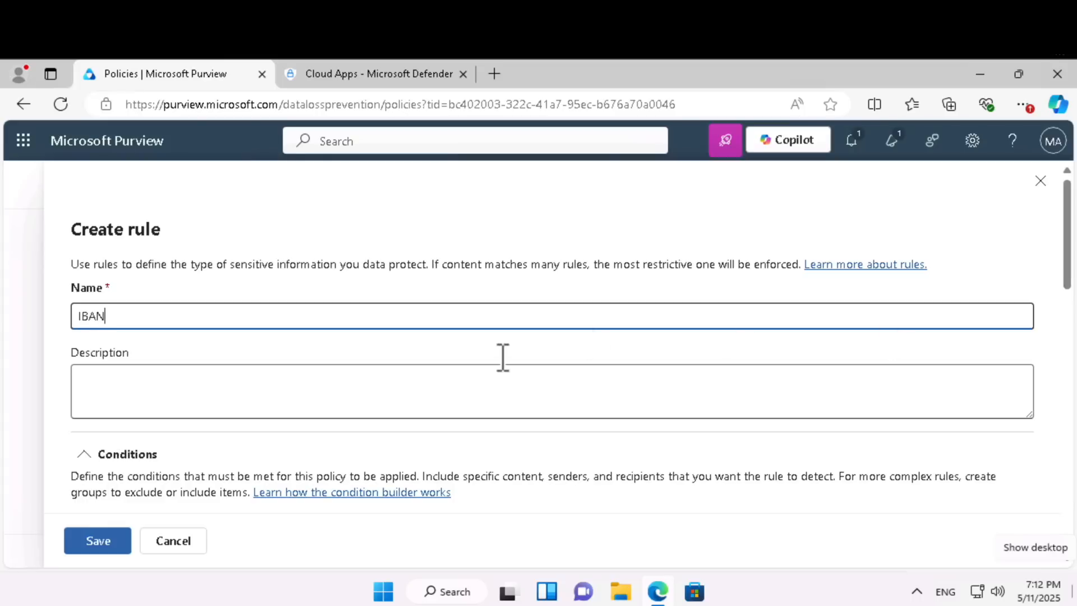
Add the condition that content is shared from Microsoft 365 with people outside my organization.
scroll(247, 456, down, 3)
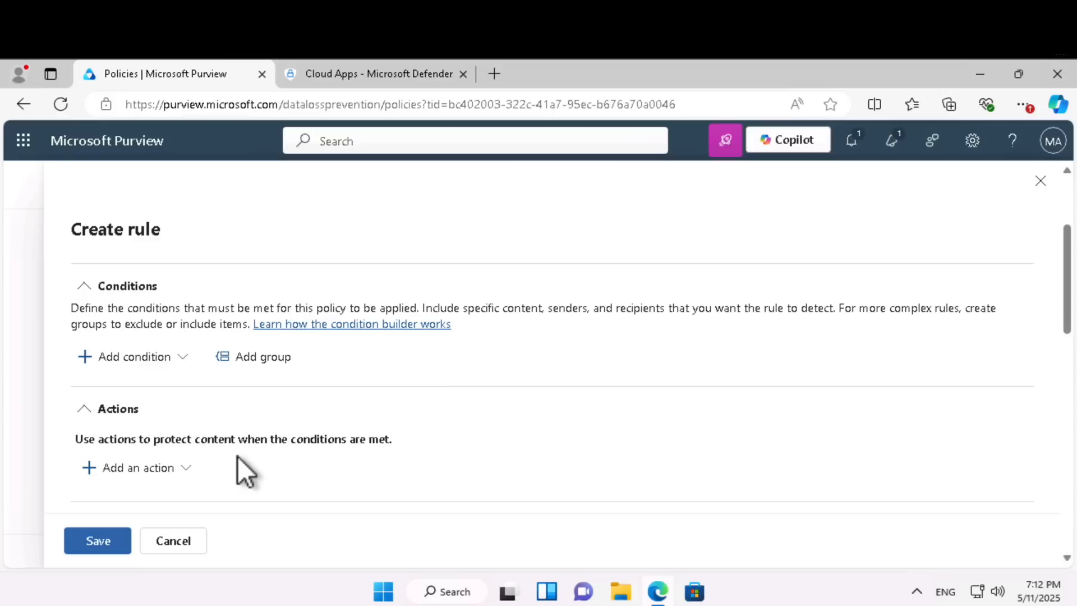
click(159, 358)
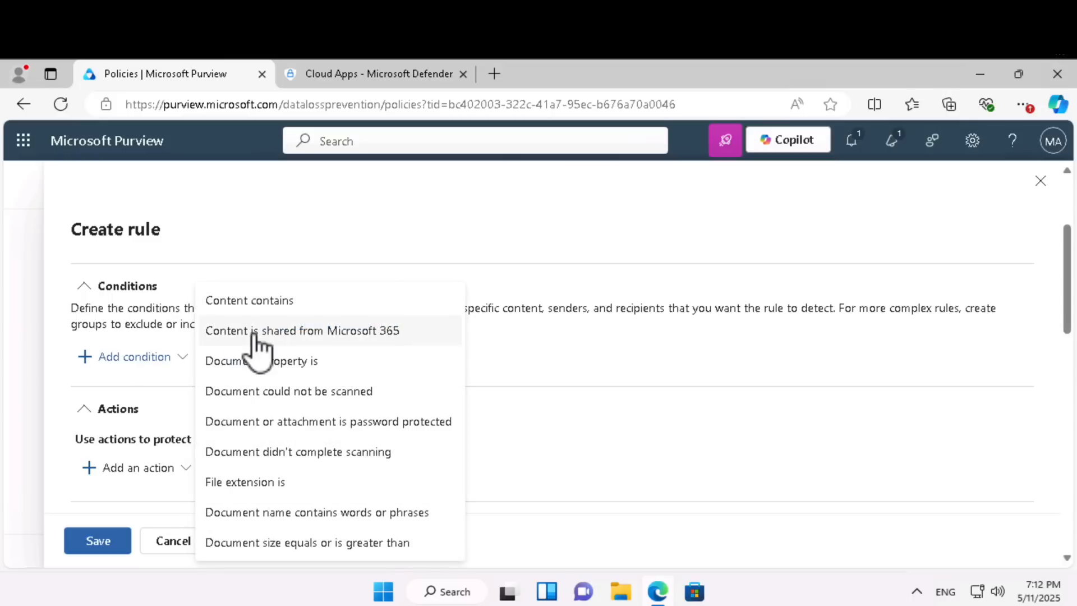
click(298, 334)
scroll(296, 334, down, 3)
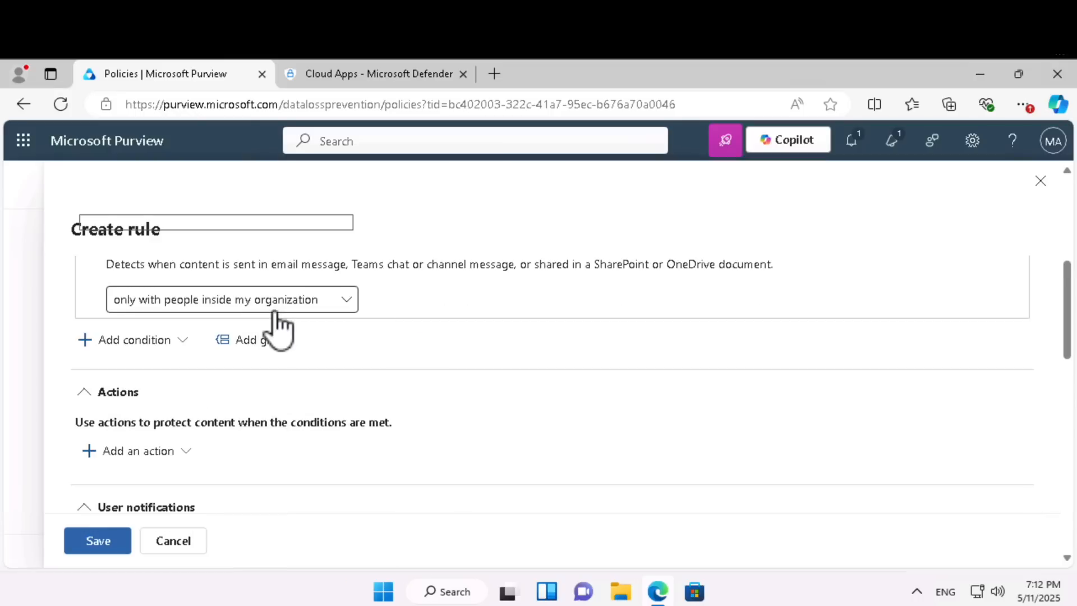
click(275, 303)
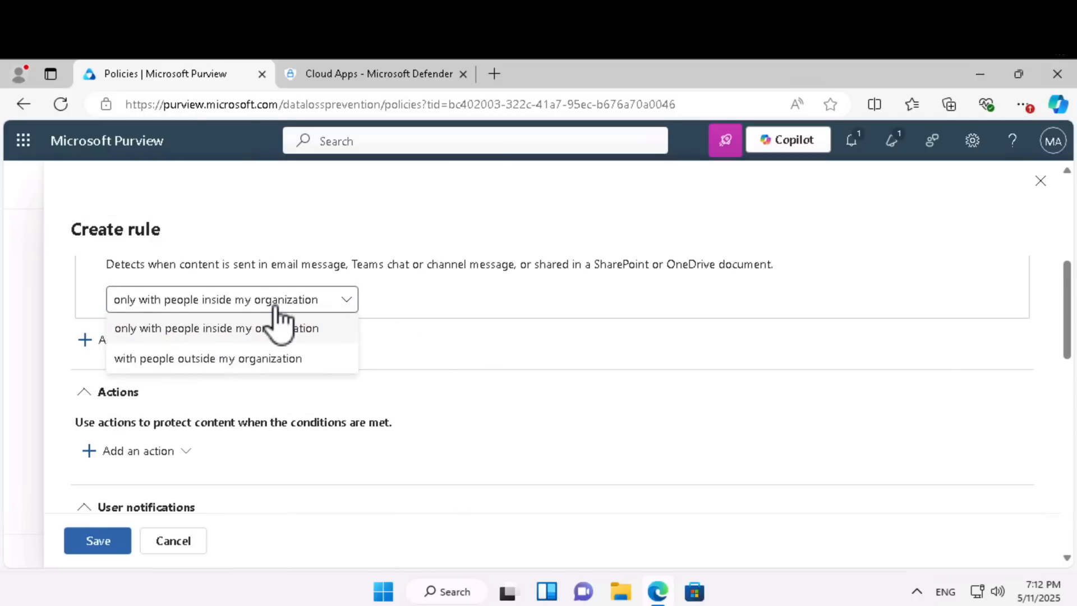
click(296, 362)
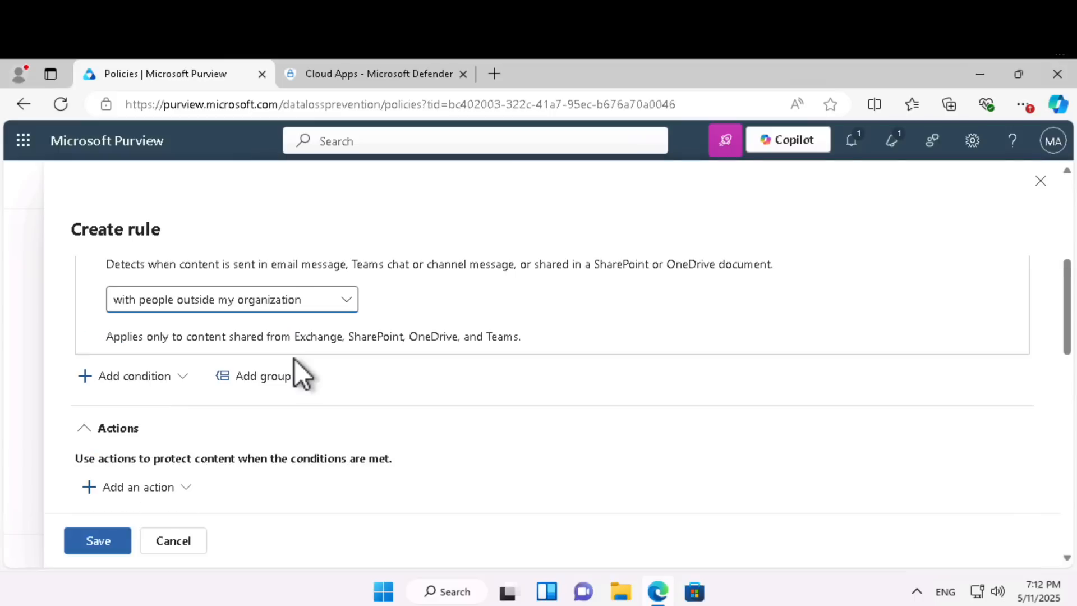
Review the rule's remaining settings and turn on user notifications about the proper use of sensitive info.
scroll(361, 444, down, 5)
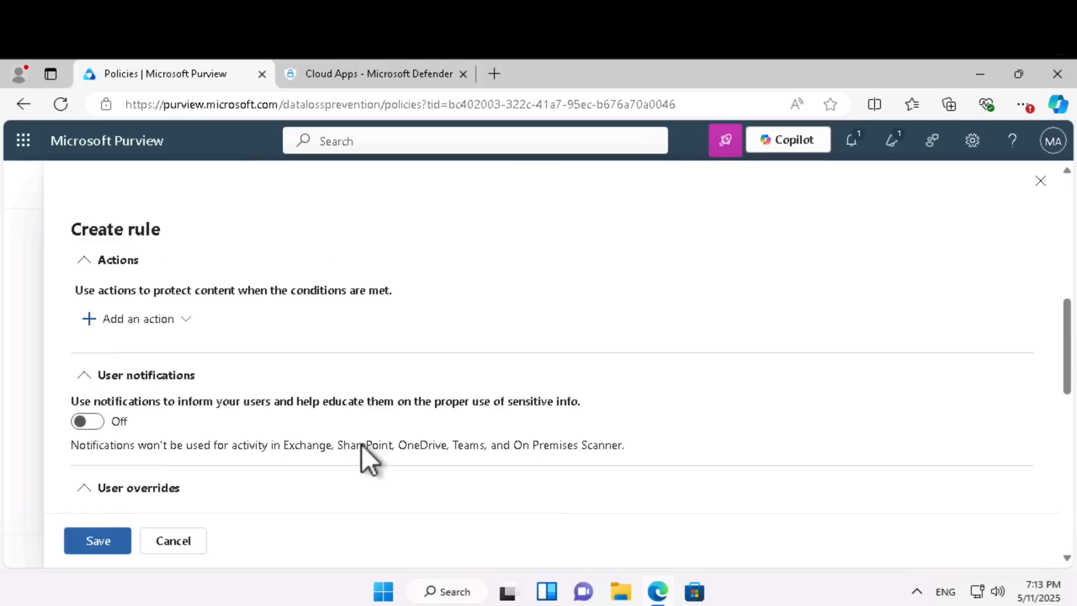
scroll(361, 444, down, 5)
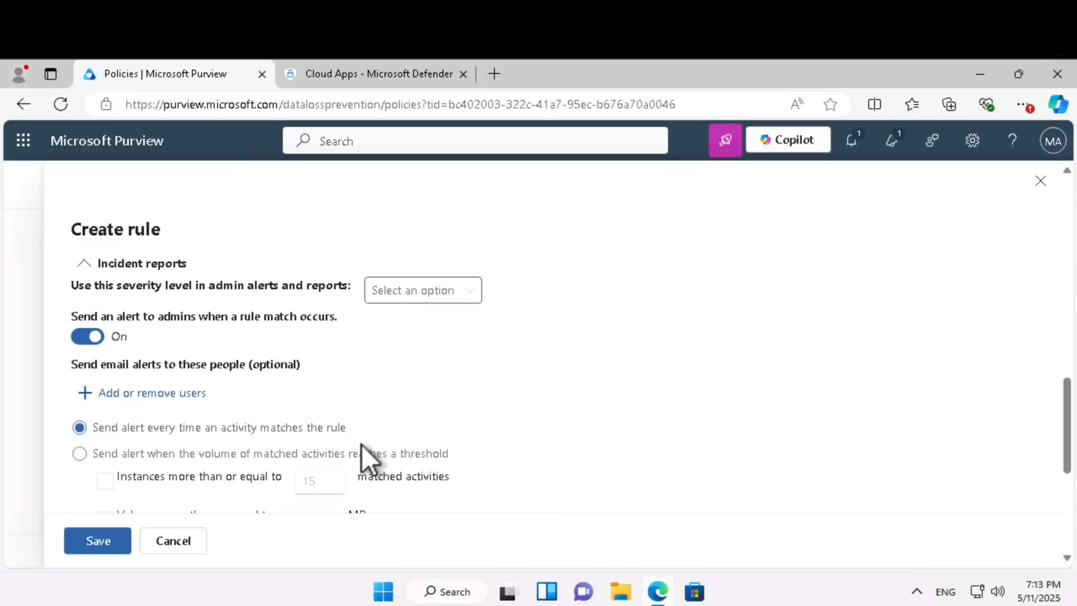
scroll(285, 372, down, 5)
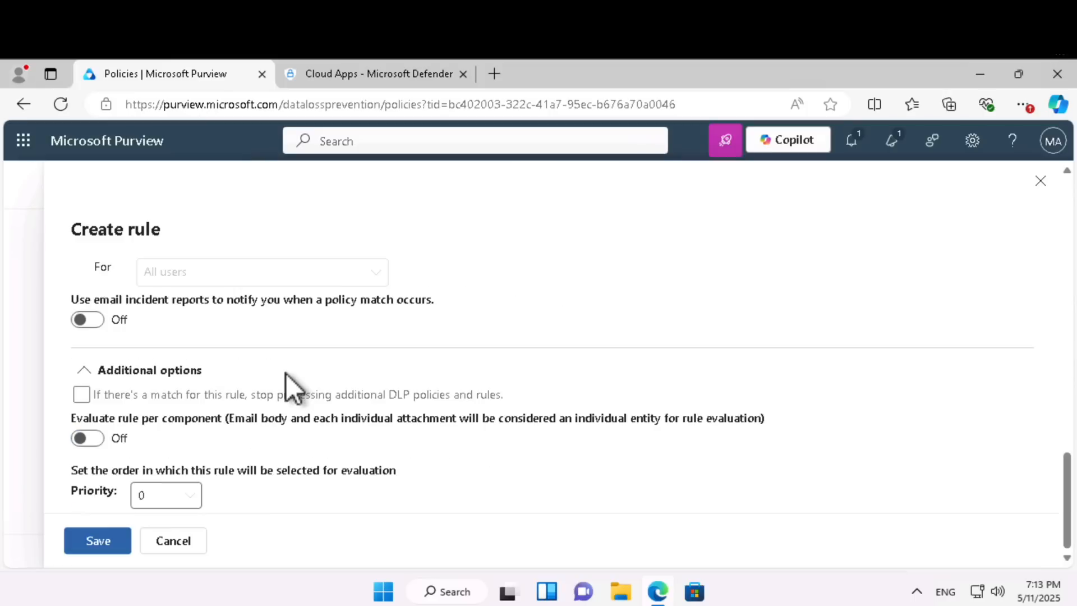
scroll(284, 372, up, 4)
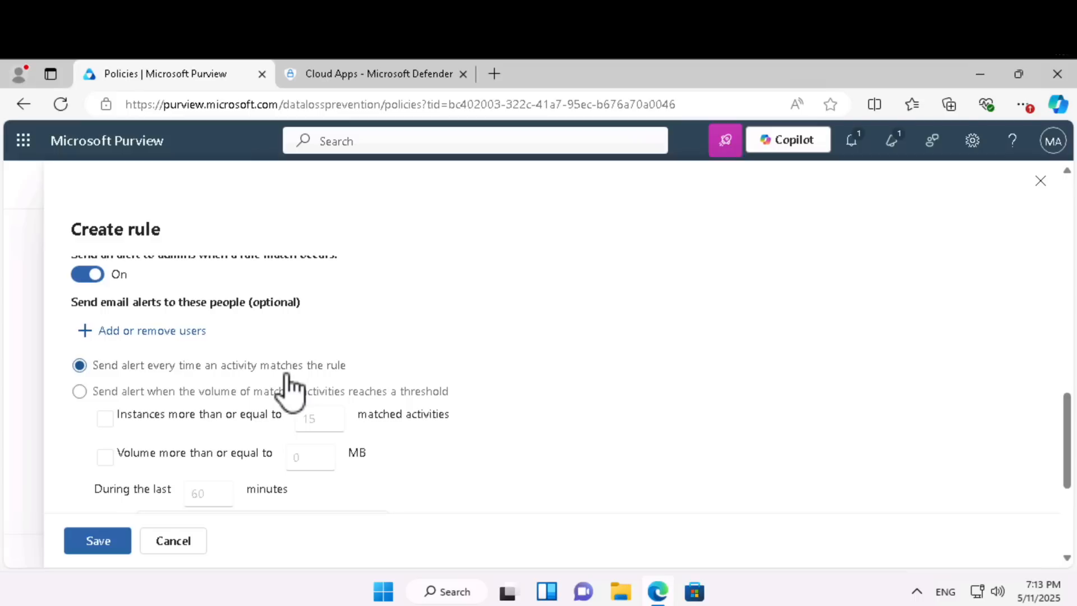
scroll(285, 372, up, 2)
scroll(285, 372, up, 5)
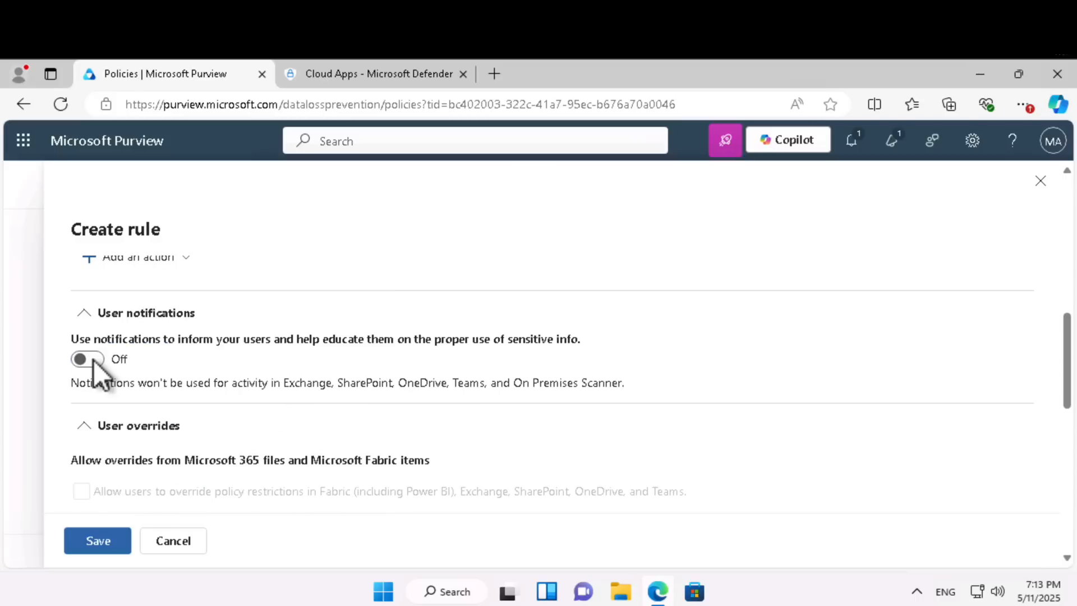
click(90, 360)
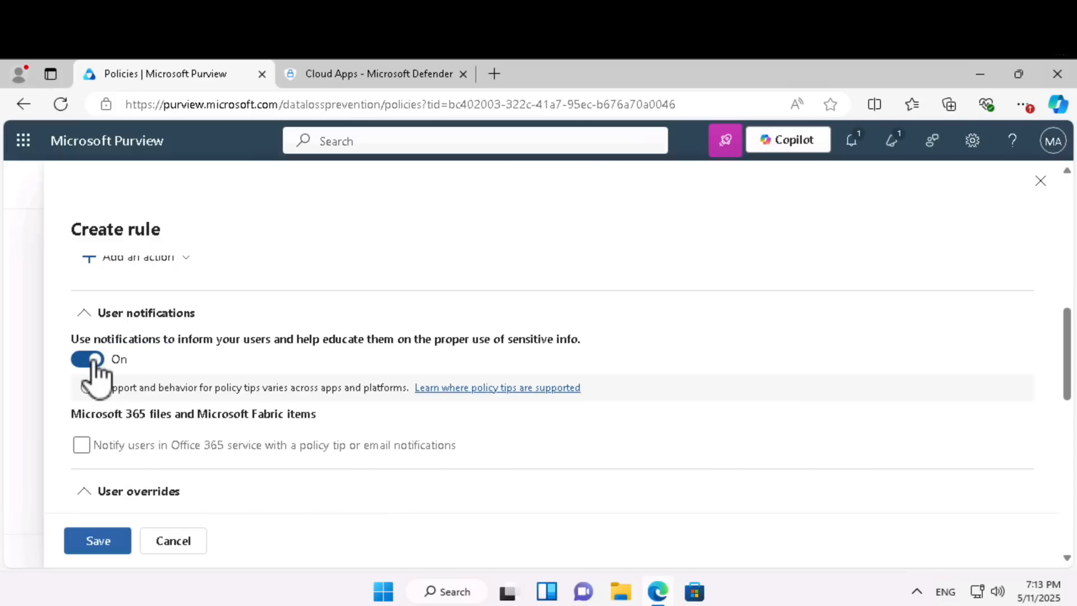
Add the action restricting access or encrypting content in Microsoft 365 locations, blocking only people outside the organization, and save the rule.
scroll(687, 399, down, 5)
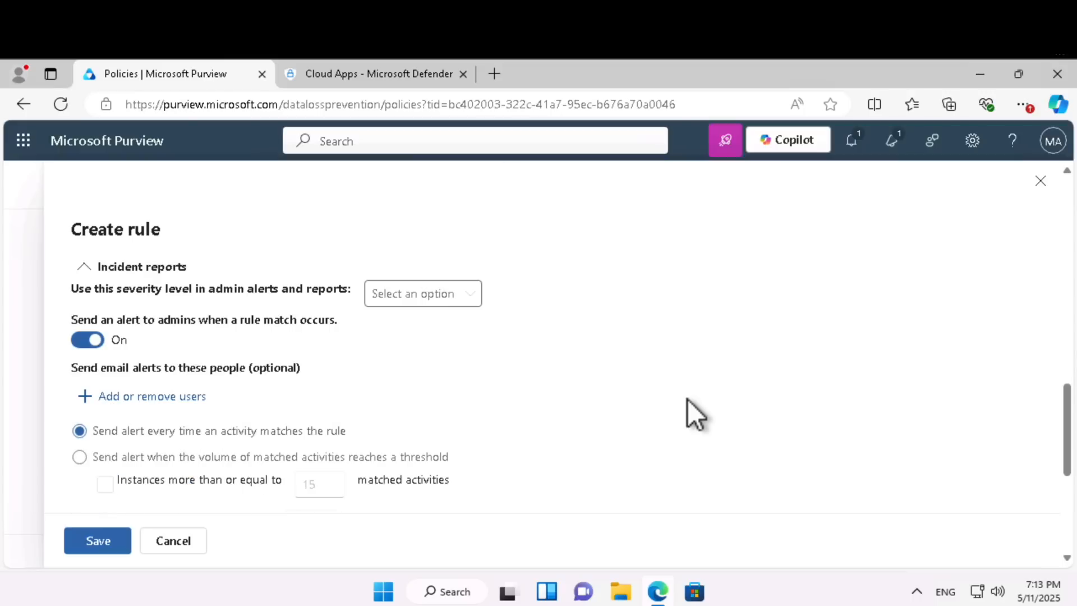
scroll(687, 398, down, 3)
scroll(597, 392, up, 8)
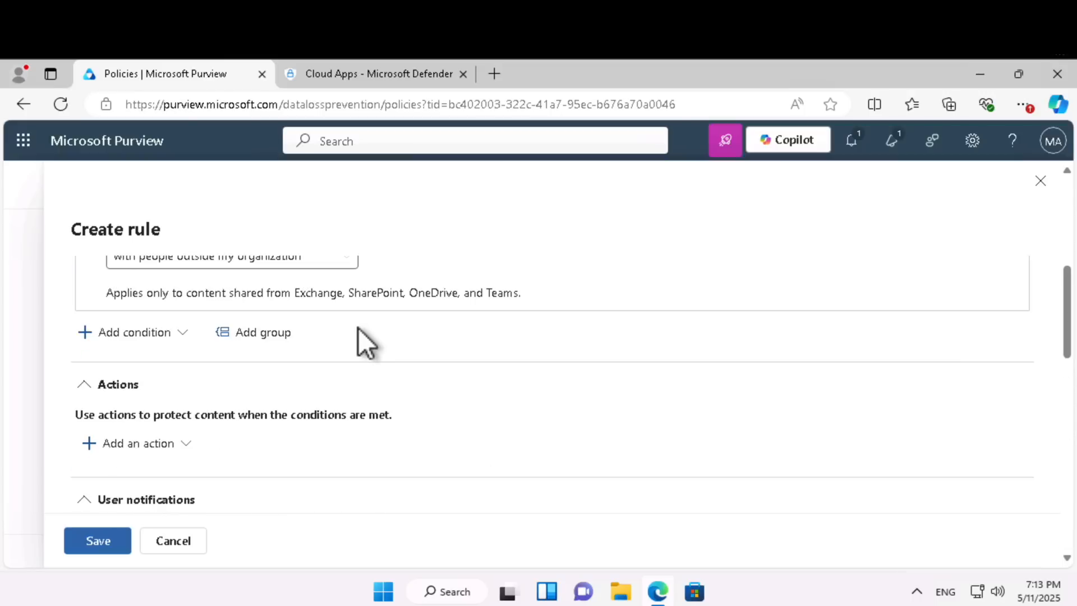
click(138, 445)
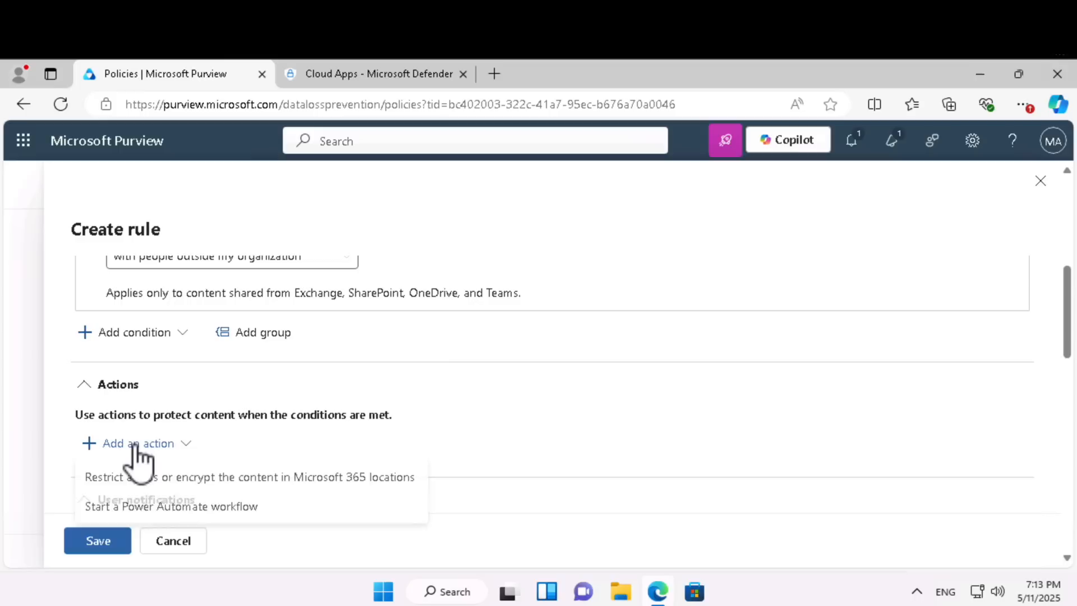
click(201, 487)
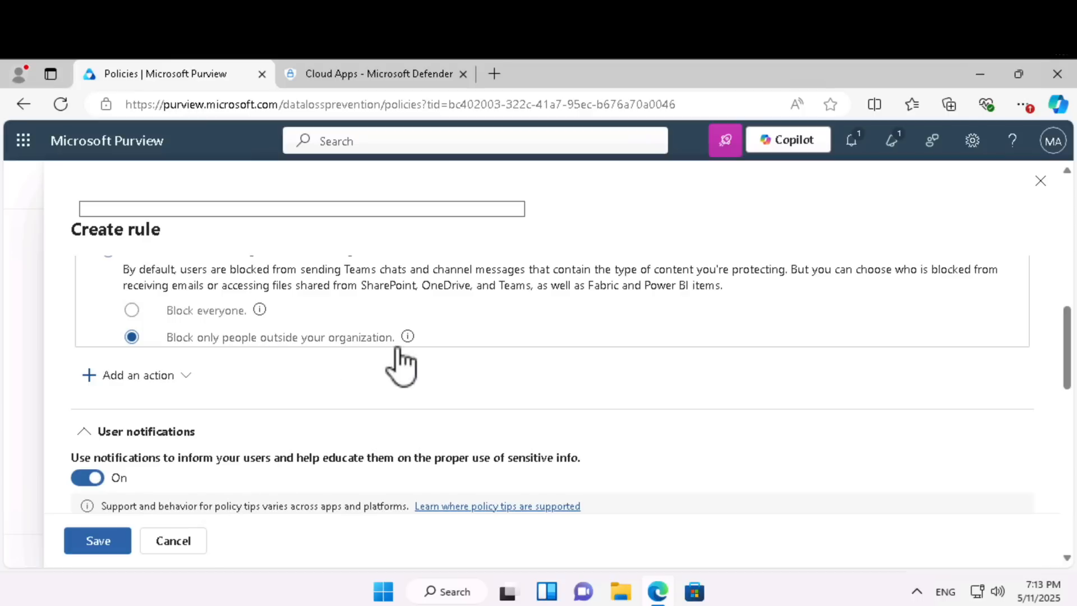
click(100, 543)
Keep the policy in simulation mode with policy tips shown, and submit the DLP policy.
click(441, 553)
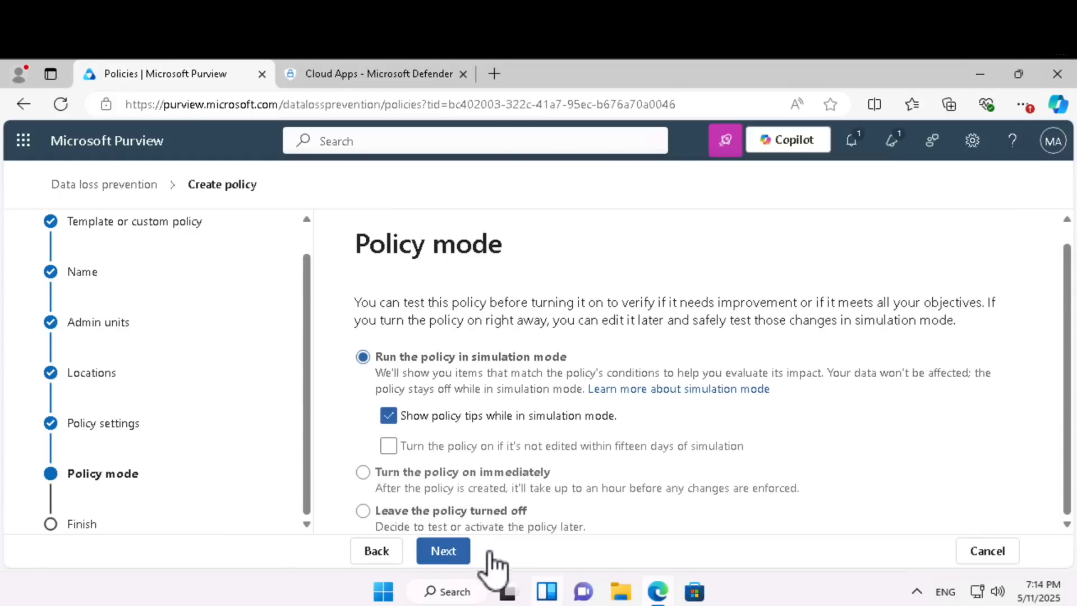
click(443, 552)
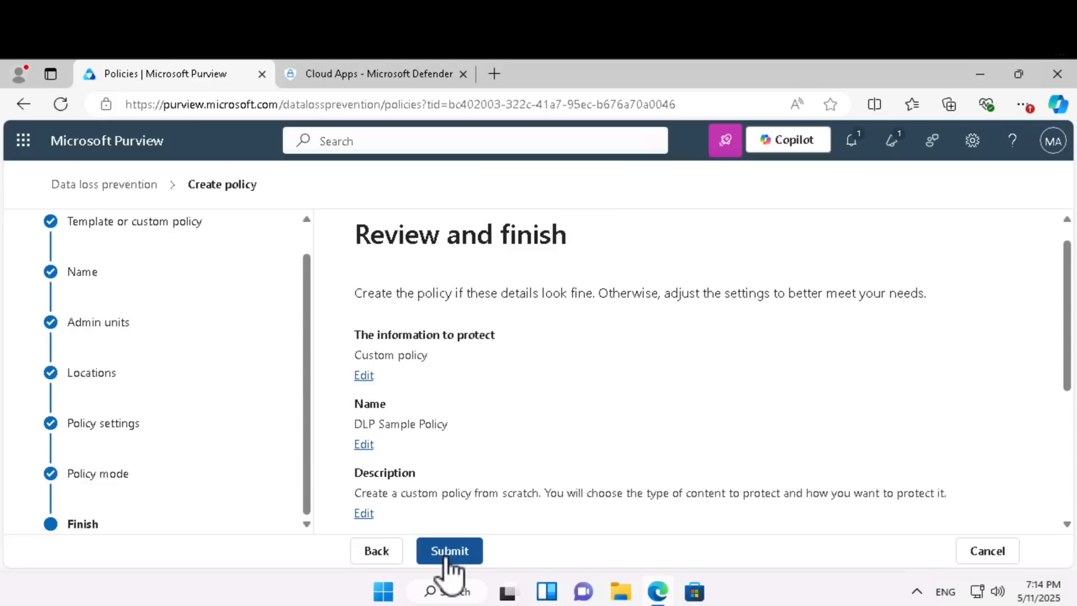
click(445, 555)
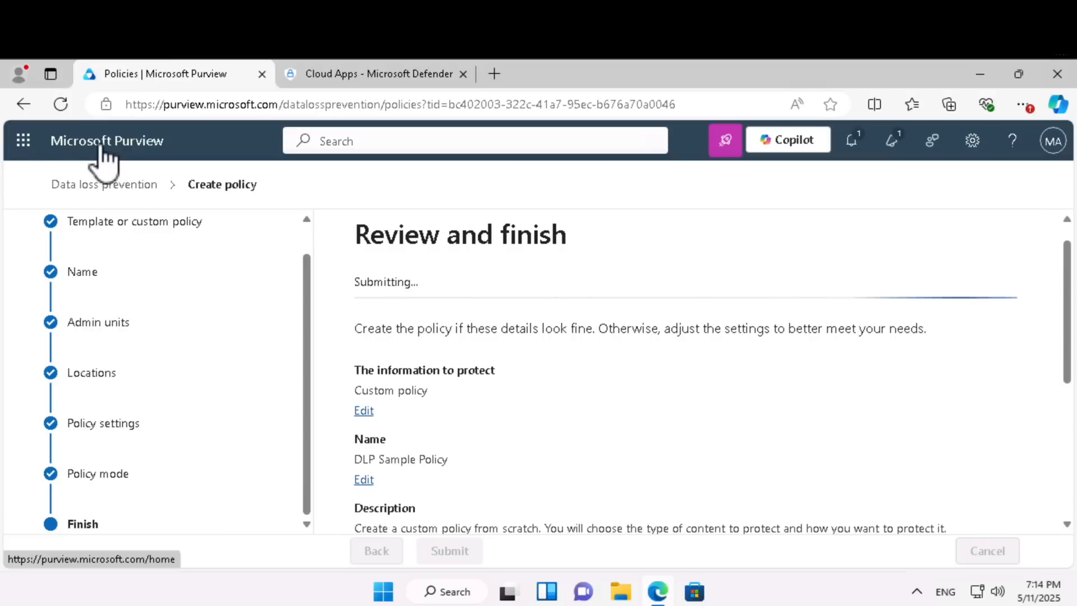
Return to the Purview home page and open the policies of the Insider Risk Management solution.
click(23, 145)
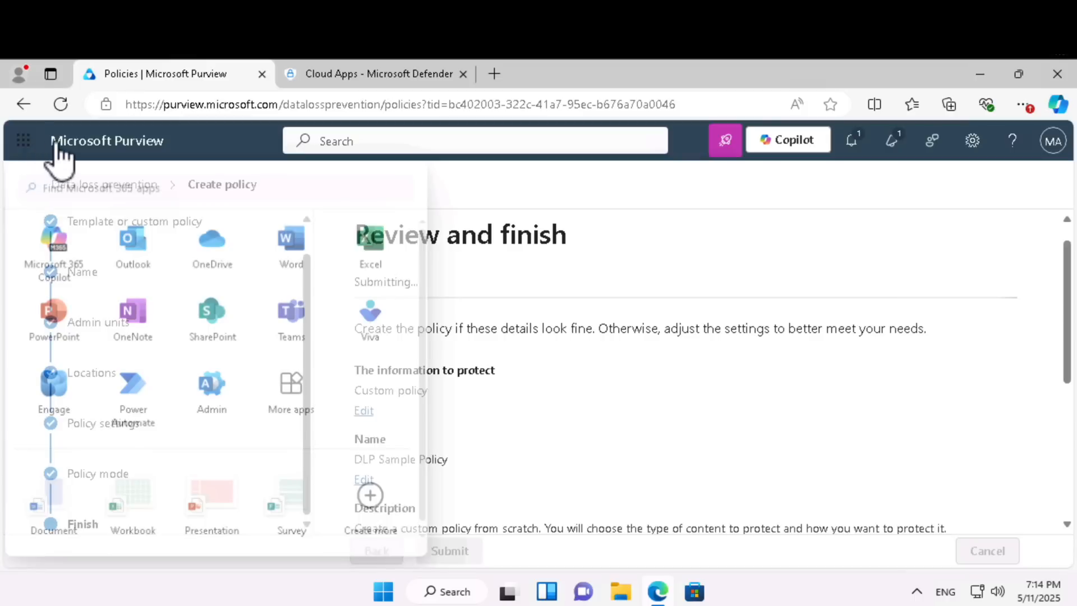
click(78, 143)
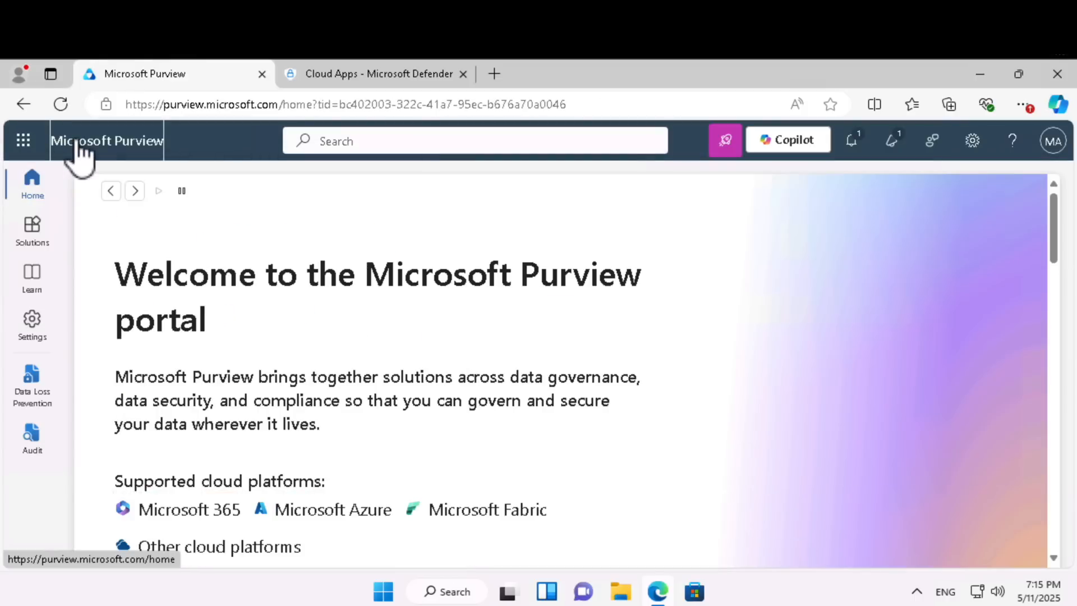
click(34, 238)
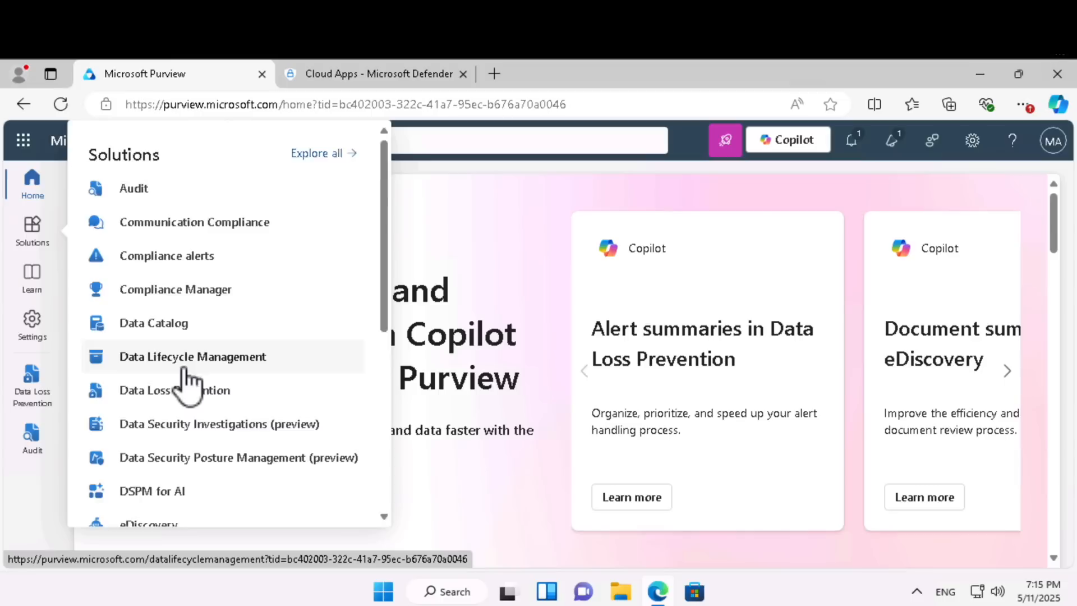
scroll(186, 378, down, 1)
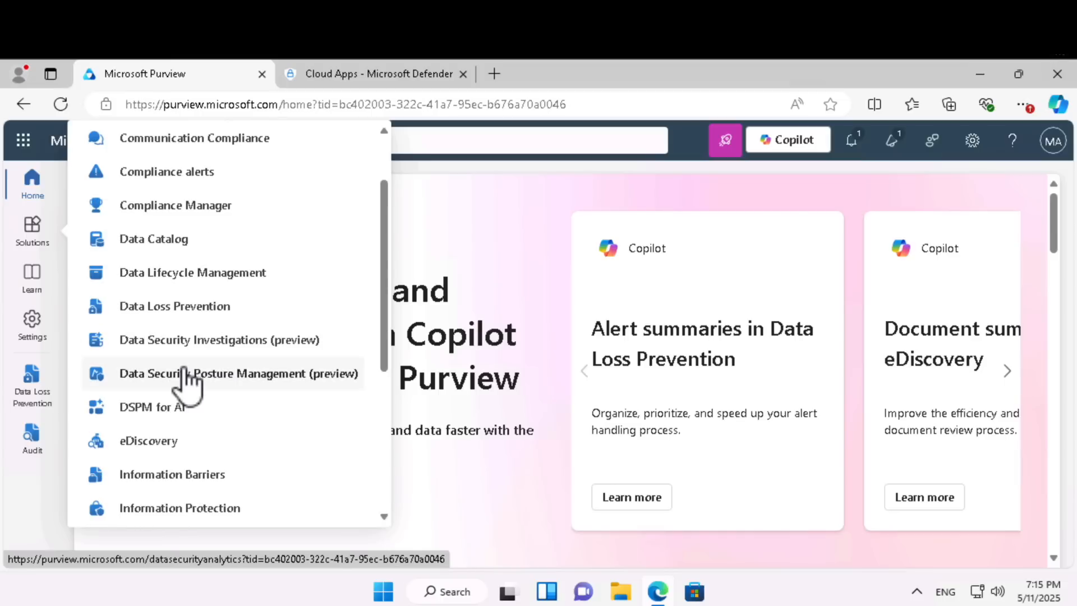
scroll(188, 382, down, 5)
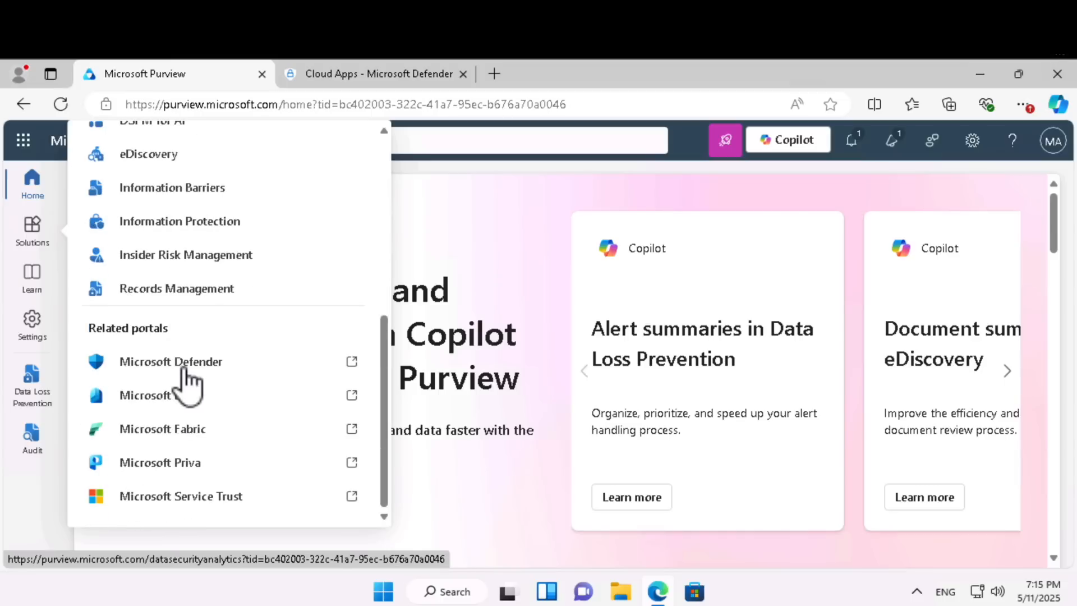
click(200, 257)
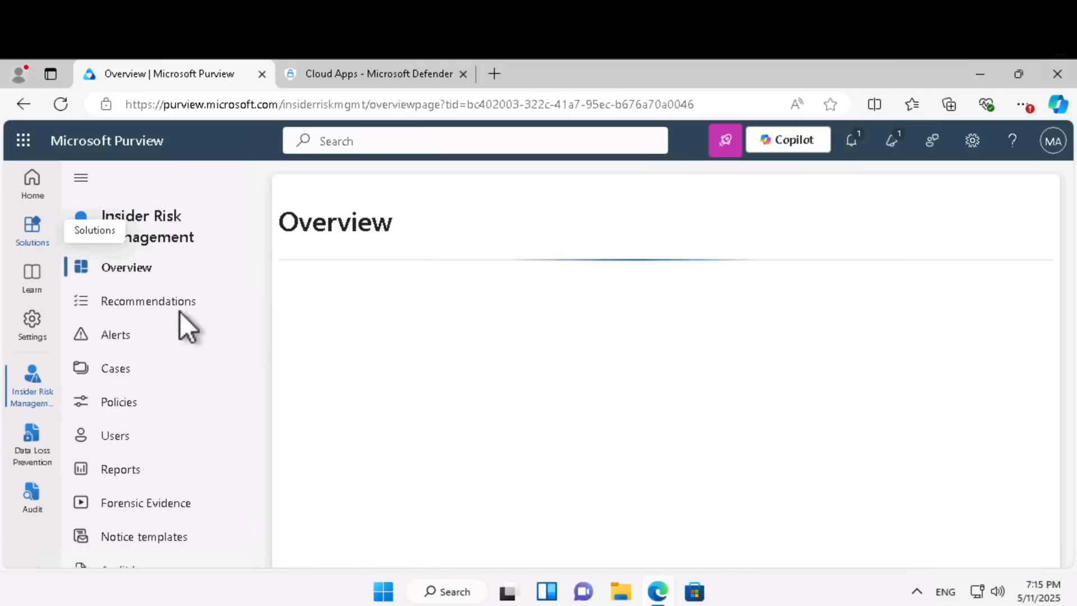
click(125, 404)
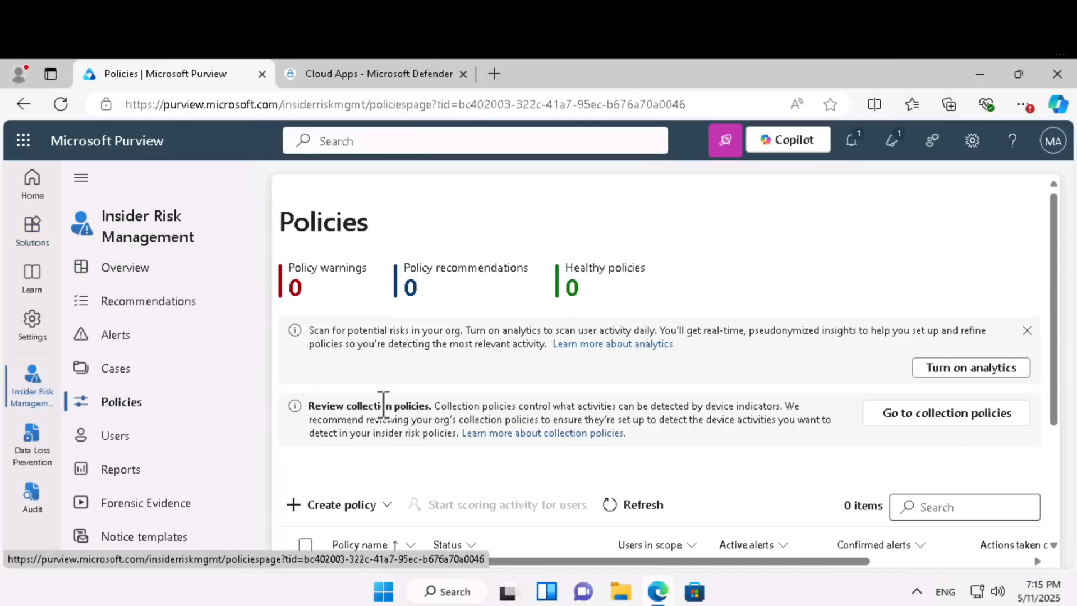
Create a Data leaks quick policy named Data Leaks Test Policy for all users and groups, and close the confirmation.
scroll(381, 404, down, 3)
click(344, 328)
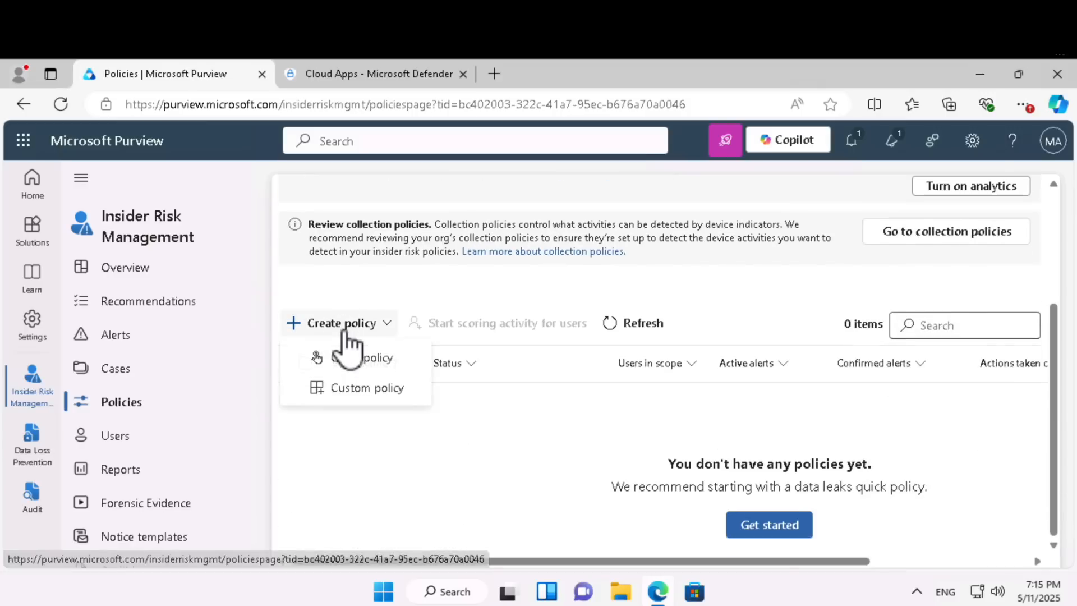
click(355, 362)
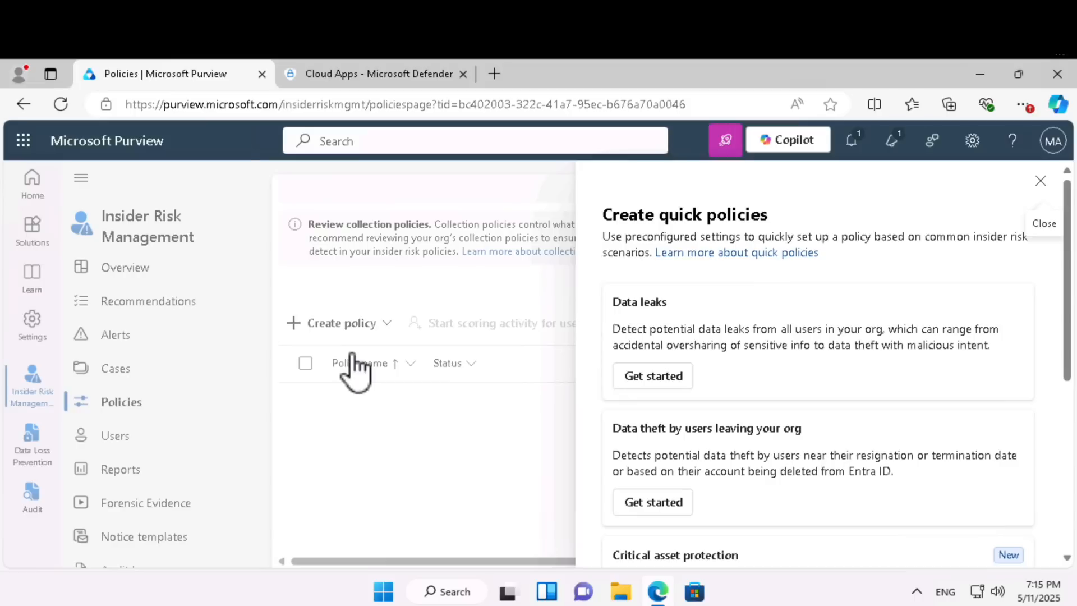
click(667, 382)
click(679, 364)
key(ctrl+a)
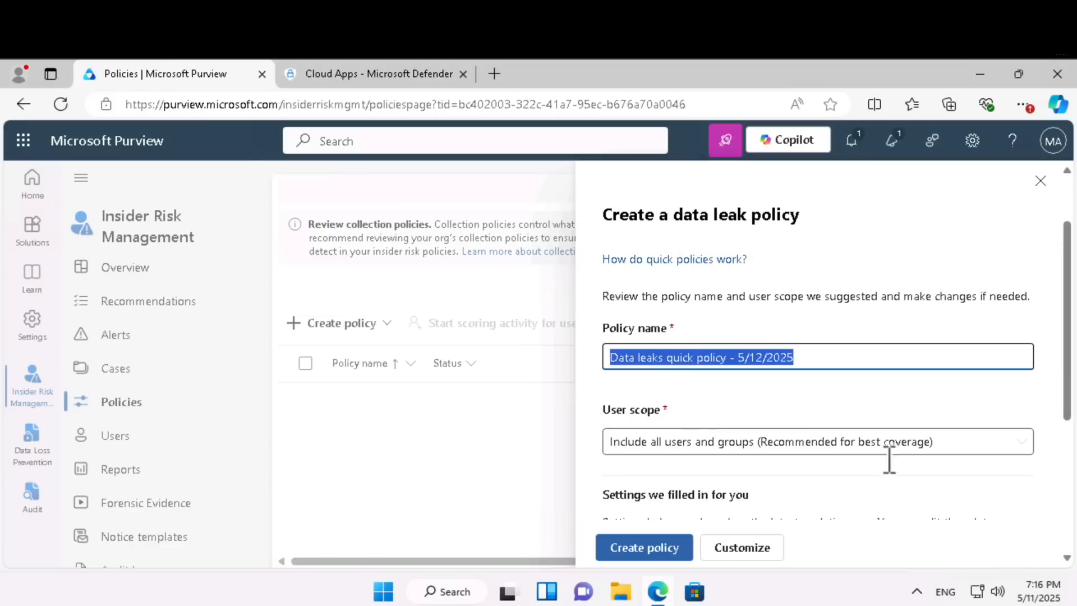
text(Data Lea)
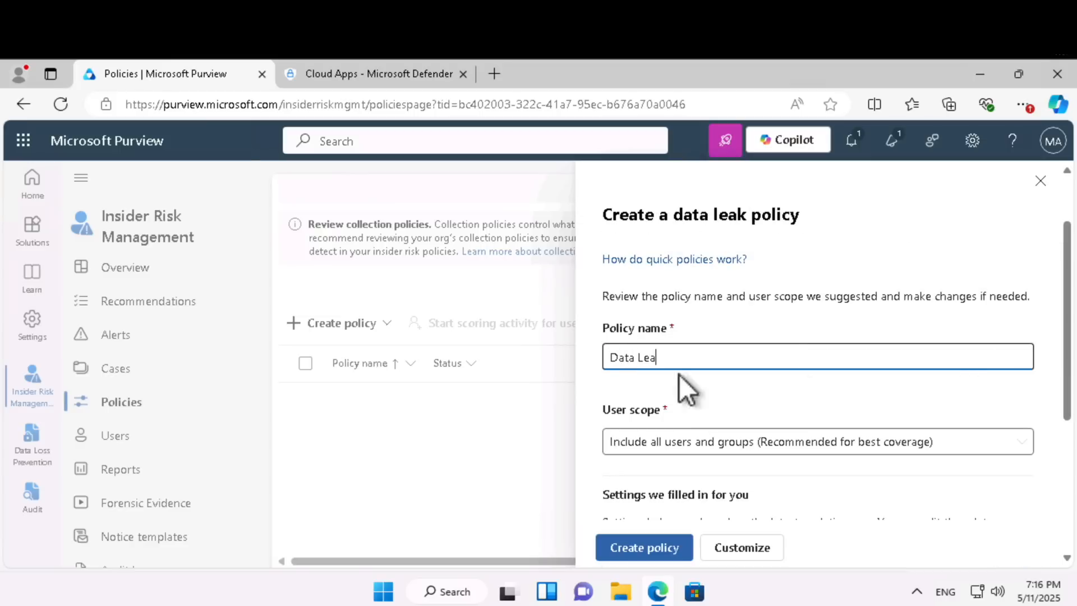
text(ks Test Policy)
click(655, 537)
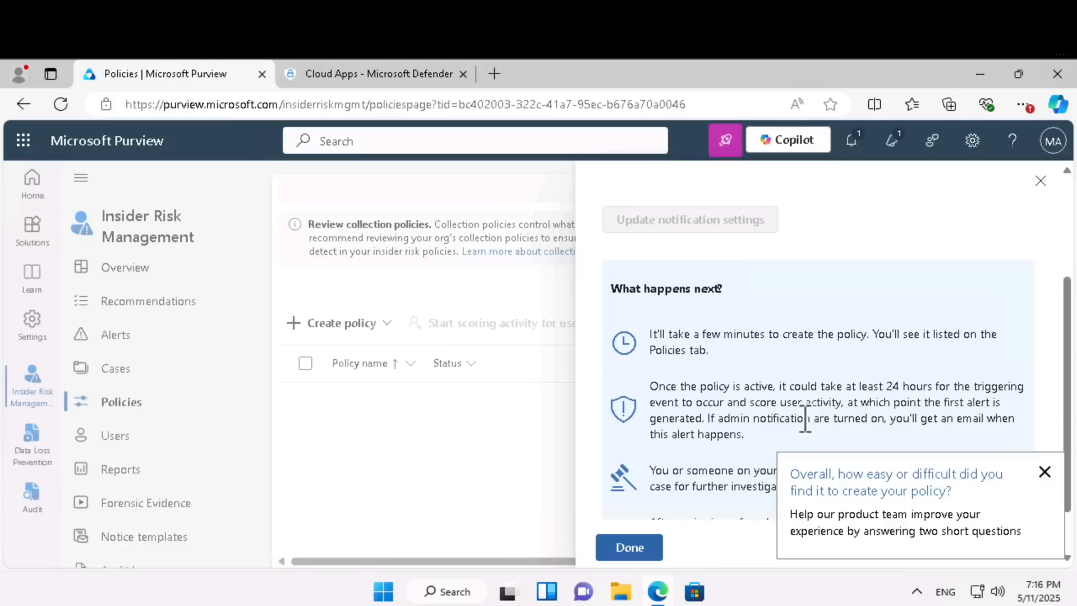
scroll(714, 455, up, 3)
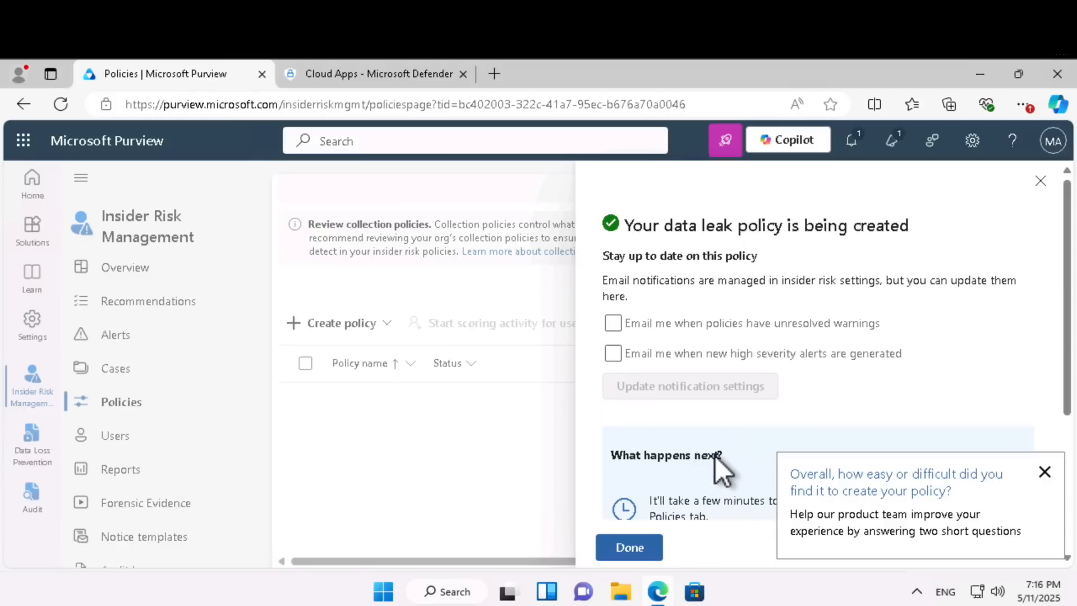
scroll(715, 455, down, 3)
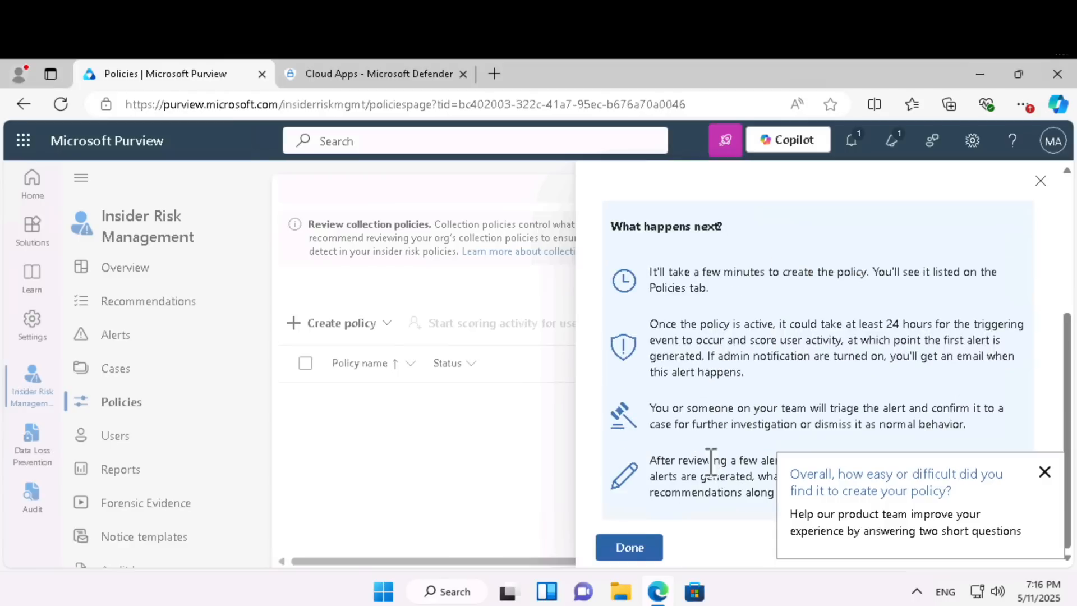
click(629, 548)
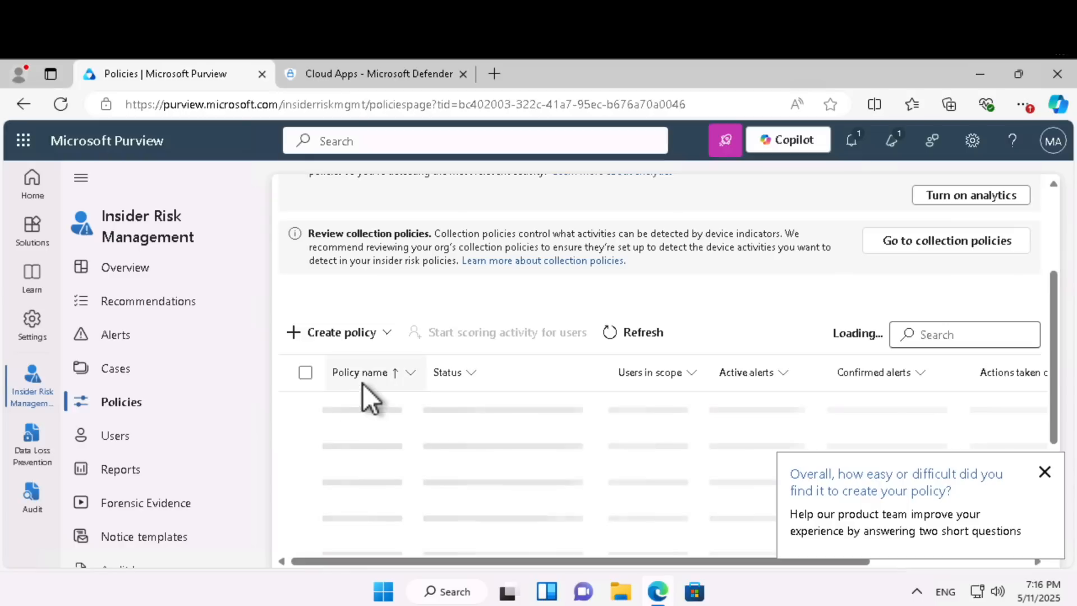
Start a custom insider risk policy.
click(363, 339)
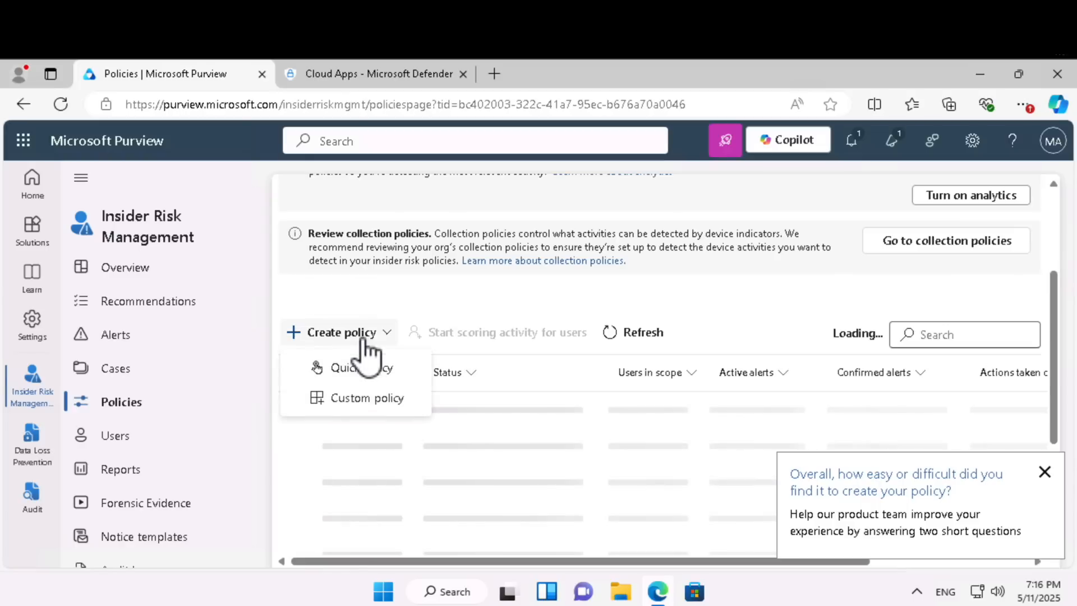
click(367, 398)
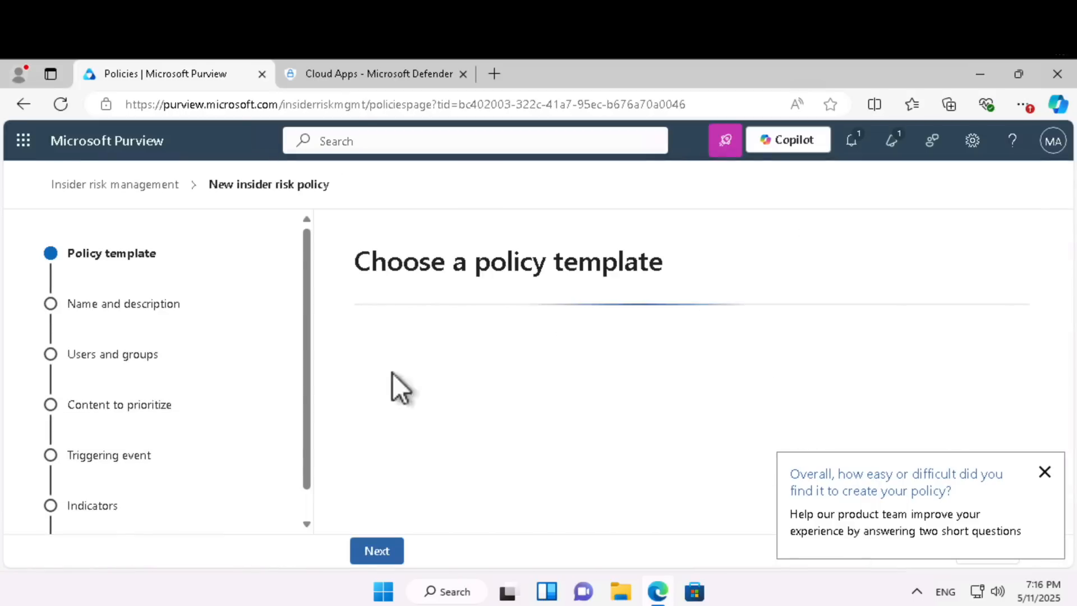